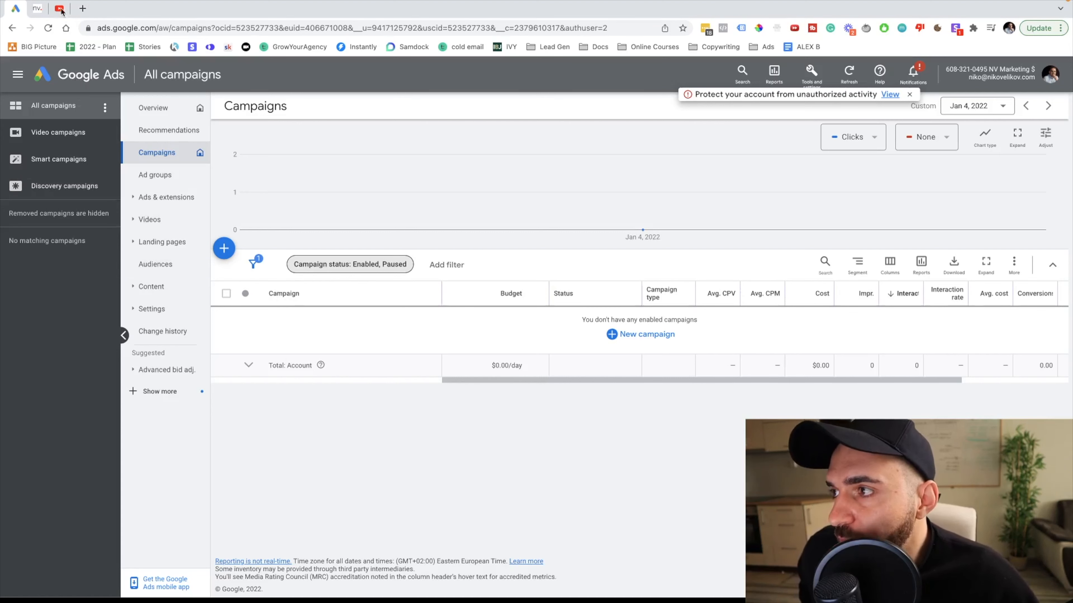
Step: Switch to the 5-days-challenge landing page and examine its headline, video and discovery call booking pop-up
left_click(37, 8)
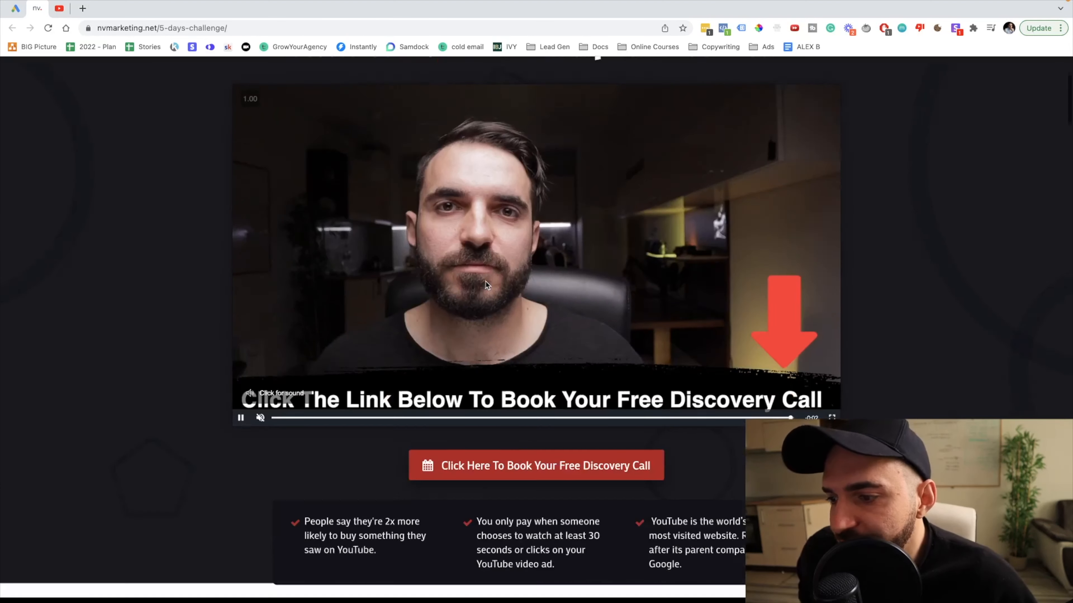
scroll(485, 285, "up", 5)
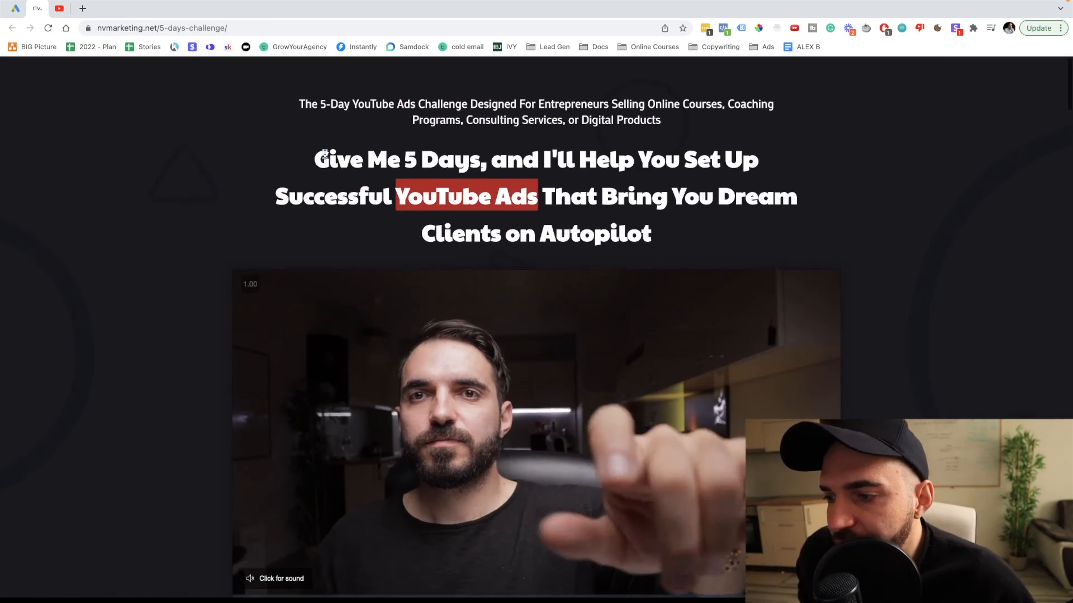
triple_click(324, 154)
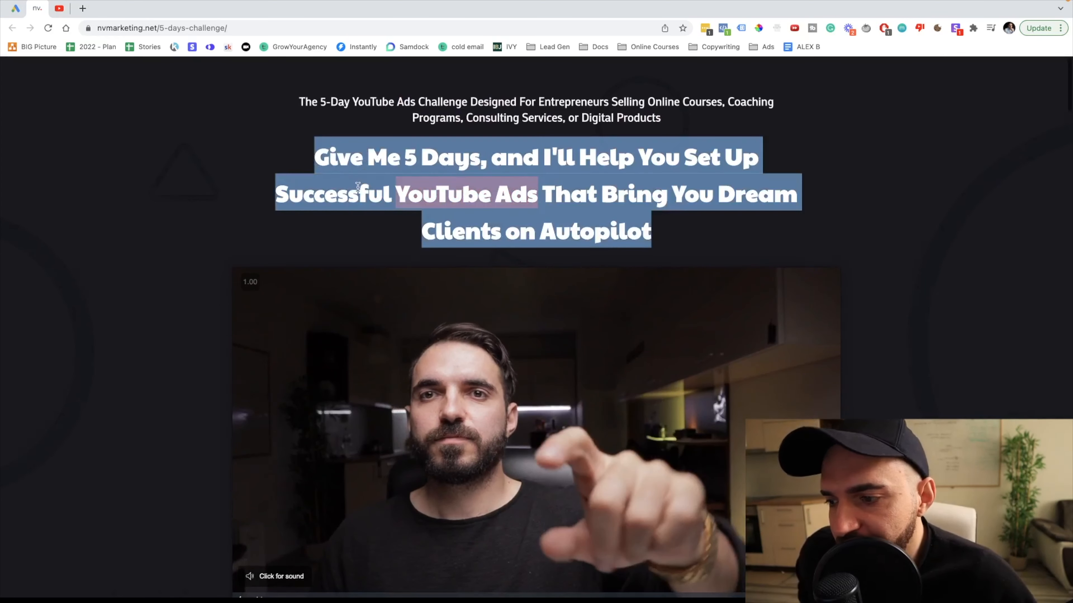
scroll(556, 356, "down", 4)
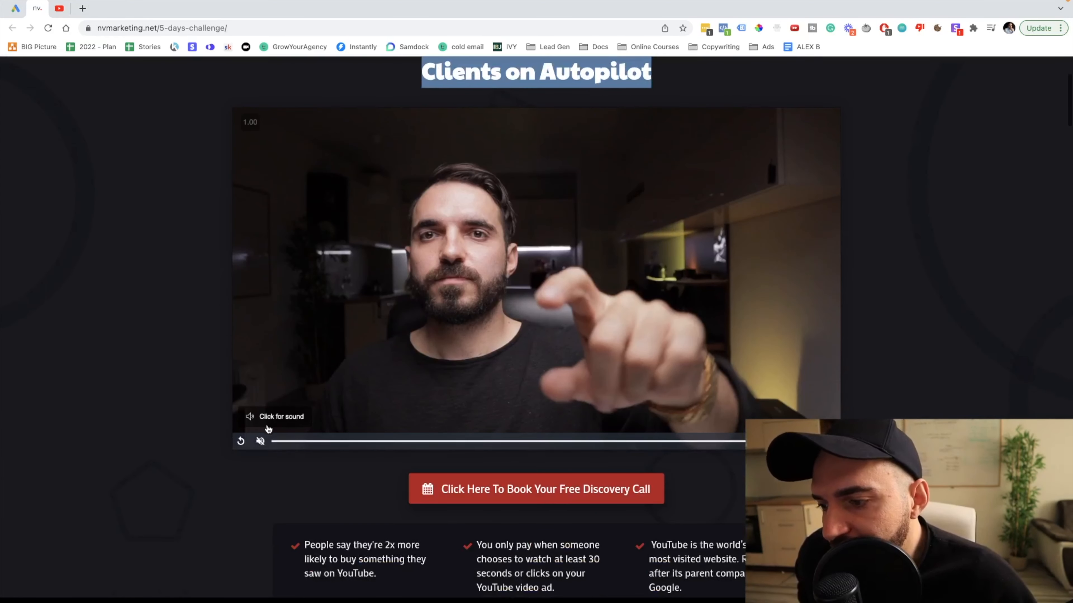
scroll(268, 429, "down", 6)
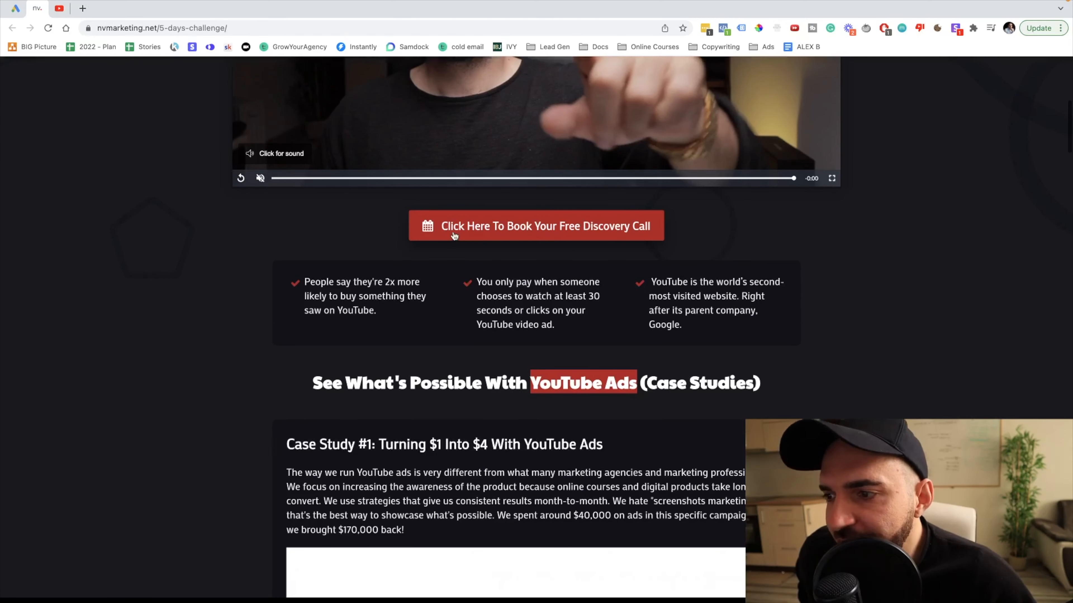
left_click(467, 214)
left_click(1060, 79)
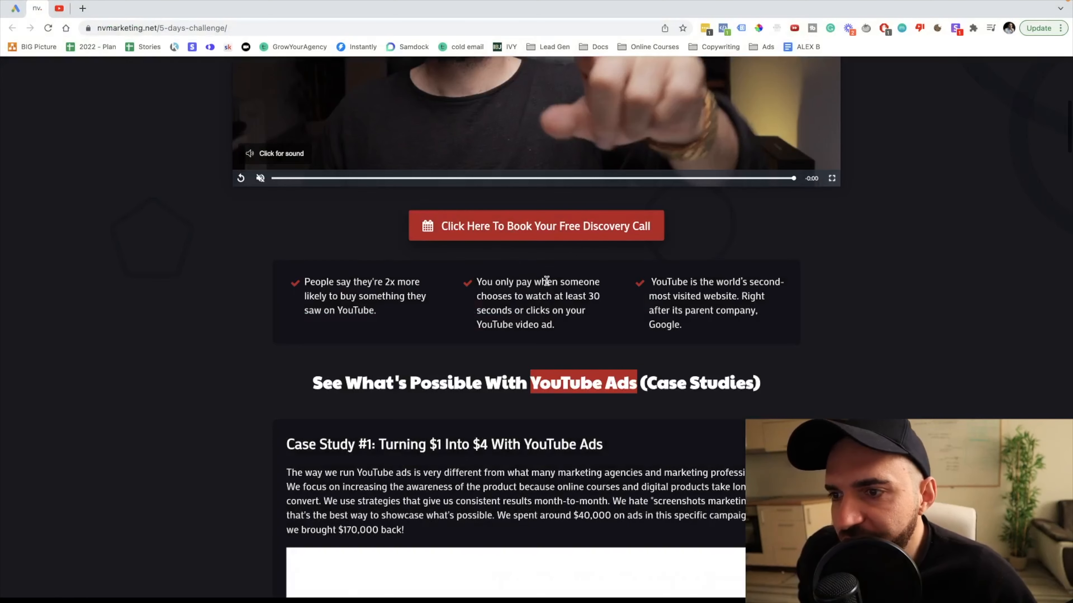
Step: Examine the rest of the landing page, from the case studies and testimonials to the FAQ, and return to its headline
scroll(546, 281, "down", 3)
scroll(546, 285, "down", 18)
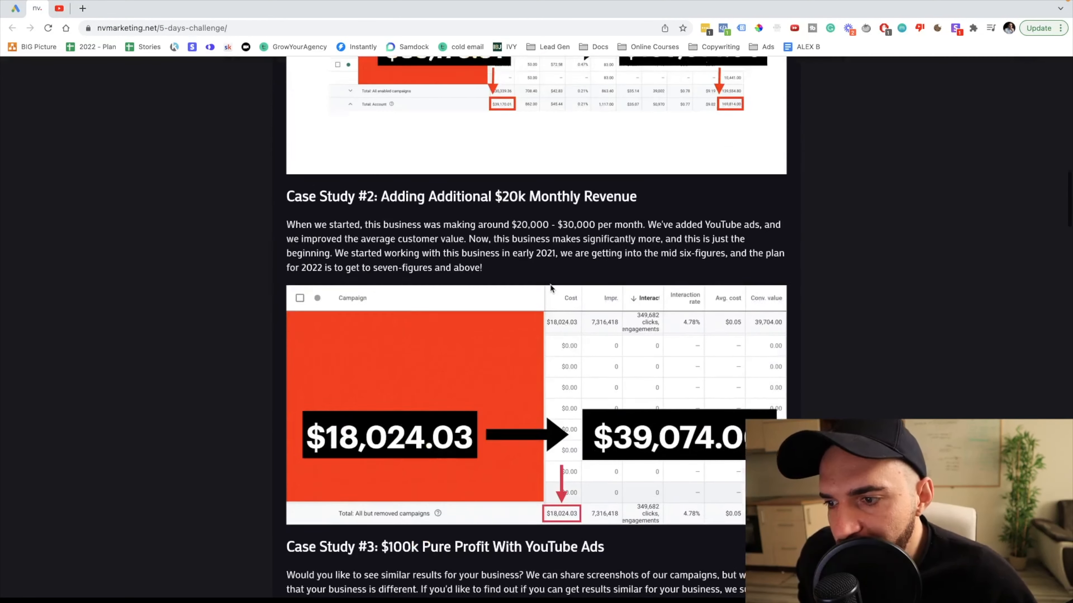
scroll(550, 287, "down", 20)
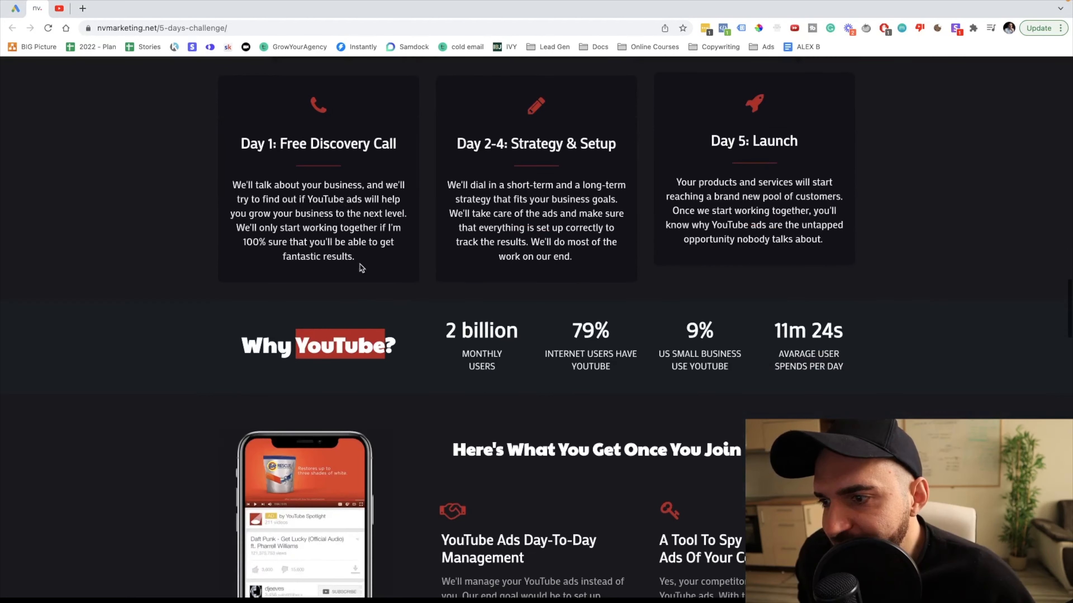
scroll(521, 245, "down", 20)
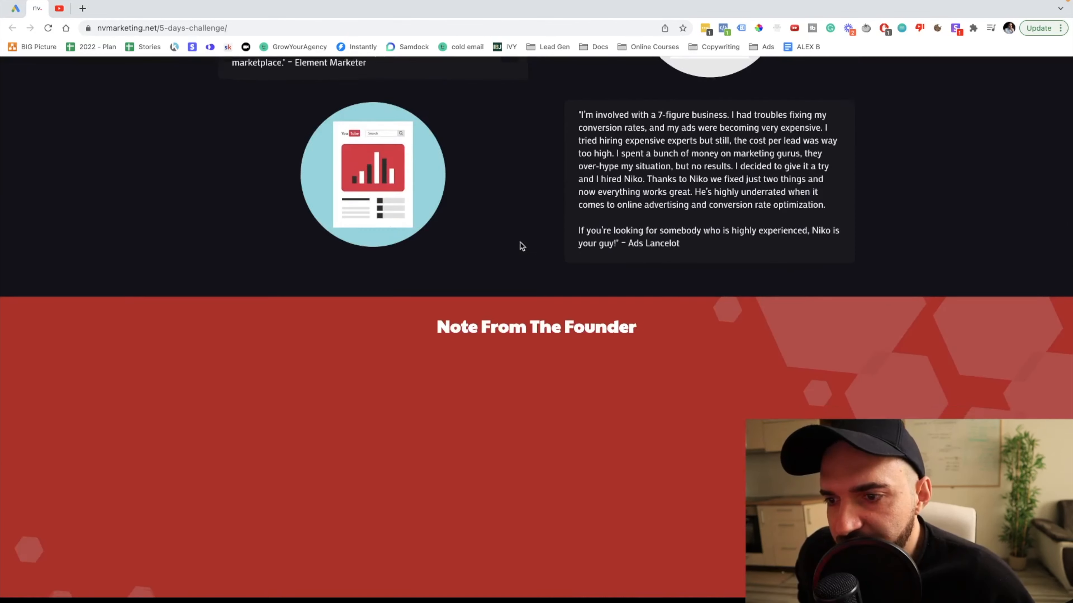
scroll(519, 245, "down", 12)
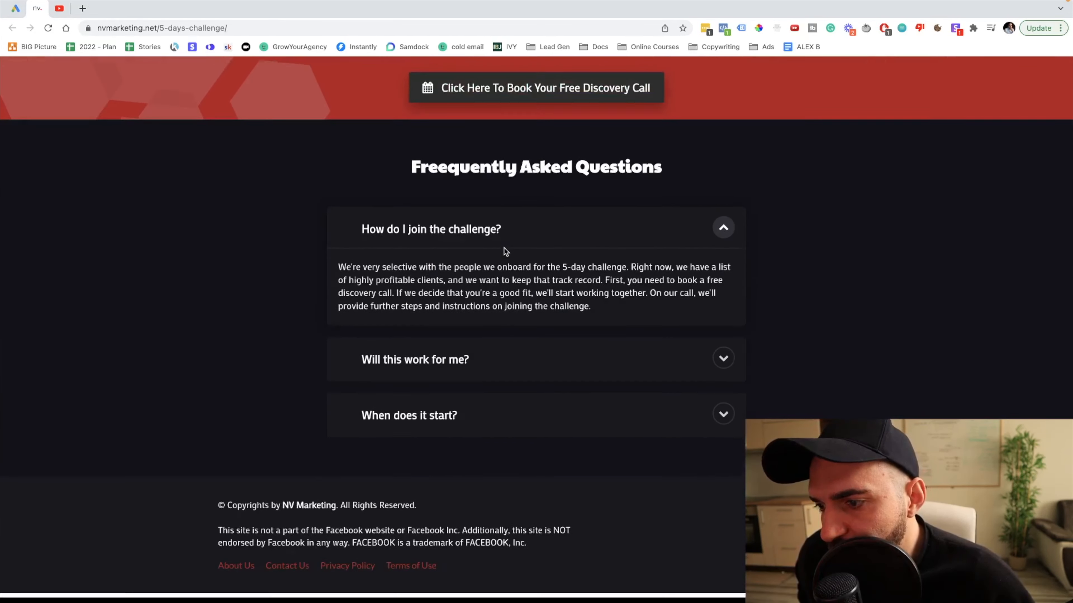
scroll(506, 251, "up", 17)
scroll(505, 252, "up", 20)
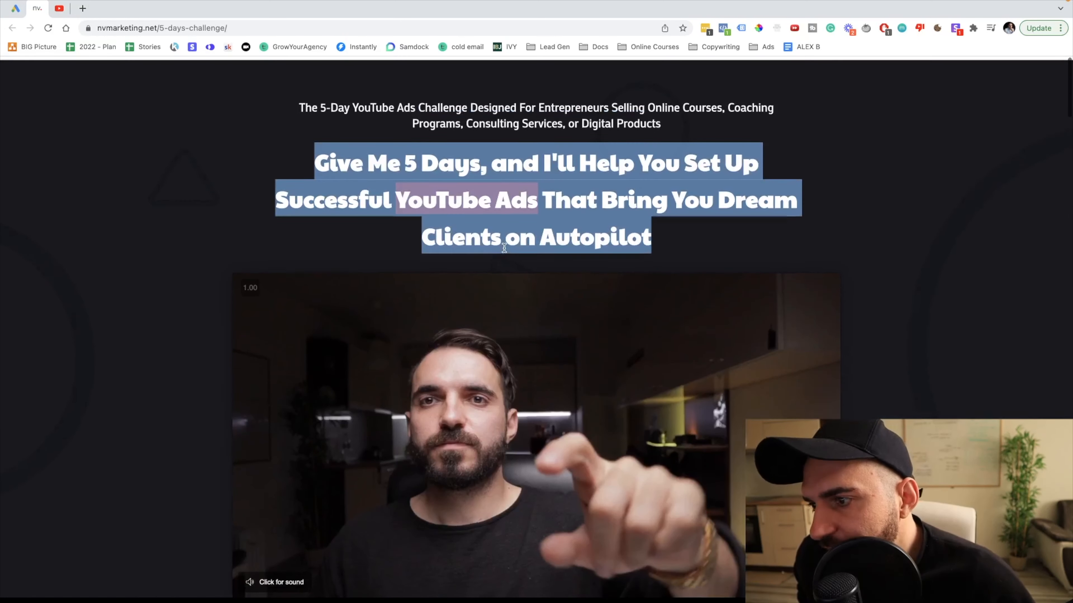
Step: Examine the landing page's subheadline for the audience it targets, such as online course and coaching program sellers
left_click(432, 135)
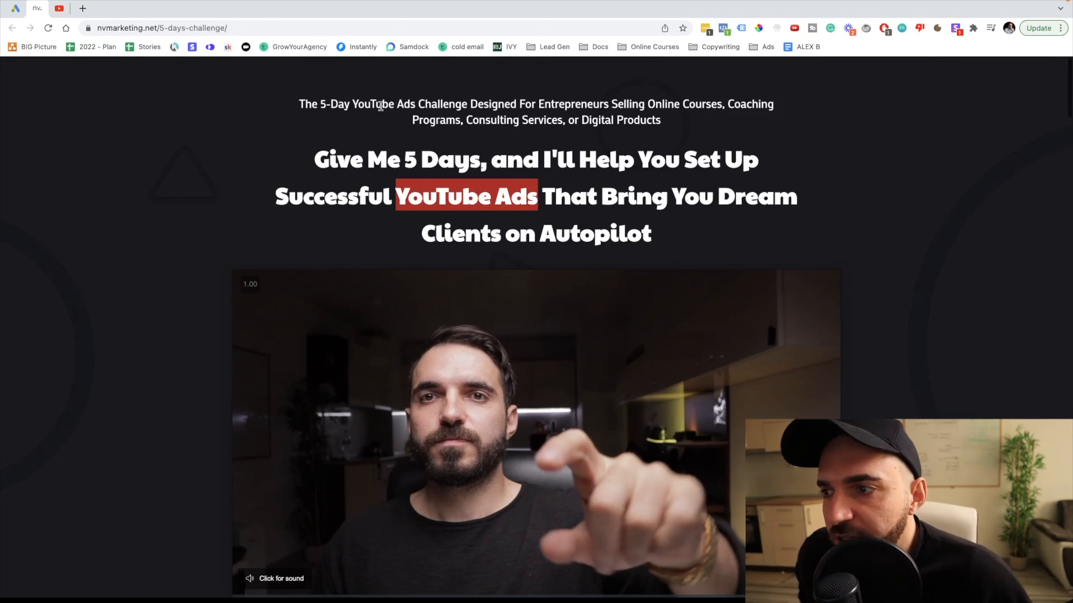
left_click_drag(291, 106, 515, 106)
left_click(516, 107)
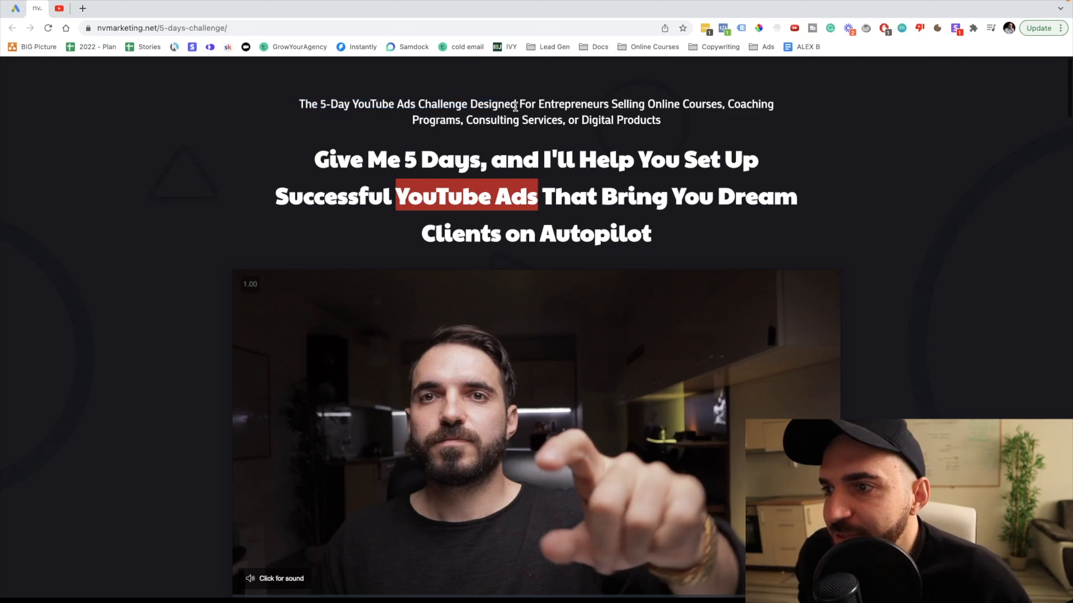
double_click(674, 106)
double_click(424, 122)
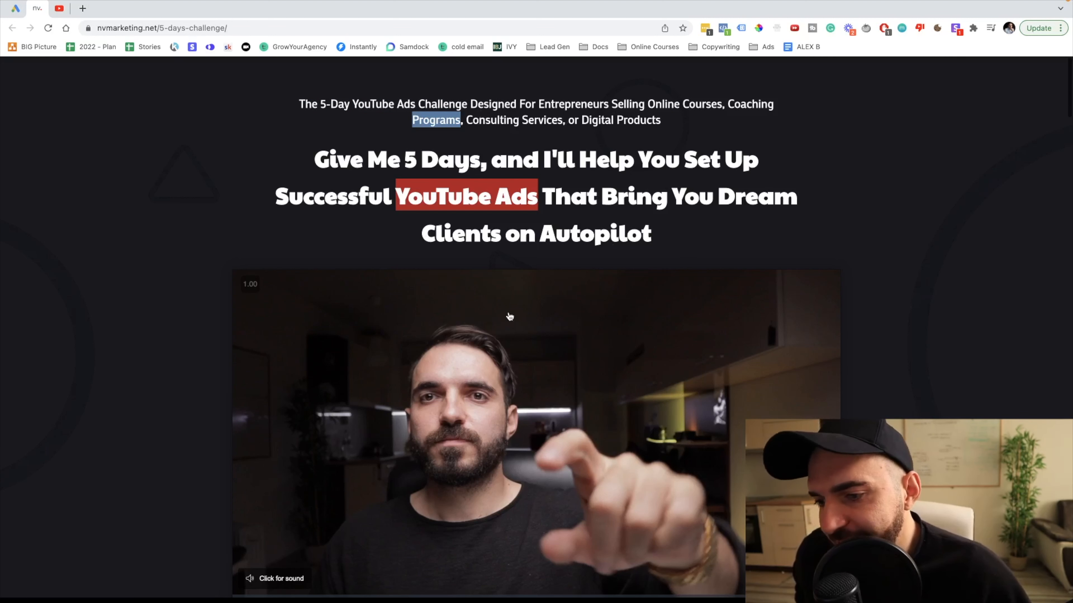
Step: Open the free discovery call form, check its name and email fields, and close it without submitting
scroll(545, 334, "down", 2)
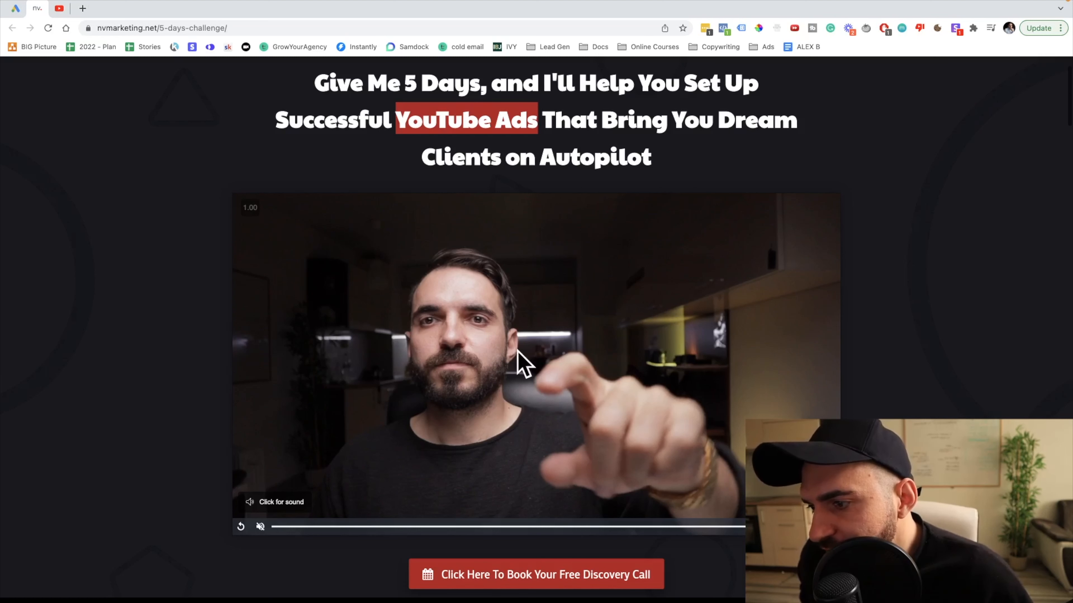
scroll(516, 351, "down", 4)
left_click(494, 409)
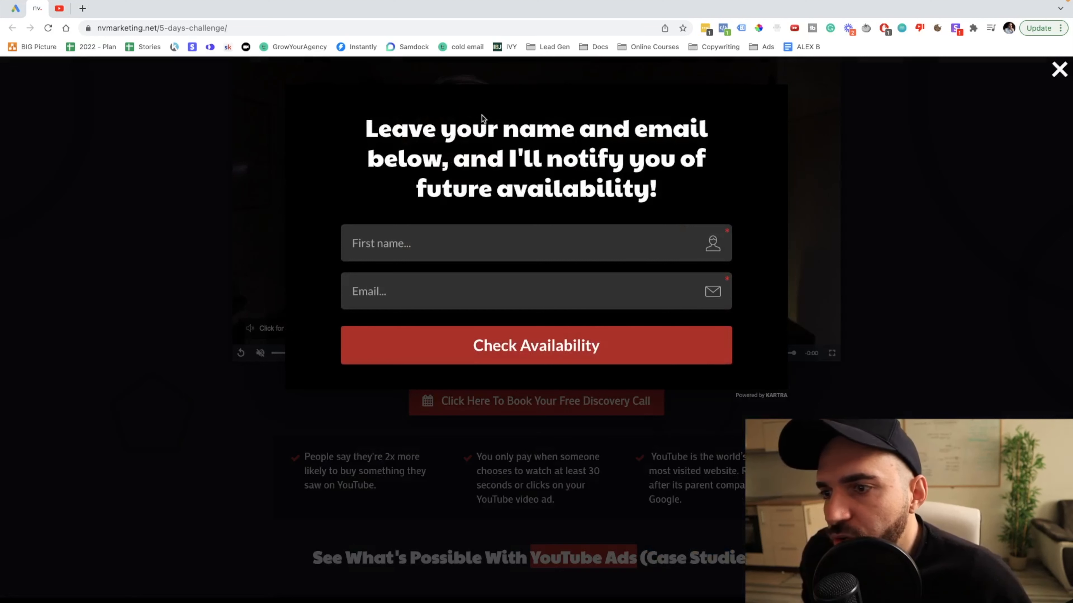
left_click(388, 238)
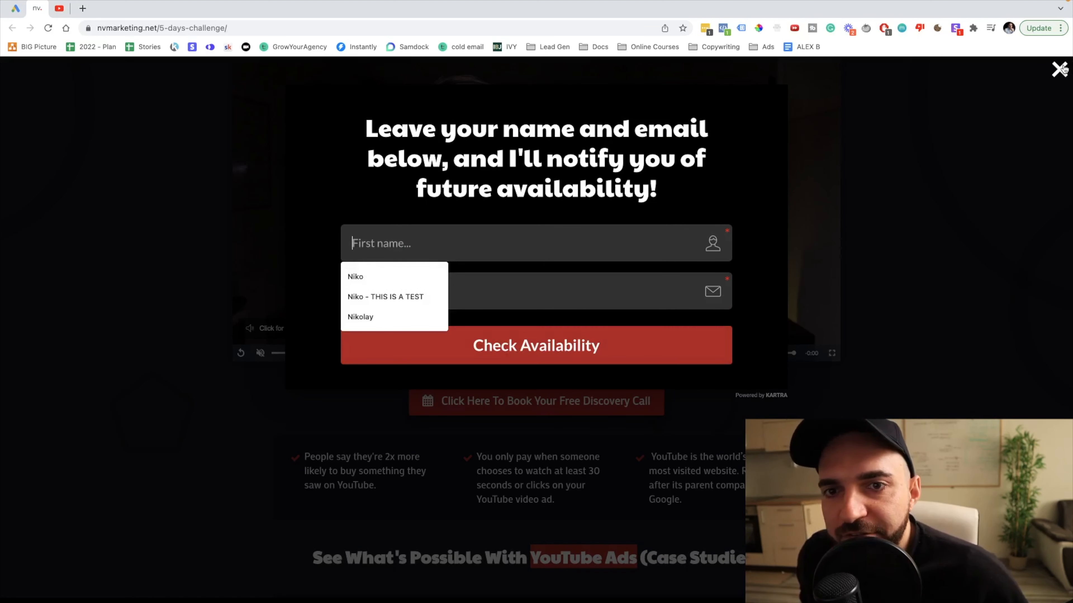
left_click(1058, 71)
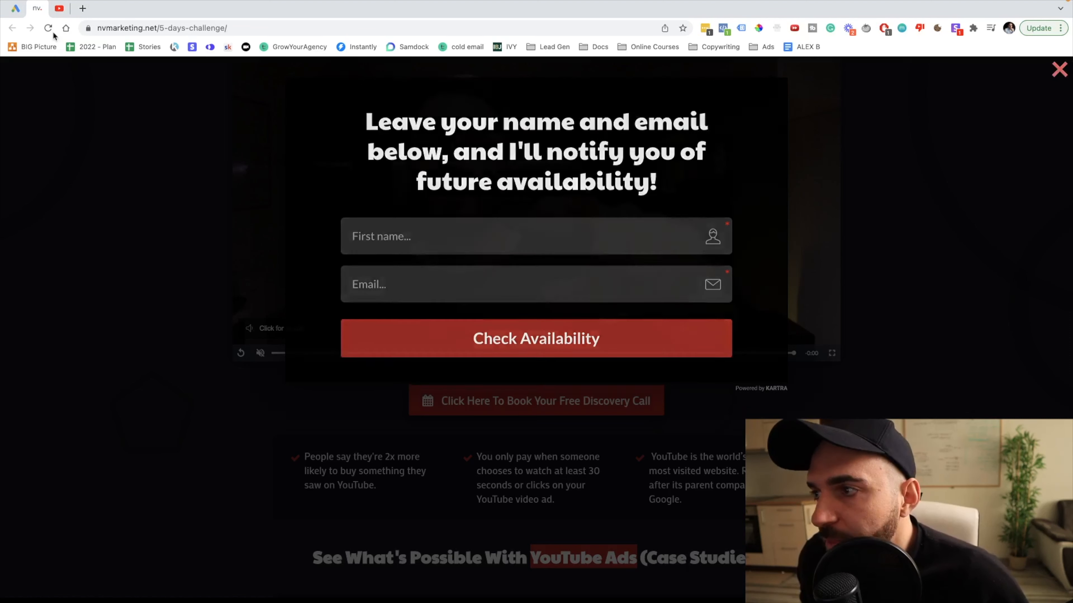
Step: Switch to Google Ads and start a new campaign with the Website traffic objective
left_click(15, 9)
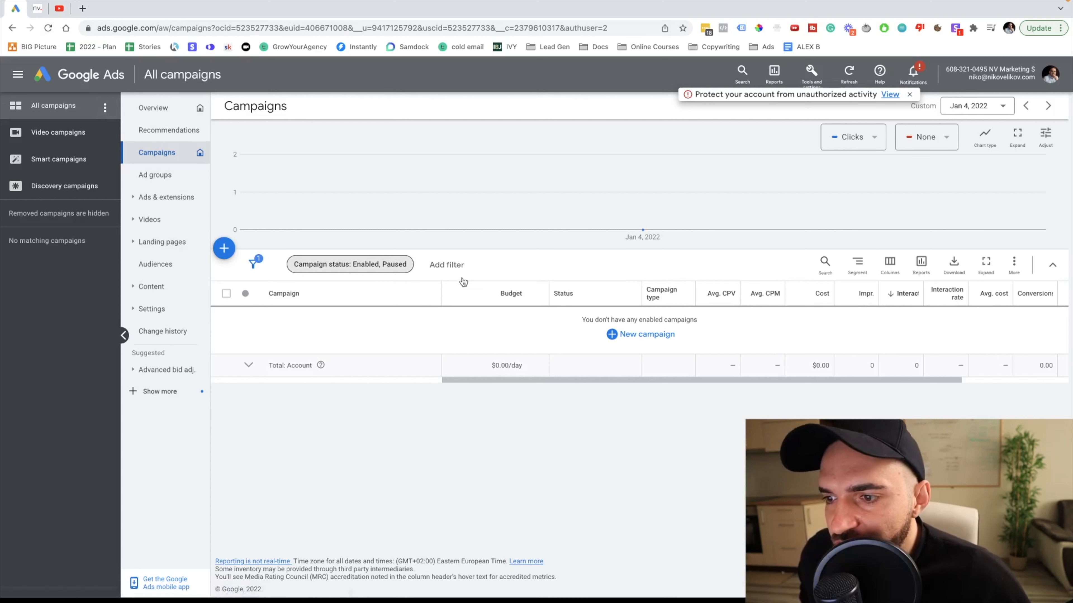
left_click(224, 248)
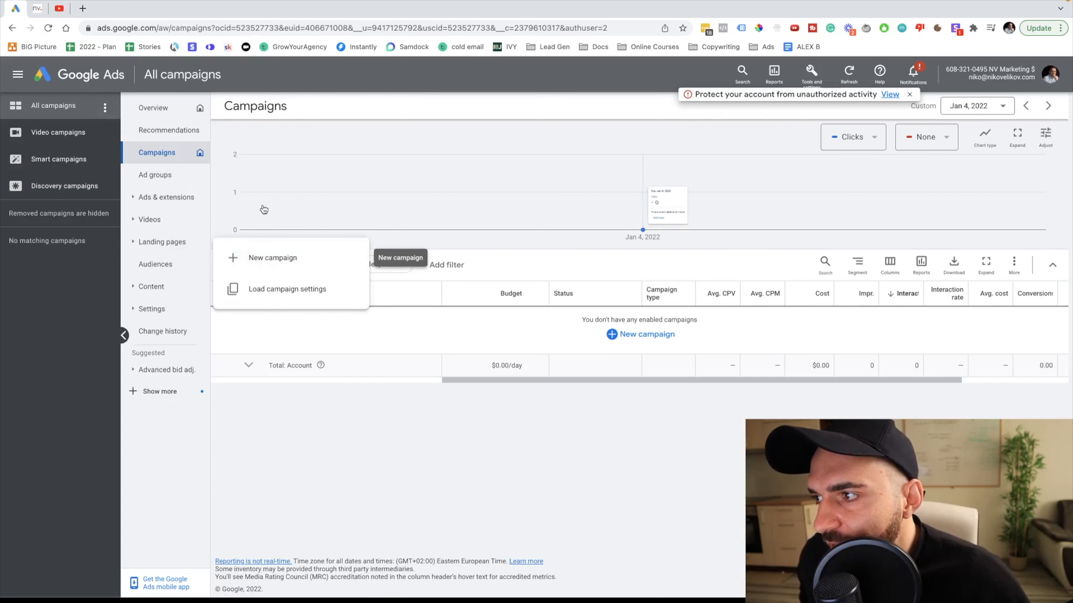
left_click(331, 437)
left_click(227, 249)
left_click(282, 262)
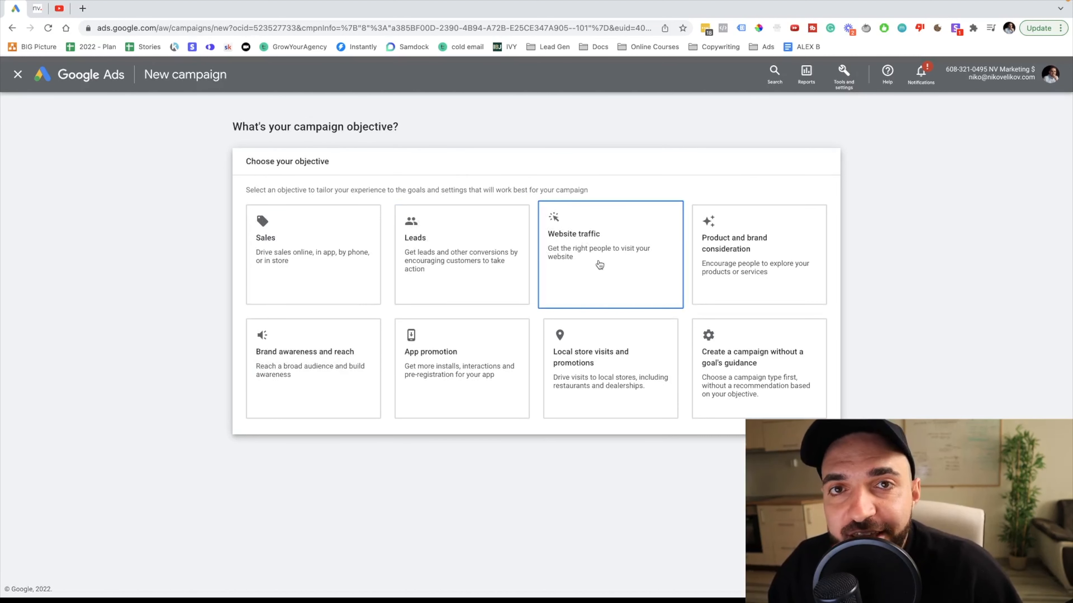
left_click(567, 226)
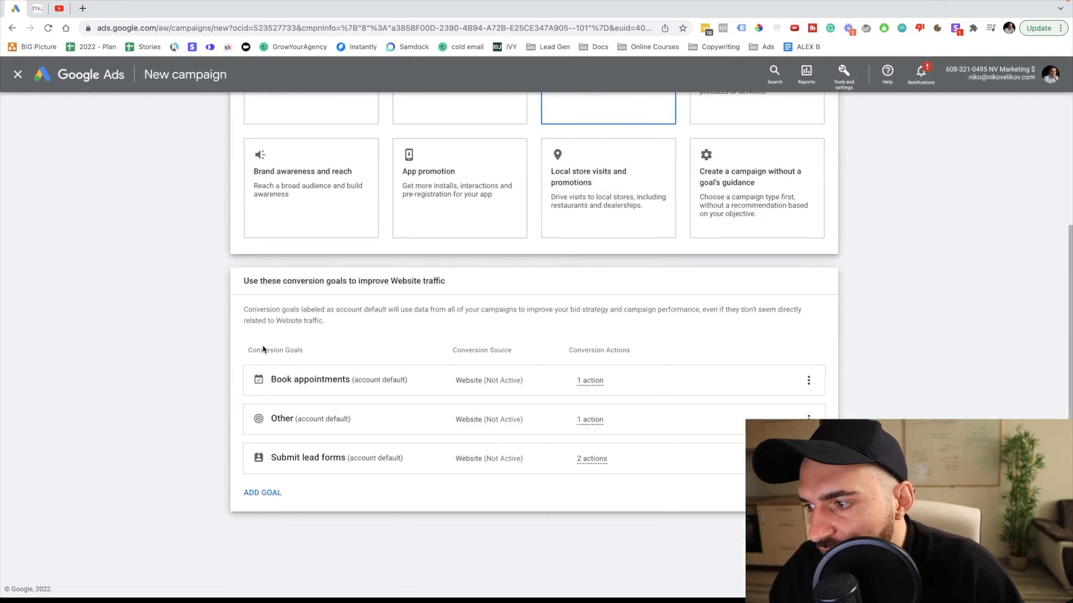
Step: Remove the Other and Submit lead forms conversion goals from the campaign, keeping only Book appointments
triple_click(267, 349)
left_click(324, 354)
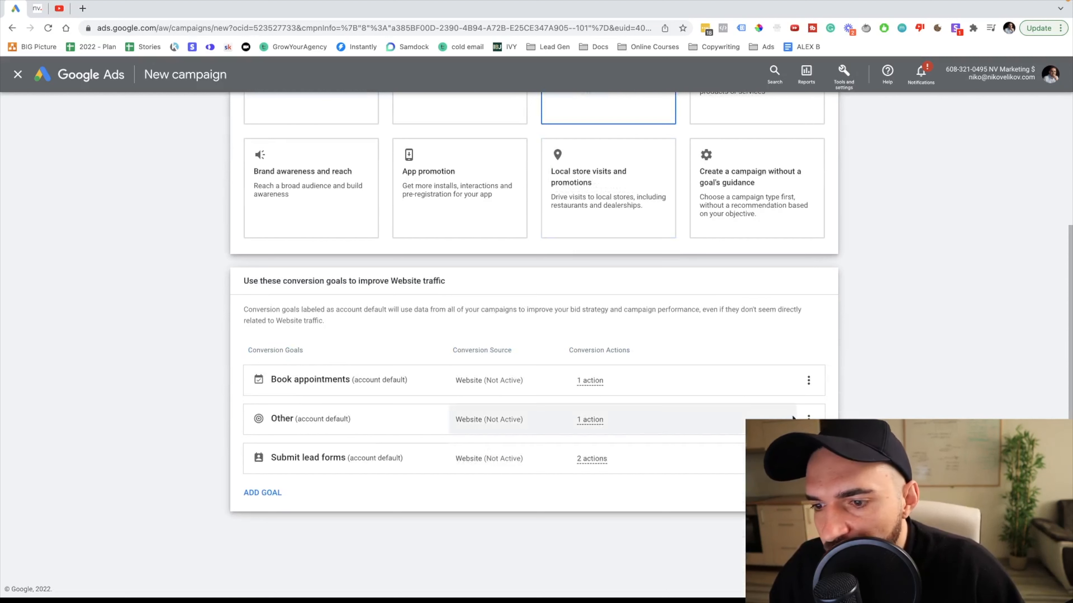
left_click(808, 420)
left_click(642, 364)
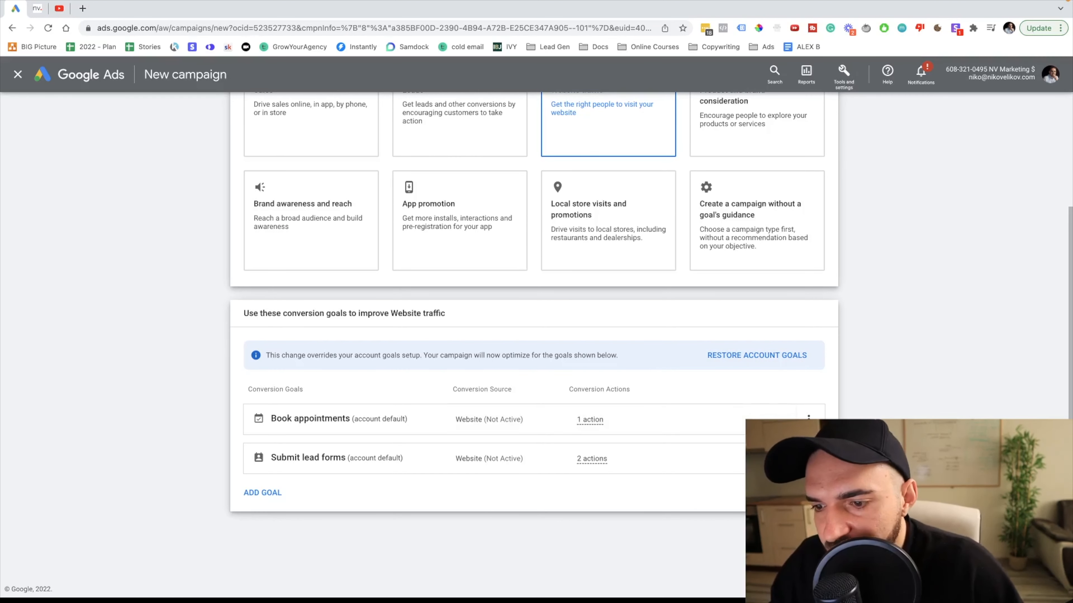
left_click(808, 459)
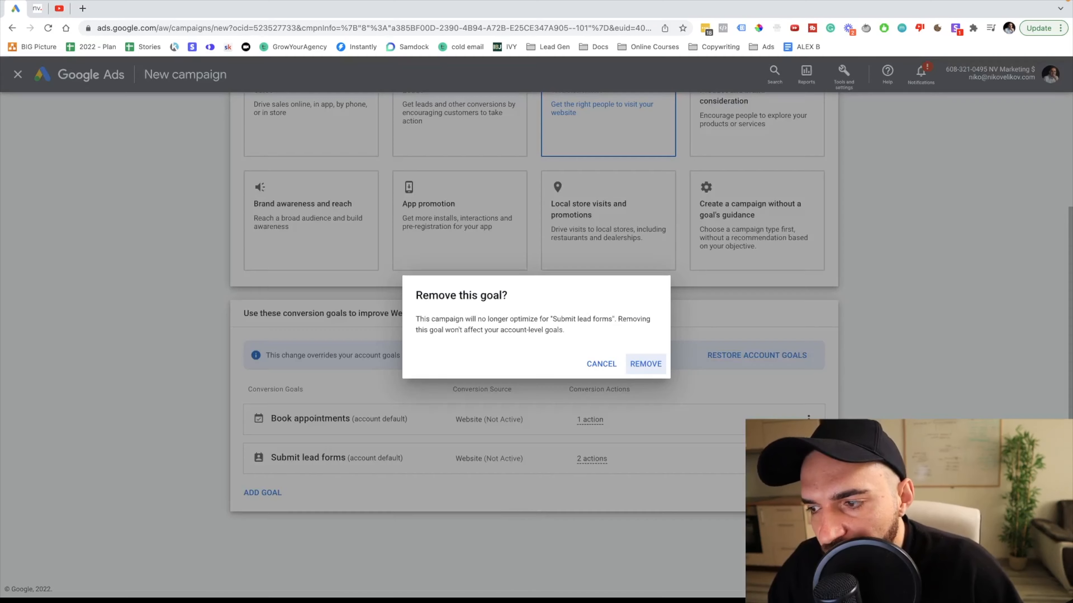
left_click(642, 363)
Step: Review the remaining Book appointments conversion goal and continue with a Video campaign using the Drive conversions subtype
left_click_drag(271, 458, 351, 459)
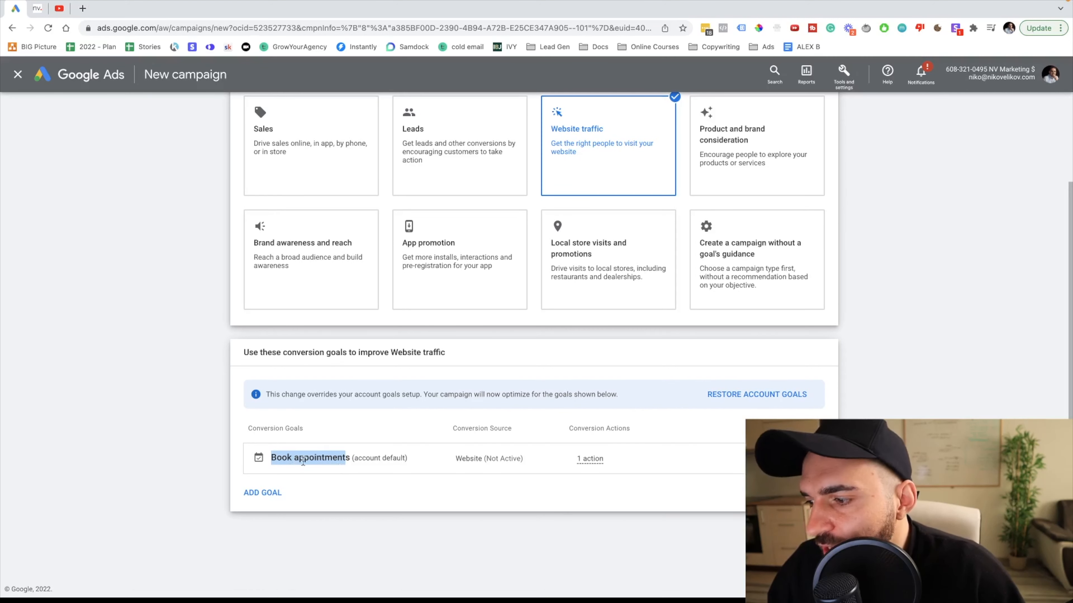
triple_click(276, 428)
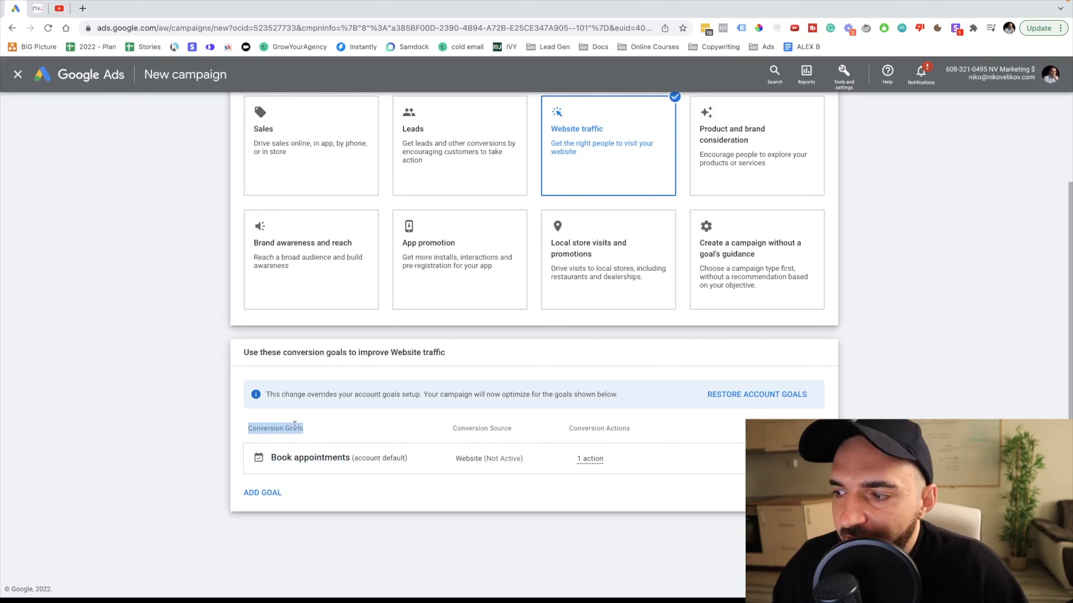
scroll(296, 427, "up", 1)
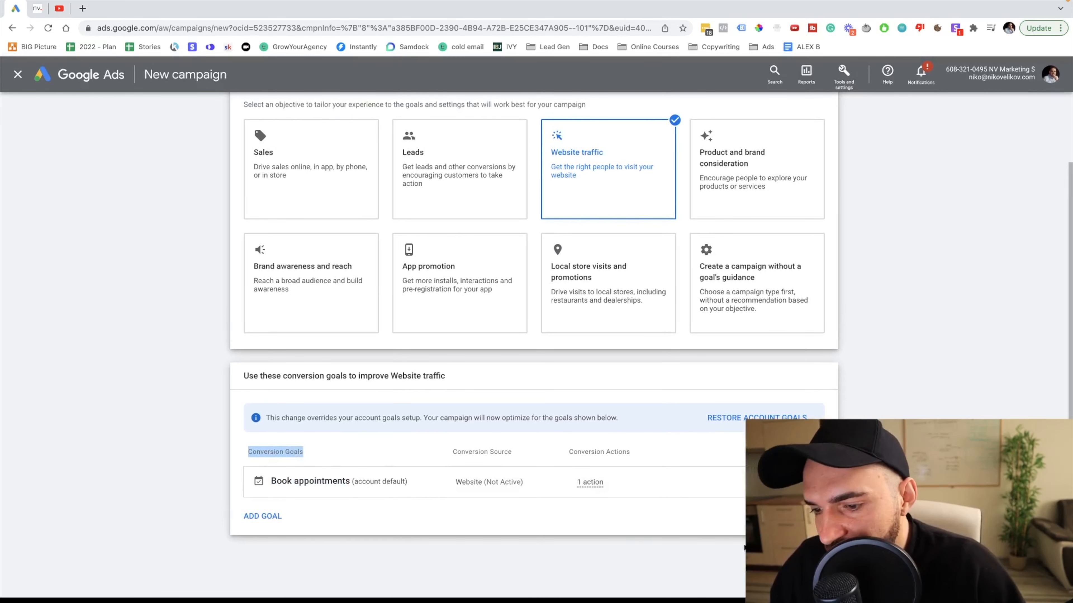
scroll(415, 464, "up", 3)
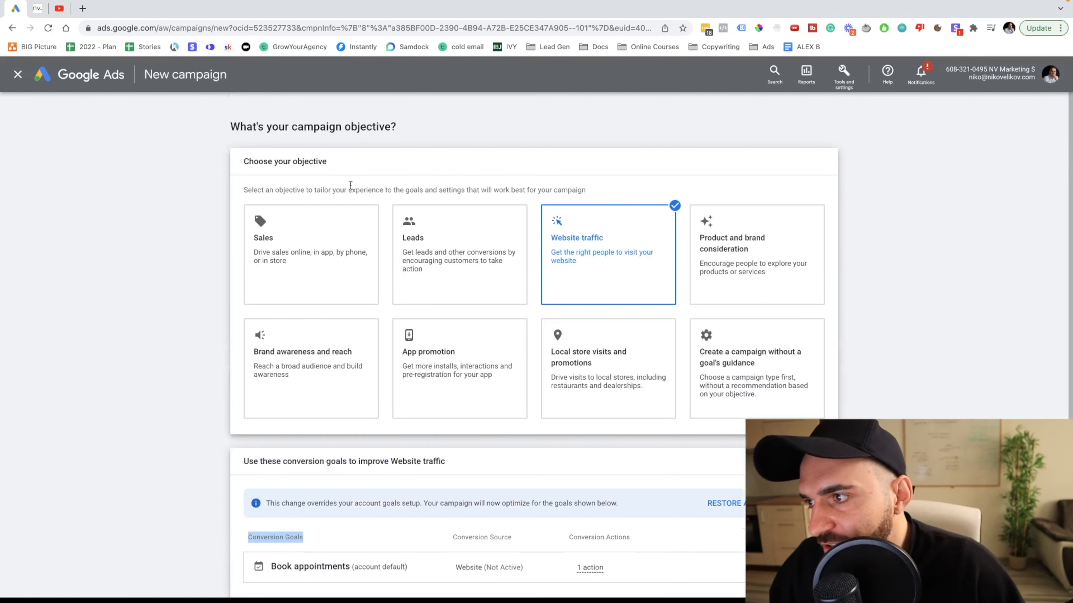
scroll(380, 486, "down", 3)
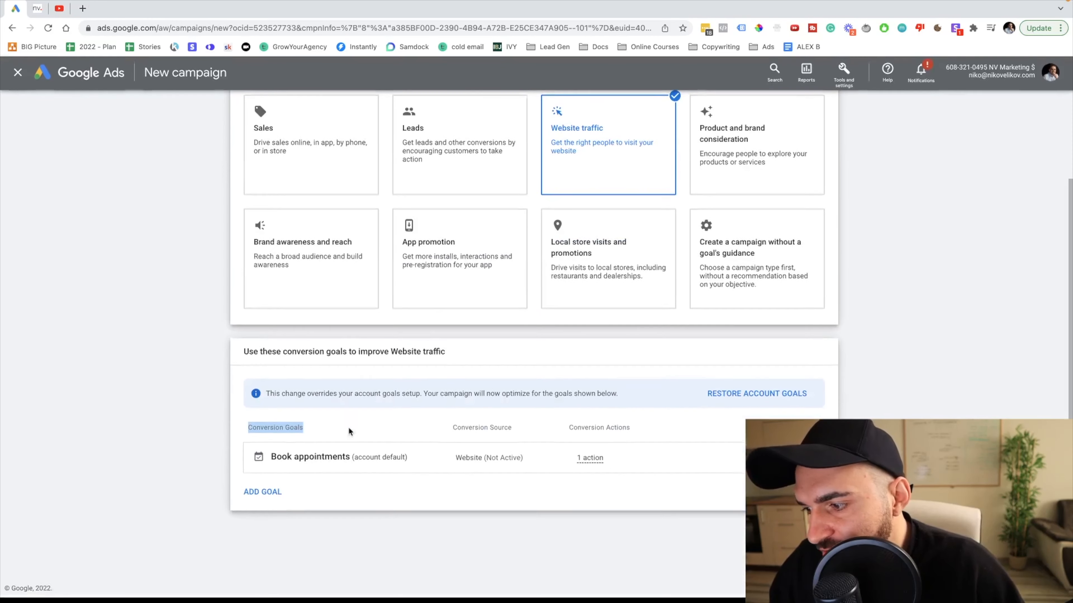
left_click(283, 435)
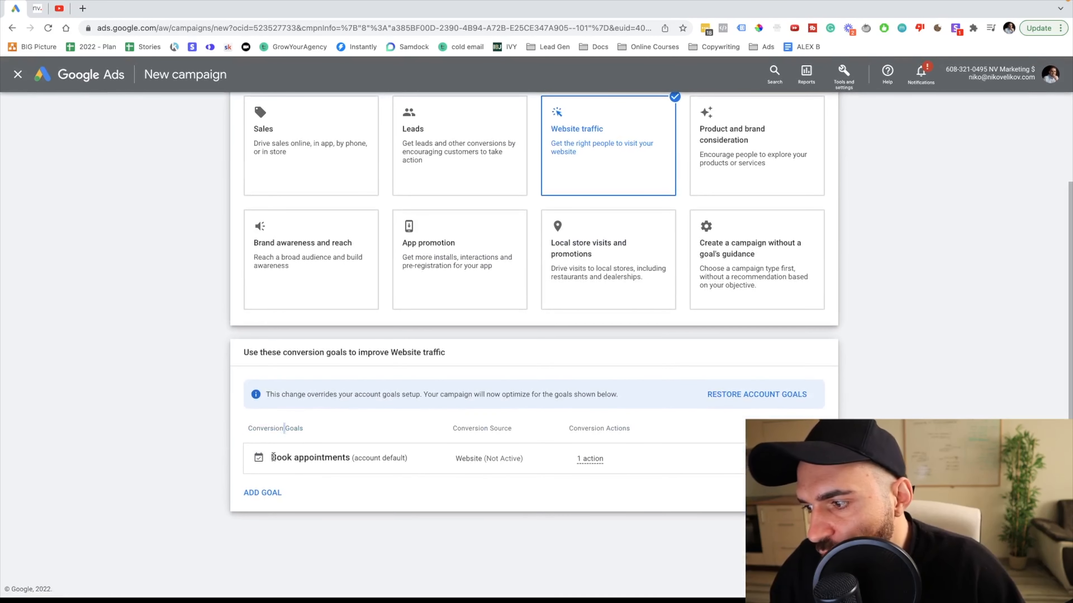
left_click(812, 535)
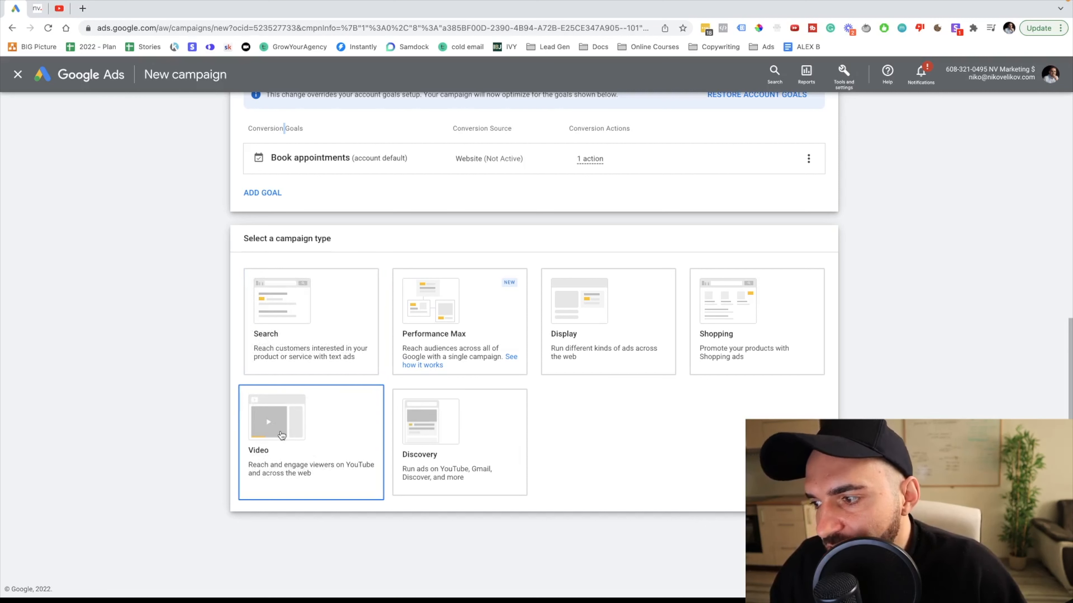
left_click(299, 460)
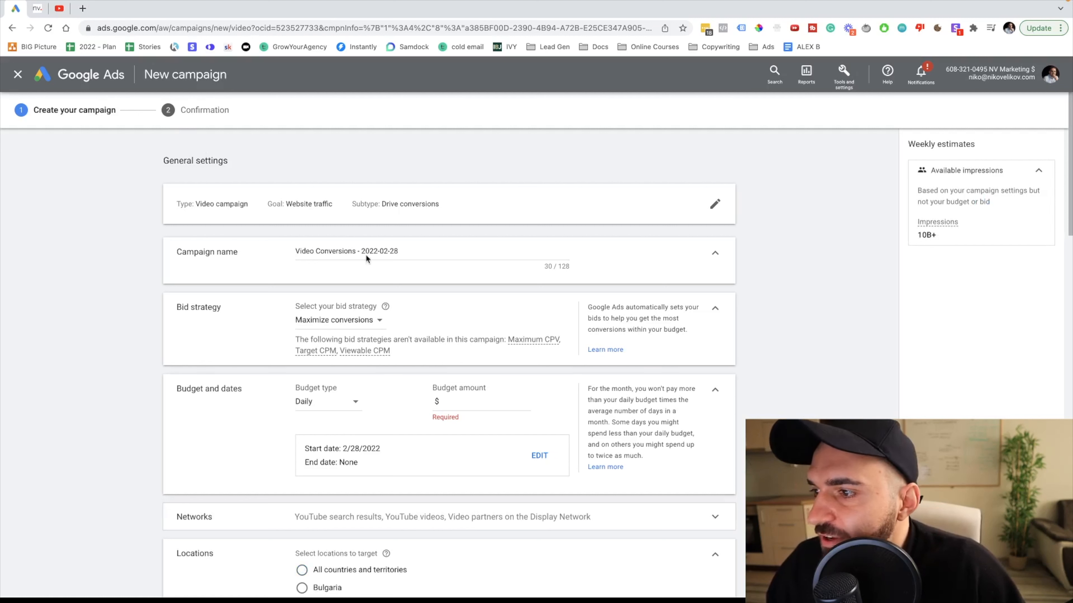
Step: Rename the campaign as "5 day challenge - book appointments - COLD", correcting the misspelled word "challenge"
triple_click(364, 253)
key("BackSpace")
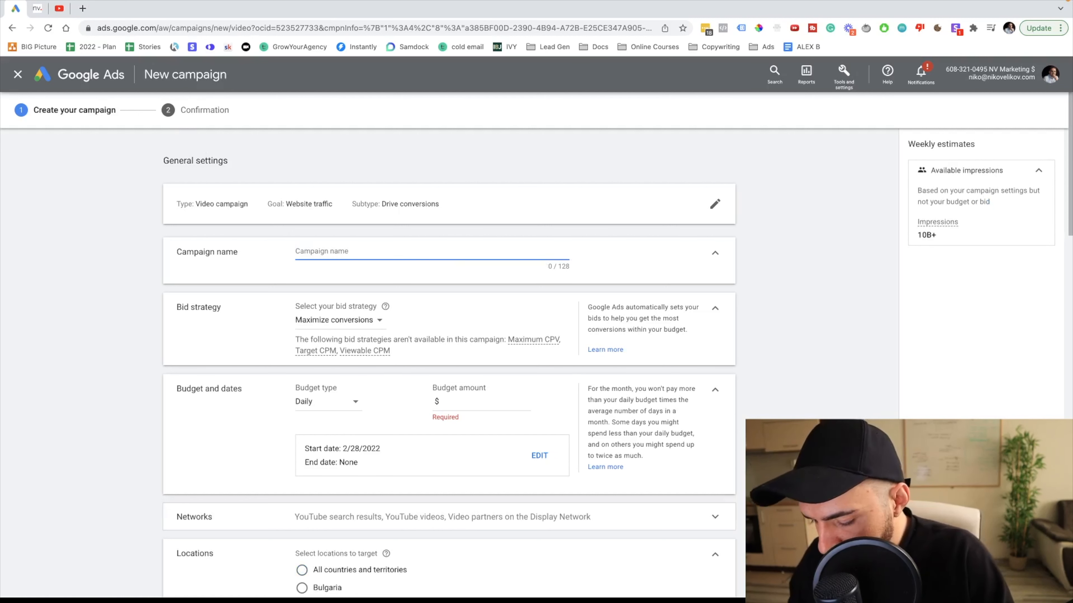
type("5 day challe")
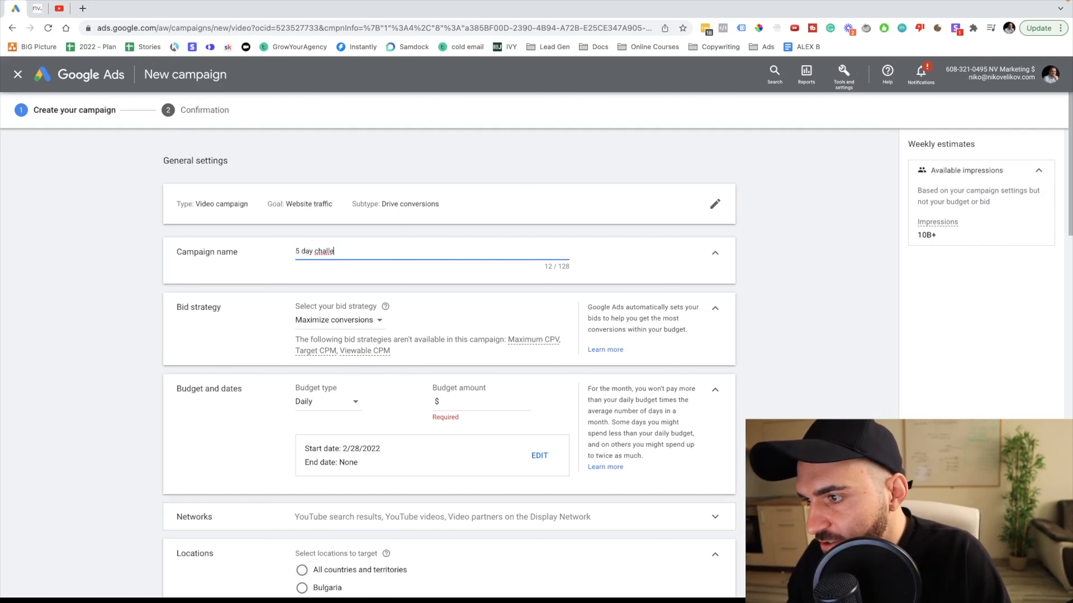
type("enge")
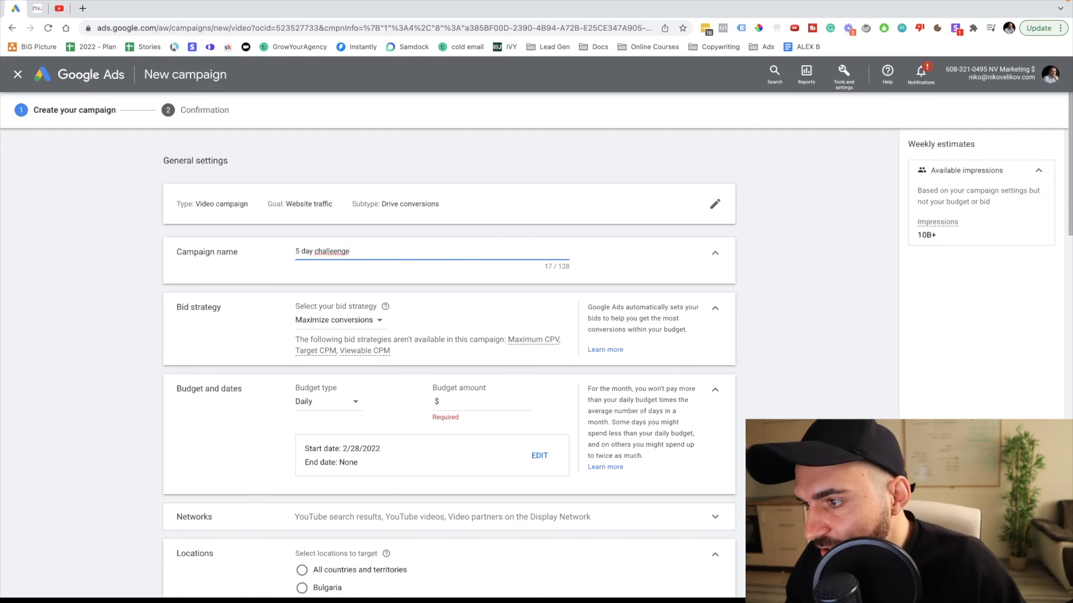
double_click(322, 253)
scroll(322, 253, "down", 1)
right_click(322, 252)
left_click(328, 231)
right_click(328, 224)
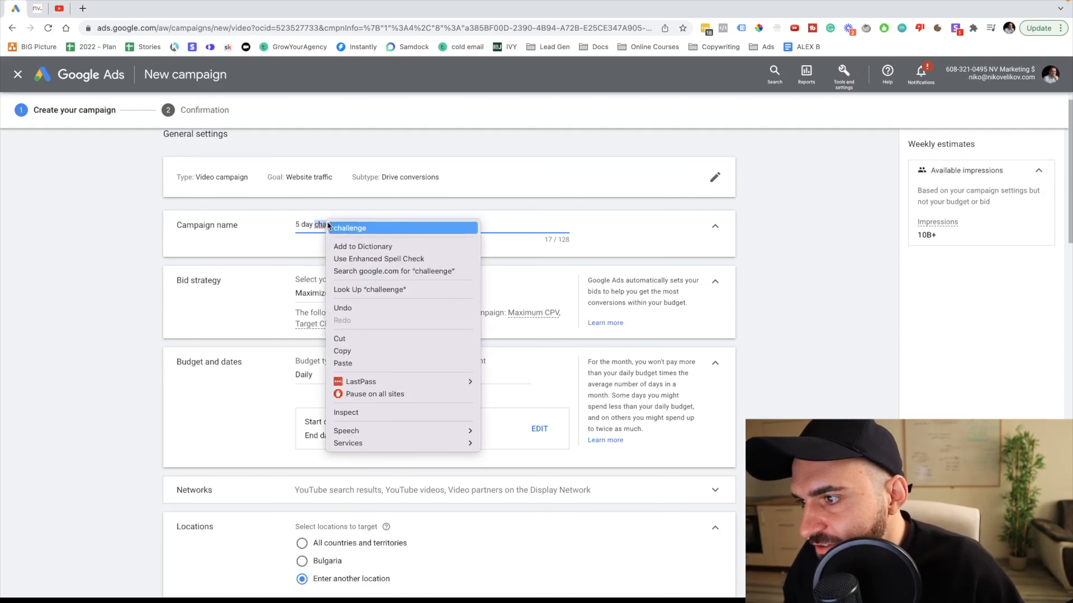
left_click(350, 228)
type("- ")
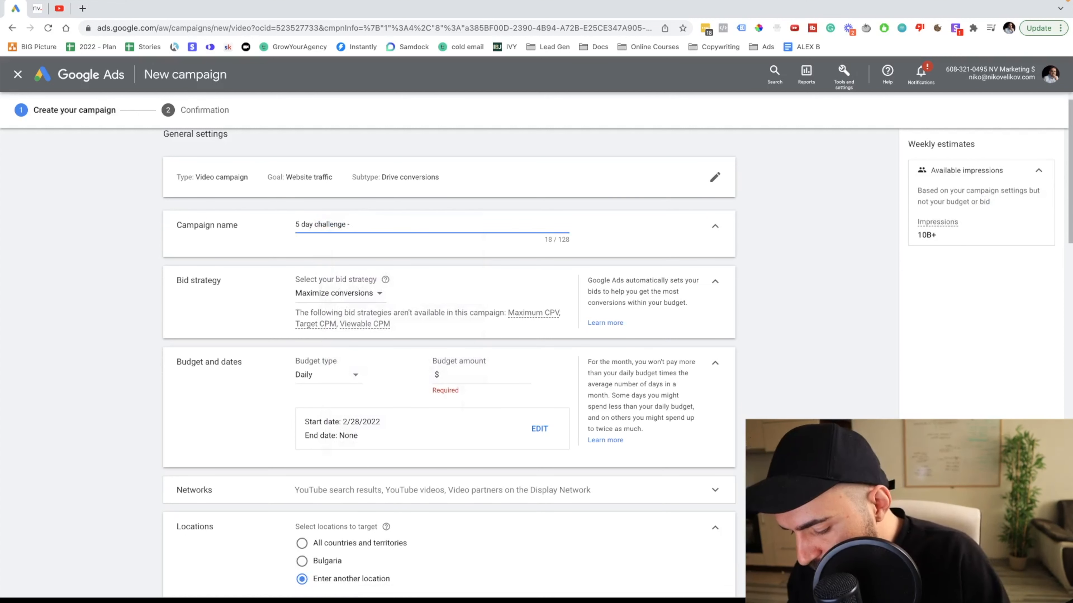
type("book appointments - C")
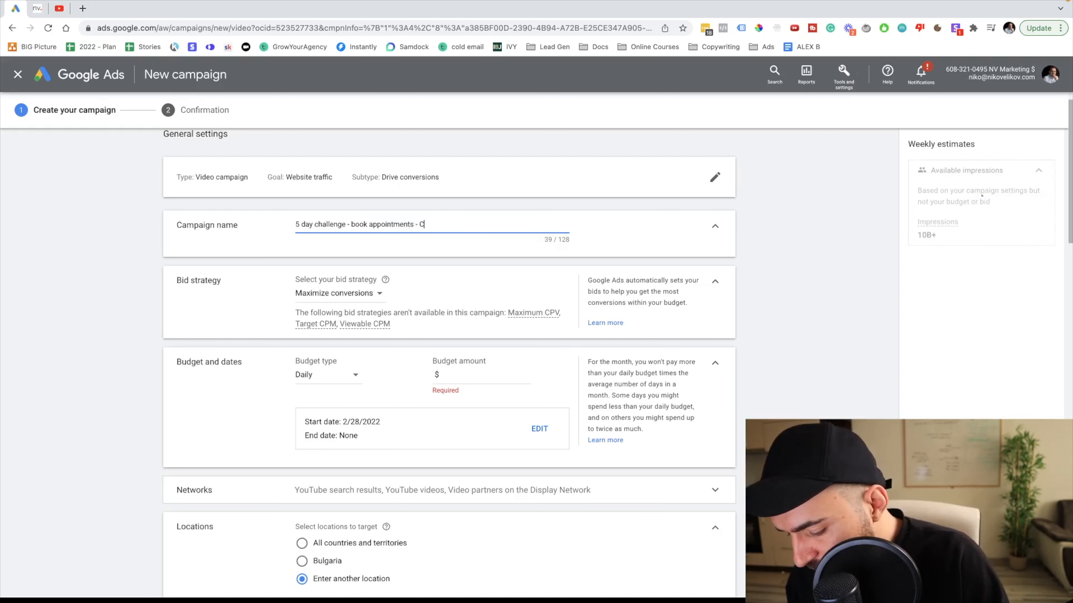
type("OLD")
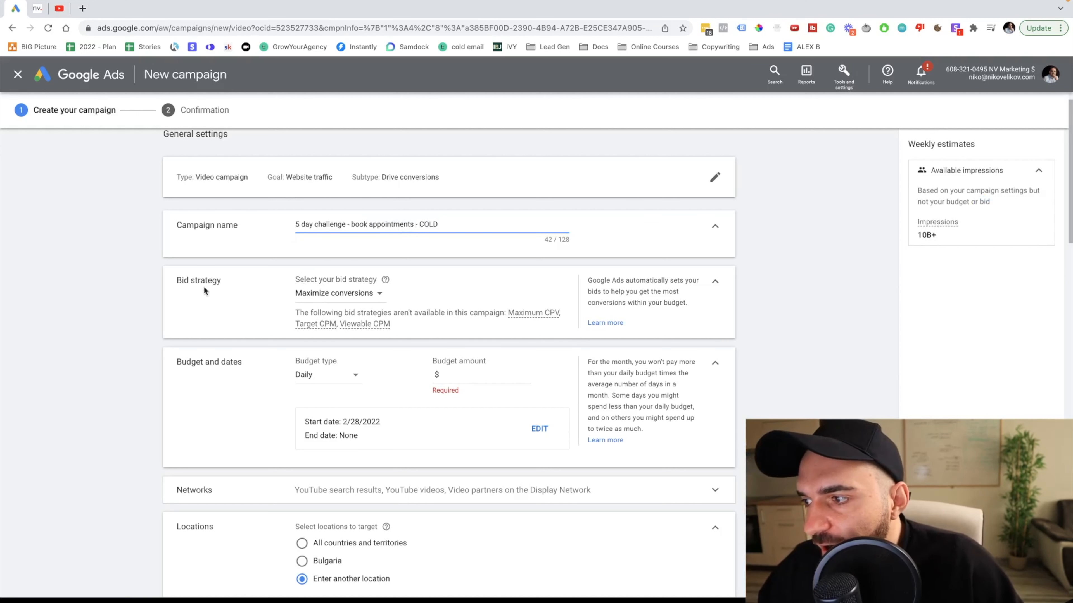
Step: Check the bid strategies available for the campaign, keeping Maximize conversions
left_click(187, 282)
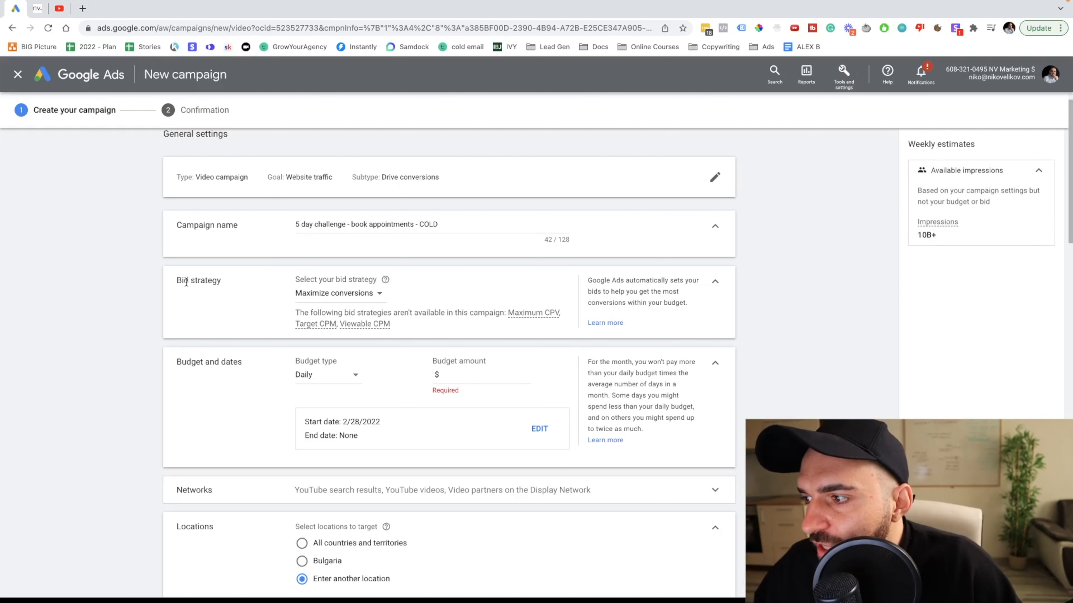
left_click(343, 293)
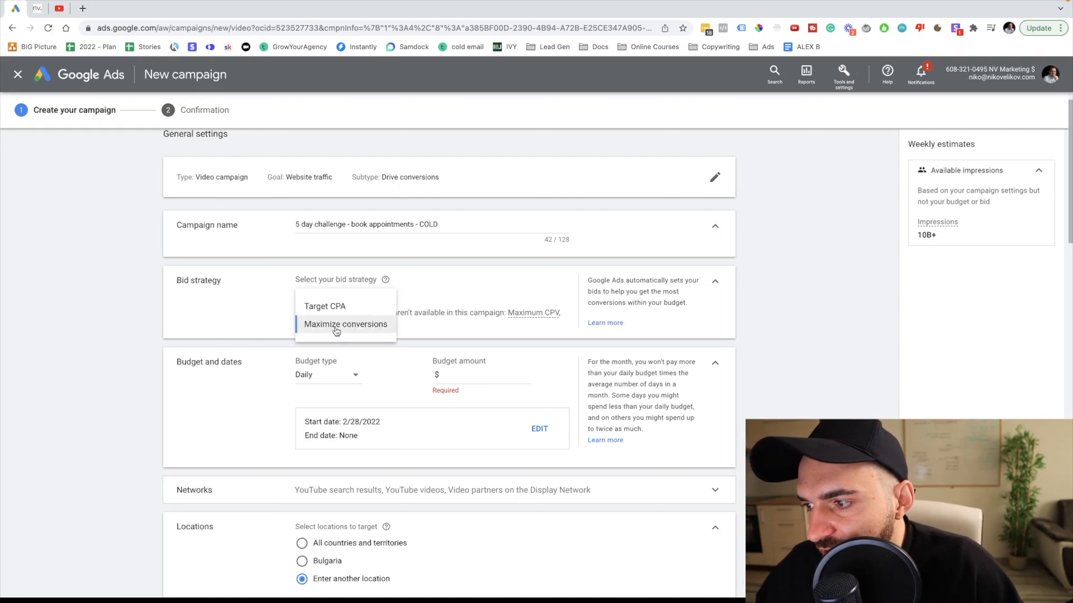
left_click(233, 392)
Step: Set the daily budget amount to $1.00 and expand the Networks settings
left_click(487, 375)
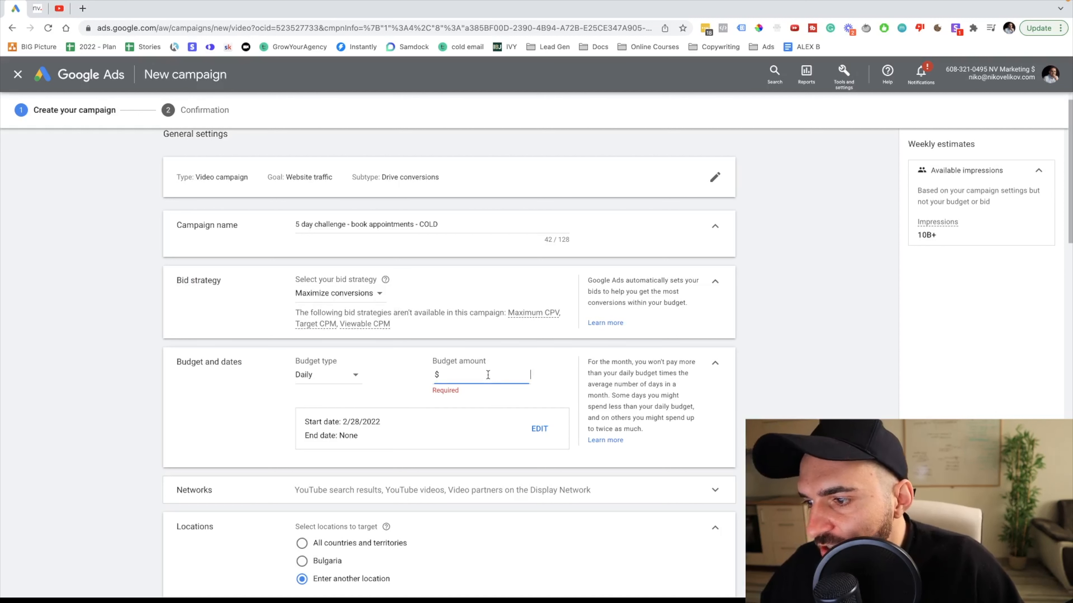
type("1.00")
left_click(84, 391)
left_click(356, 497)
scroll(423, 461, "down", 4)
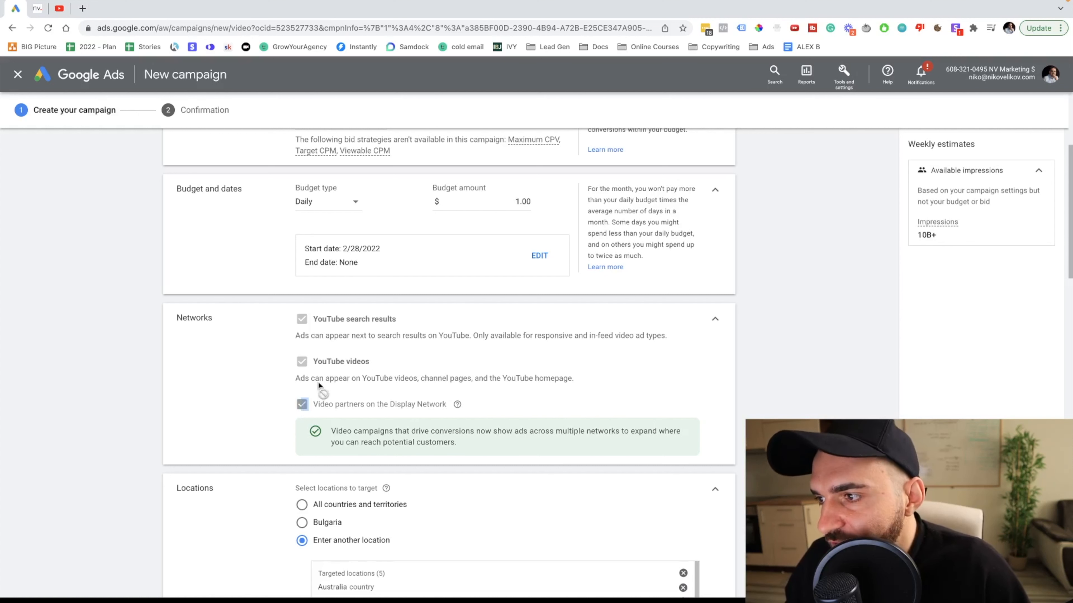
Step: Clear all targeted locations and target the United States as the only country
scroll(224, 395, "down", 4)
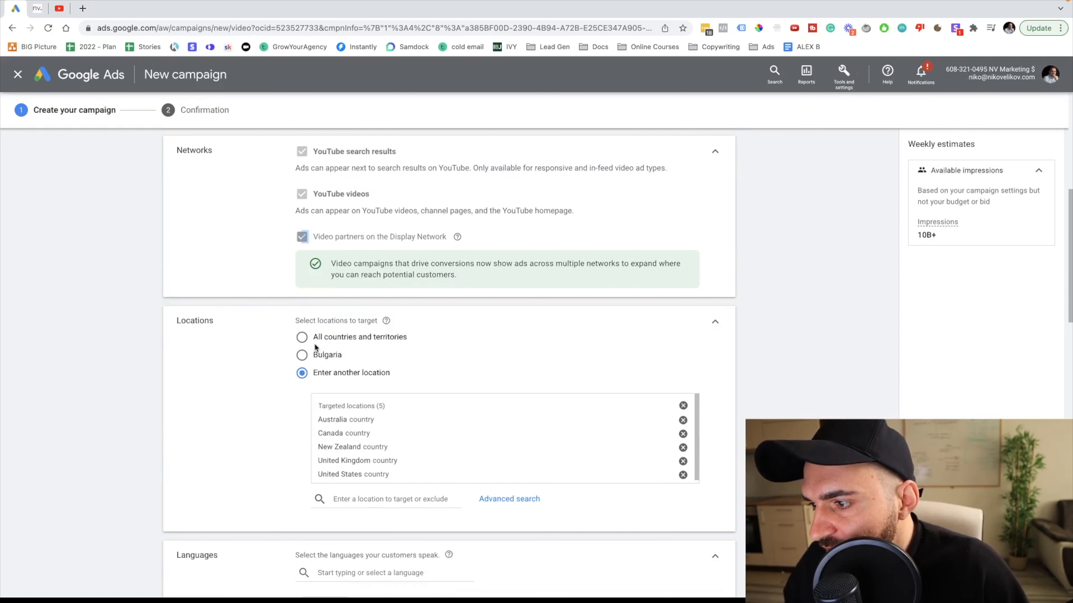
left_click(684, 407)
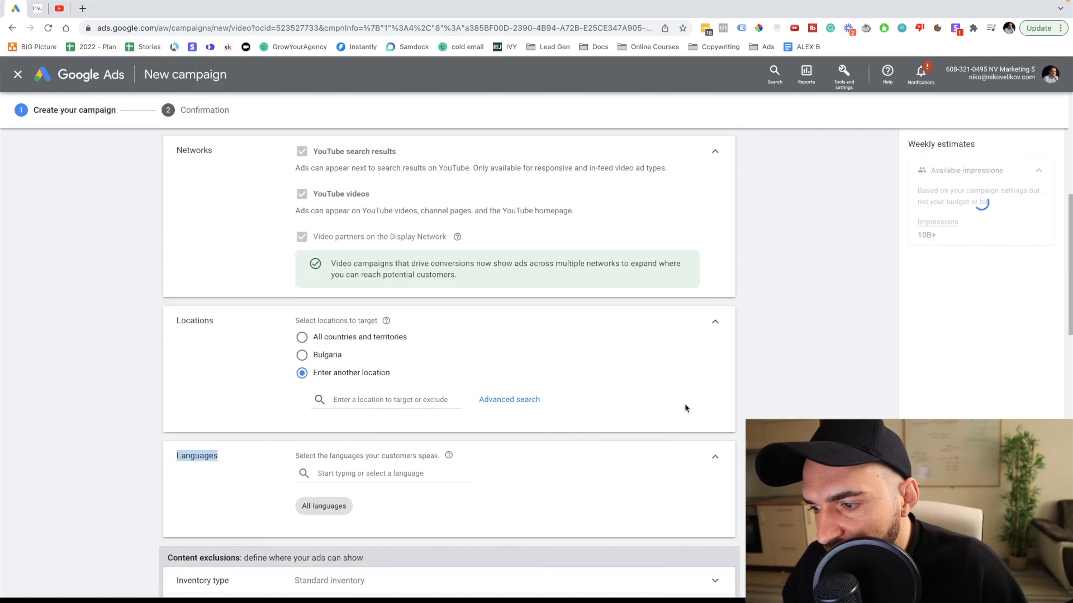
left_click(382, 398)
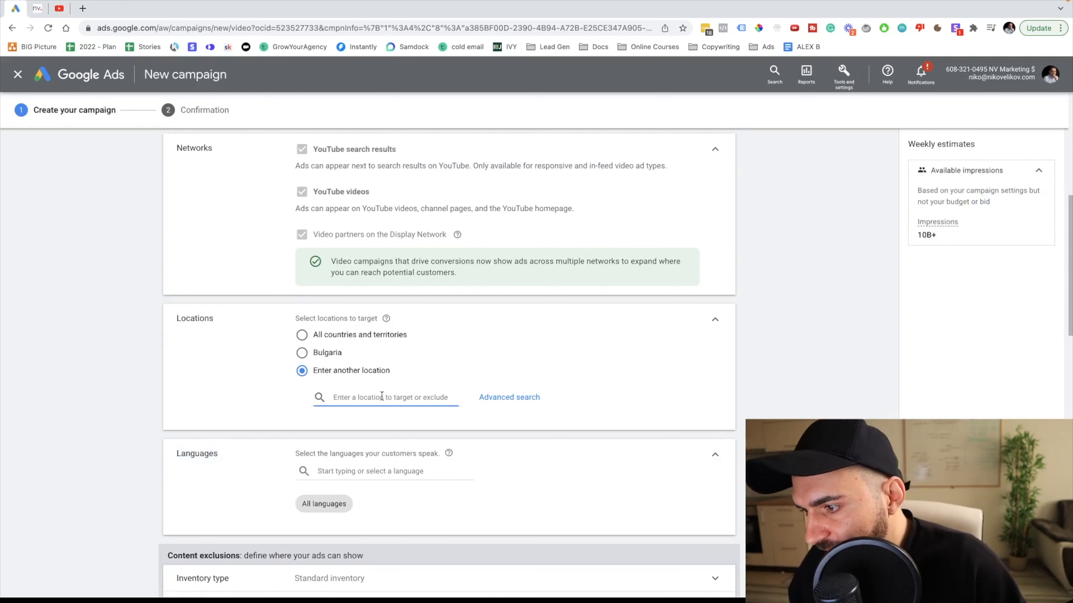
type("united ")
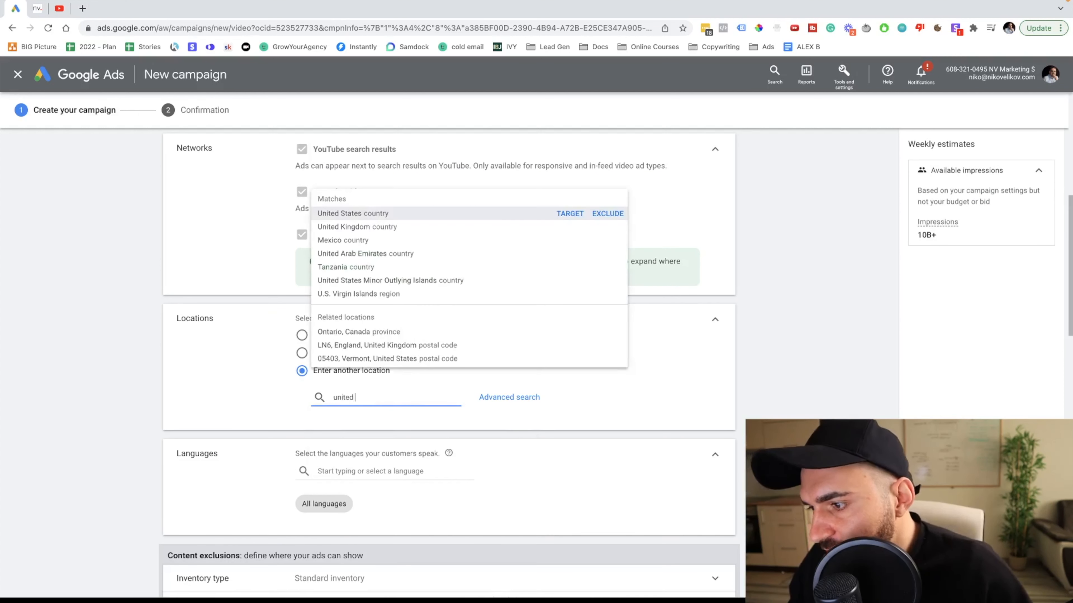
type("states")
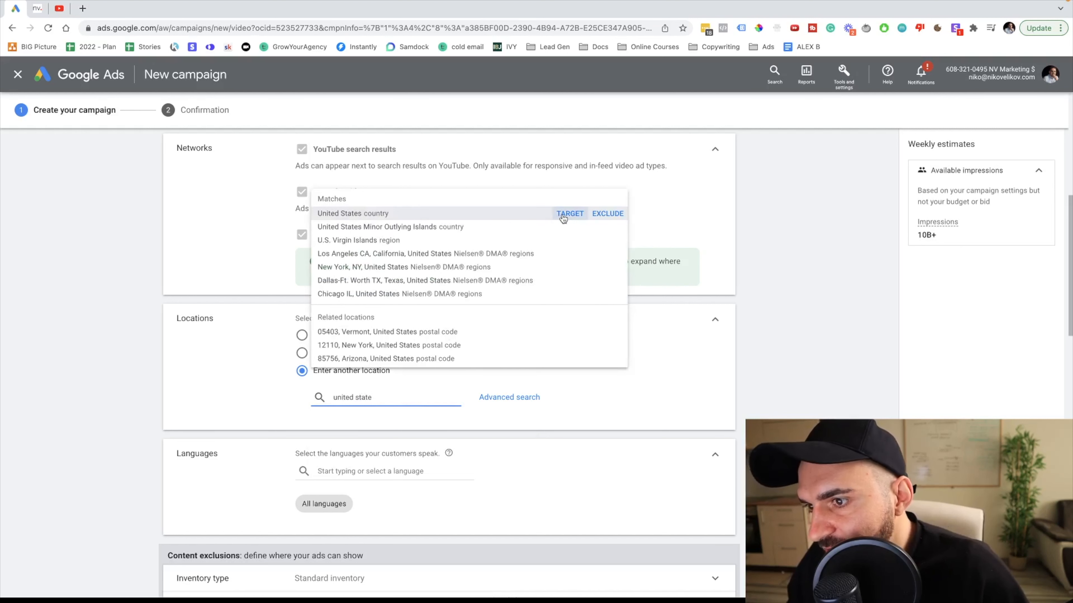
left_click(564, 214)
Step: Set the campaign's customer language to English
scroll(387, 448, "down", 5)
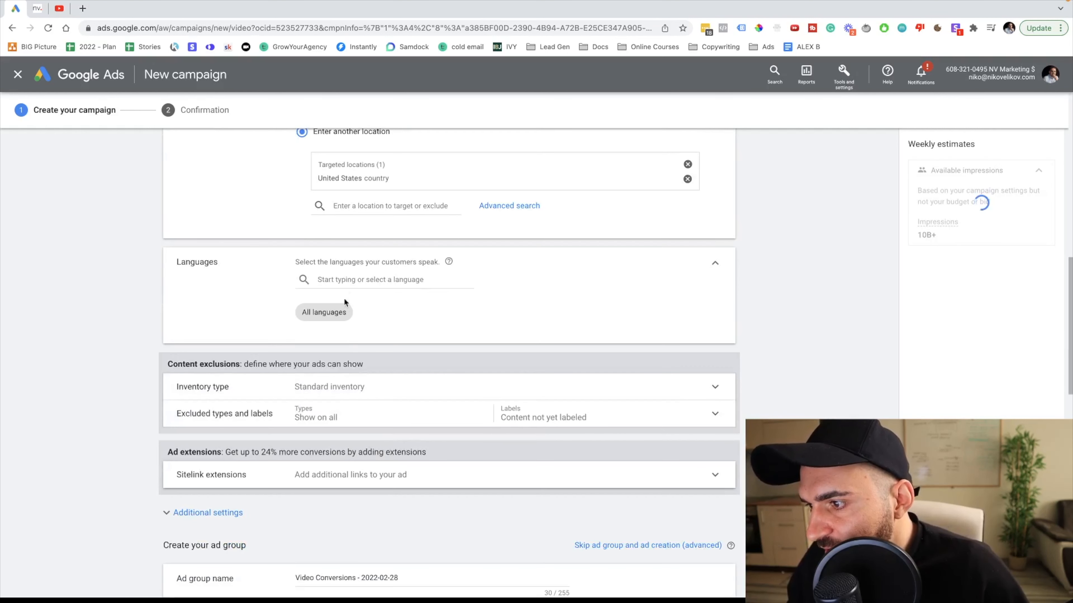
left_click(341, 279)
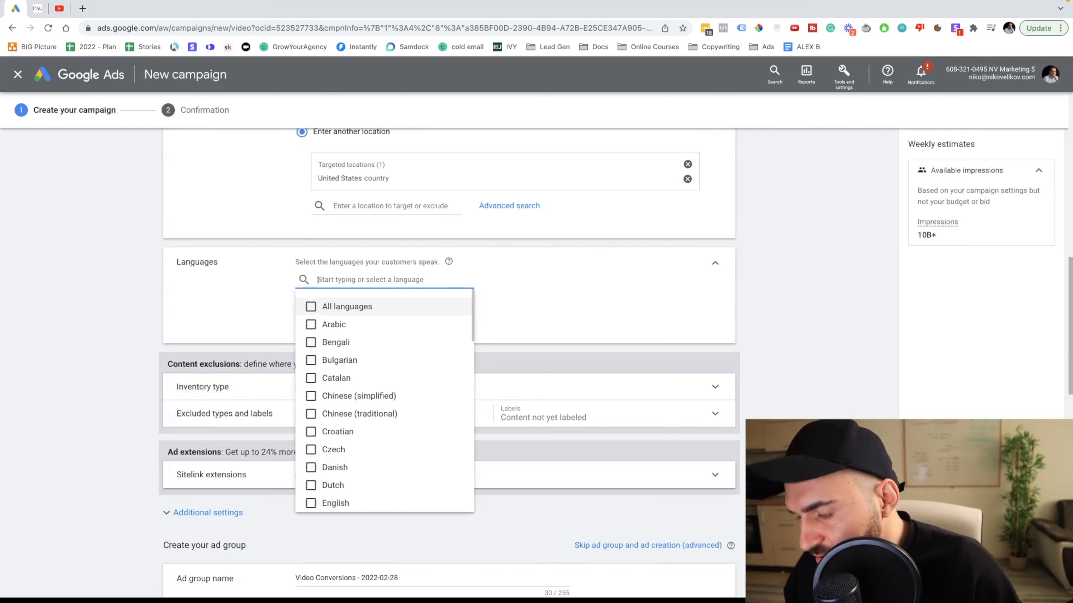
type("english")
left_click(311, 306)
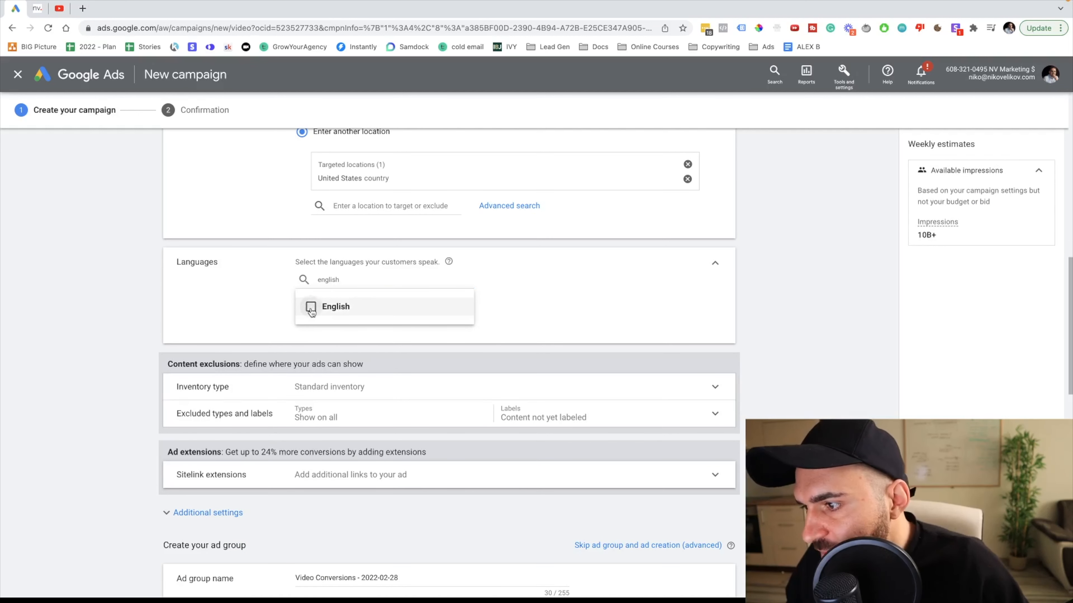
left_click(104, 316)
Step: Review the content exclusions, covering the inventory types and the excluded content types and labels, keeping Standard inventory
left_click(370, 392)
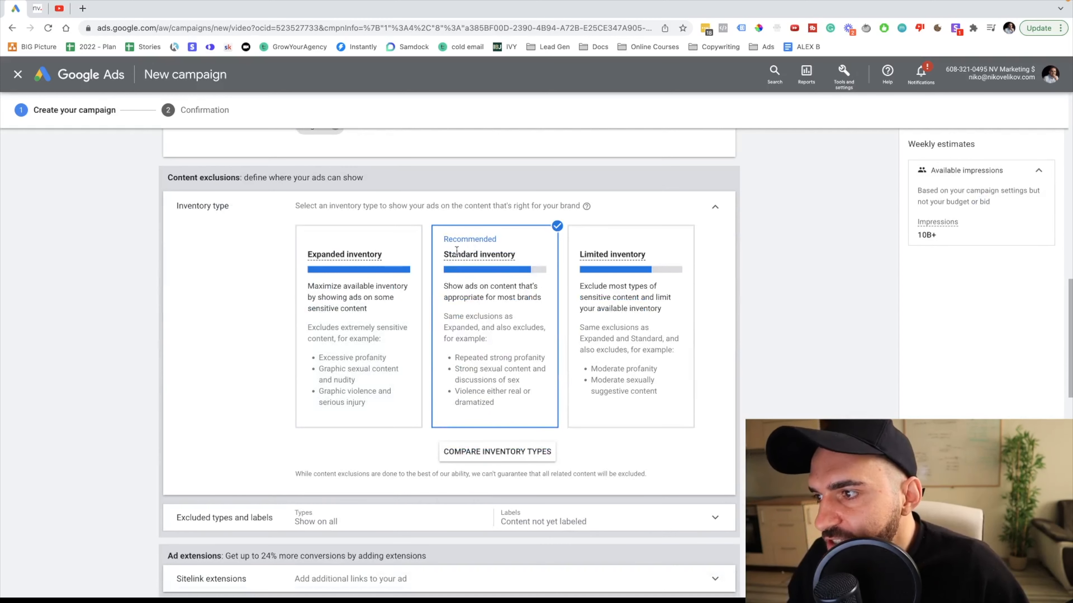
mouse_move(457, 250)
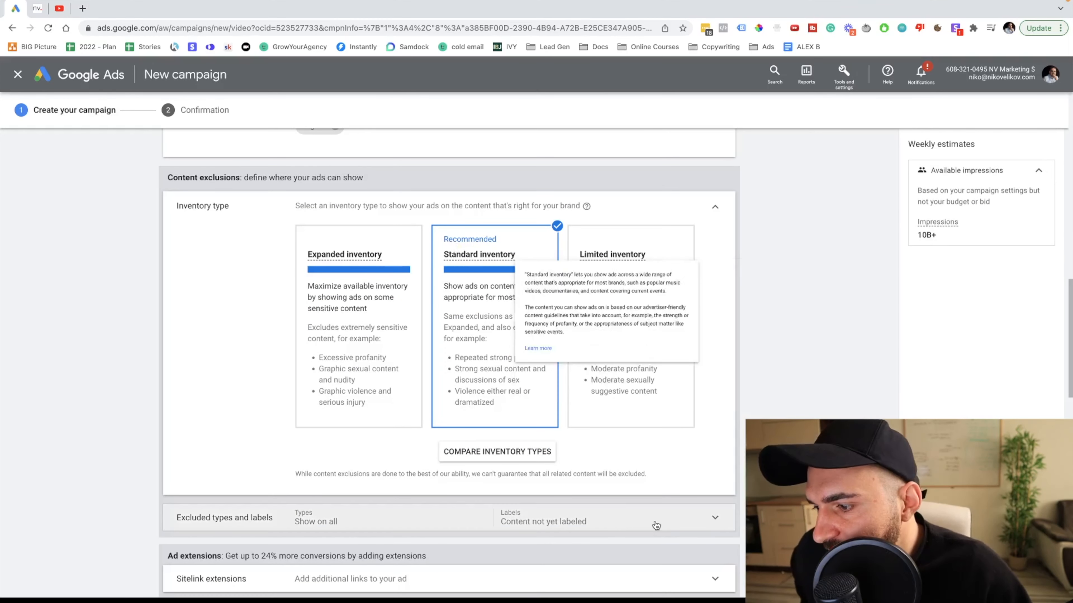
left_click(712, 518)
scroll(258, 385, "down", 5)
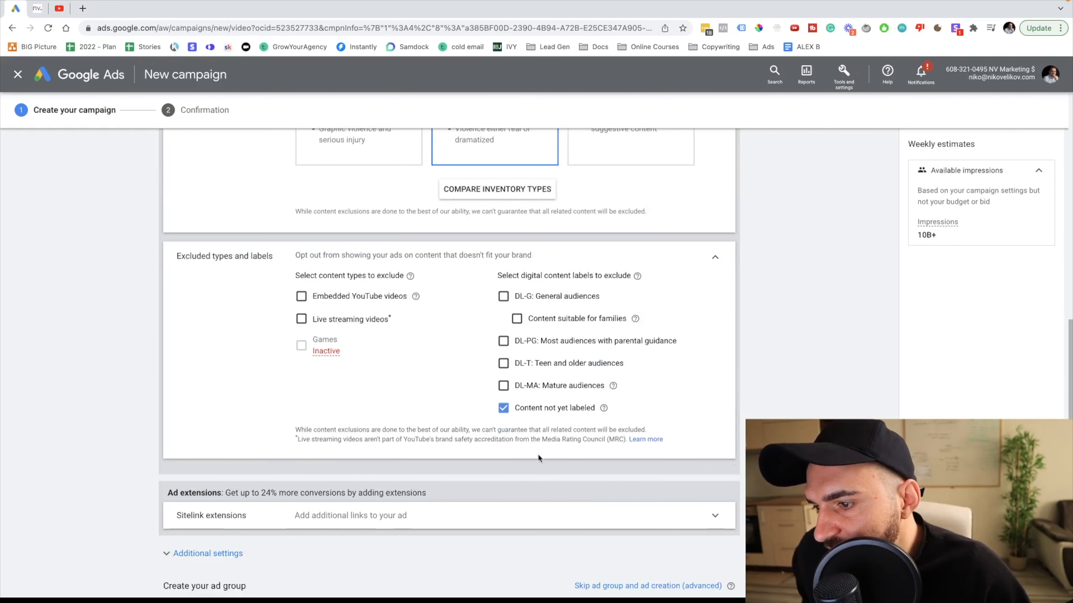
Step: Expand the sitelink extensions and add the existing "Get Online Course Sales" sitelink to the campaign
scroll(532, 442, "down", 3)
left_click(333, 364)
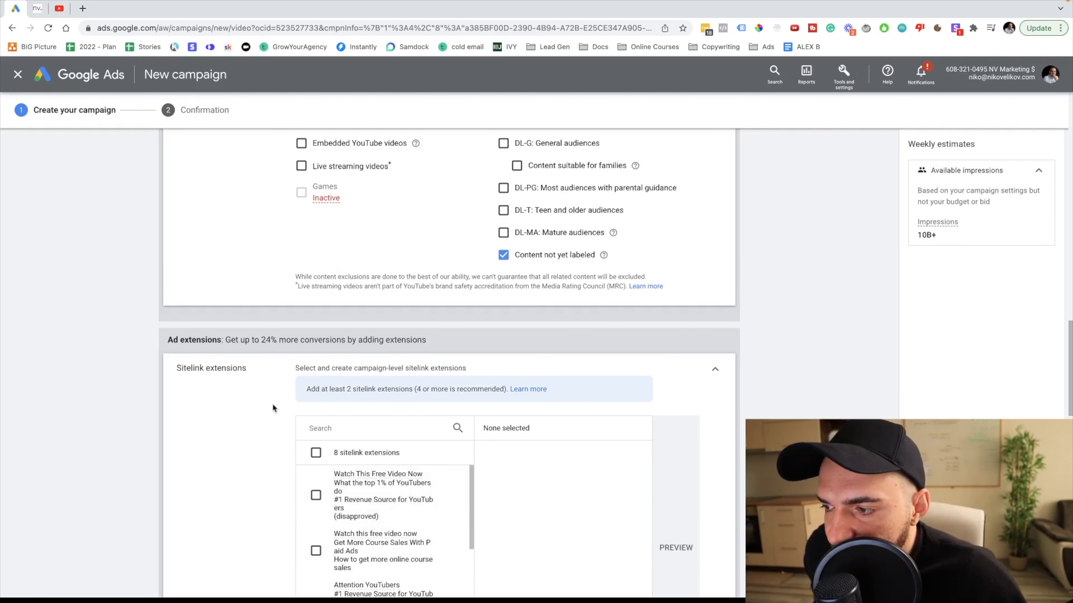
scroll(334, 524, "down", 1)
scroll(335, 524, "down", 5)
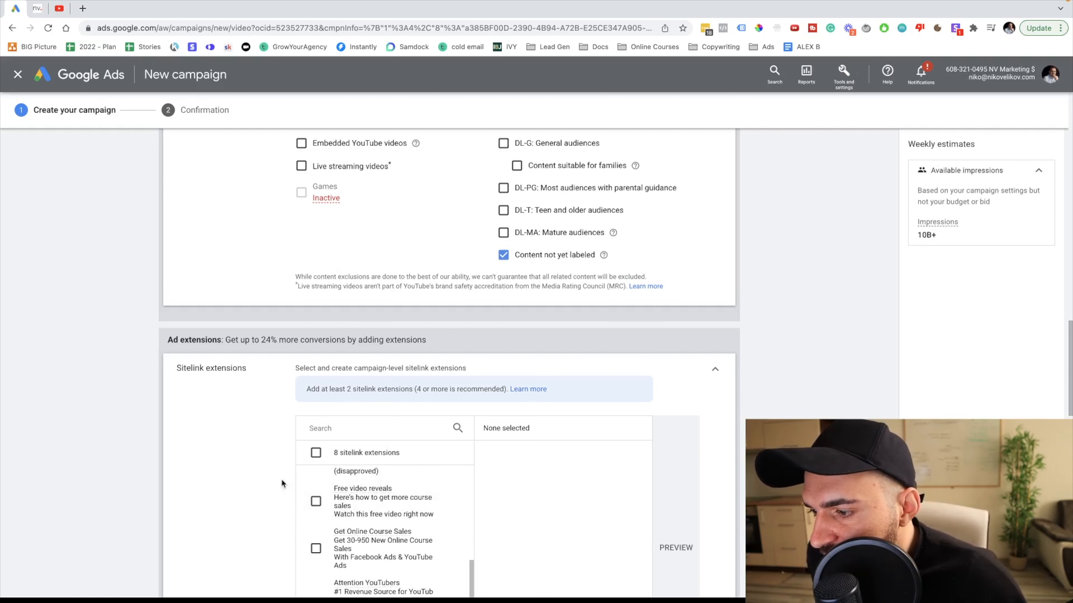
scroll(406, 556, "down", 5)
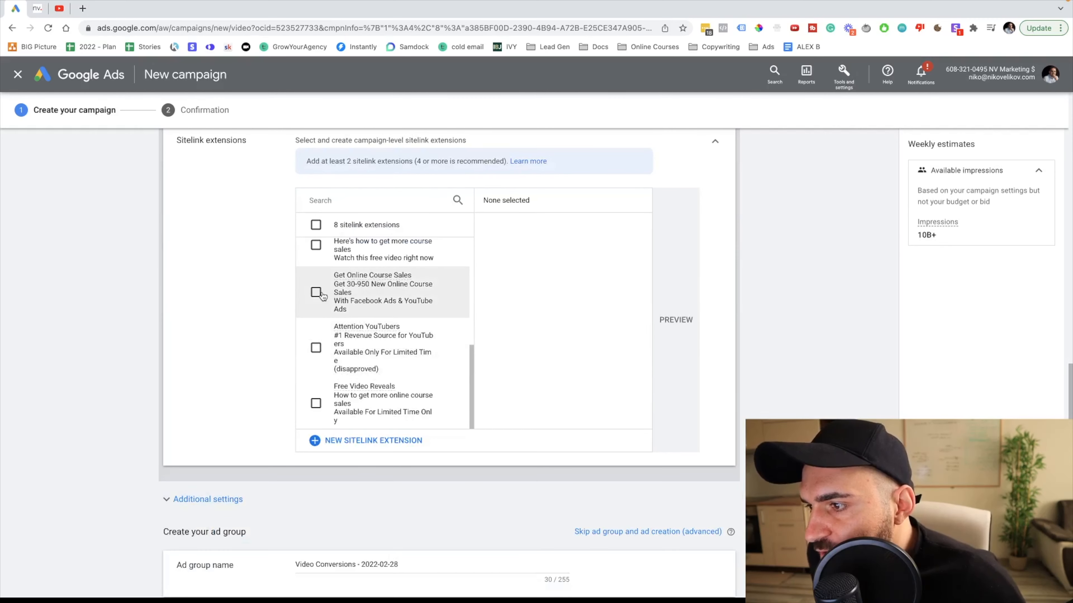
left_click(317, 293)
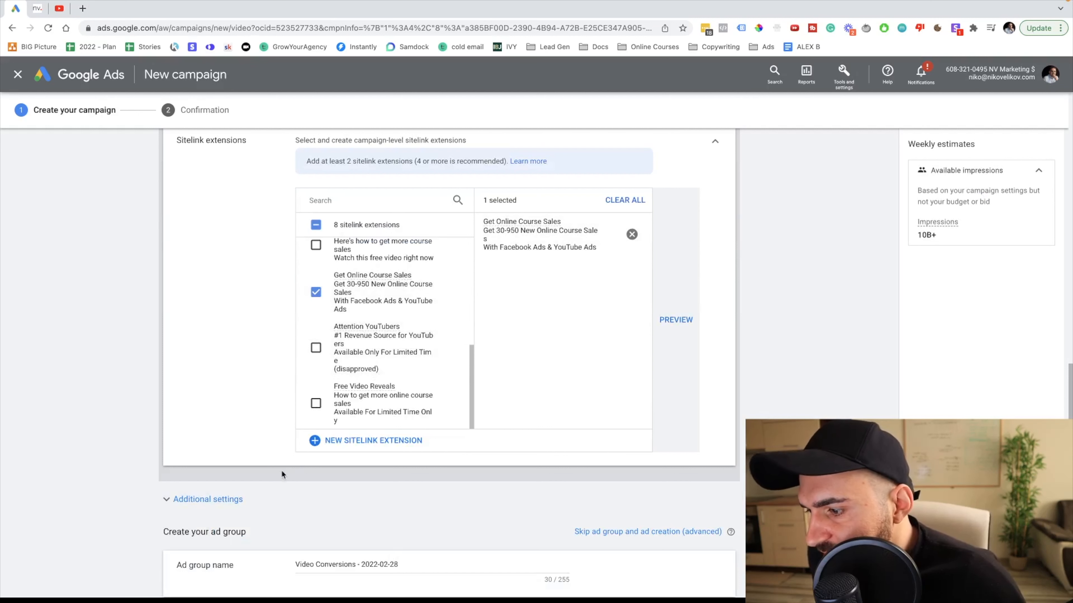
scroll(422, 338, "up", 3)
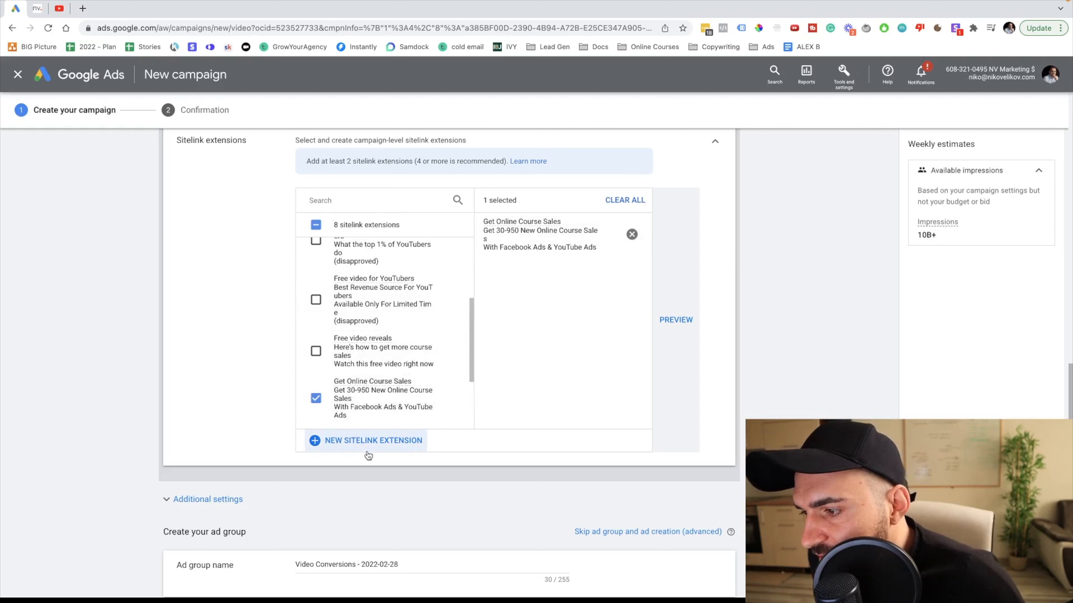
Step: Expand the additional settings and open the Devices and Frequency capping options, keeping all eligible devices targeted
left_click(190, 500)
scroll(229, 477, "down", 3)
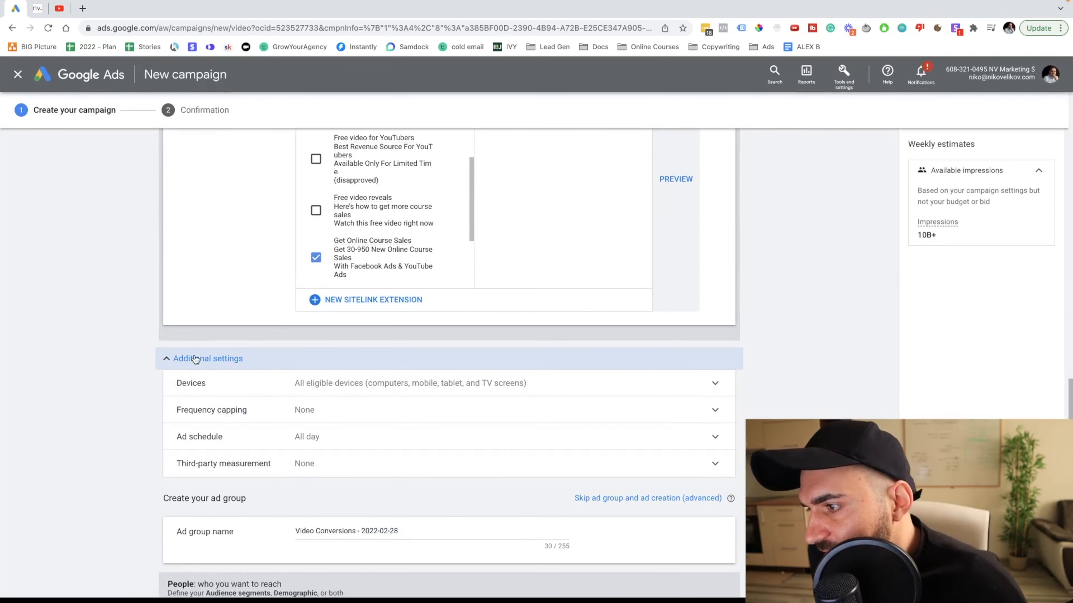
left_click(216, 380)
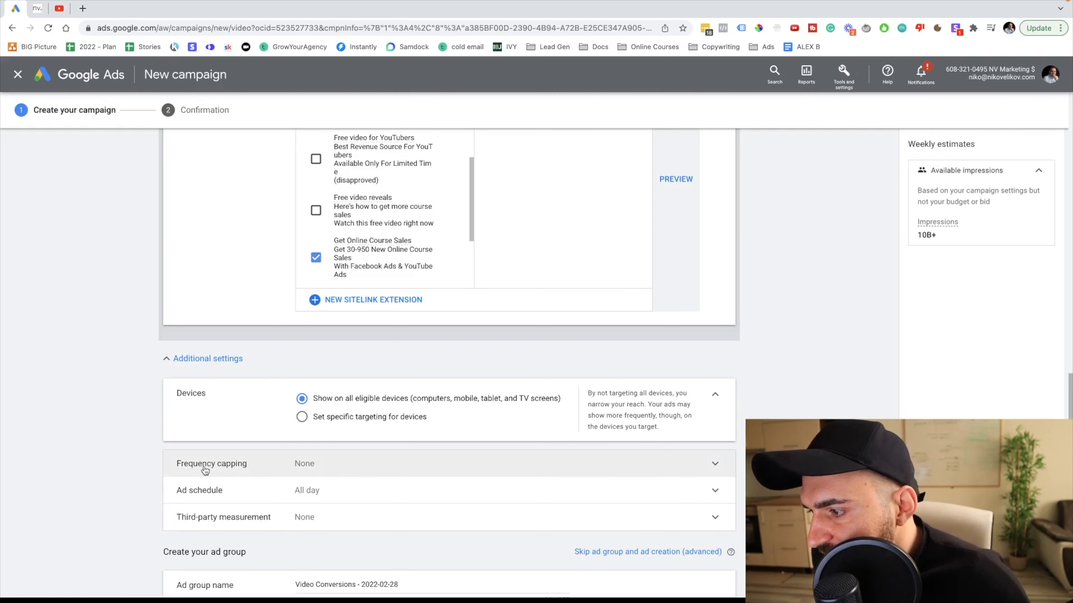
left_click(204, 470)
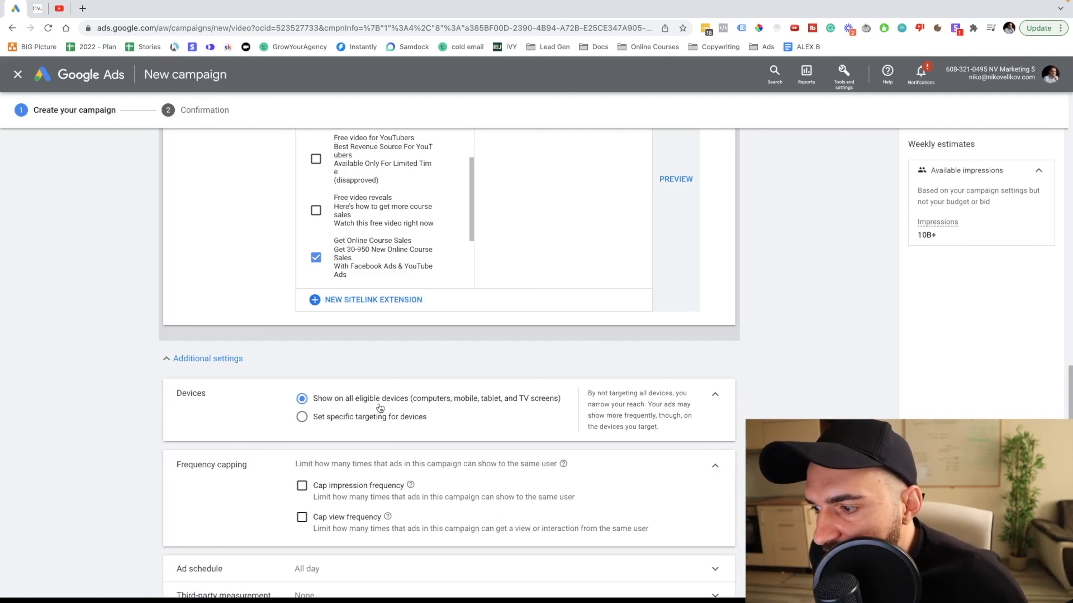
Step: Try an impression frequency cap of 6 per week for the campaign and turn the cap off again
scroll(355, 483, "down", 1)
left_click_drag(291, 454, 435, 456)
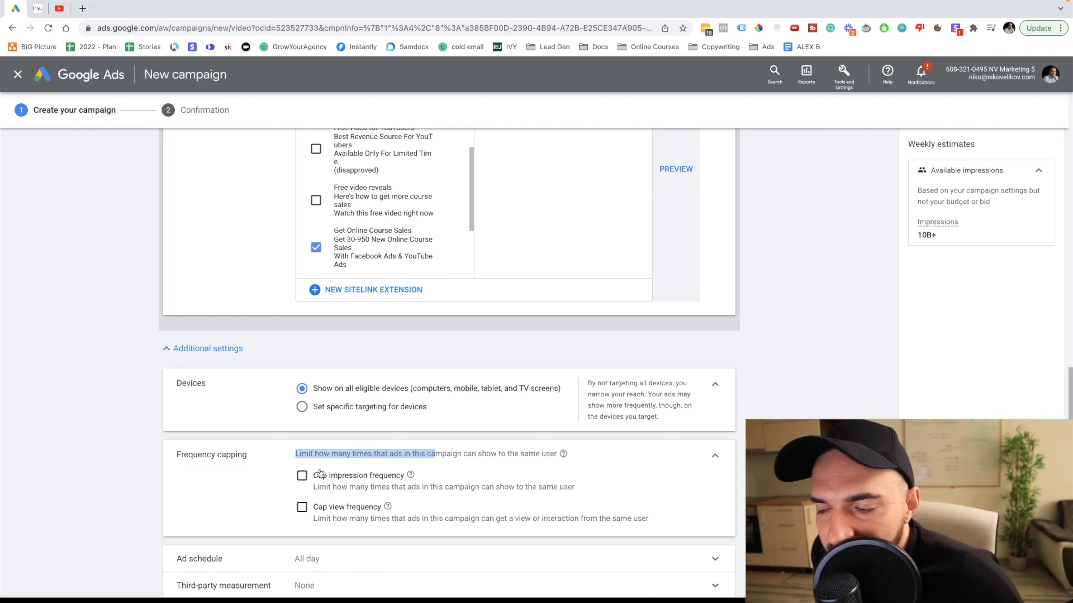
left_click(303, 477)
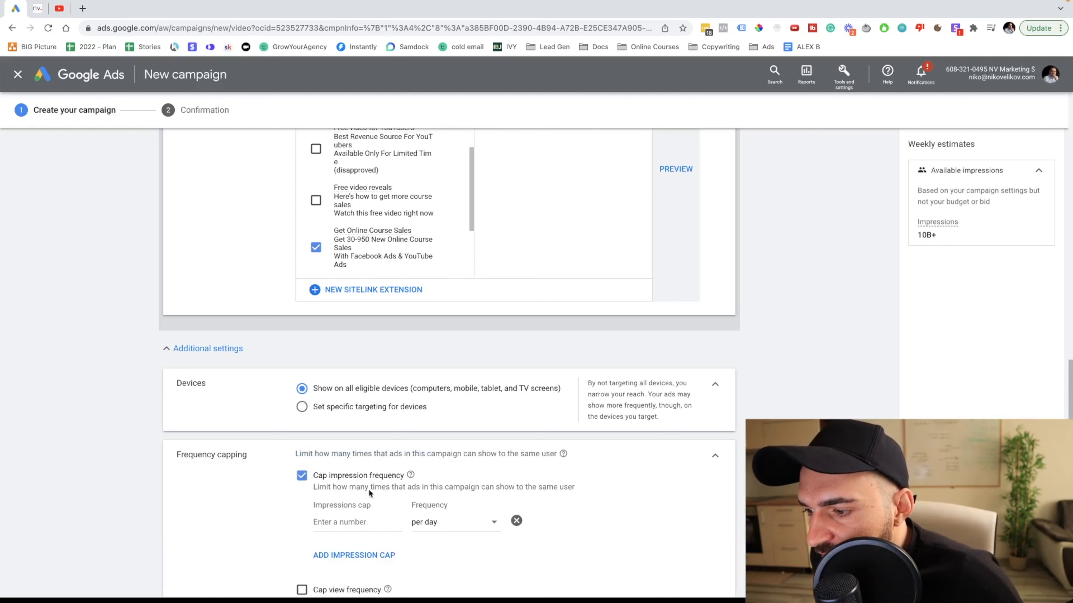
scroll(368, 493, "down", 4)
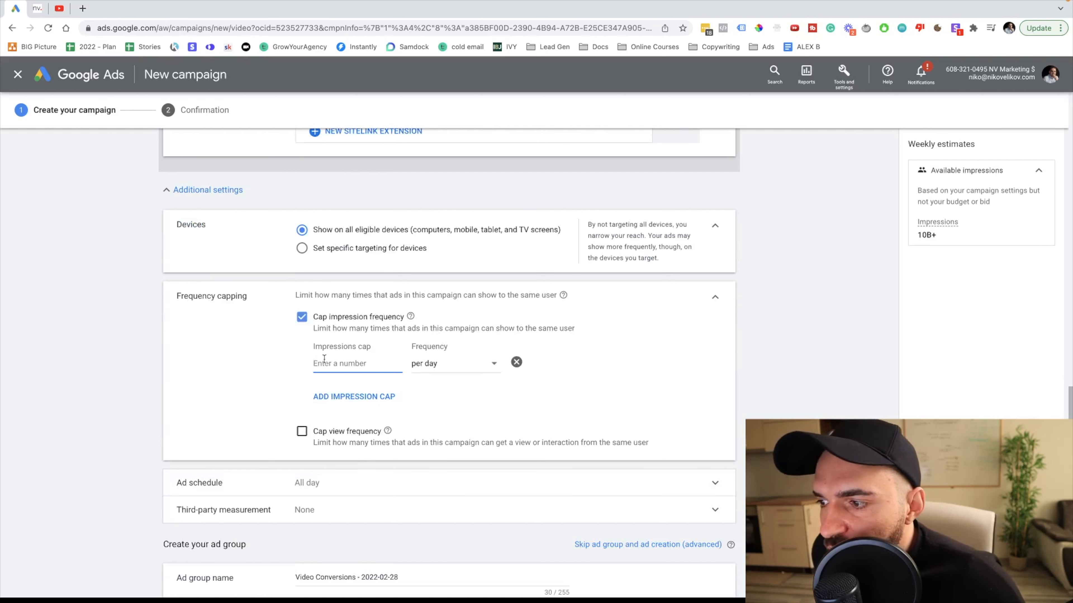
left_click(452, 364)
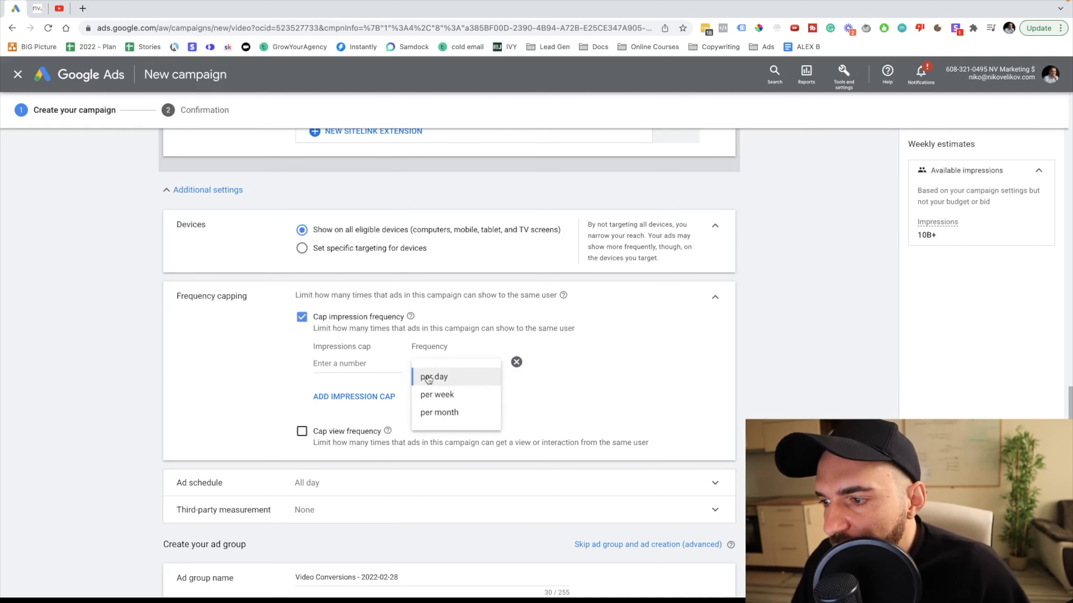
left_click(334, 357)
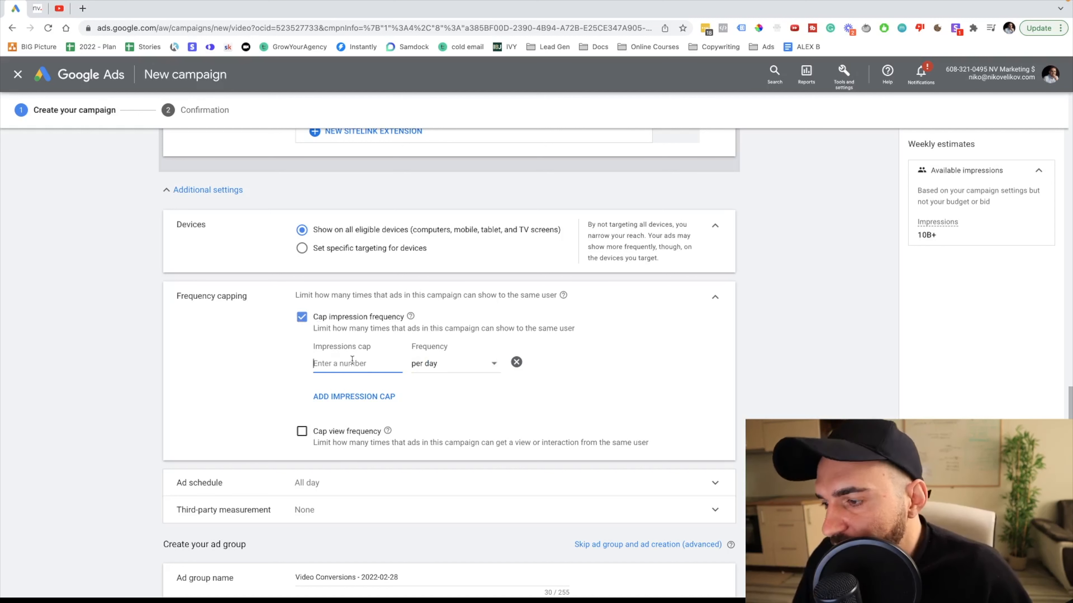
type("6")
left_click(422, 367)
left_click(435, 395)
left_click(335, 360)
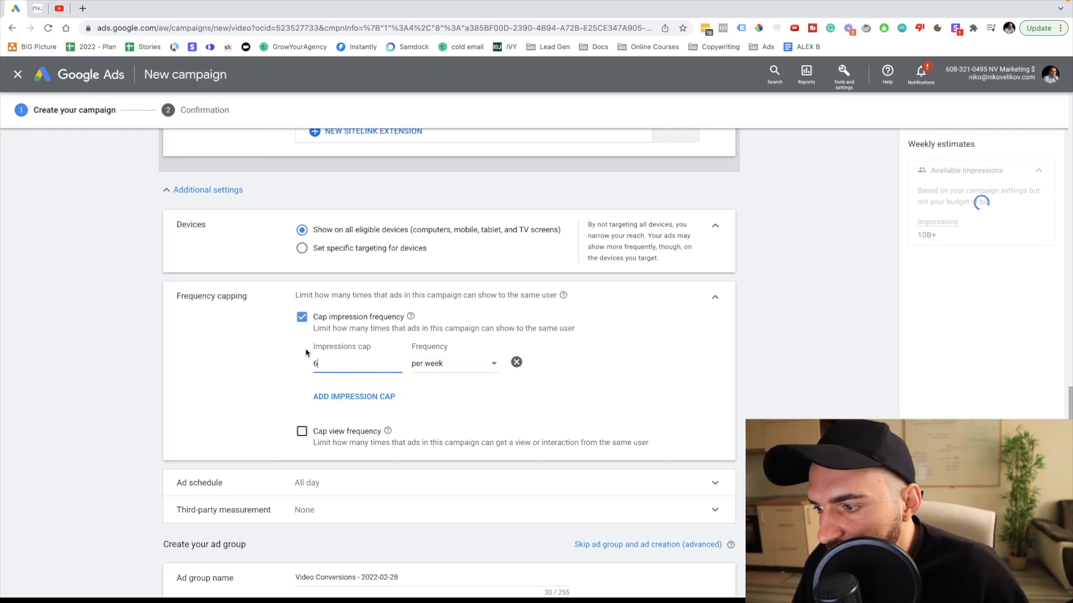
left_click(301, 317)
Step: Expand and review the ad schedule and third-party measurement settings
left_click(351, 399)
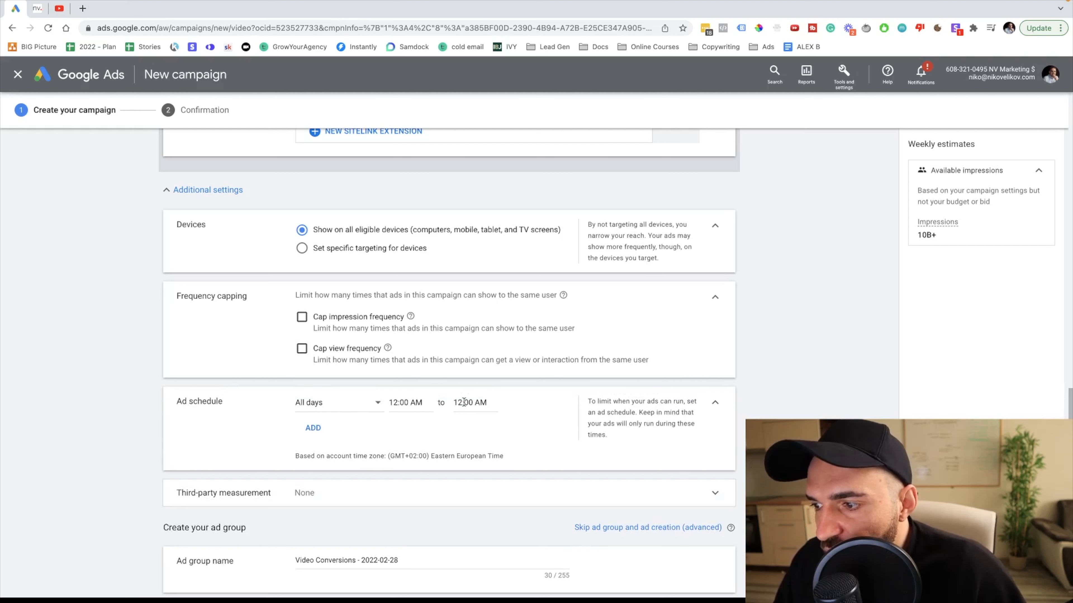
left_click(356, 491)
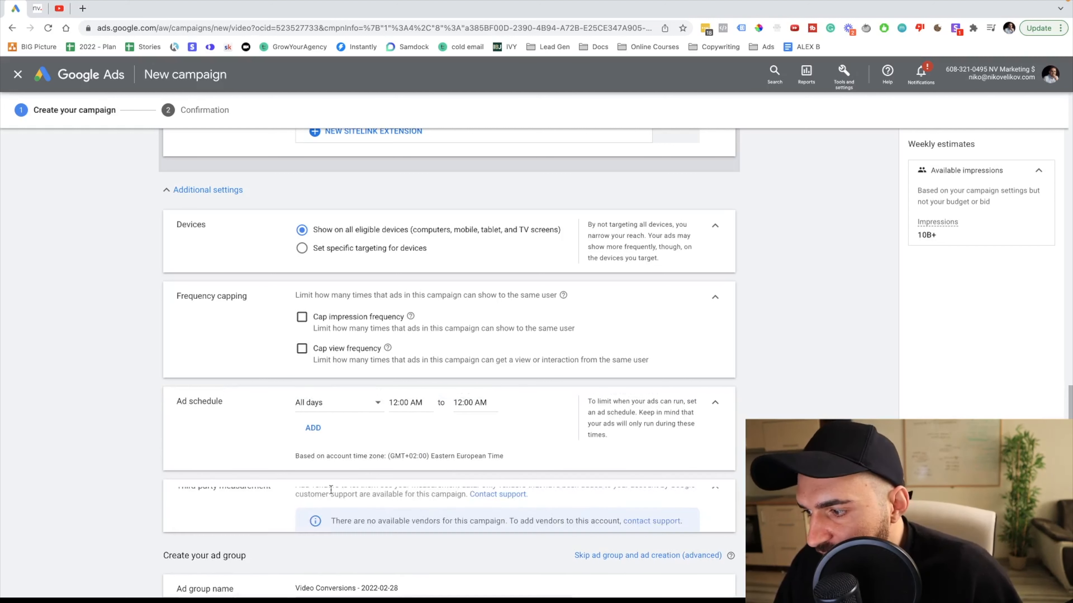
scroll(338, 443, "down", 3)
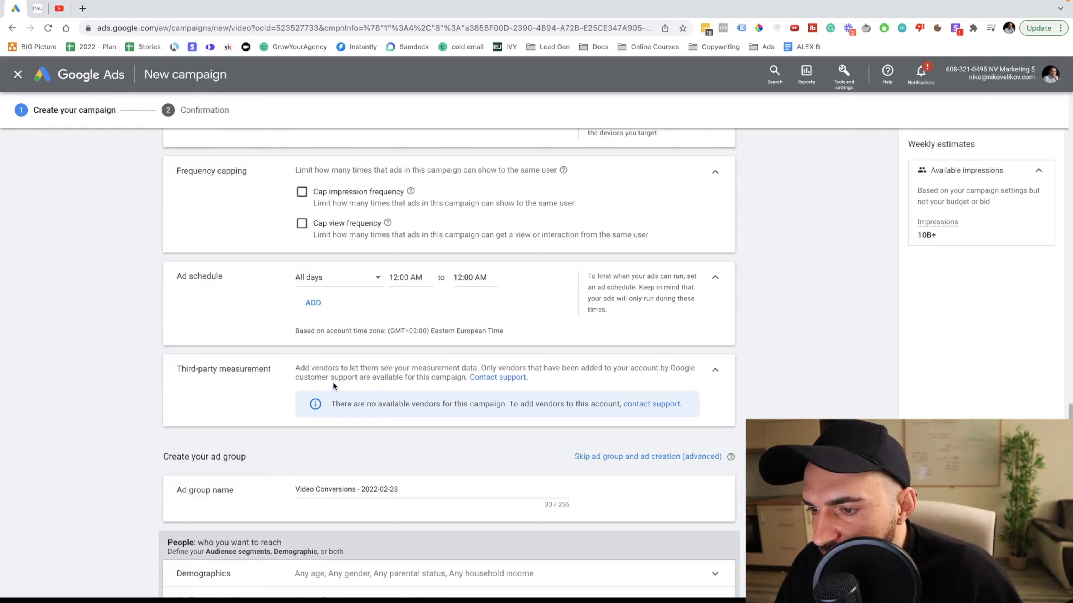
Step: Clear the default name of the ad group
scroll(412, 403, "down", 5)
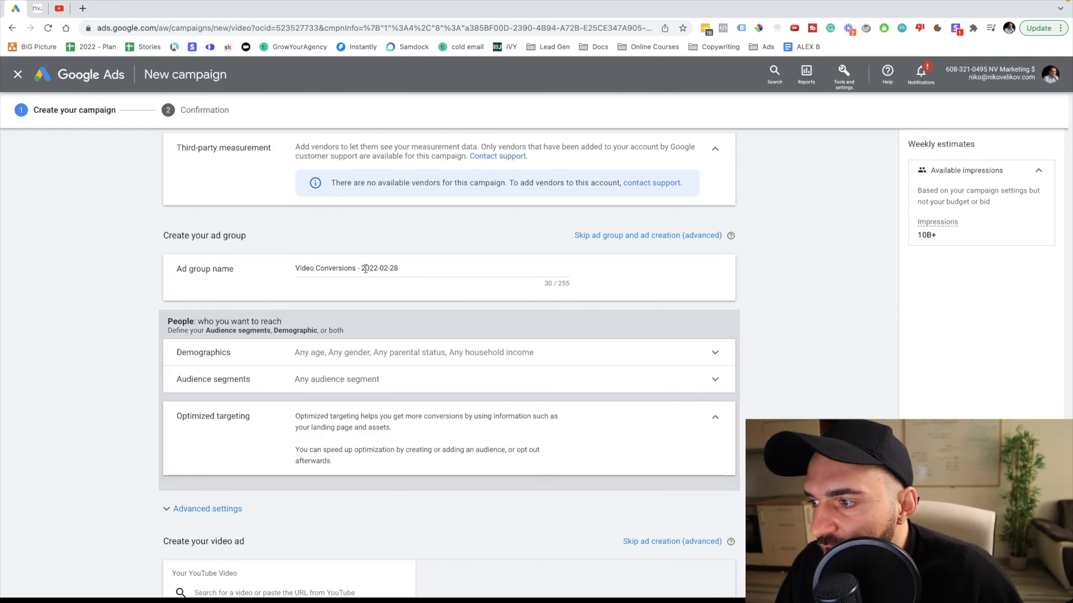
triple_click(365, 269)
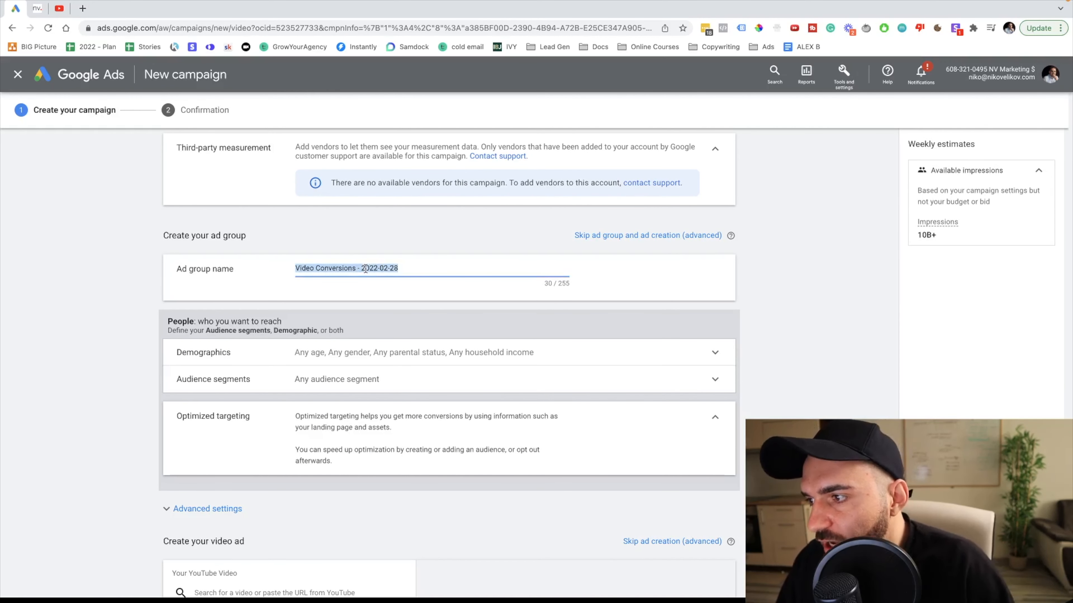
key("BackSpace")
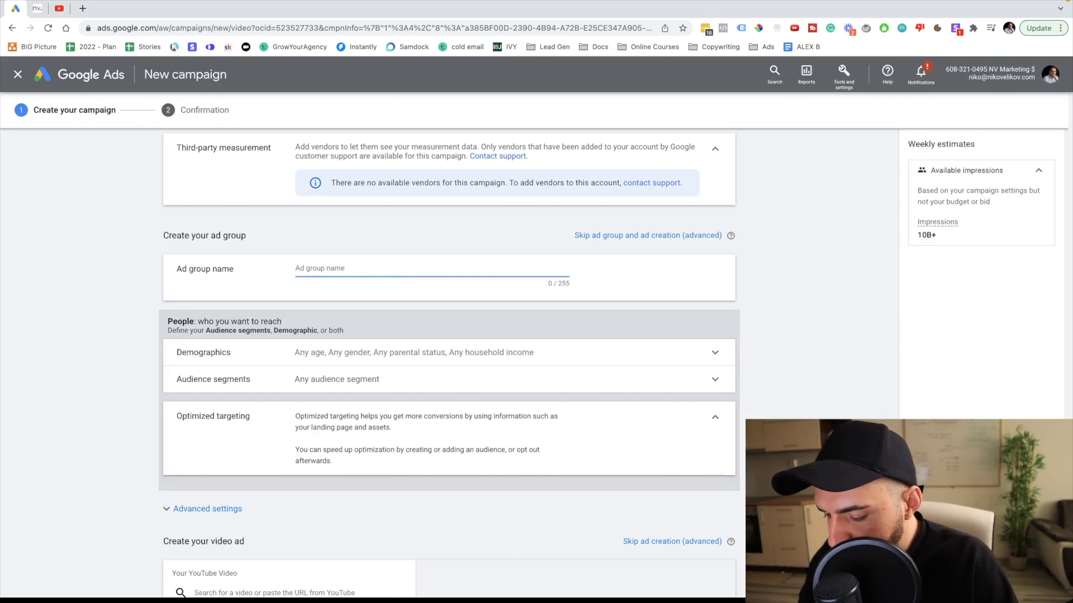
scroll(361, 254, "down", 1)
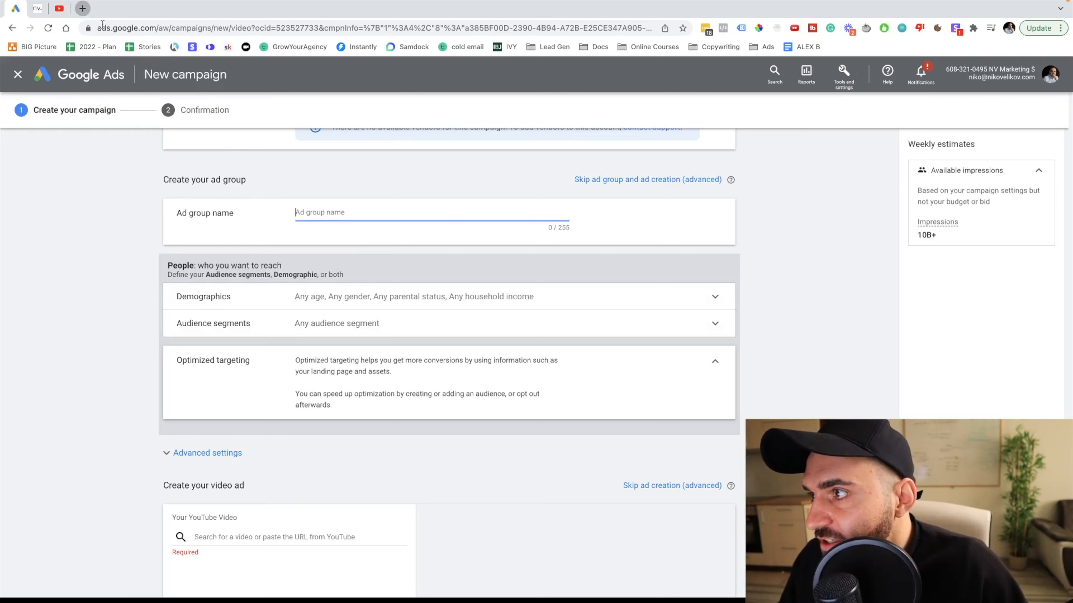
Step: Open YouTube in a new browser tab and search for "youtube ads"
left_click(82, 8)
type("youtube")
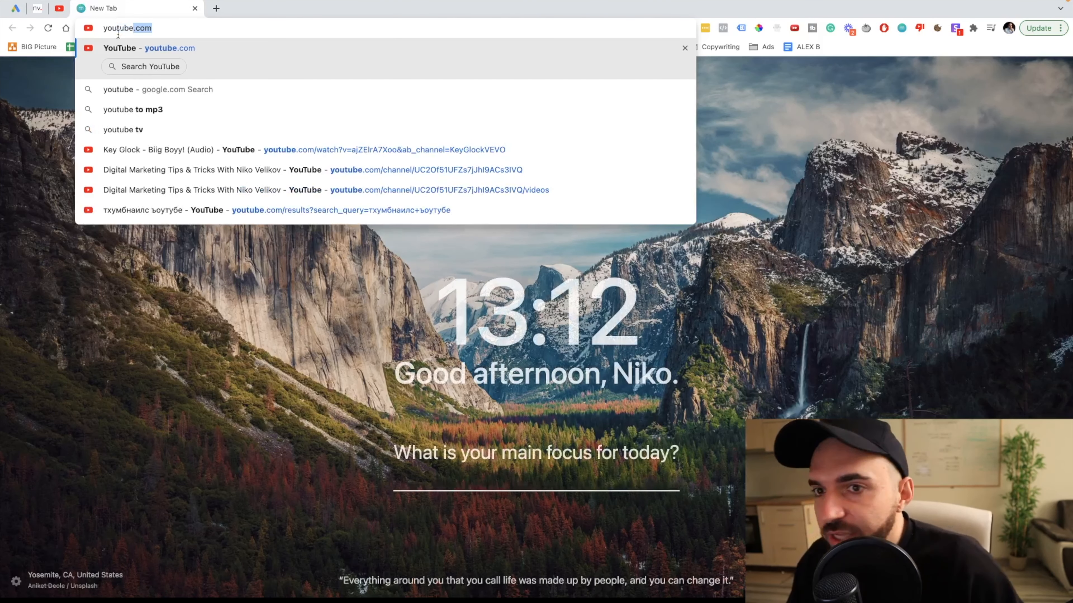
key("Return")
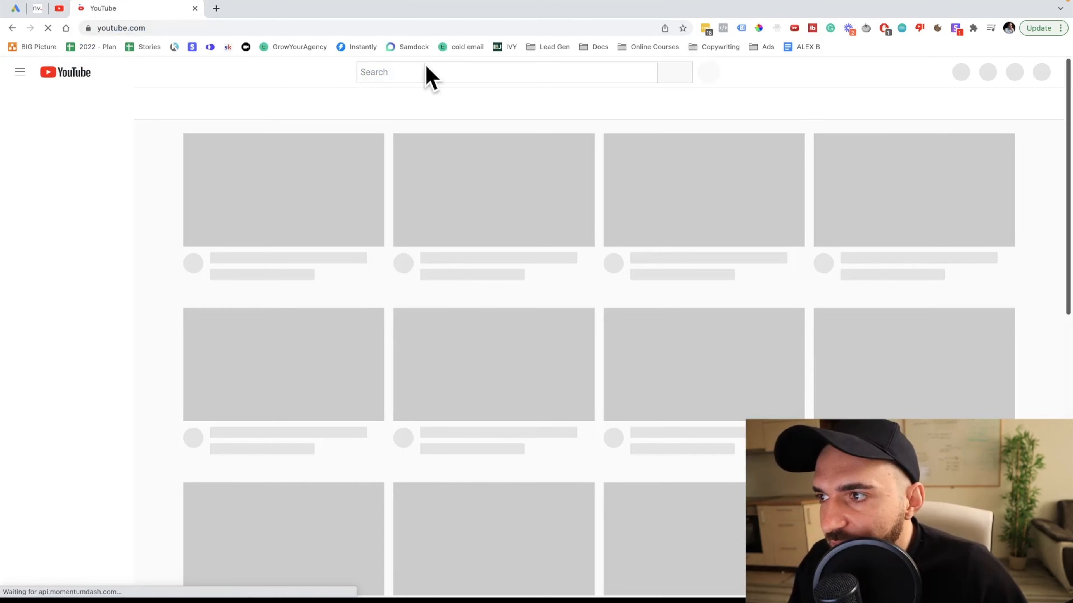
left_click(422, 70)
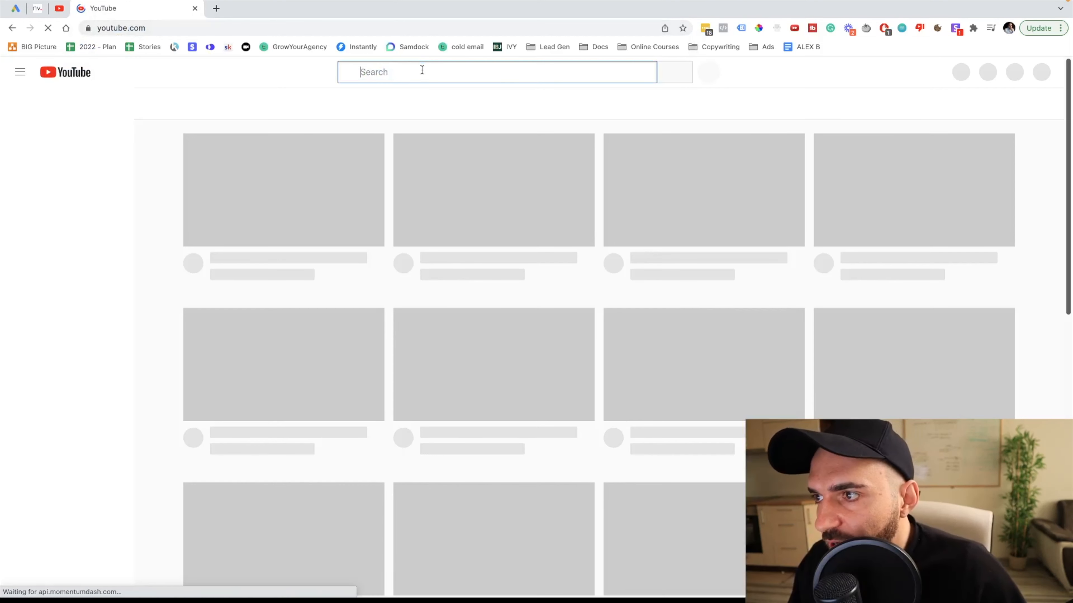
type("fa")
key("BackSpace")
key("BackSpace")
type("youtube ad")
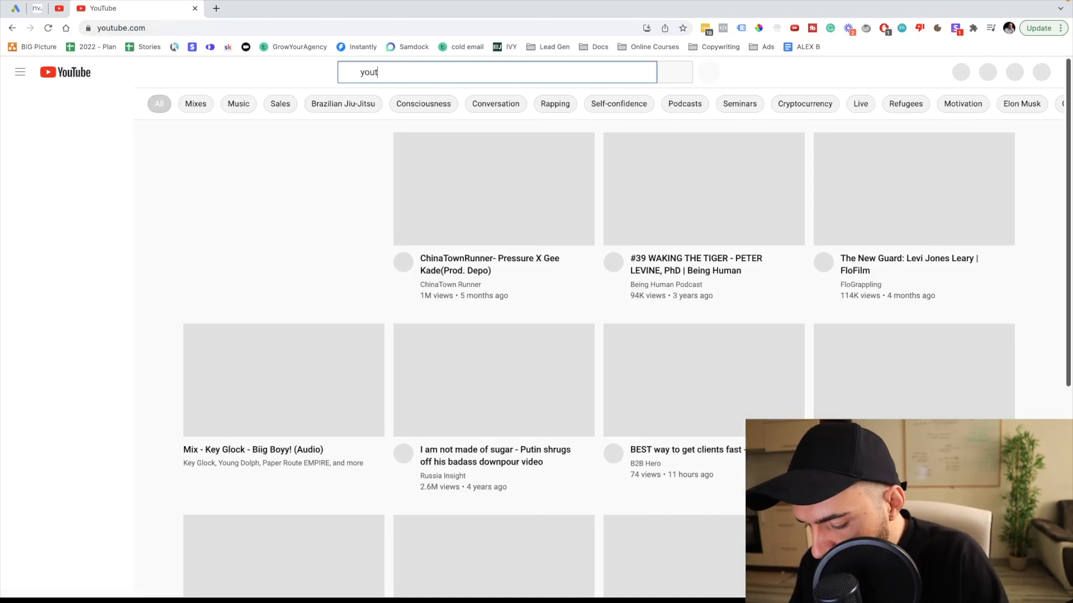
type("s")
key("Return")
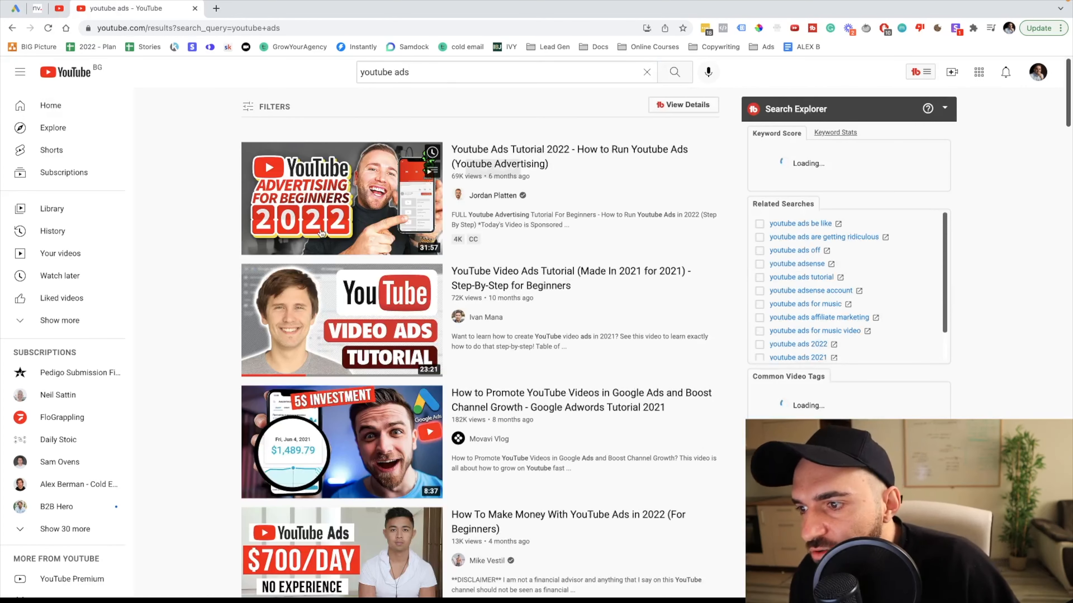
Step: Examine the YouTube search results for channels on the topic and compare them with the headline of the 5-day challenge landing page
scroll(725, 417, "down", 3)
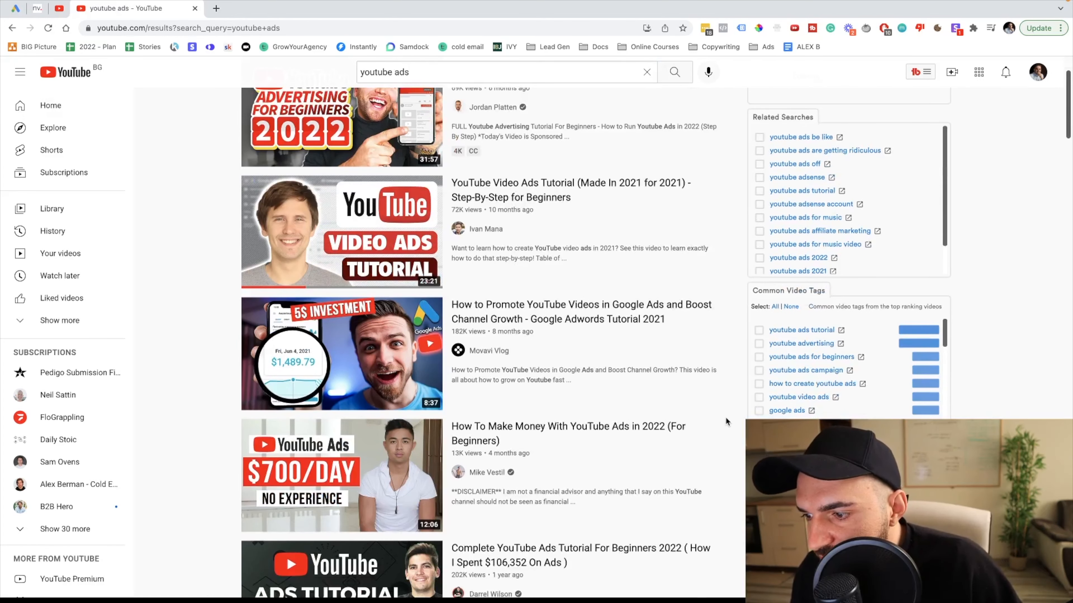
scroll(722, 416, "down", 4)
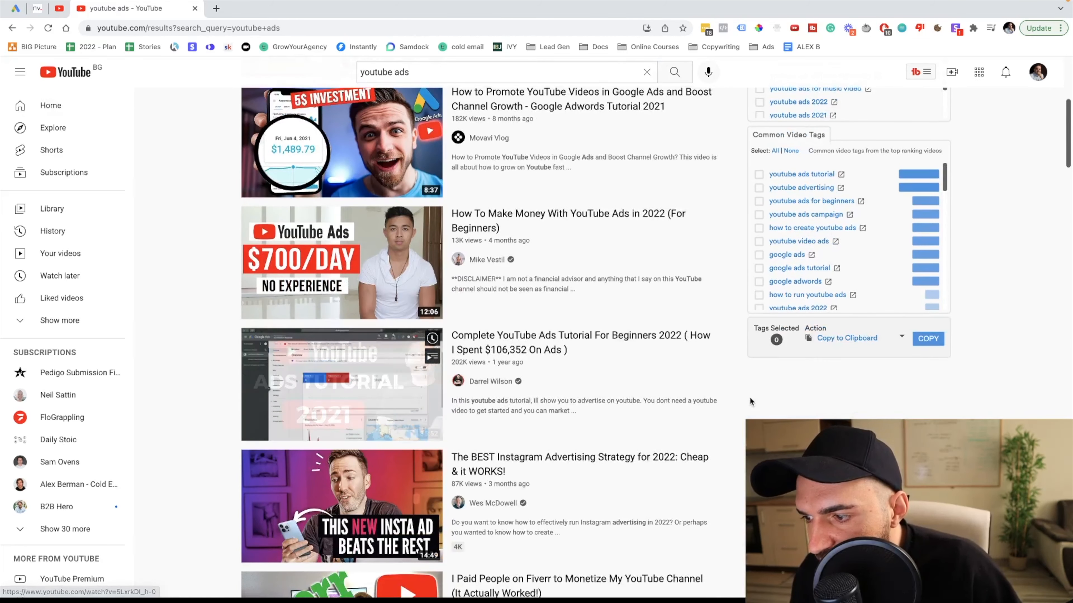
scroll(704, 307, "down", 3)
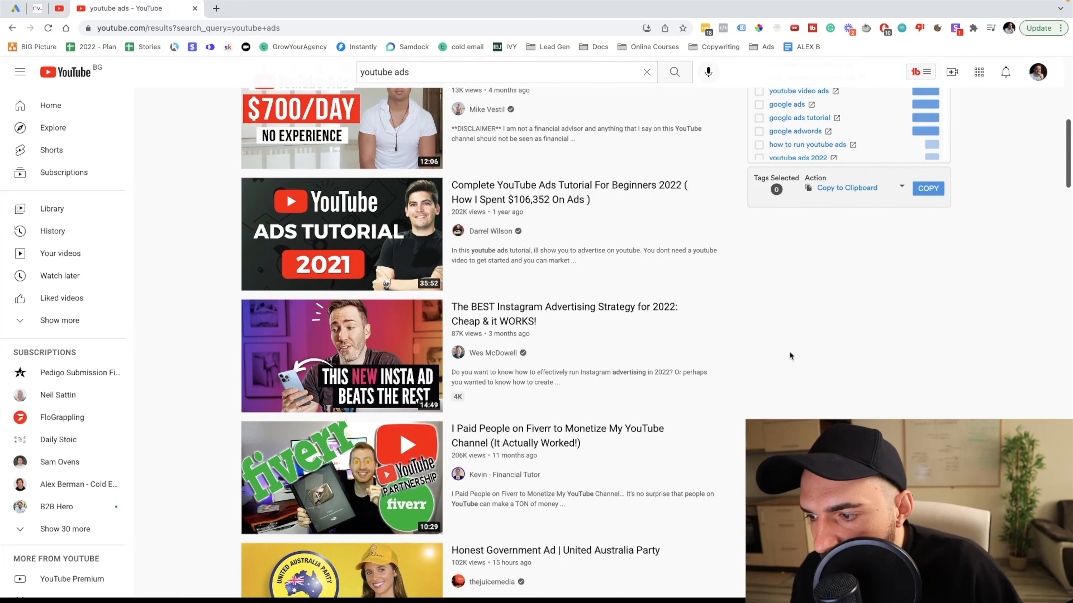
scroll(704, 307, "down", 3)
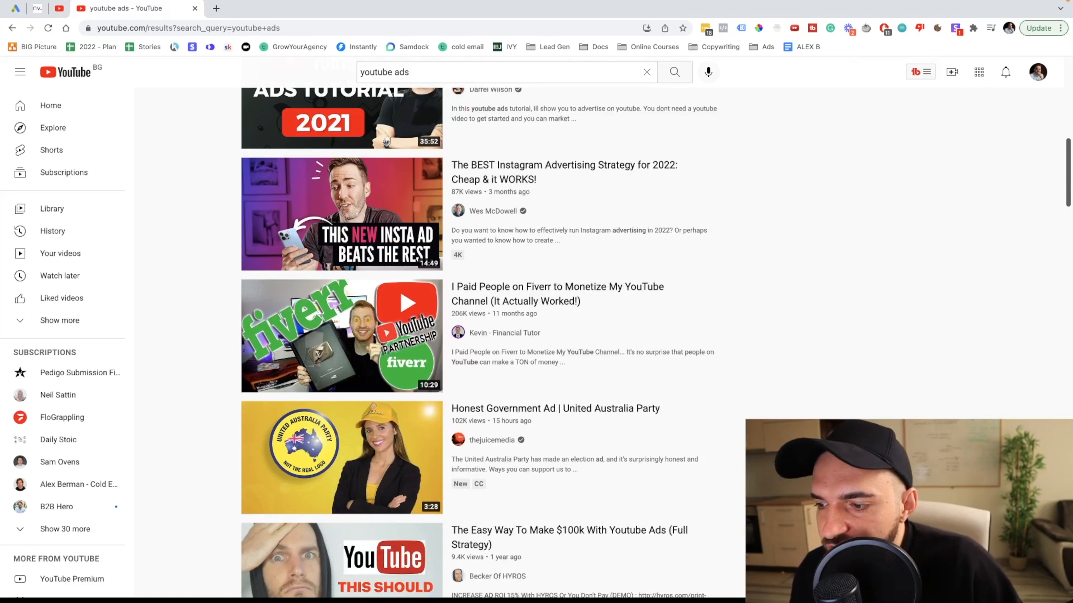
scroll(740, 477, "down", 2)
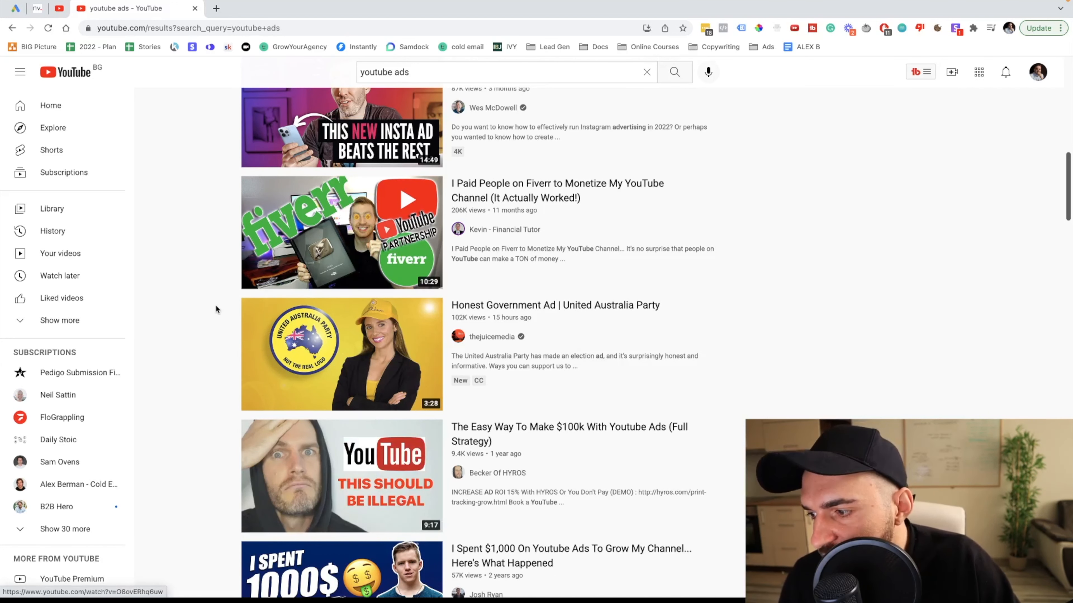
left_click(37, 7)
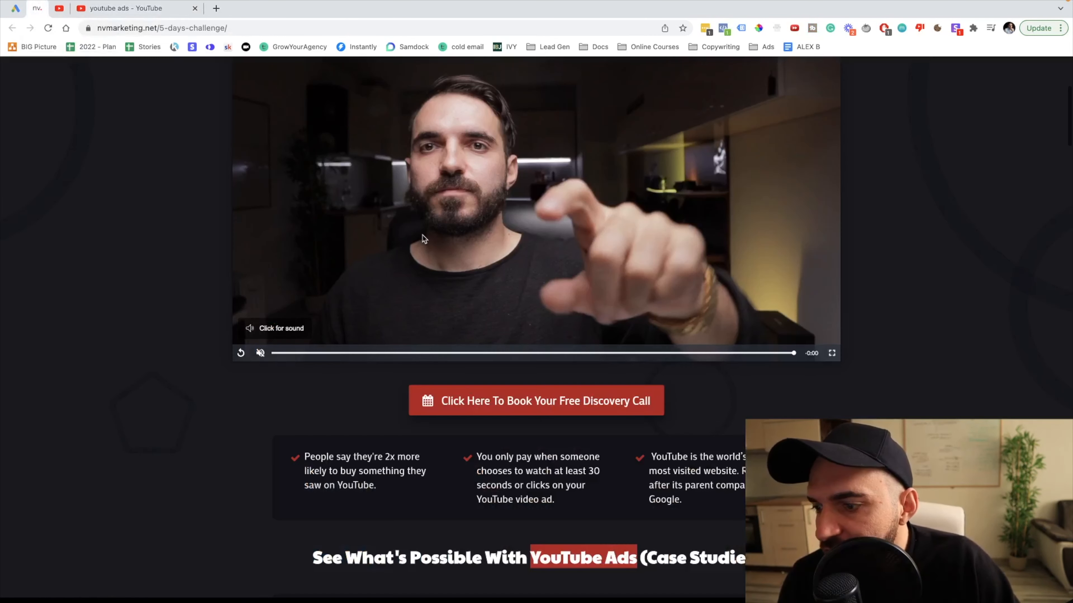
scroll(400, 208, "up", 5)
scroll(400, 208, "down", 1)
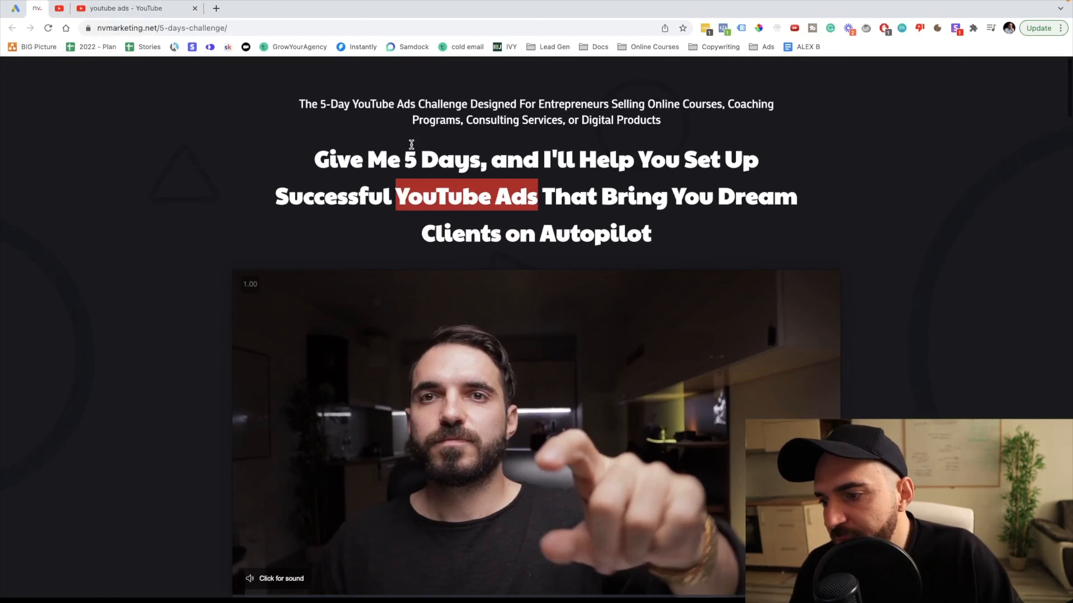
Step: Open the Becker Of HYROS channel from the YouTube search results and select the channel's URL
left_click(171, 10)
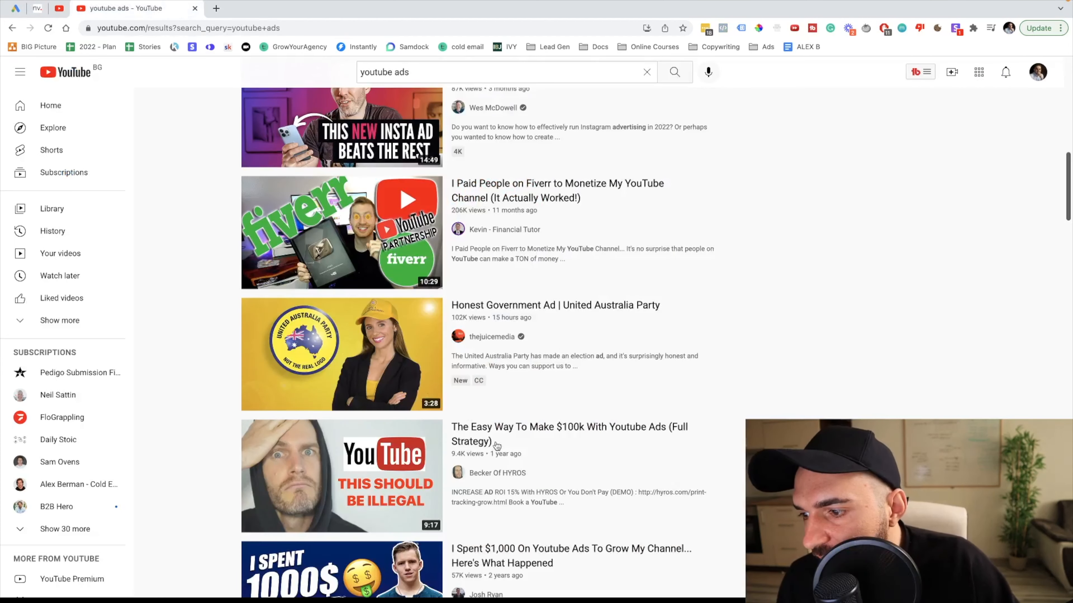
left_click(497, 473)
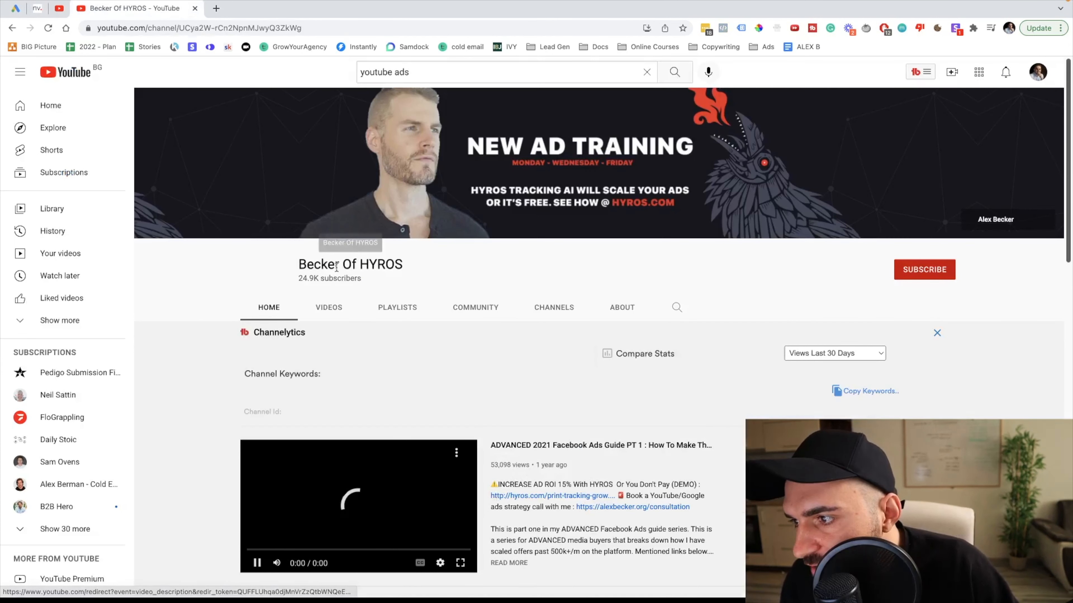
left_click(164, 27)
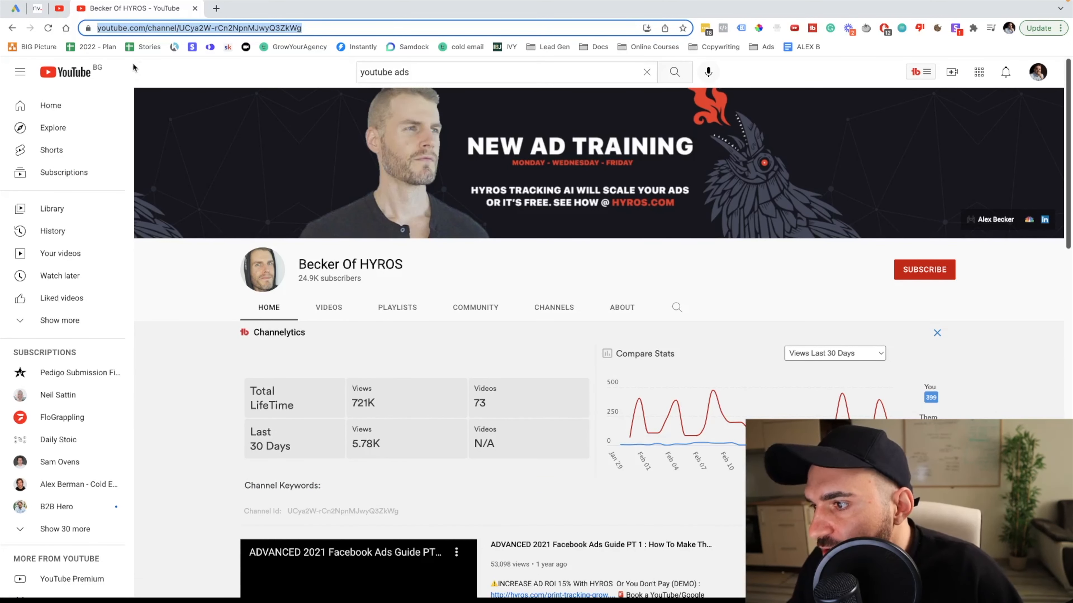
Step: Switch back to Google Ads, name the ad group "BECKER FROM HYROS" and expand its demographic targeting options
left_click(15, 8)
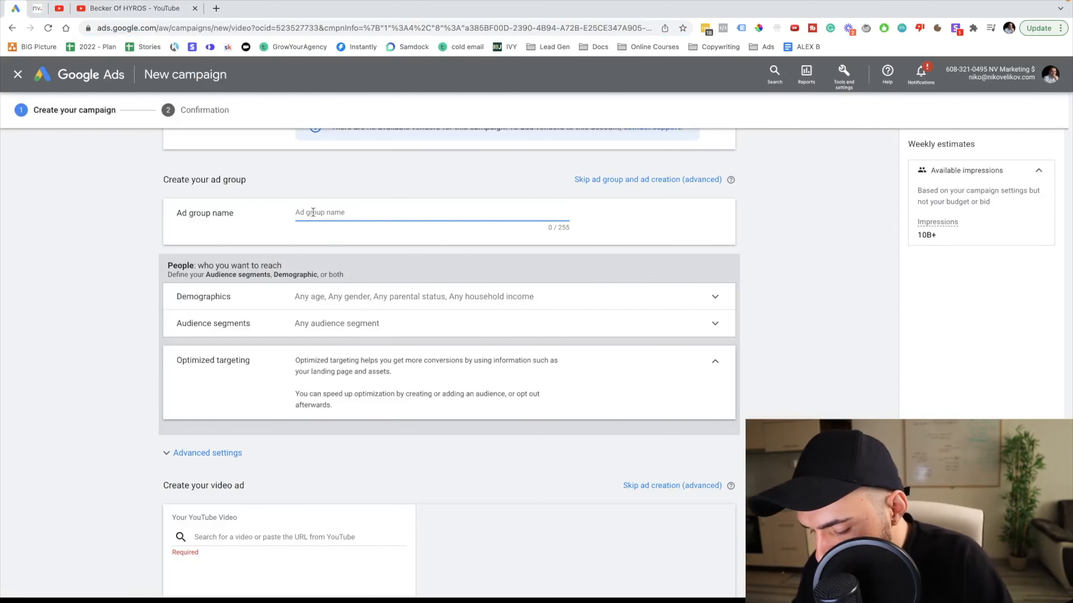
type("BECKER")
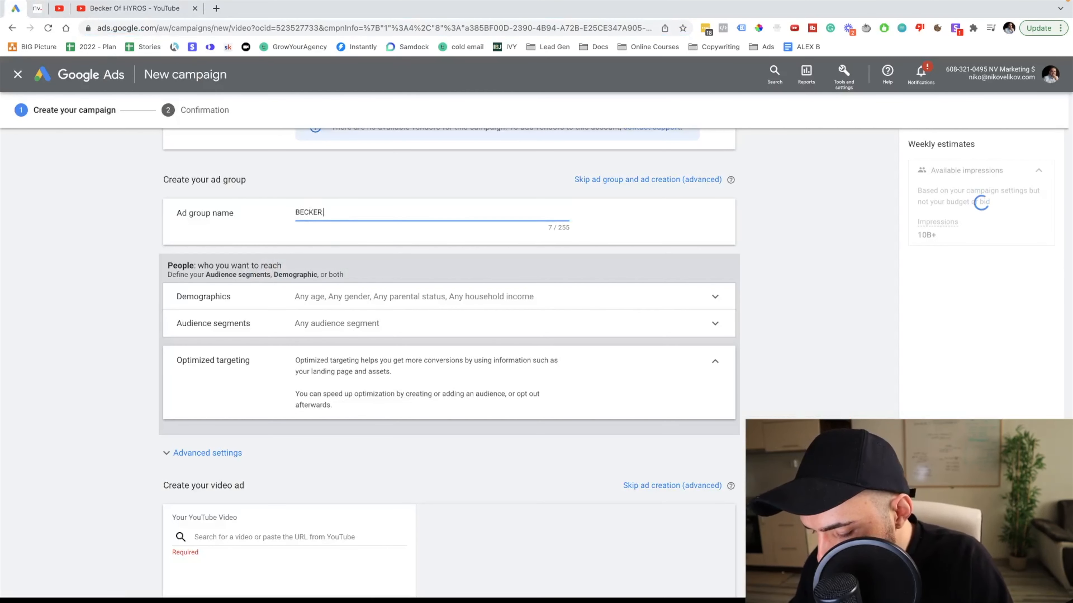
type(" FROM HYROS")
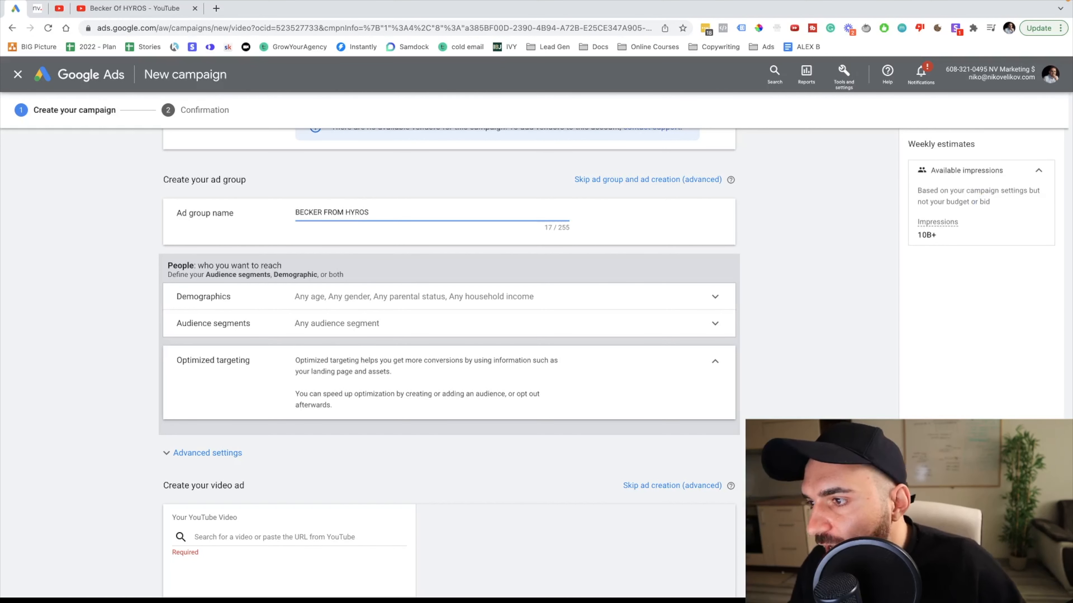
left_click(482, 298)
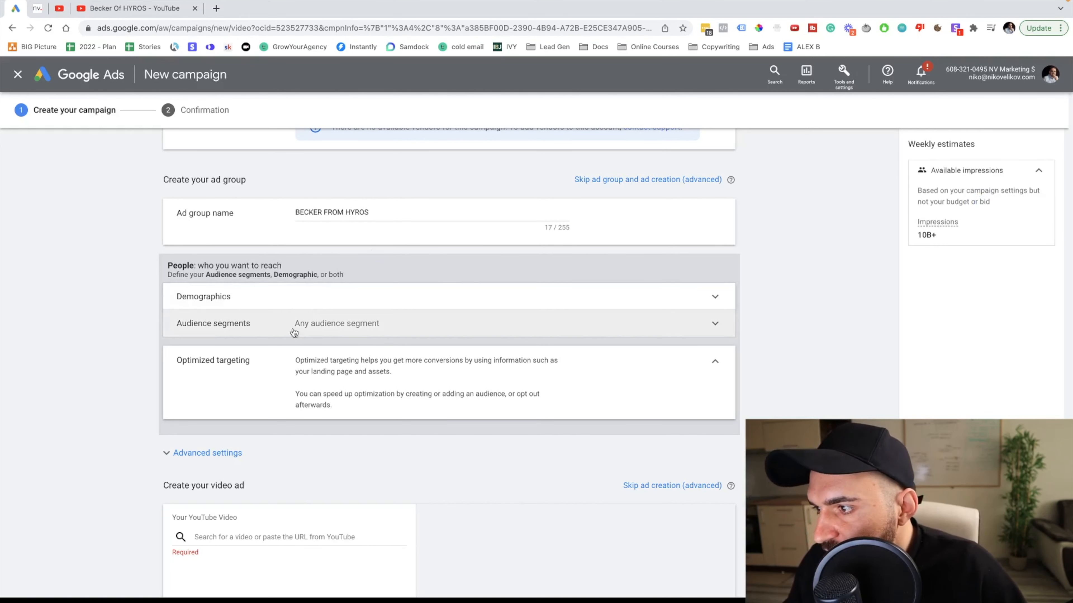
scroll(336, 435, "down", 4)
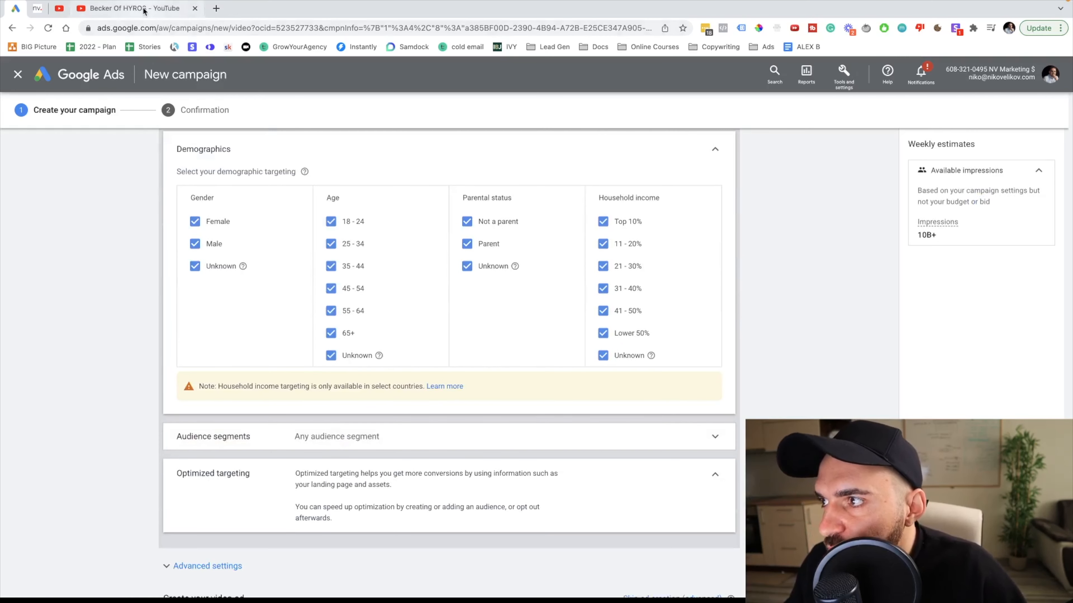
Step: Switch to the Becker Of HYROS page on YouTube and examine the channel's name and statistics
left_click(76, 3)
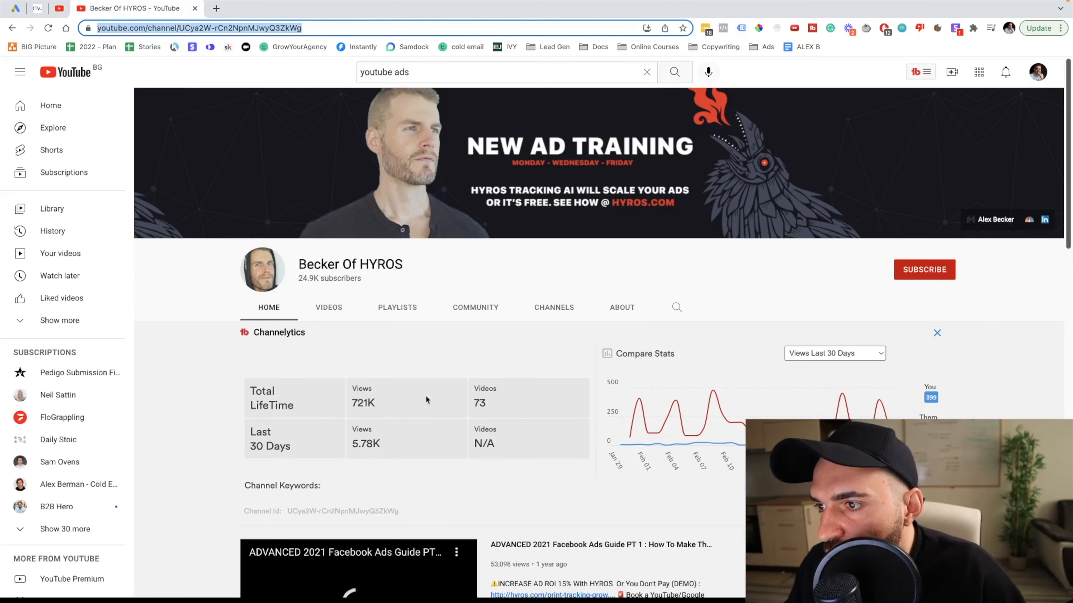
scroll(451, 441, "down", 2)
left_click_drag(297, 194, 404, 194)
scroll(427, 317, "down", 2)
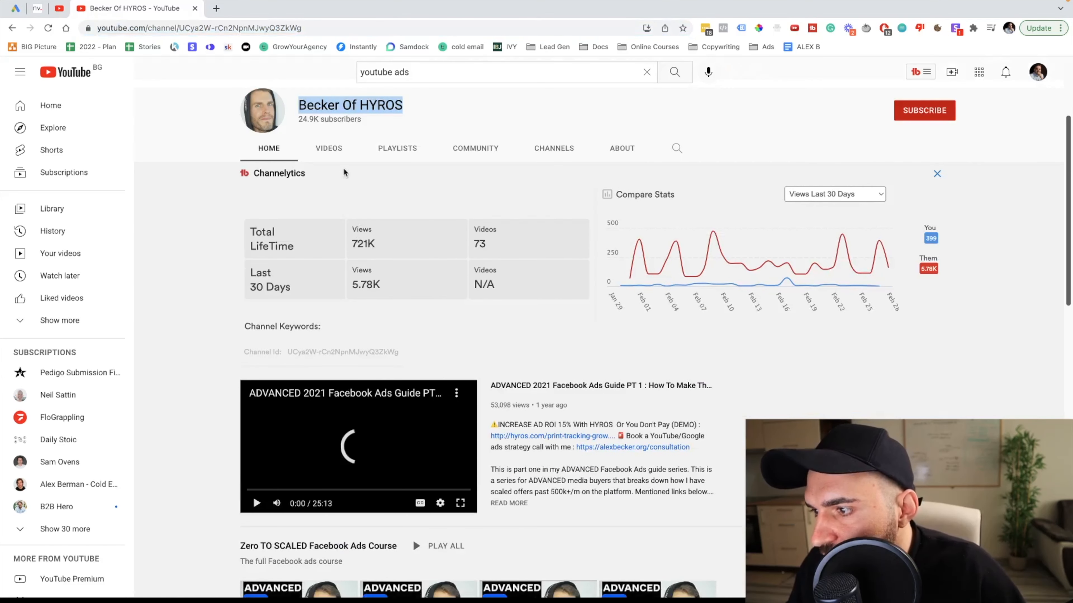
Step: Open the list of uploaded videos on the Becker Of HYROS channel and examine their topics
left_click(323, 156)
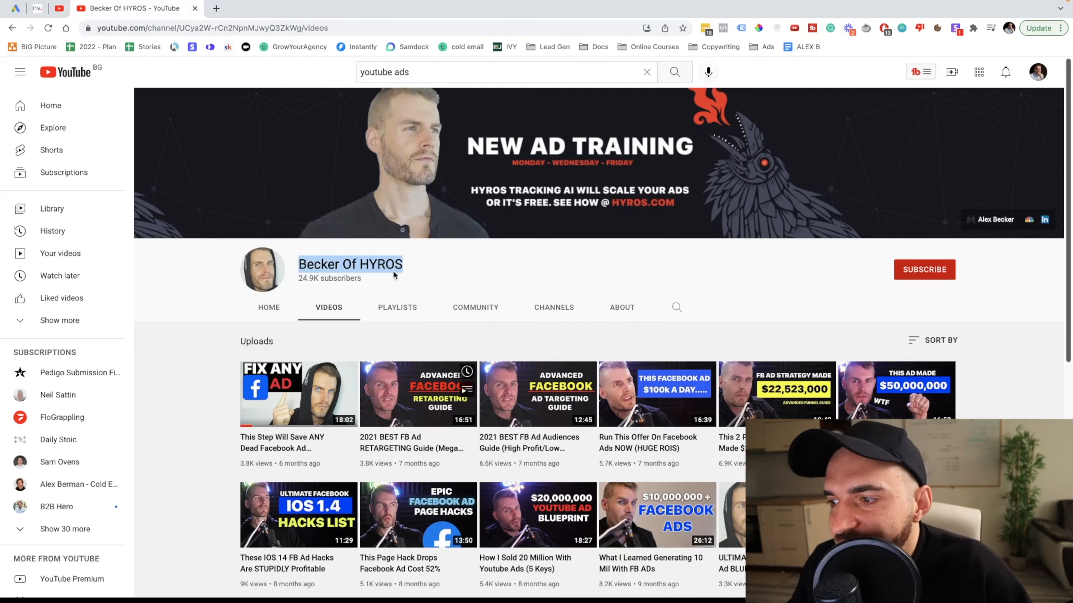
scroll(718, 427, "down", 10)
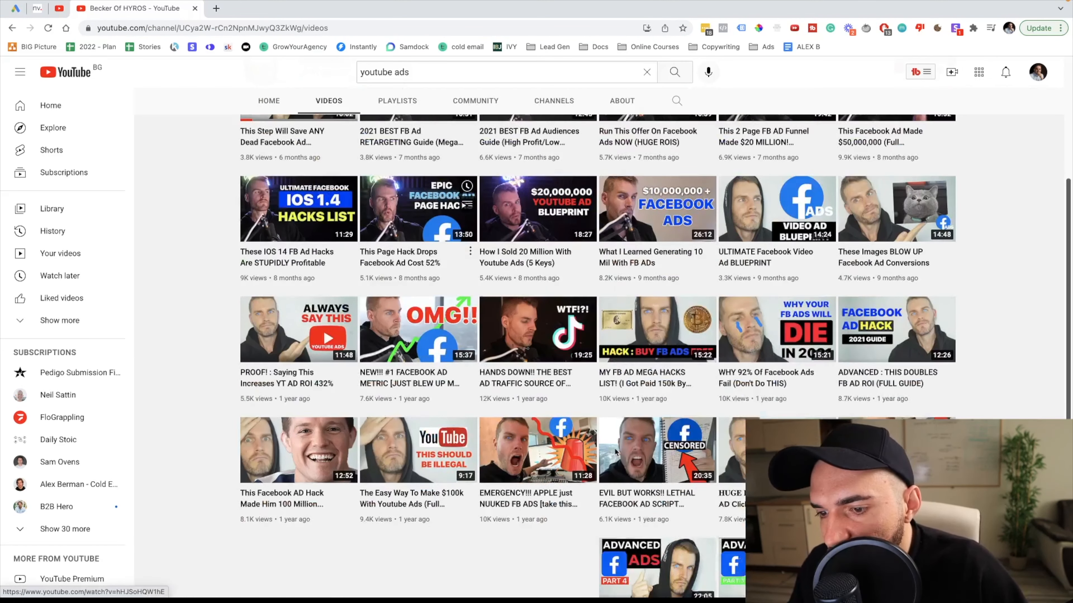
scroll(648, 473, "down", 6)
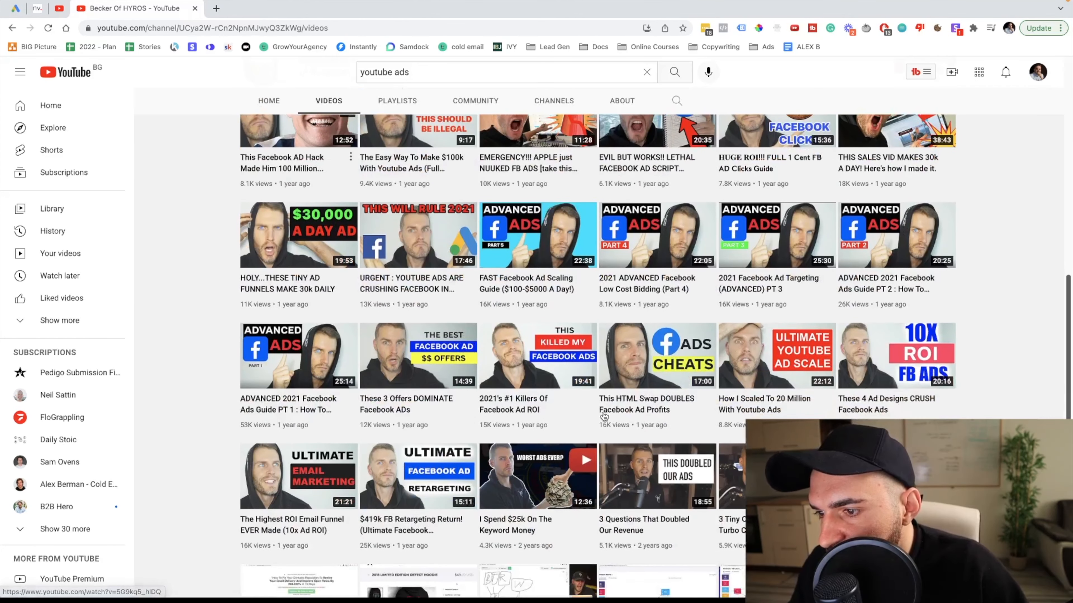
scroll(602, 358, "down", 6)
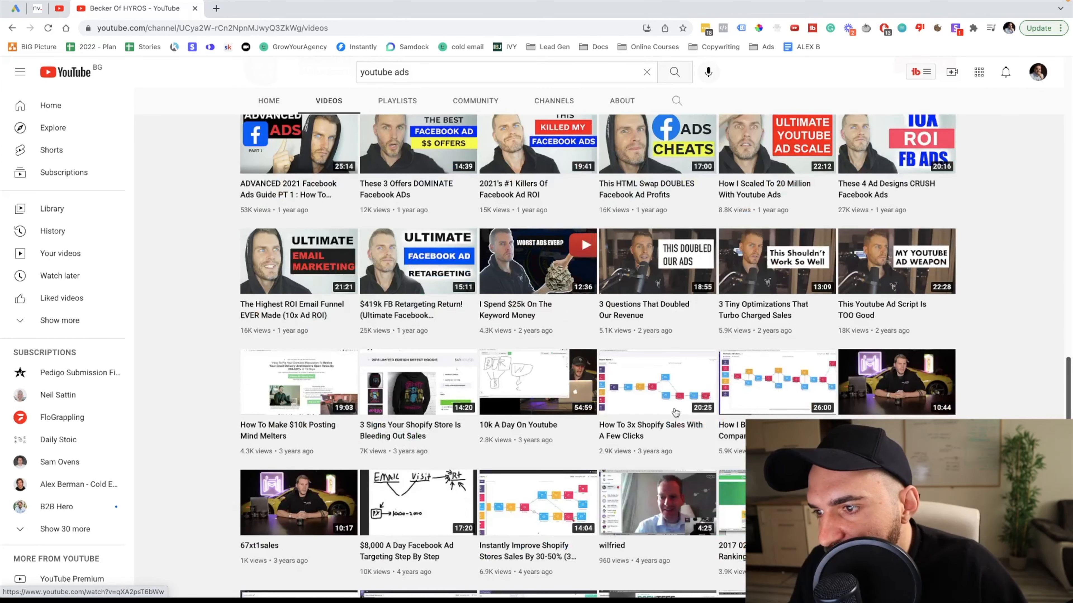
scroll(601, 358, "down", 3)
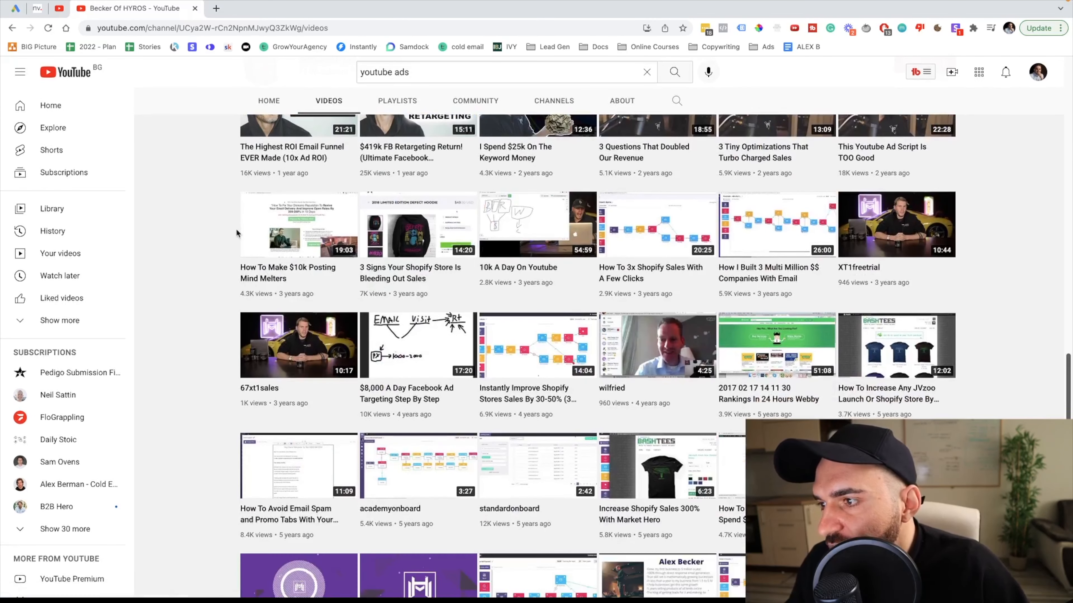
scroll(265, 241, "up", 20)
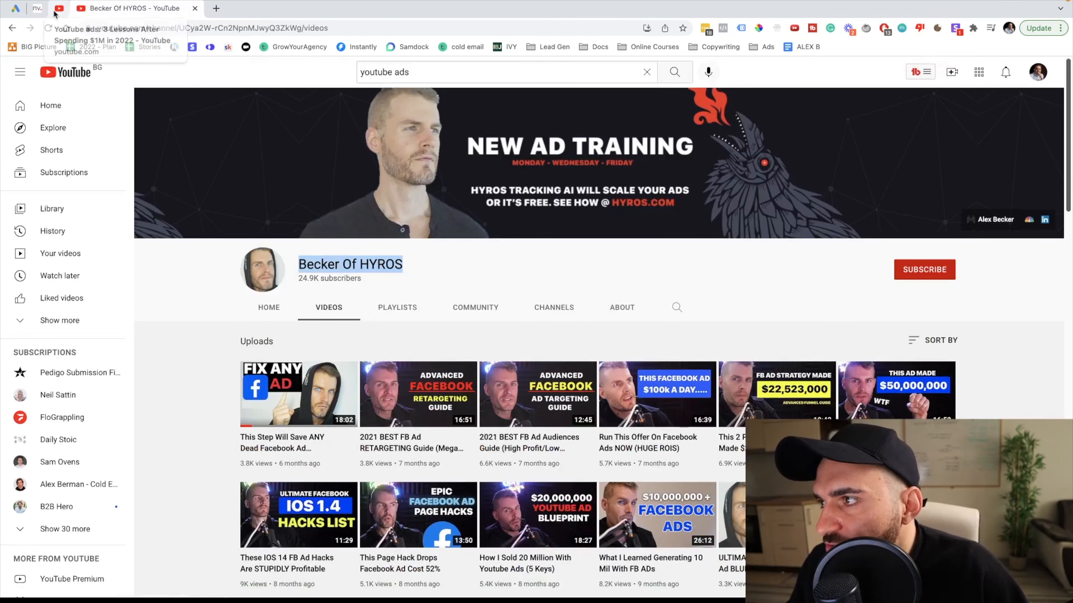
Step: Switch back to Google Ads, expand the ad group's audience segments and examine the optimized targeting setting
left_click(38, 9)
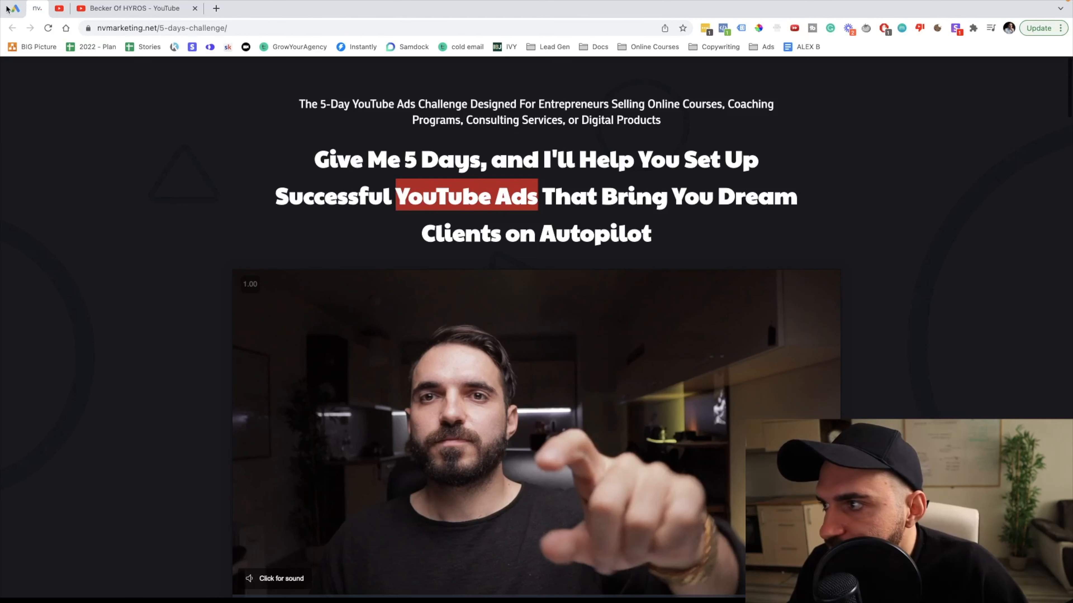
left_click(10, 9)
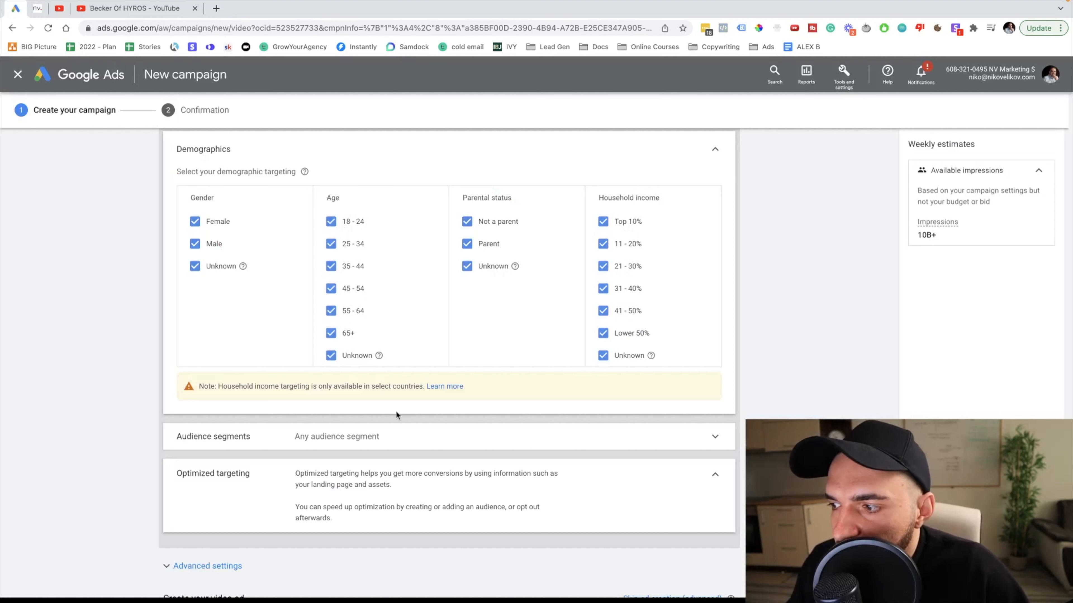
left_click(399, 439)
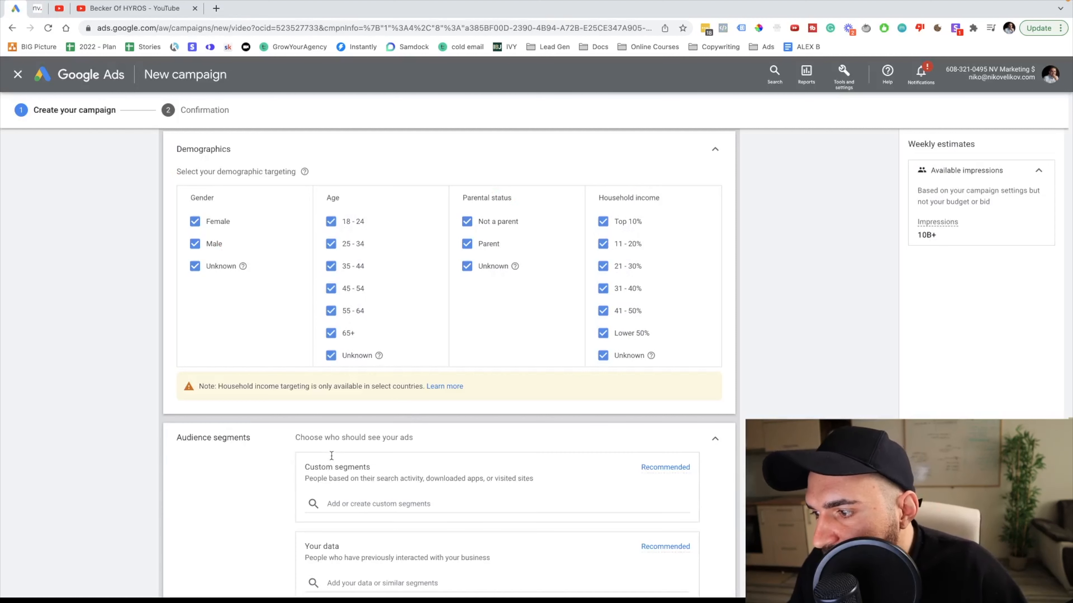
scroll(284, 470, "down", 4)
scroll(284, 470, "down", 3)
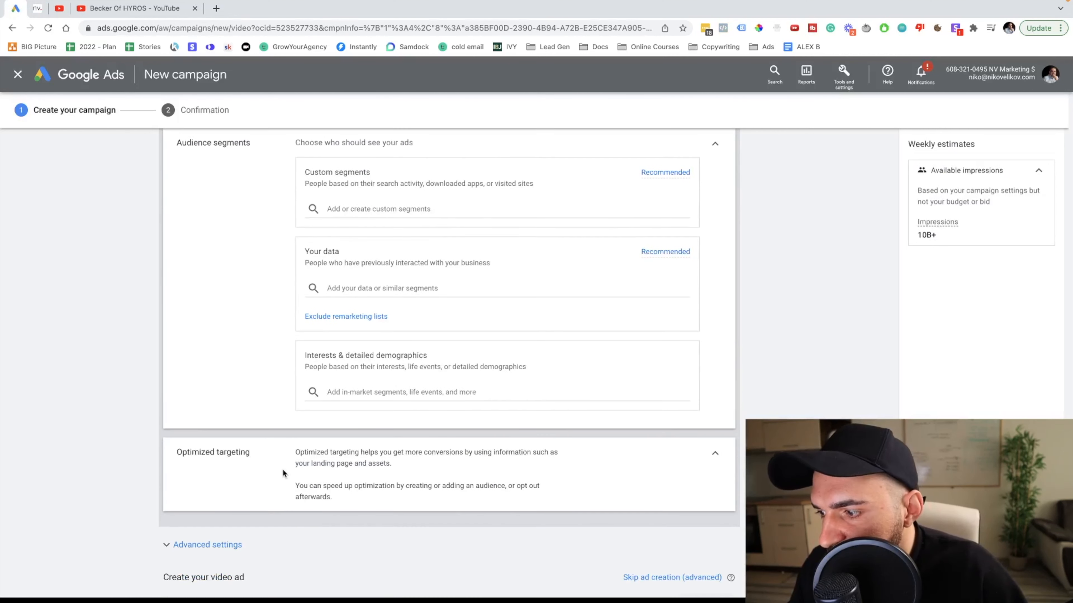
left_click(712, 456)
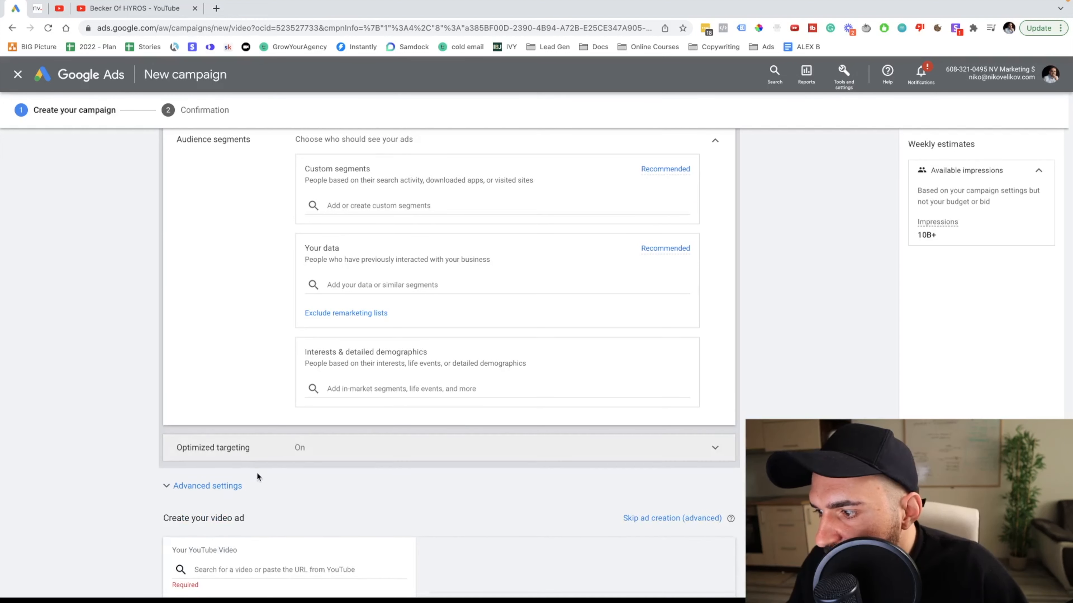
left_click(263, 459)
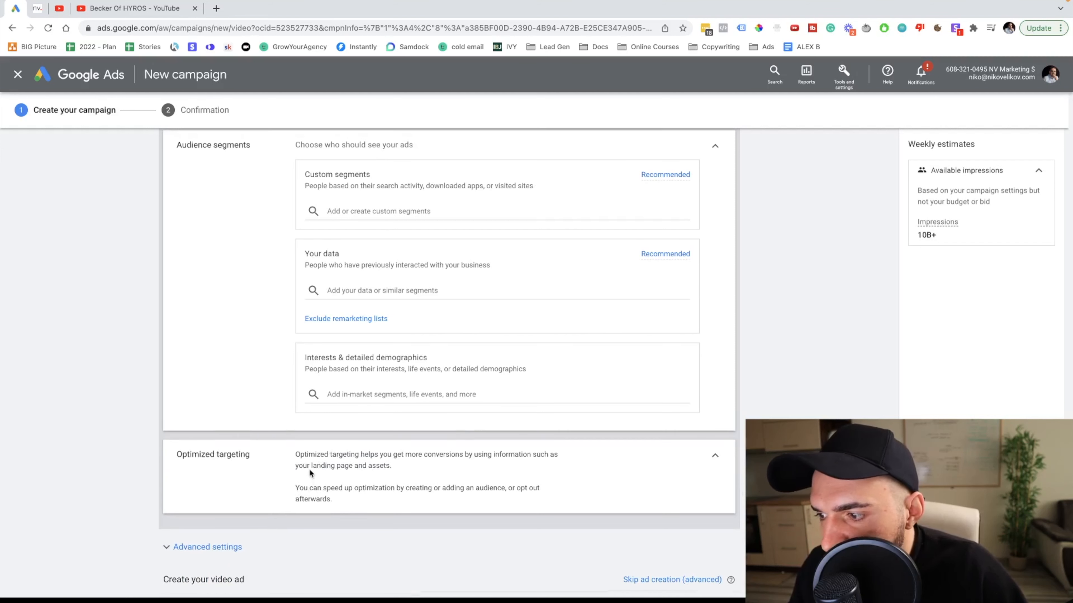
scroll(309, 471, "down", 6)
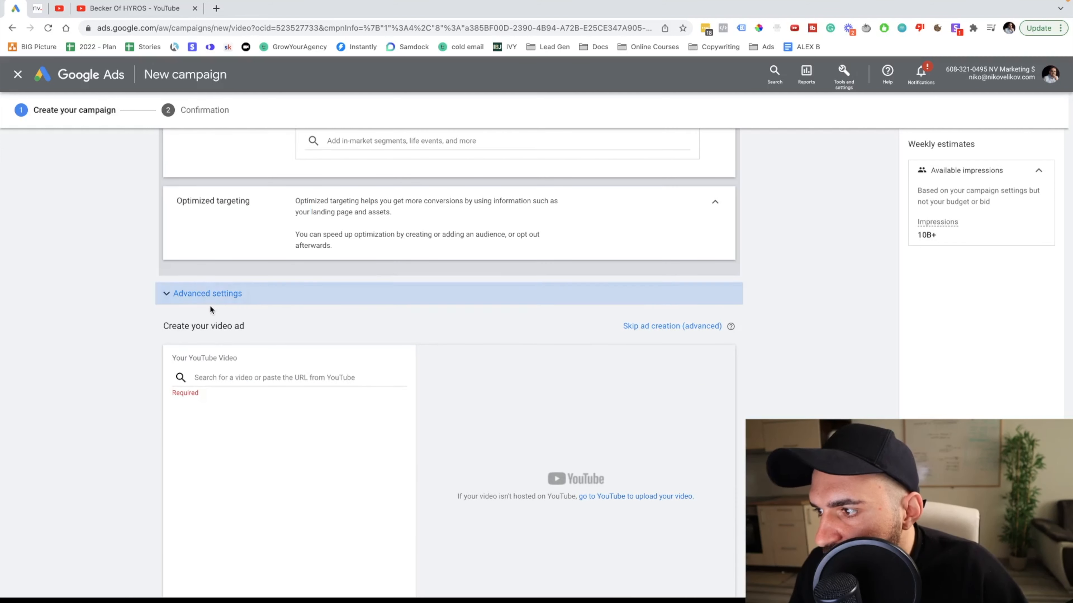
left_click(210, 304)
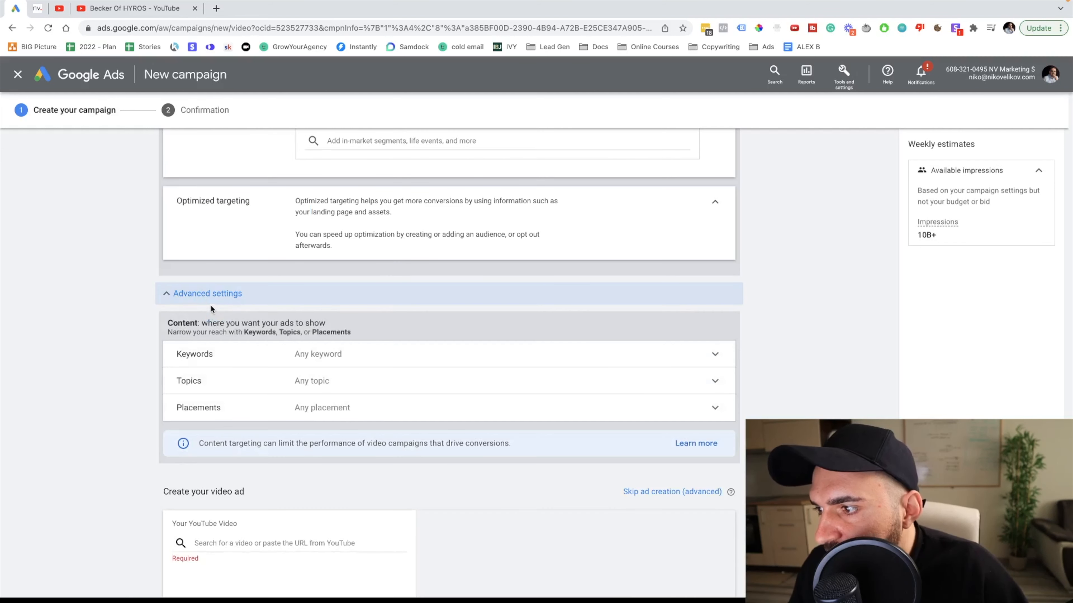
left_click(289, 414)
scroll(292, 496, "down", 3)
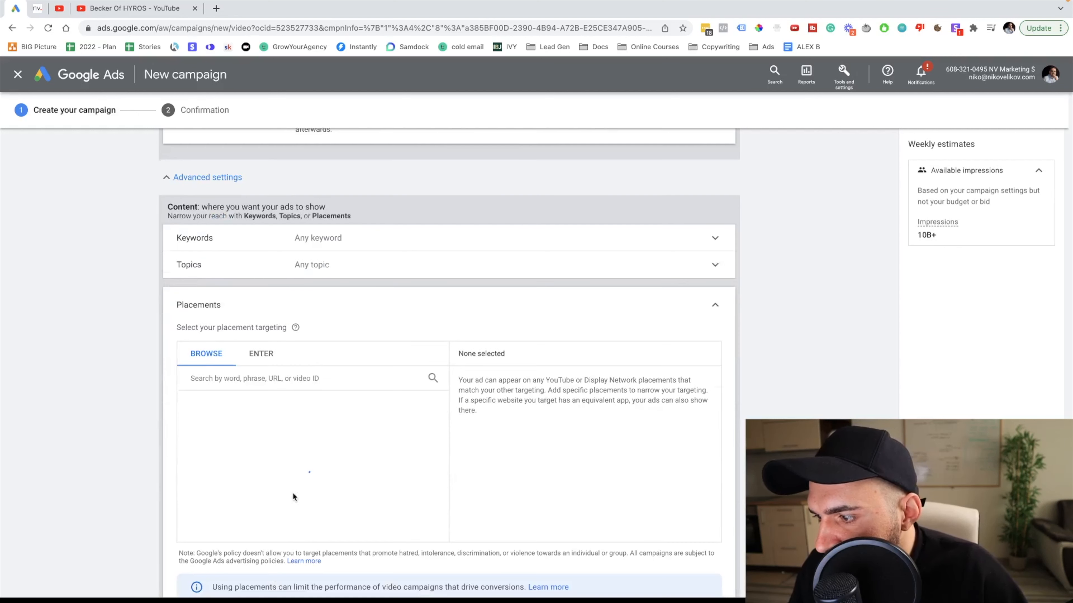
left_click(280, 378)
type("https://www.youtube.com/channel/UCya2W-rCn2NpnMJwyQ3ZkWg")
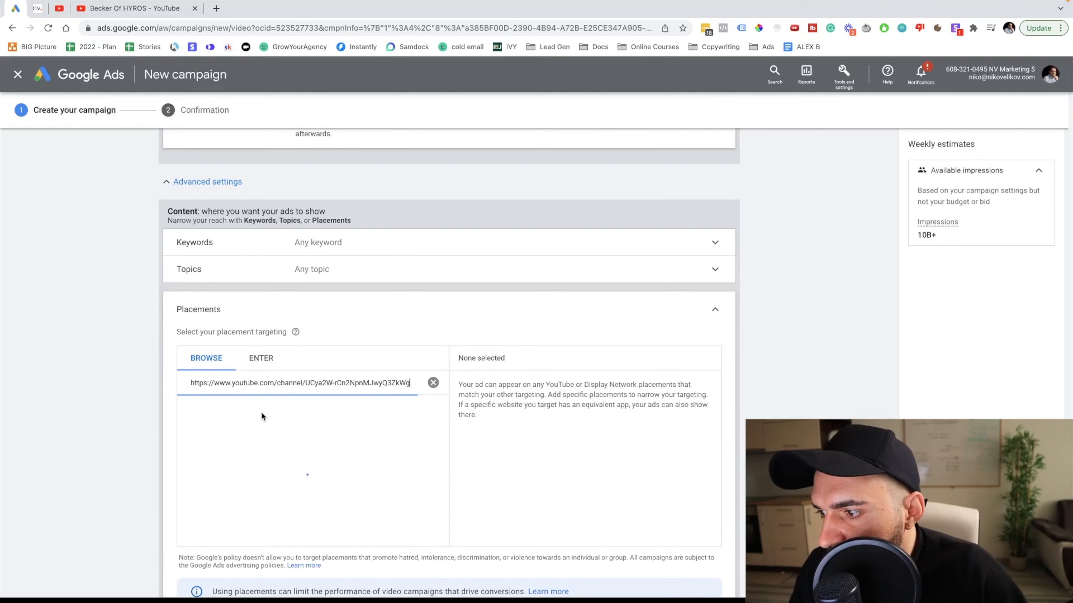
left_click(258, 405)
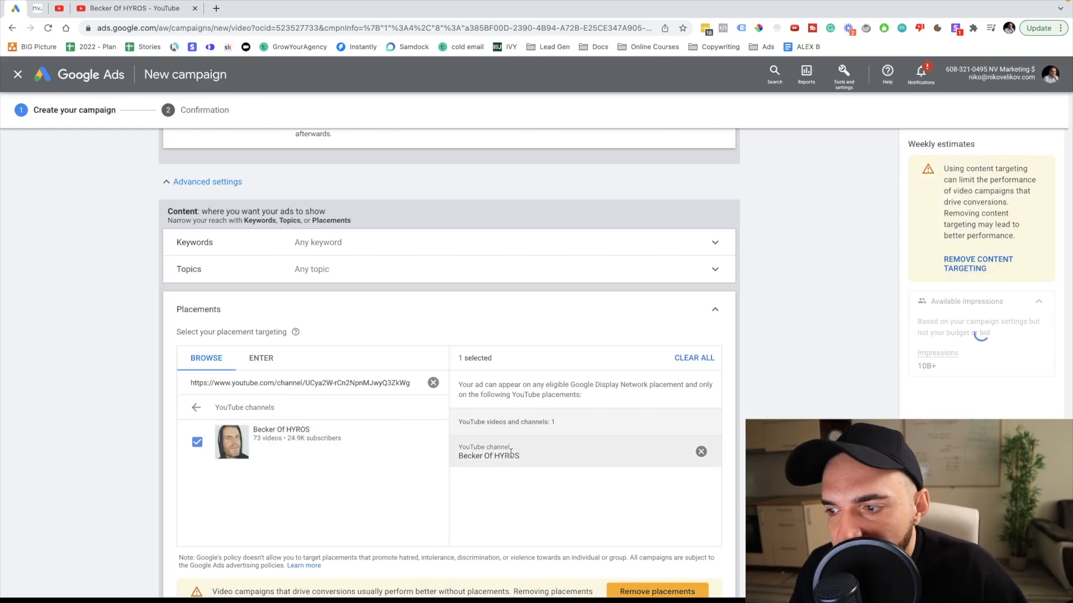
Step: Switch to the YouTube video "YouTube ads: 3 Lessons After Spending $1M in 2022" and copy its share link
scroll(485, 464, "down", 5)
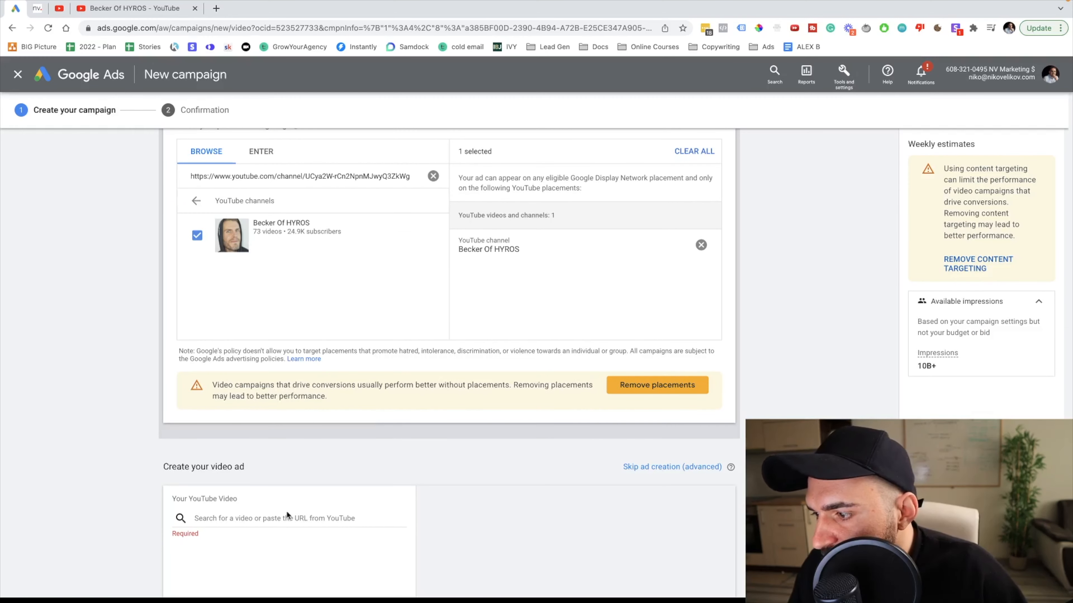
left_click(59, 10)
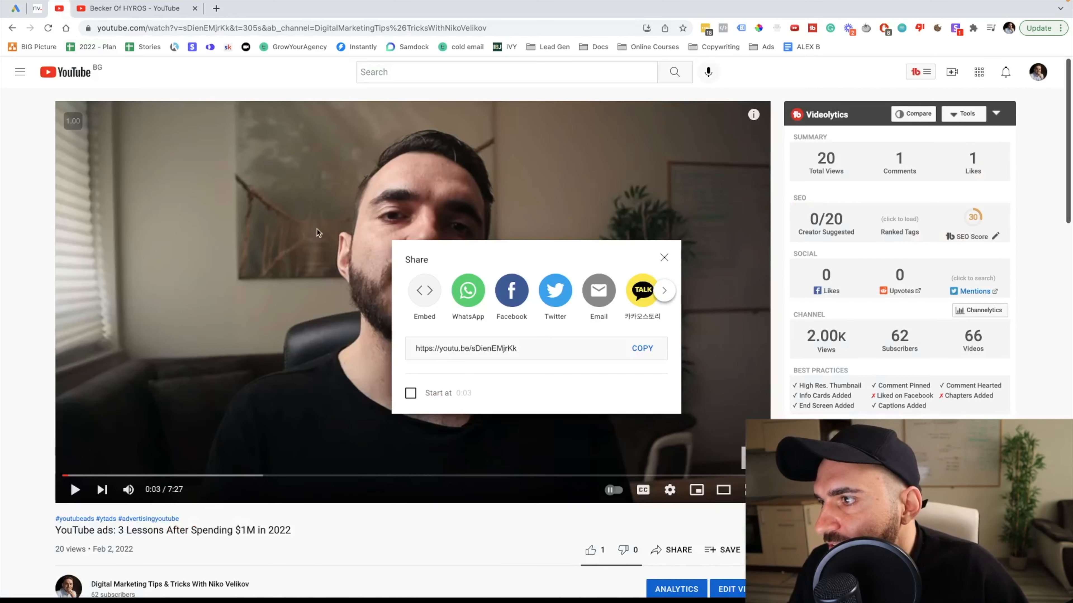
left_click(471, 349)
left_click(471, 349)
key("ctrl+c")
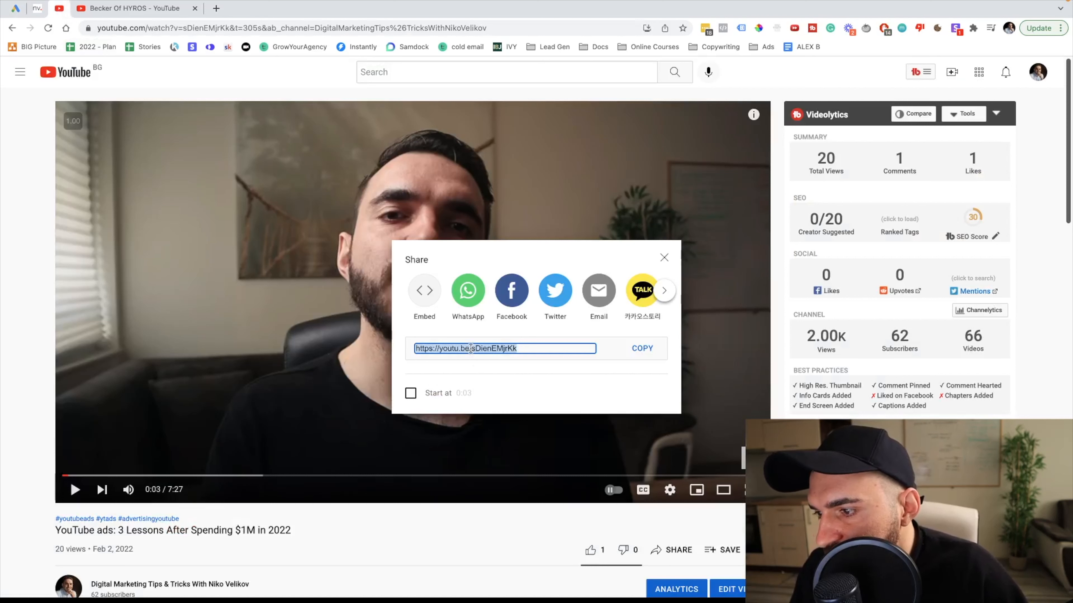
scroll(139, 578, "down", 1)
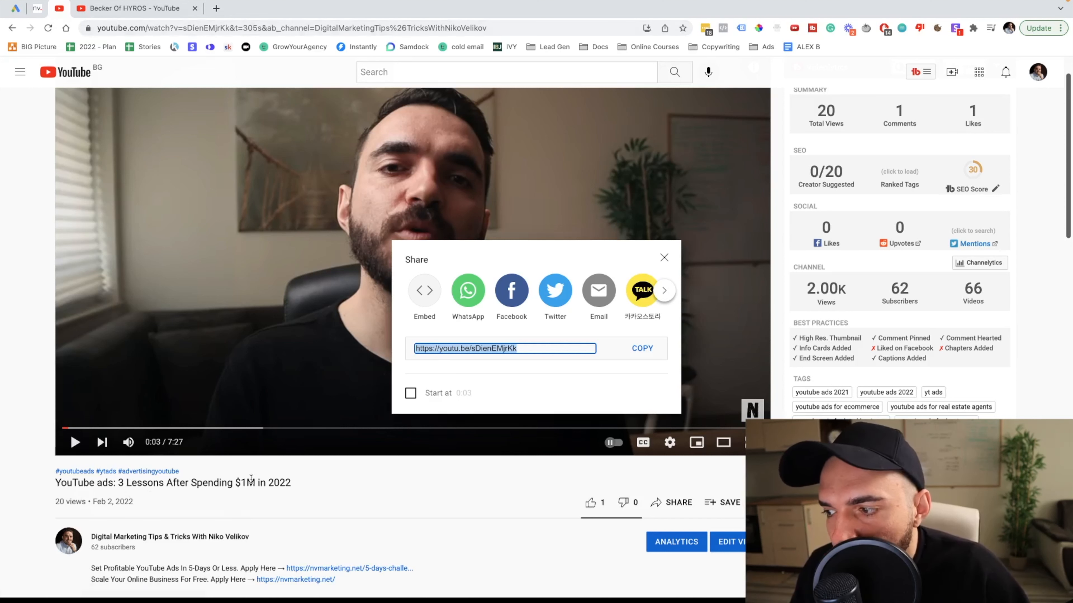
Step: Switch back to Google Ads and paste the copied video link as the YouTube video of the new ad
left_click(37, 8)
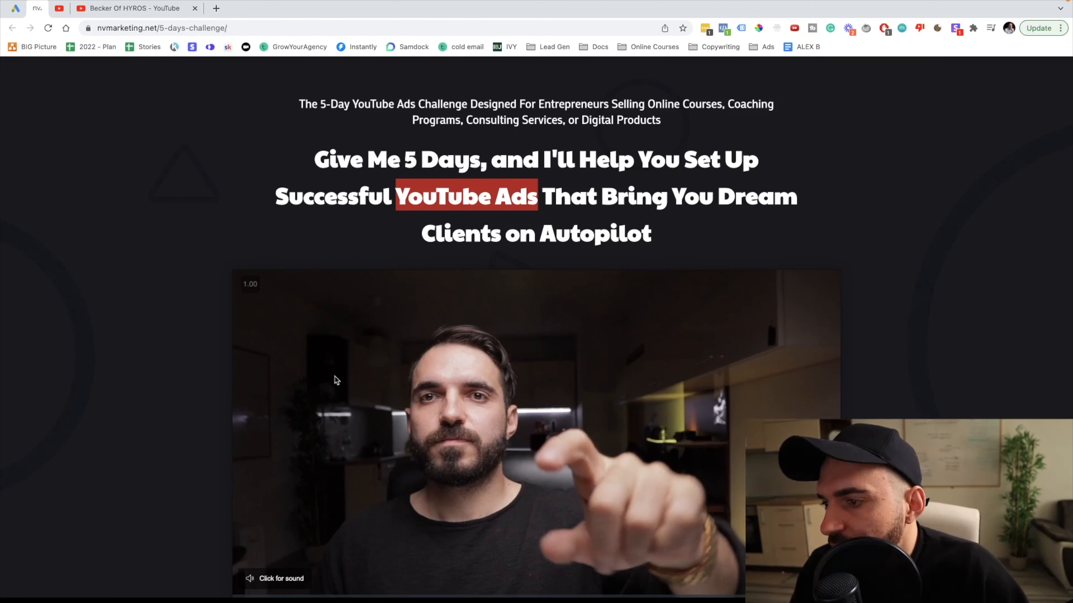
left_click(6, 5)
left_click(268, 522)
key("ctrl+v")
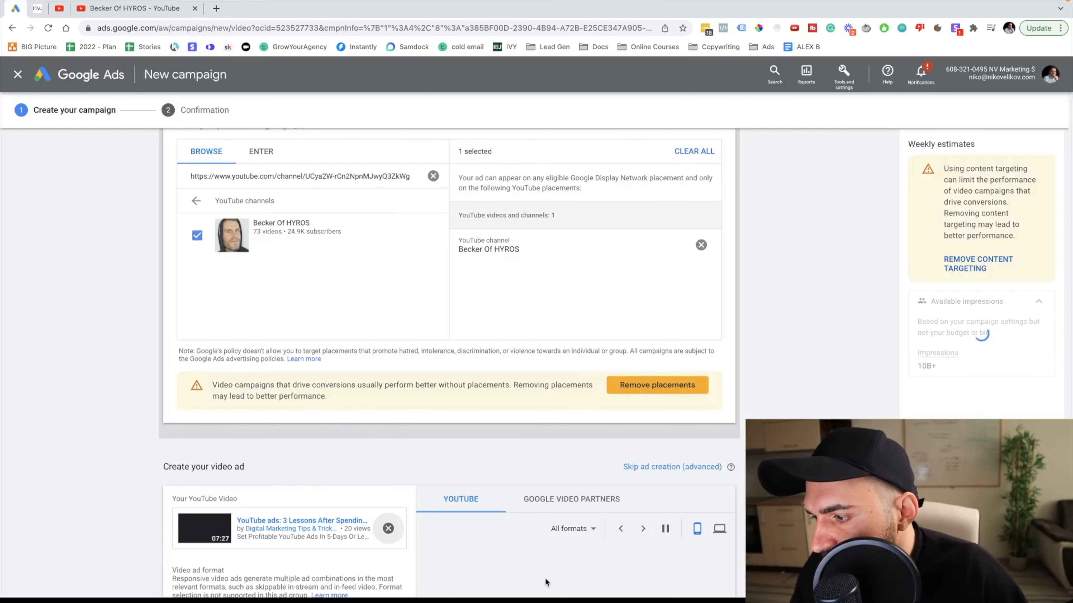
scroll(472, 568, "down", 5)
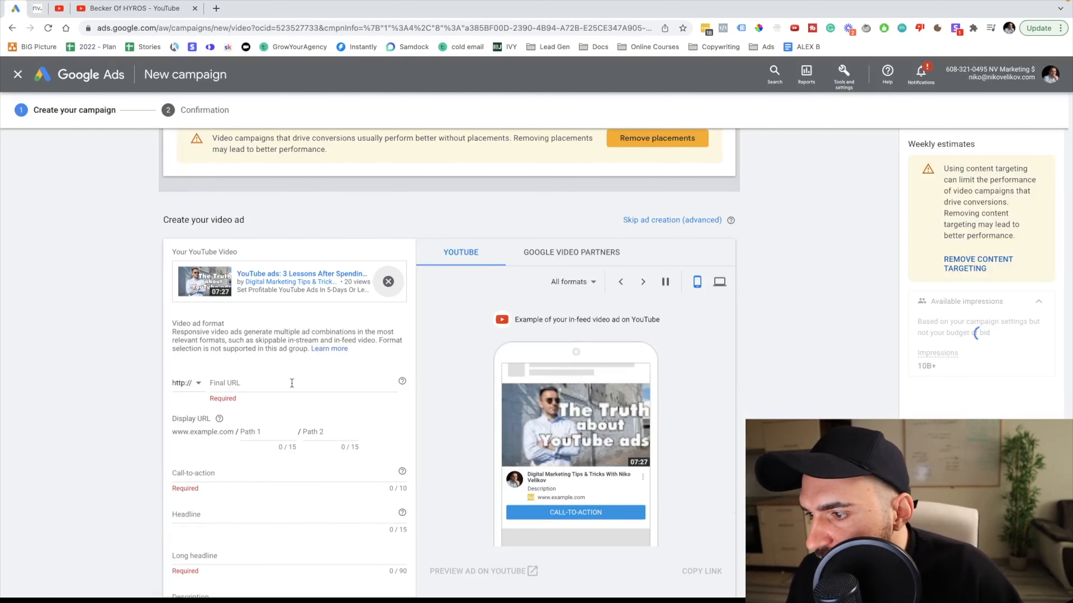
left_click(37, 9)
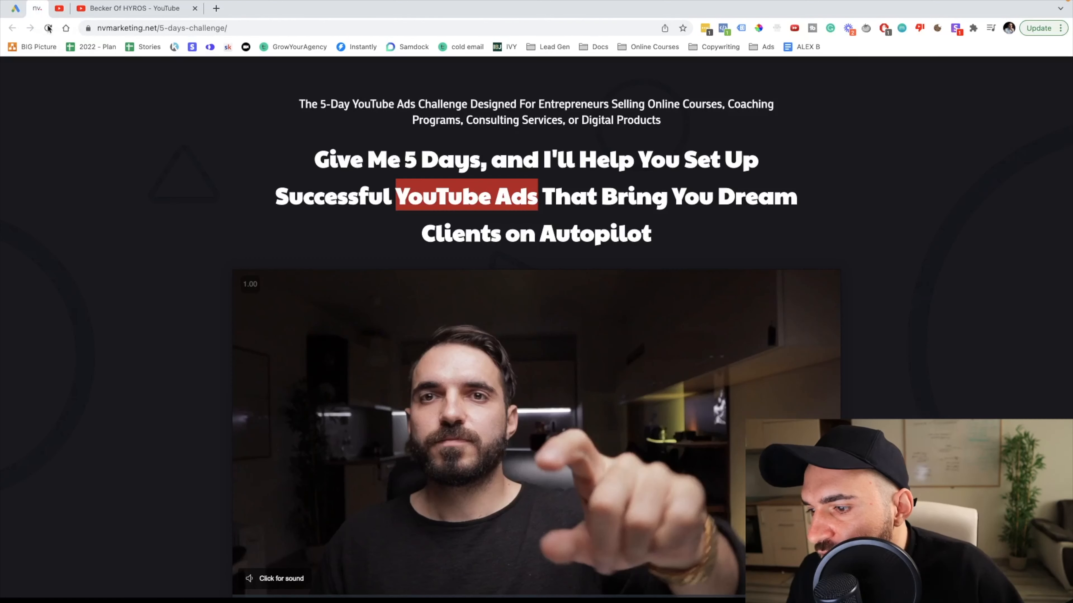
left_click(115, 27)
key("ctrl+c")
left_click(17, 8)
left_click(255, 386)
key("ctrl+v")
left_click(450, 448)
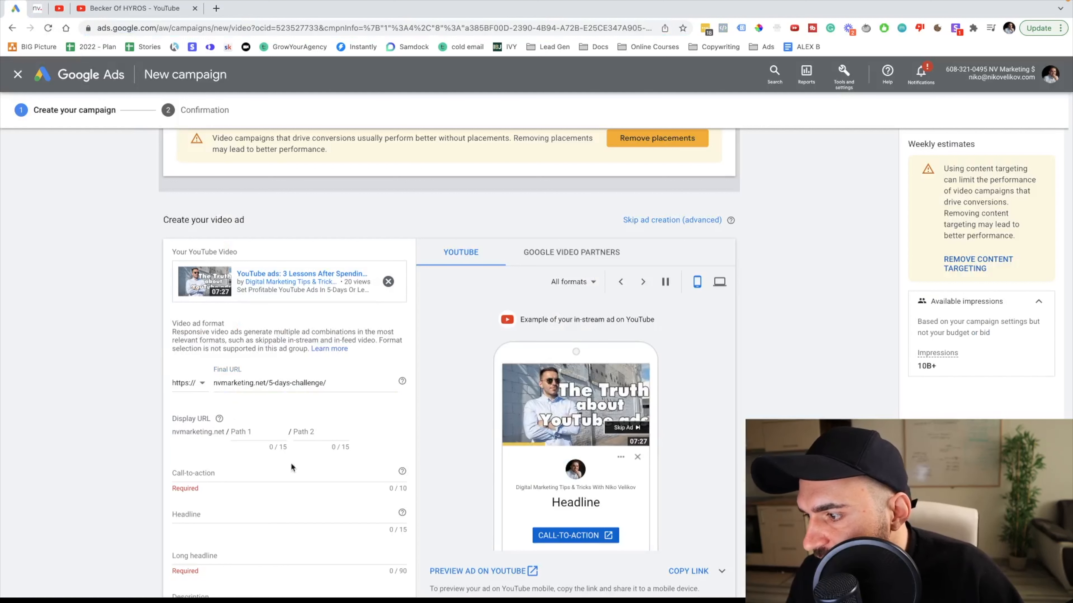
Step: Set the video ad's call-to-action to "Sign up" and open its headline for editing
left_click(227, 475)
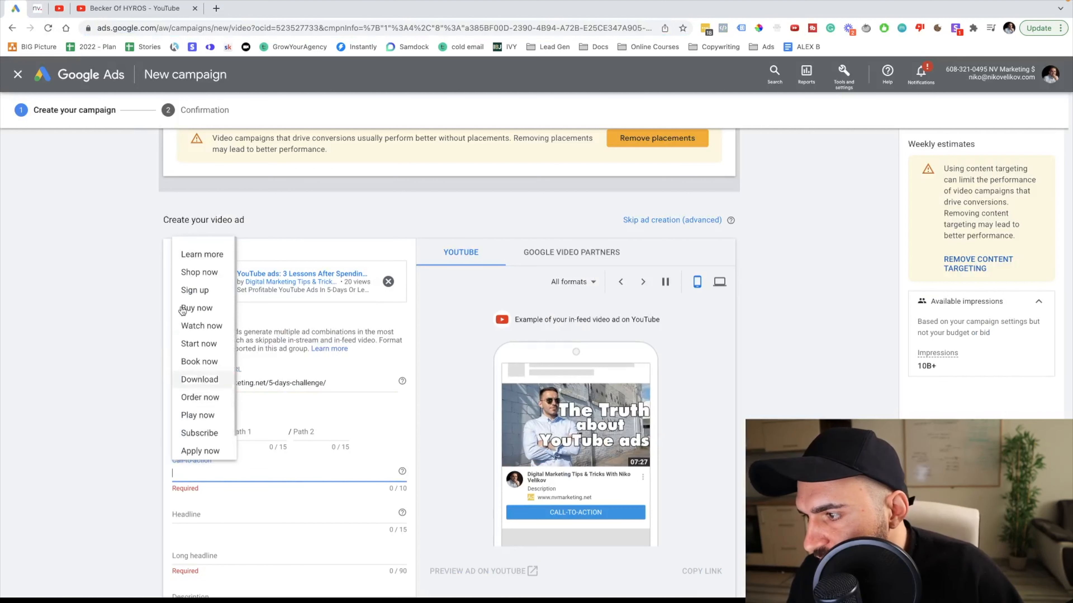
left_click(194, 290)
left_click(240, 513)
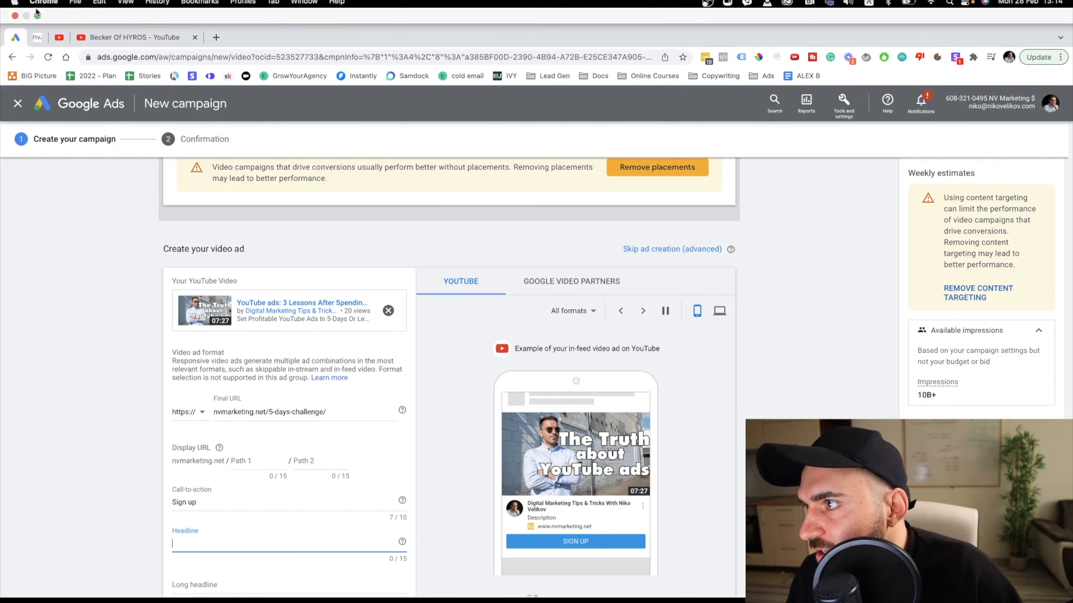
Step: Copy the landing page's full "Give Me 5 Days" headline and paste it as the video ad's long headline in Google Ads
left_click(38, 34)
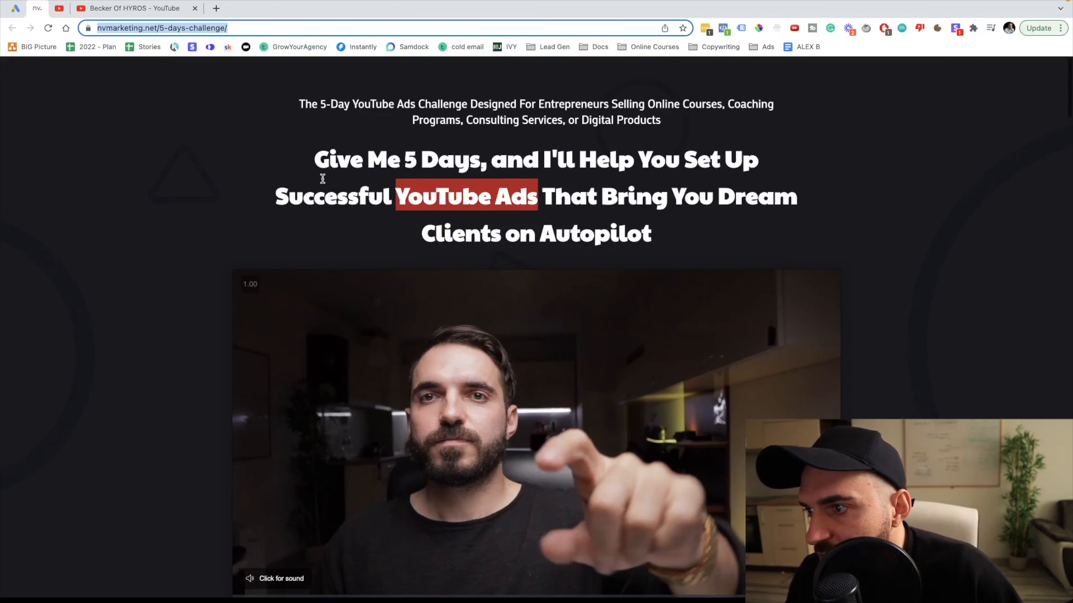
left_click_drag(318, 152, 687, 229)
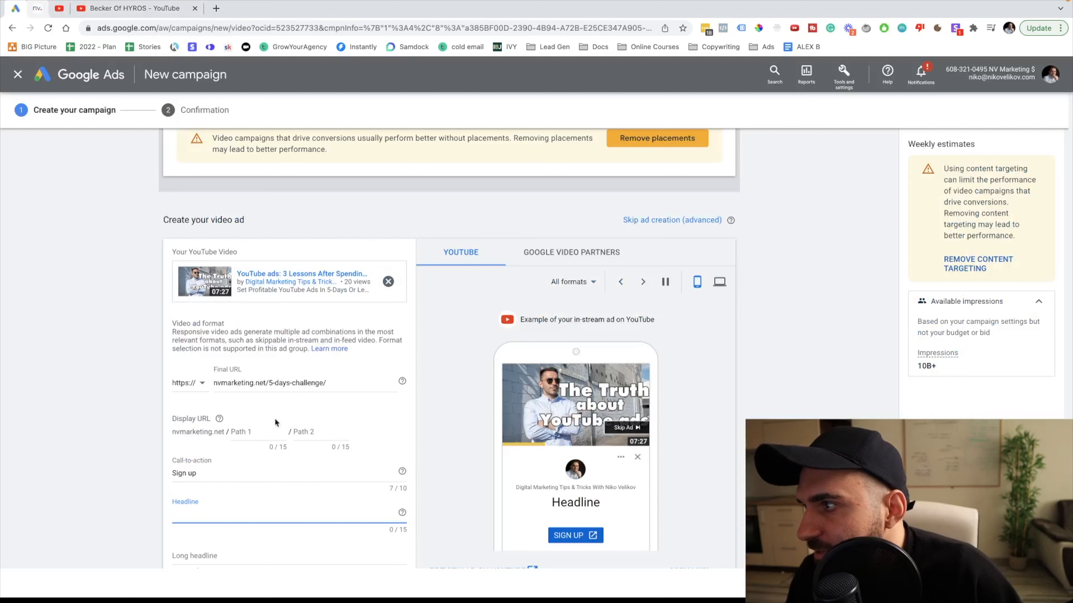
left_click(20, 9)
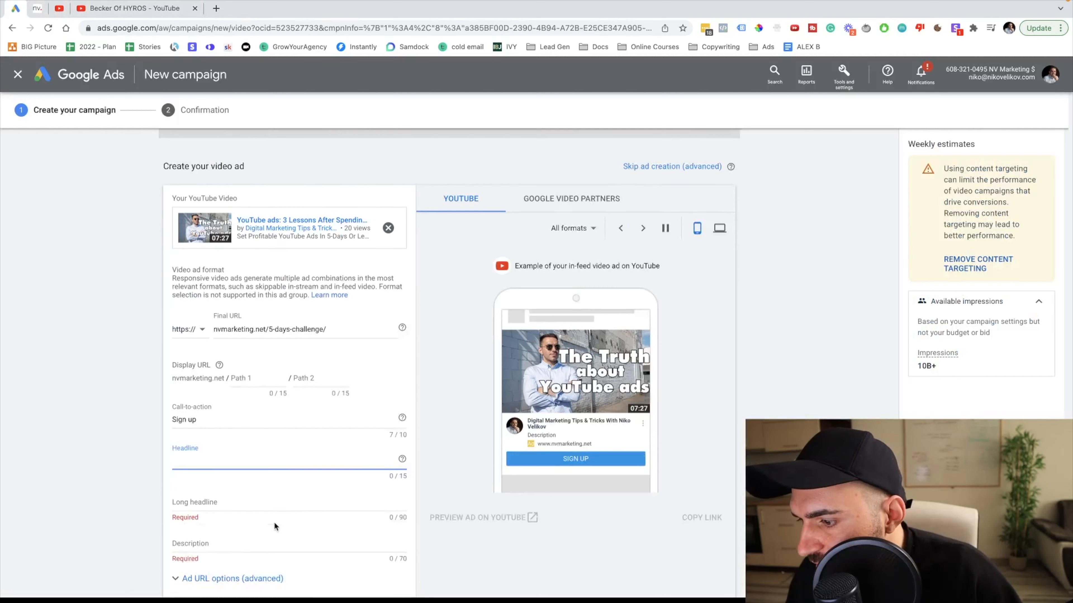
scroll(275, 524, "down", 2)
left_click(221, 476)
type("...et Up Successful YouTube Ads That Bring You Dream Clients on Autopilot")
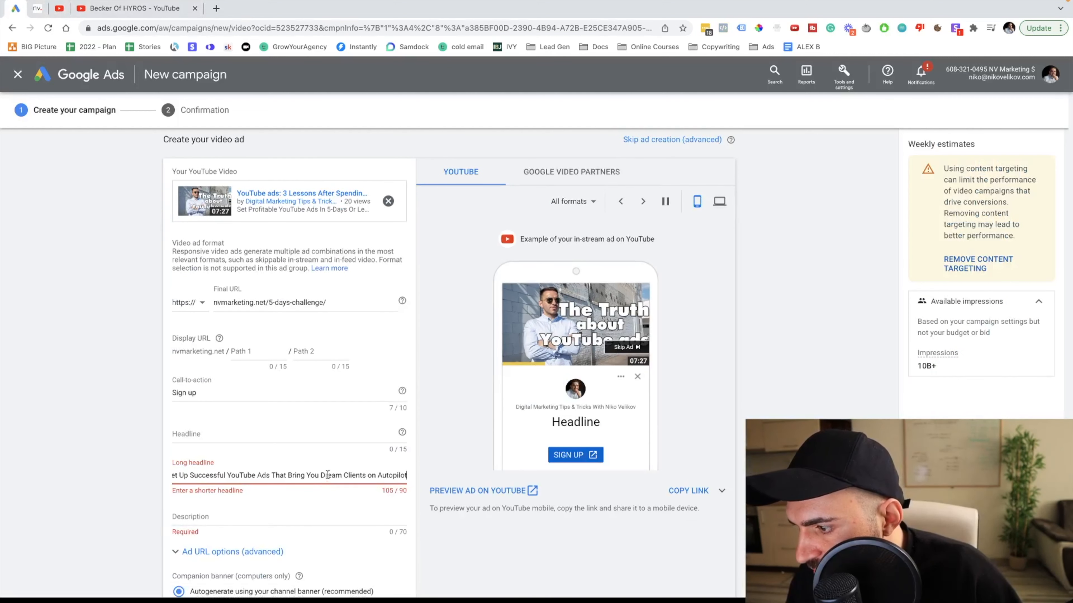
Step: Shorten the long headline to "I'll Help You Set Up Successful YouTube Ads That Bring You Dream Clients"
left_click_drag(368, 476, 479, 496)
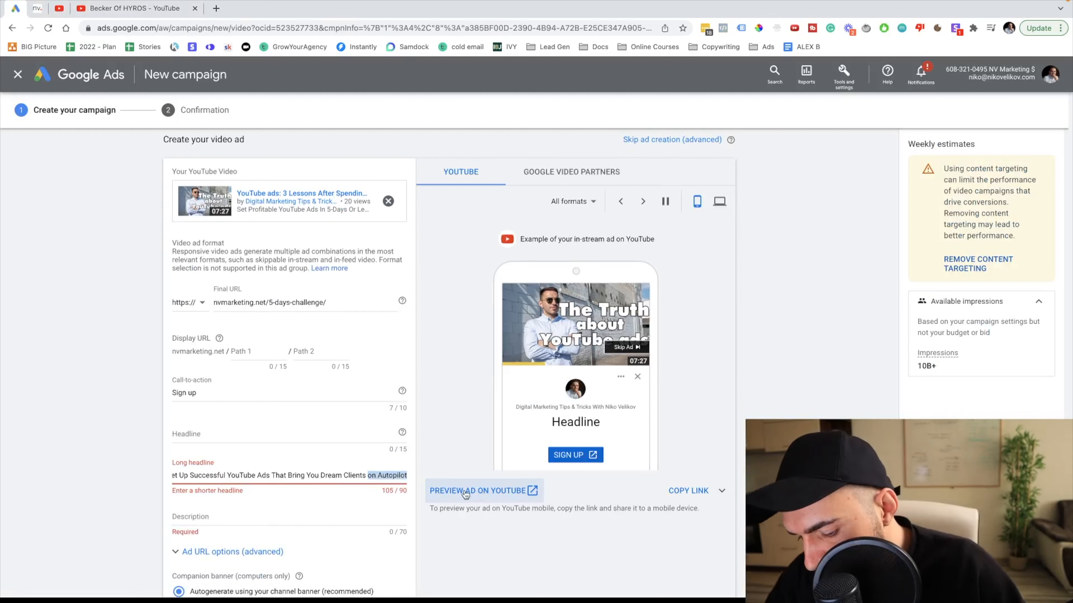
key("BackSpace")
scroll(201, 478, "left", 2)
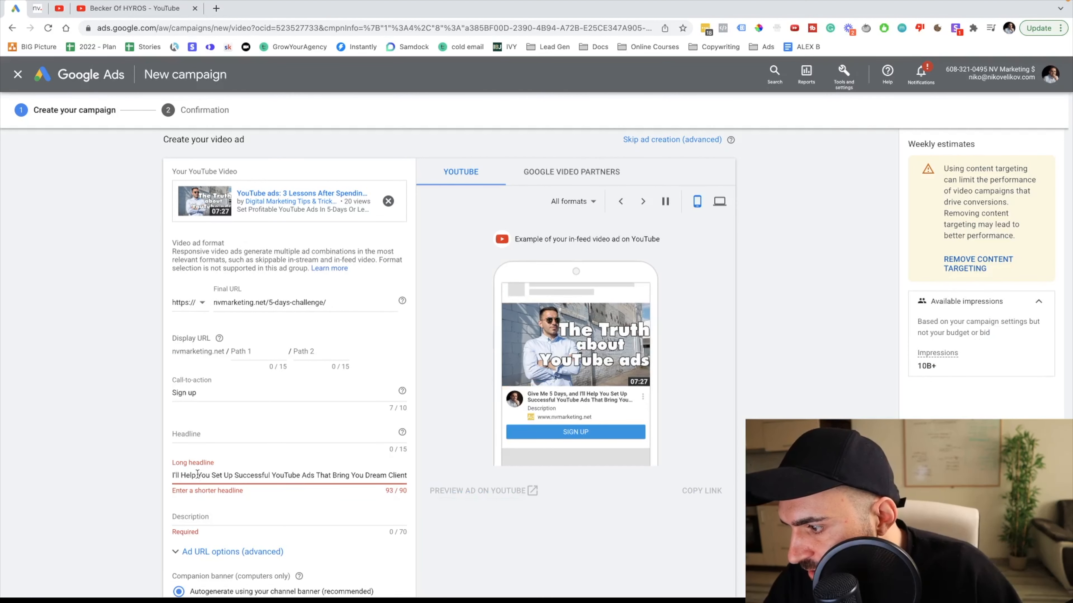
scroll(198, 478, "up", 1)
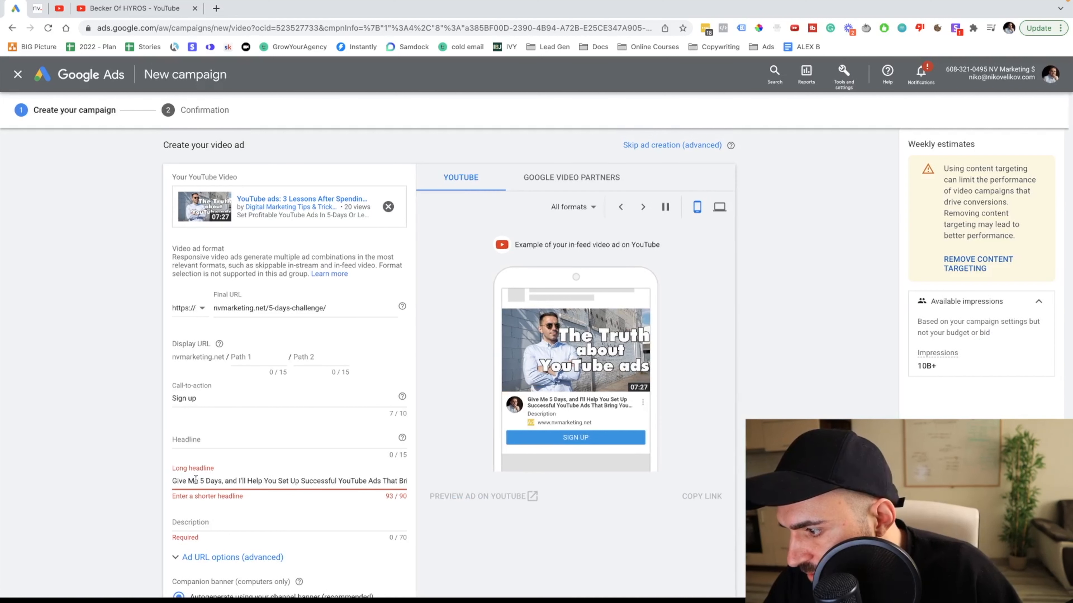
left_click_drag(198, 481, 168, 482)
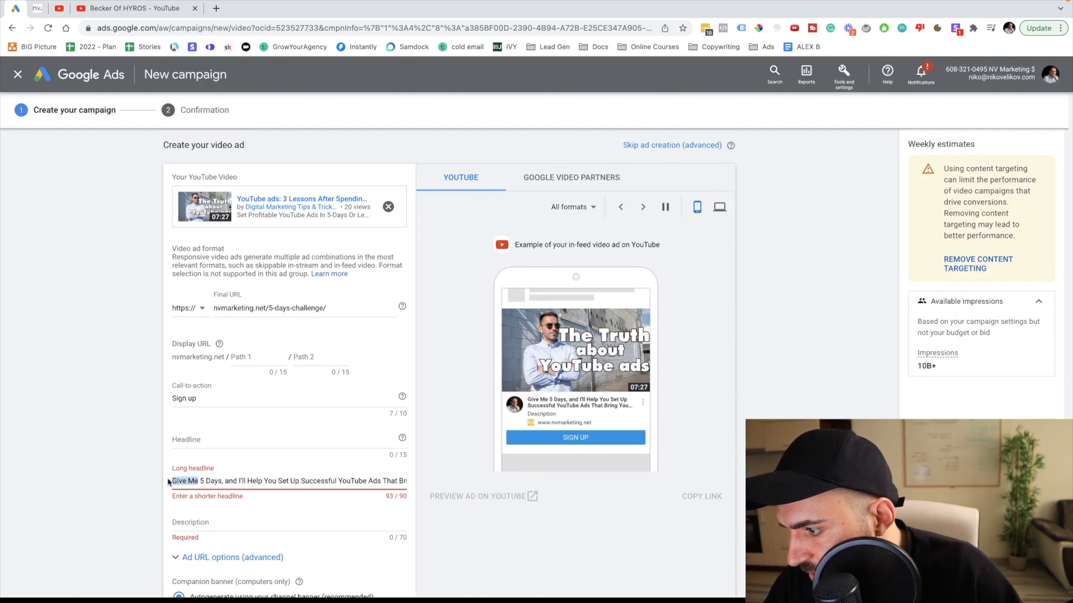
left_click(236, 482, "shift")
key("BackSpace")
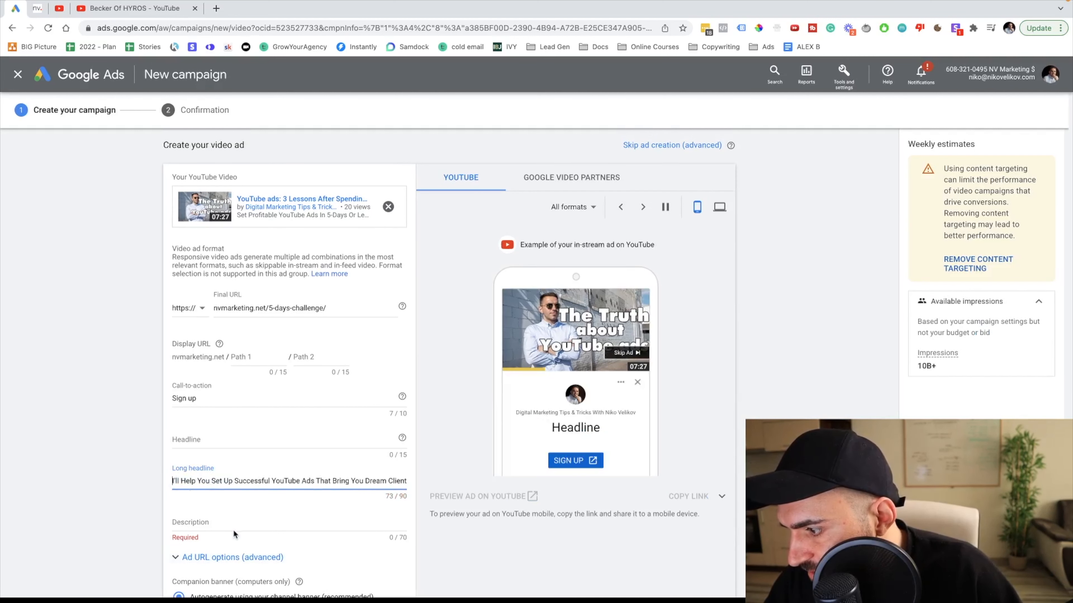
Step: Enter "Let Me Help You Run Profitable YouTube Ads" as the video ad's description
left_click(232, 525)
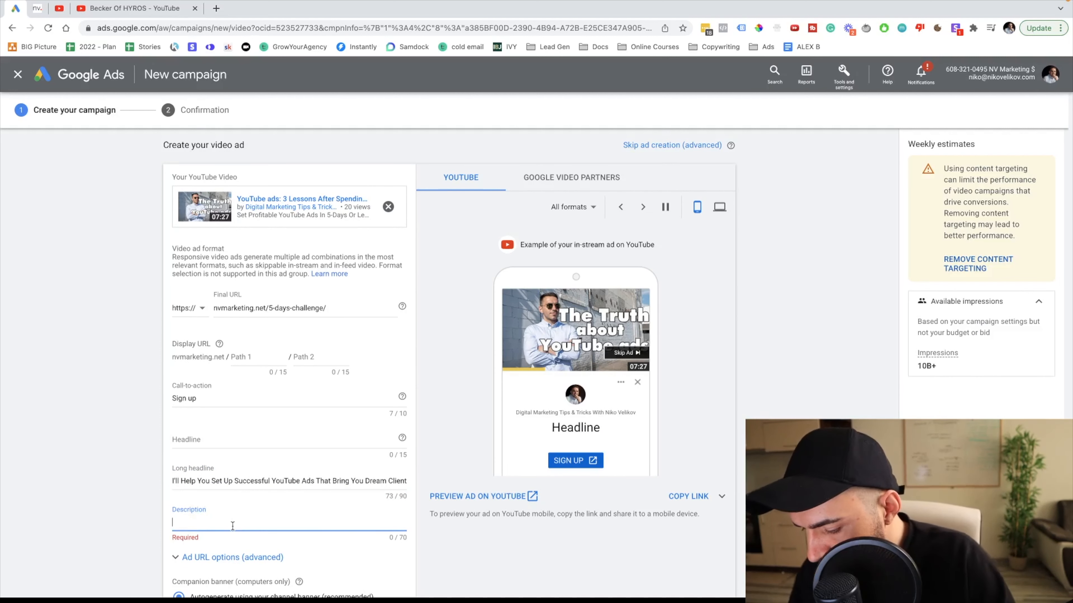
type("Let Me")
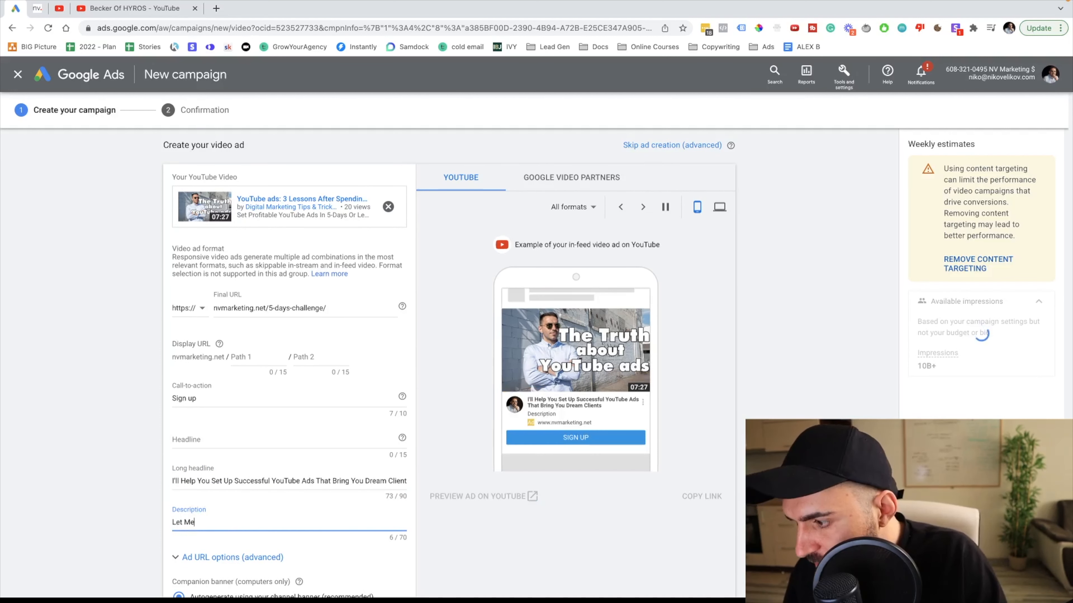
type(" Help You ")
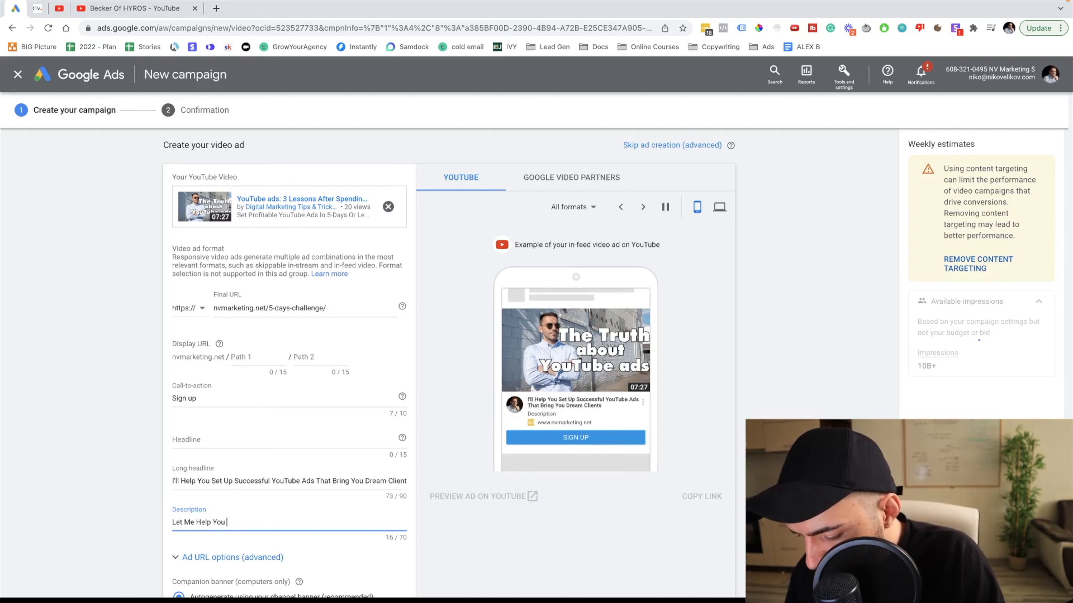
type("Run Pro")
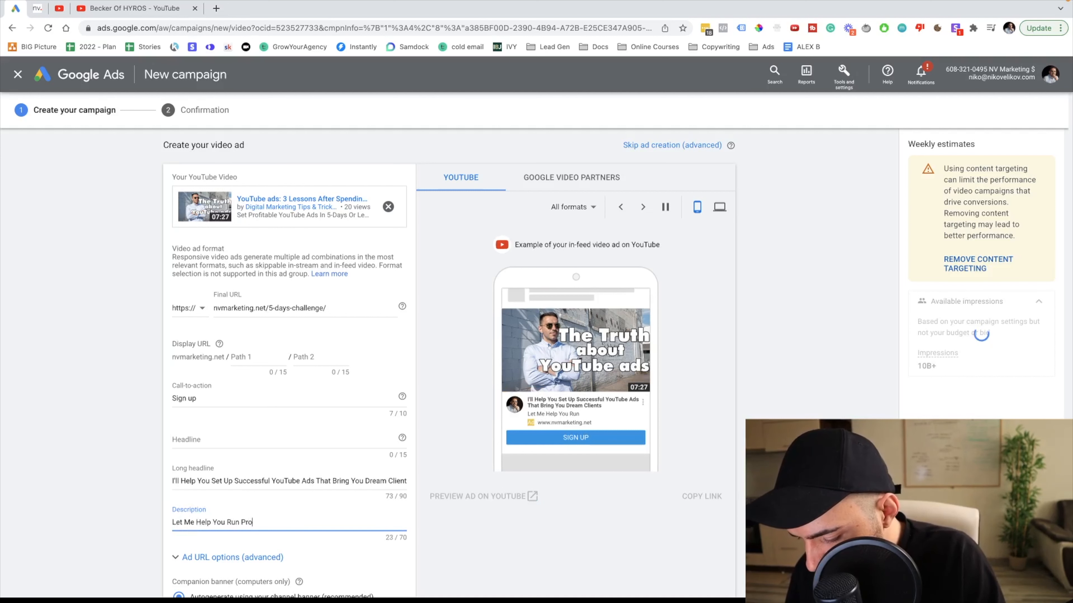
type("fitabl")
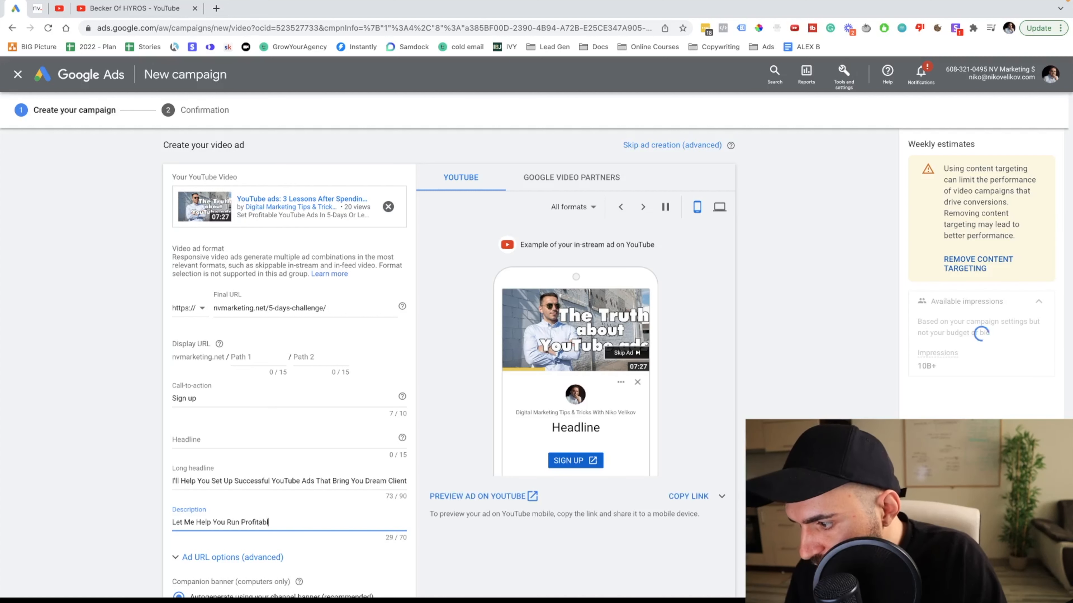
type("e YouTube Ads")
Step: Enter "Join The Challenge" as the video ad's short headline
left_click(211, 435)
type("J")
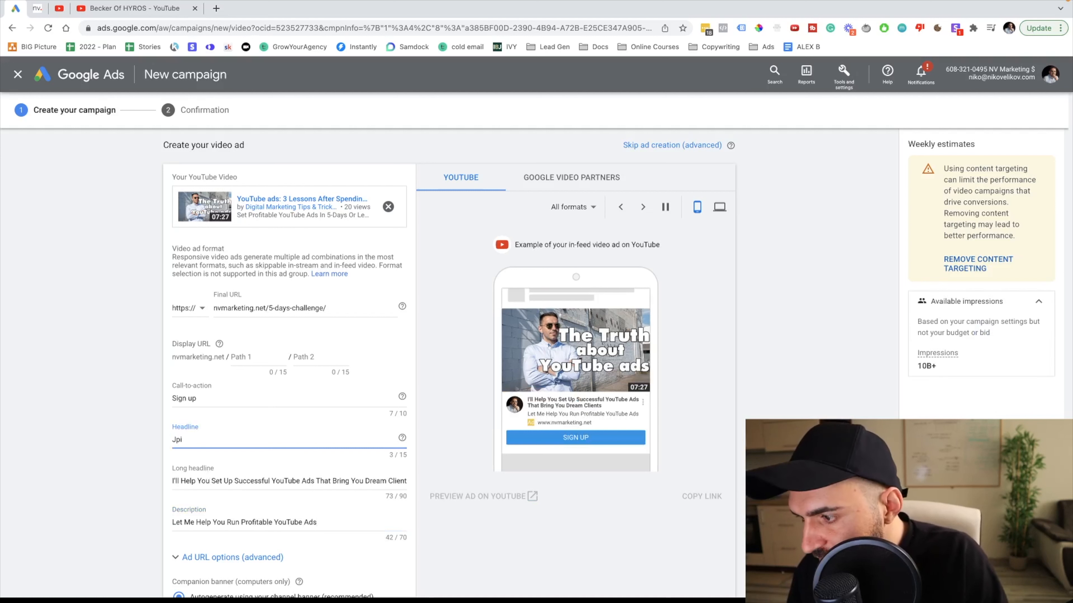
type("oin ")
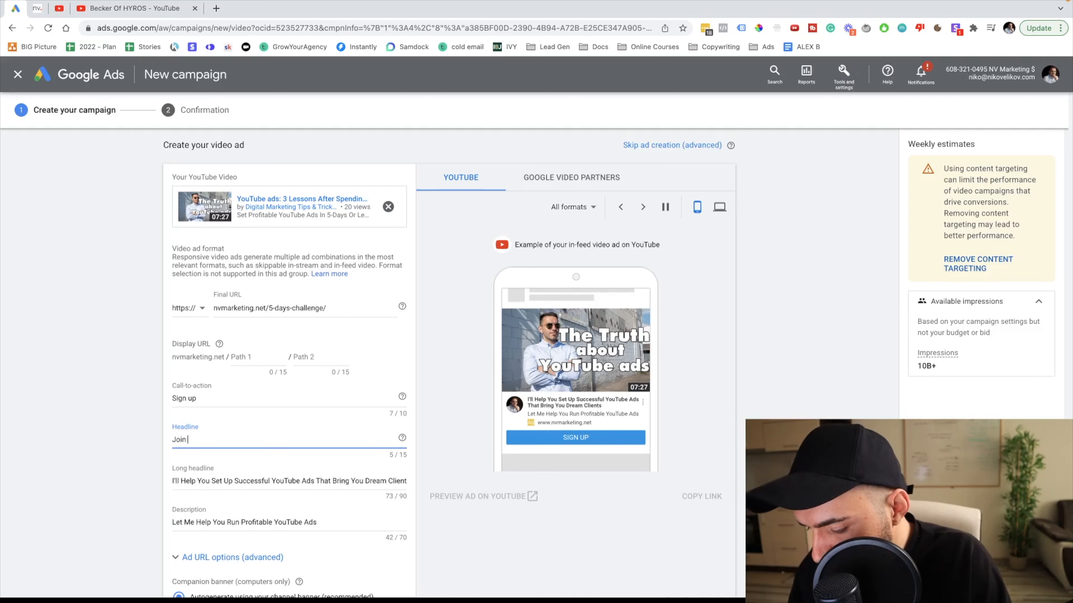
type("The ")
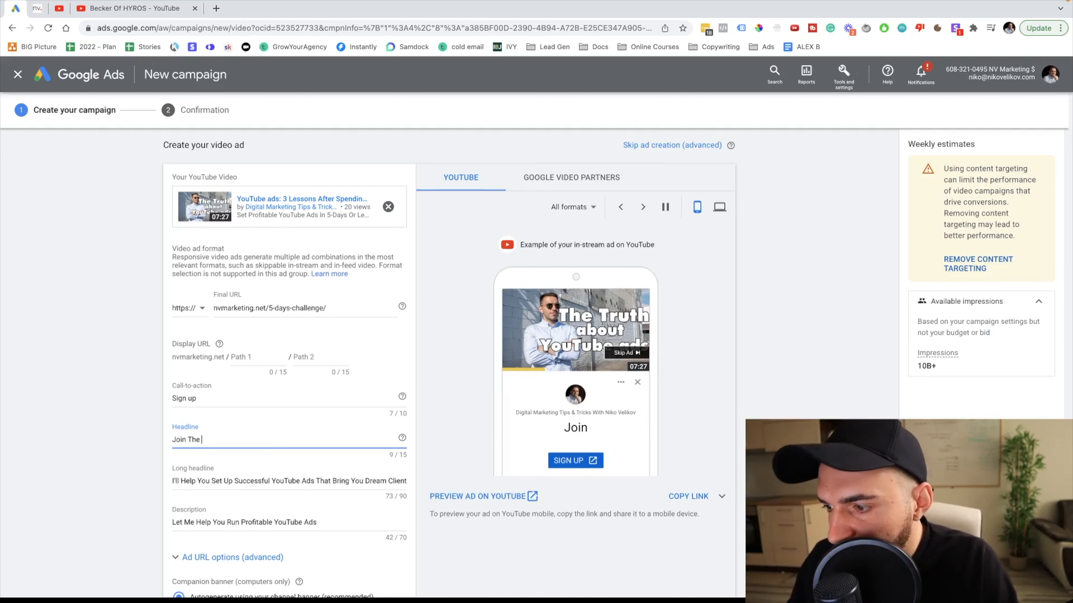
type("5 days")
key("BackSpace")
key("BackSpace")
key("BackSpace")
key("BackSpace")
key("BackSpace")
key("BackSpace")
key("BackSpace")
key("BackSpace")
key("BackSpace")
key("BackSpace")
key("BackSpace")
key("BackSpace")
key("BackSpace")
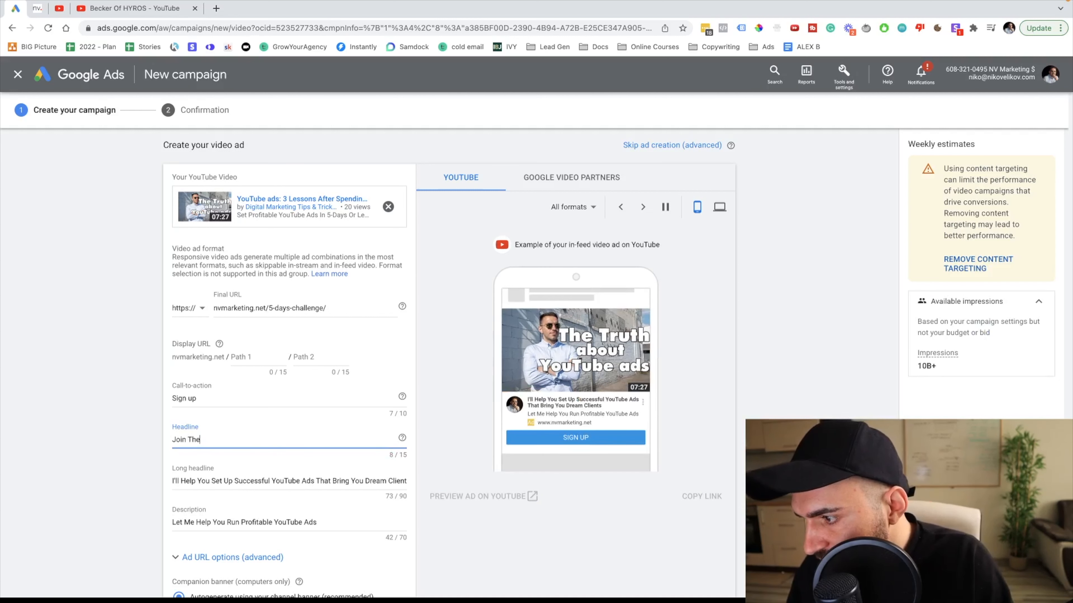
type("Challenge")
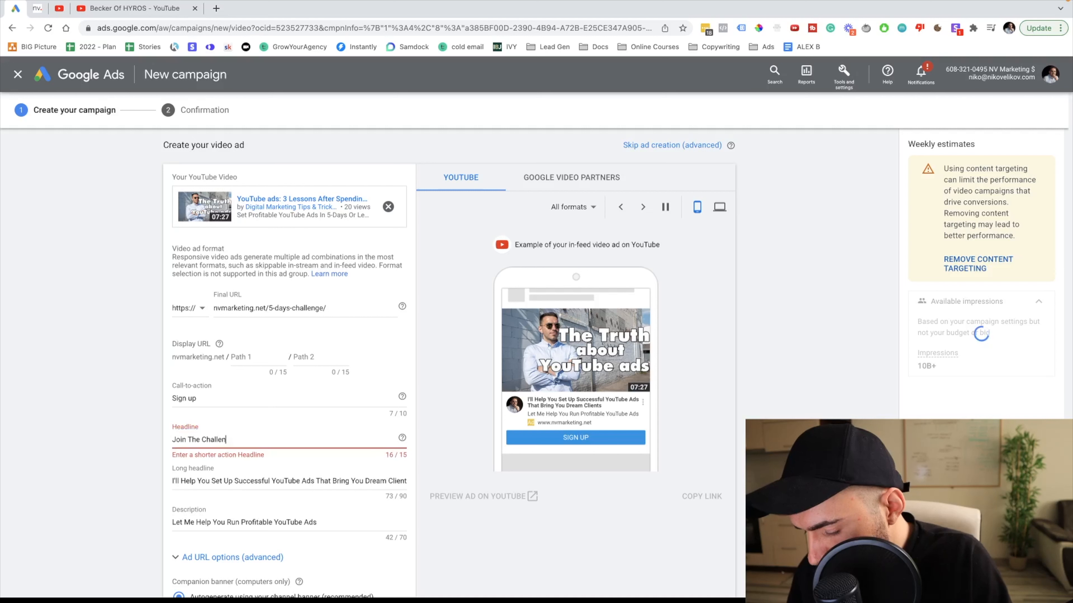
Step: Replace "Join The" with "Enter" so the short headline reads "Enter Challenge"
double_click(196, 439)
key("BackSpace")
key("BackSpace")
key("BackSpace")
key("BackSpace")
key("BackSpace")
key("BackSpace")
type("Enter")
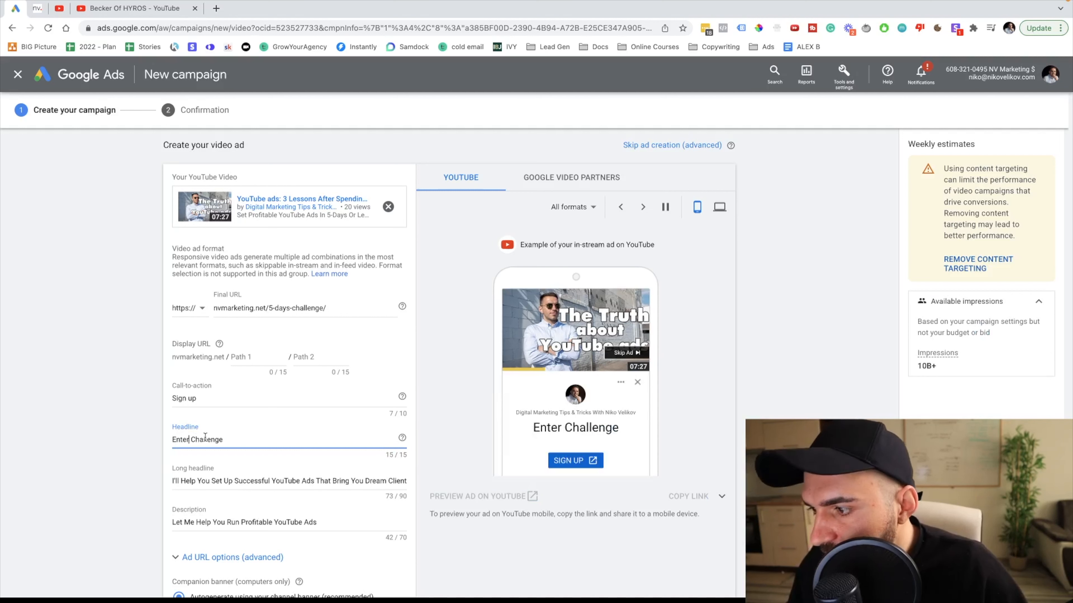
Step: Review the completed video ad settings and create the campaign
scroll(249, 418, "down", 4)
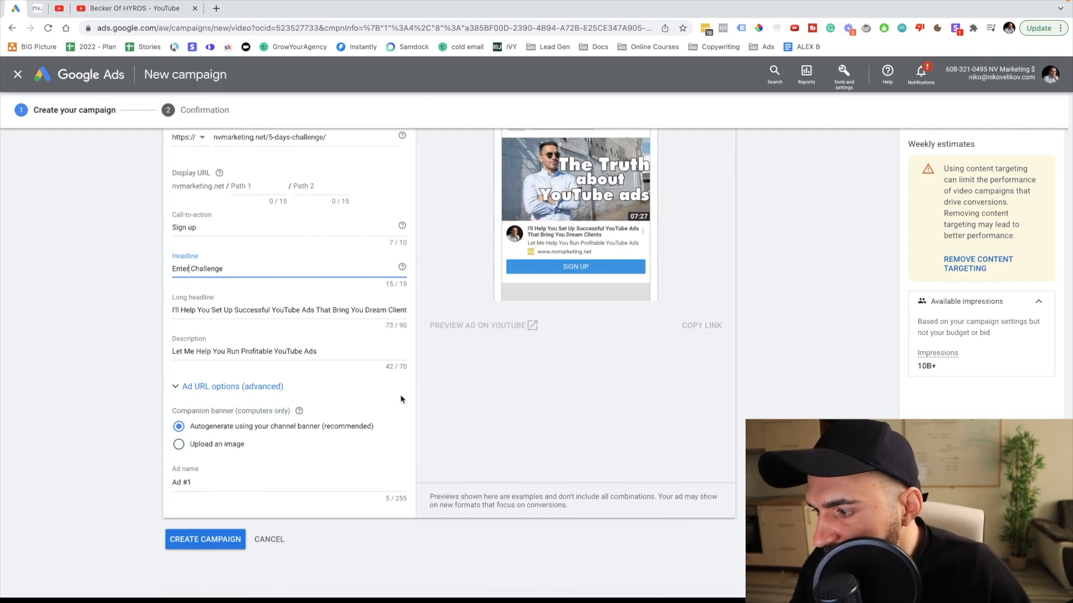
scroll(345, 355, "up", 9)
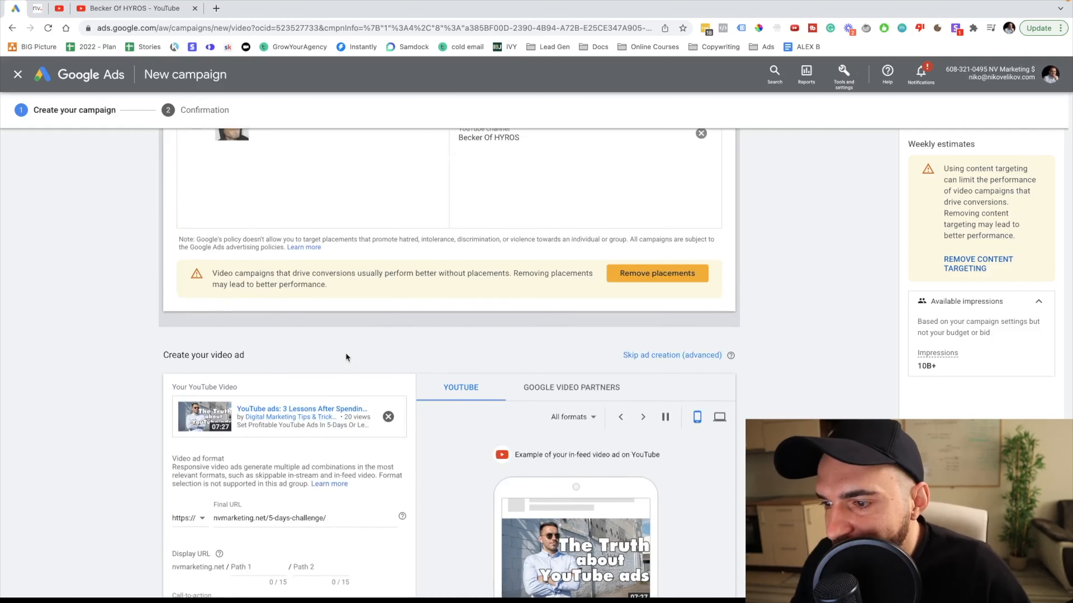
scroll(481, 320, "down", 10)
scroll(267, 381, "up", 2)
scroll(197, 478, "down", 1)
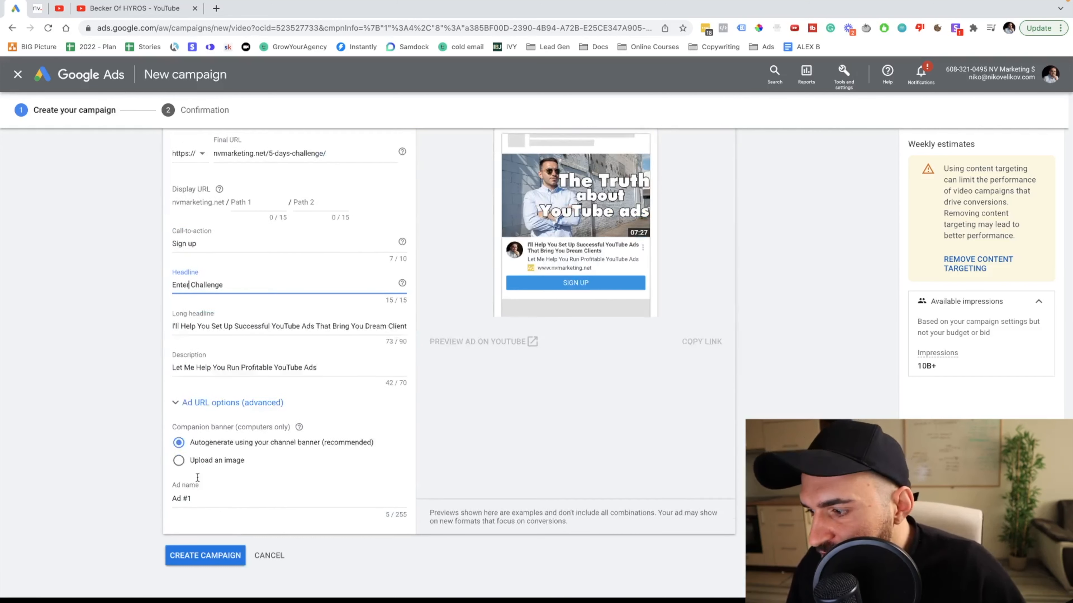
scroll(197, 477, "down", 2)
left_click(200, 470)
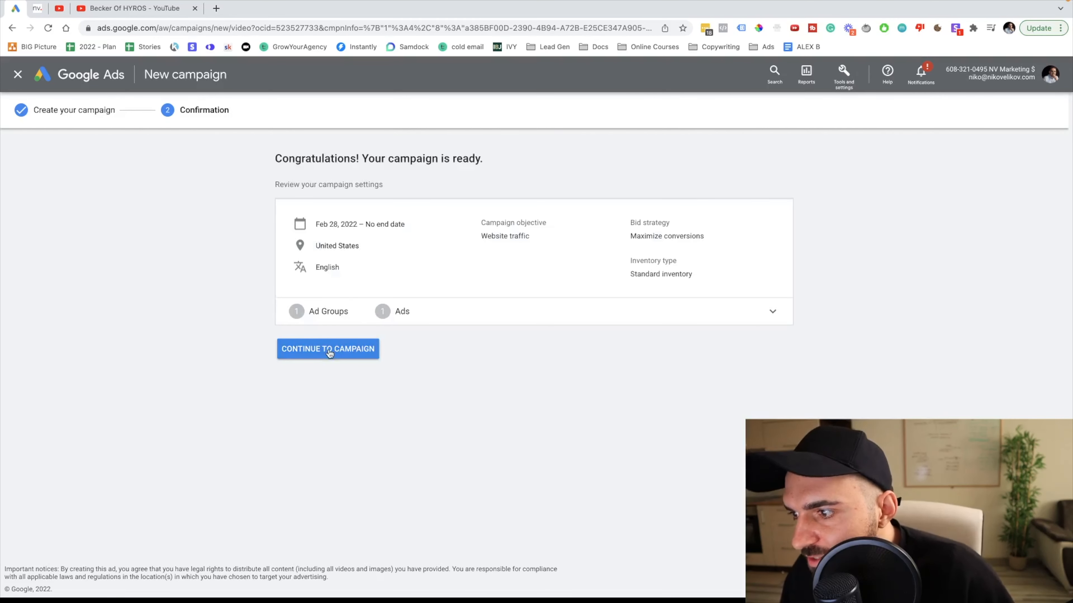
Step: Expand the ad group details in the campaign confirmation, continue to the campaign and open the list of all campaigns
left_click(627, 325)
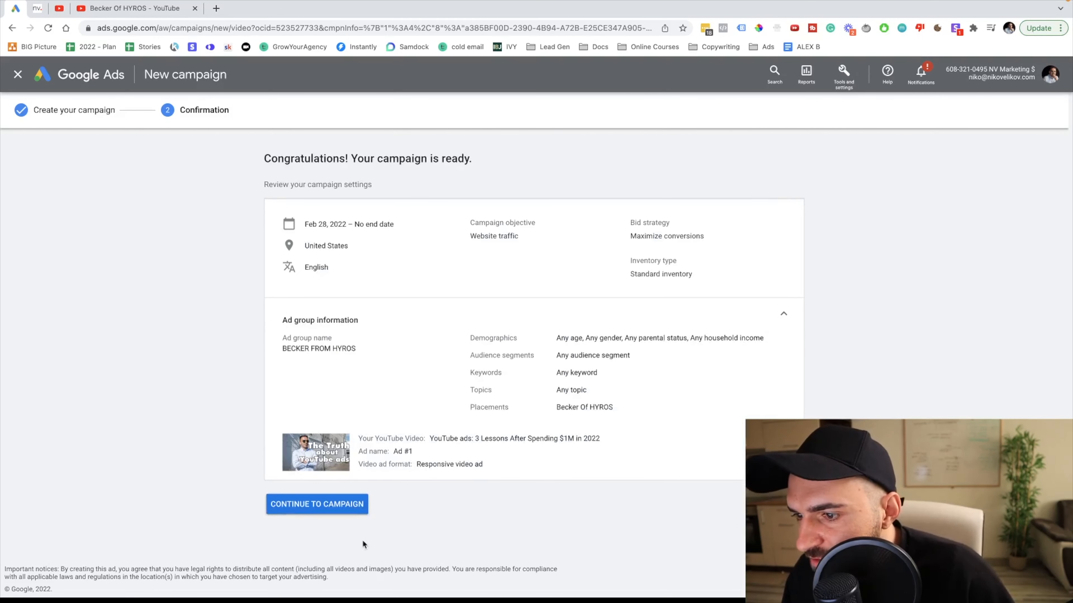
left_click(295, 514)
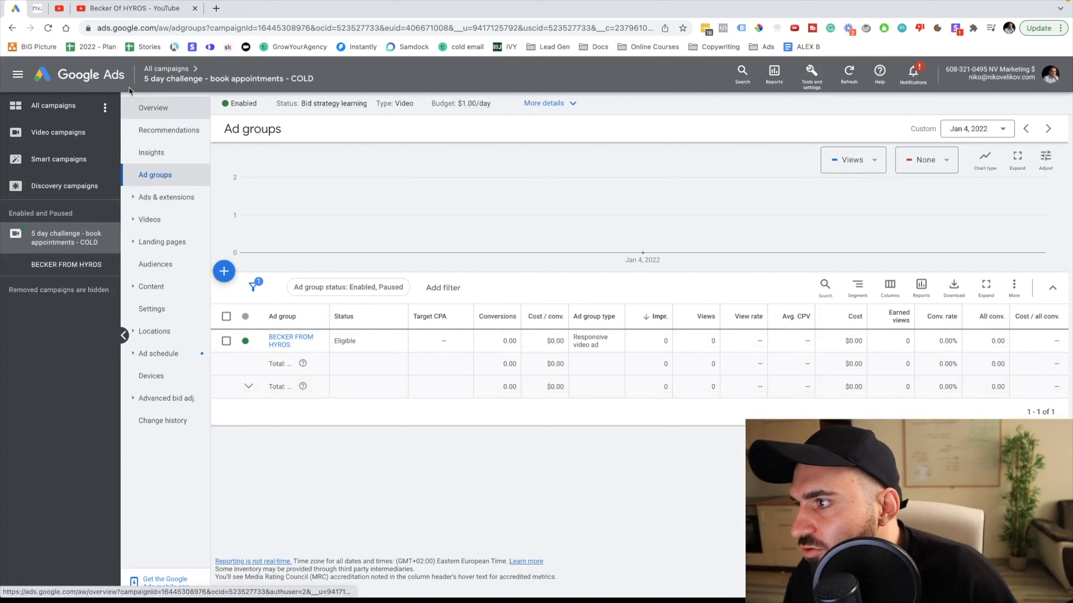
left_click(177, 72)
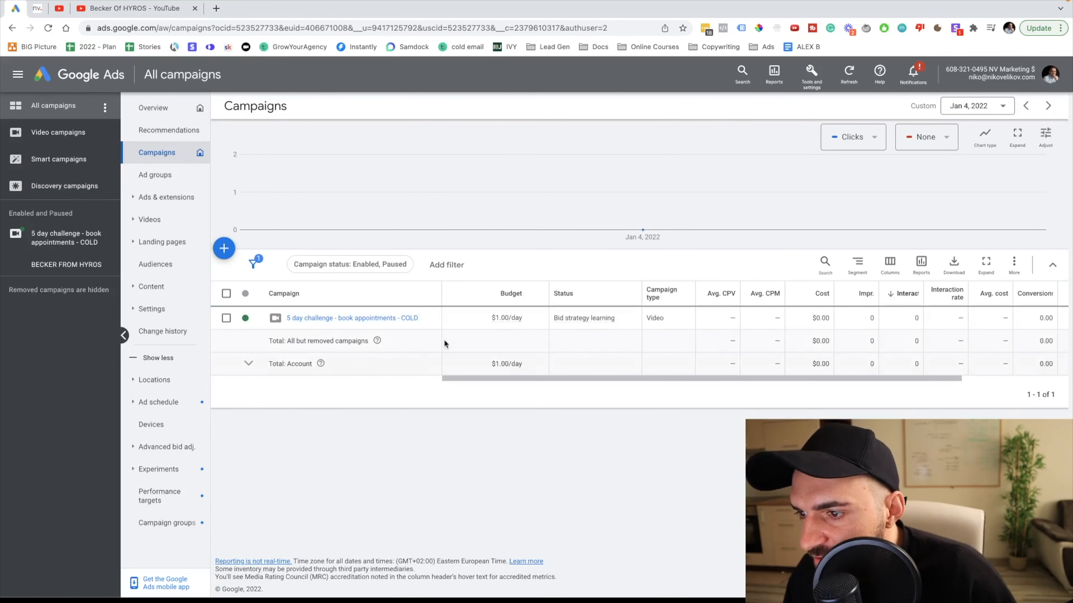
Step: Widen the Campaign column and rename the campaign to "5 day challenge - book appointments - COLD | BECKER"
left_click_drag(441, 293, 532, 294)
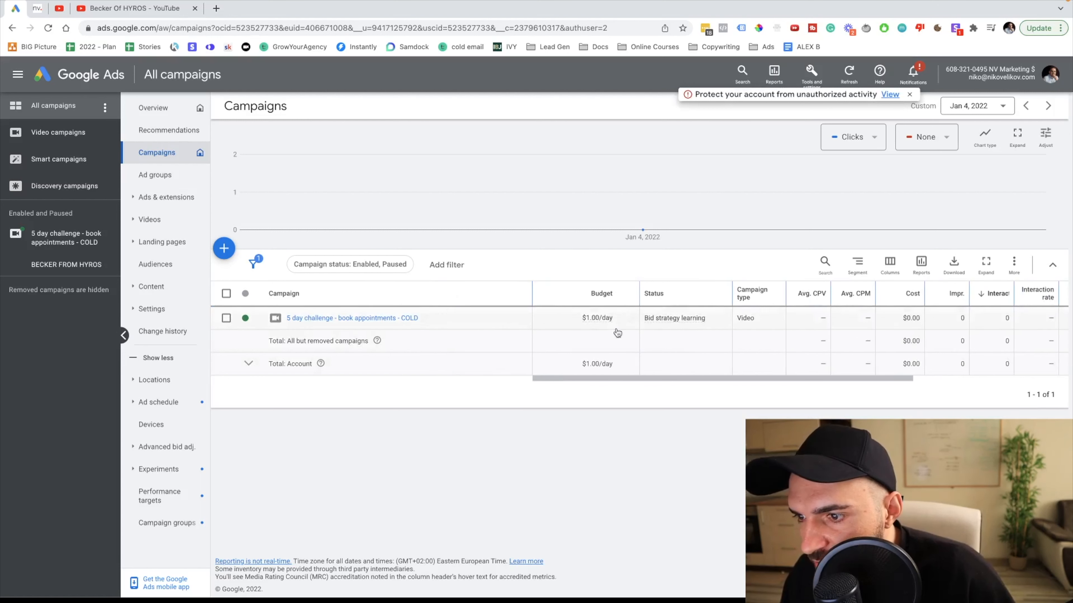
mouse_move(666, 323)
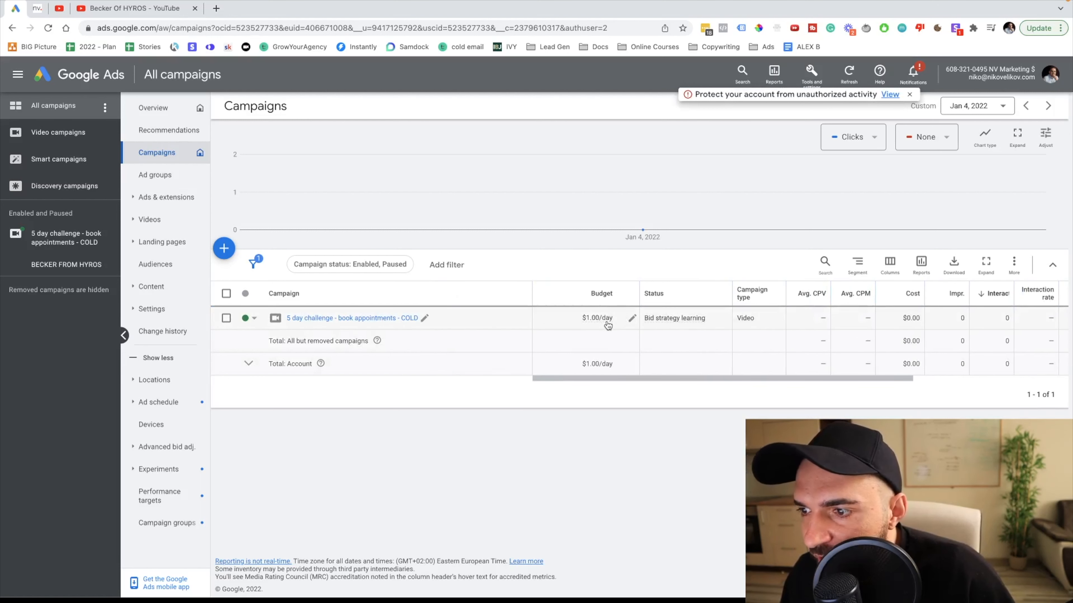
left_click(426, 319)
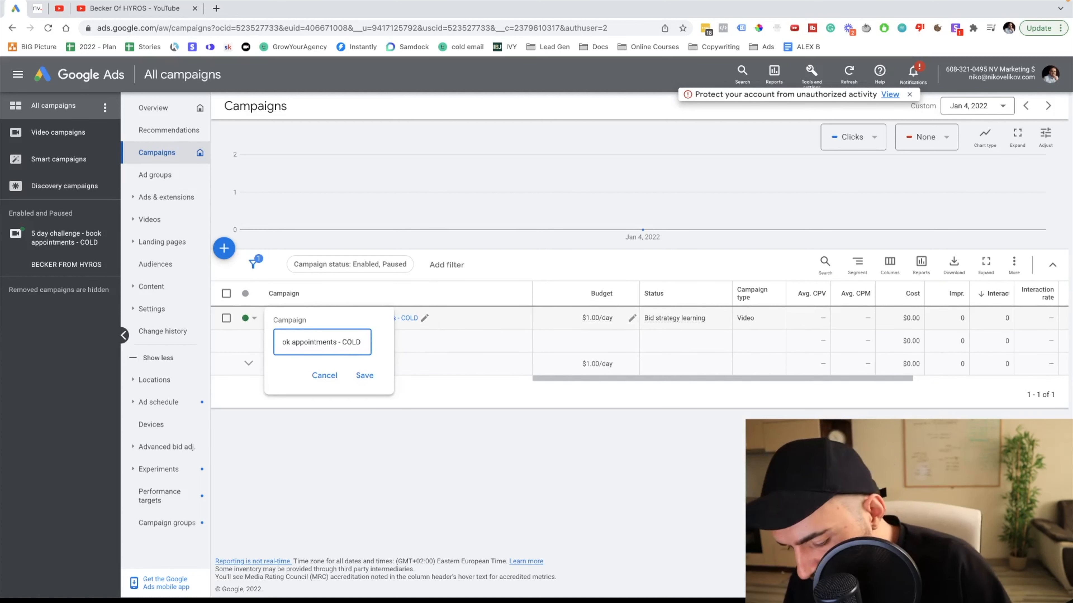
type("| BECKER")
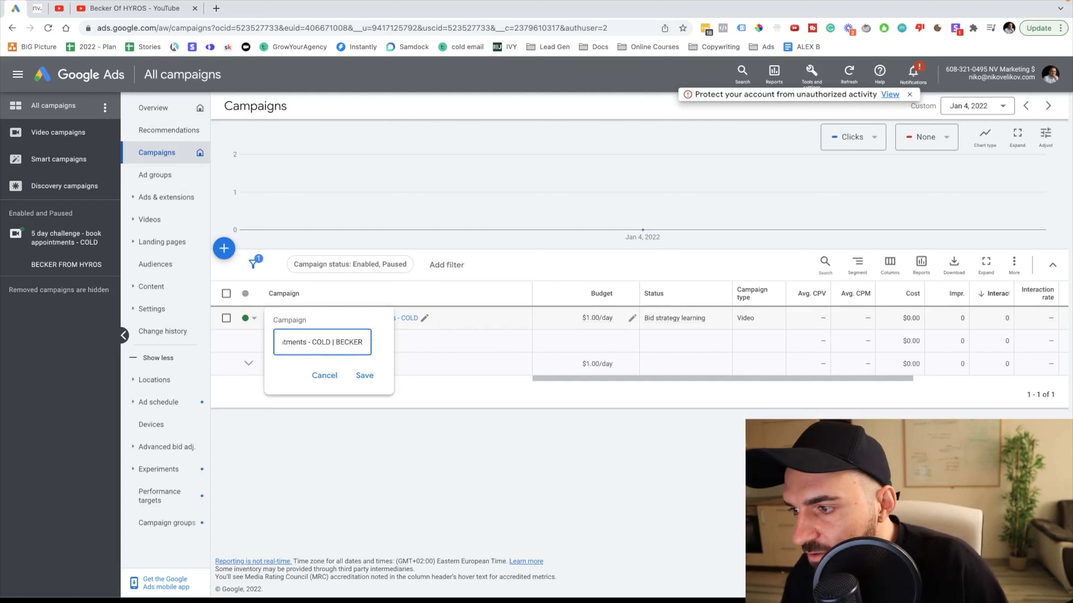
left_click(364, 375)
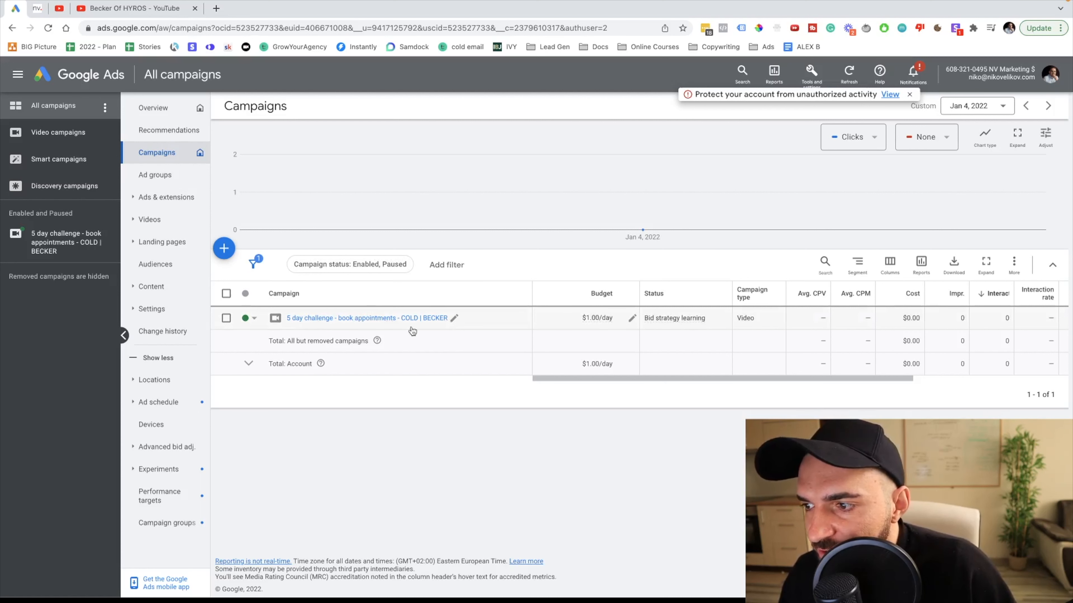
Step: Pause the "5 day challenge - book appointments - COLD | BECKER" campaign and paste a duplicate of it into the account
left_click(252, 323)
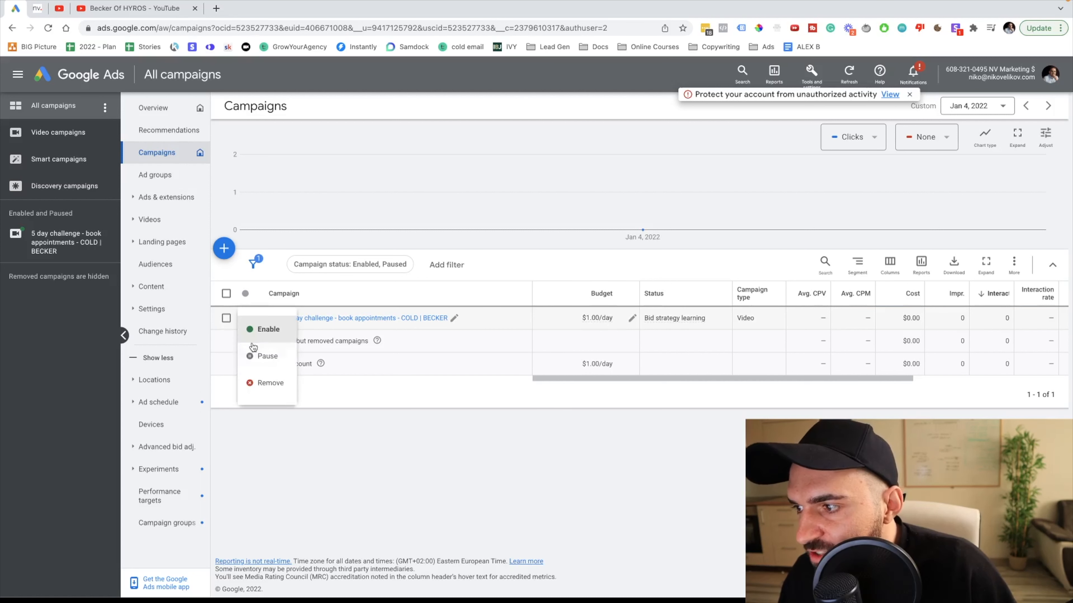
left_click(264, 356)
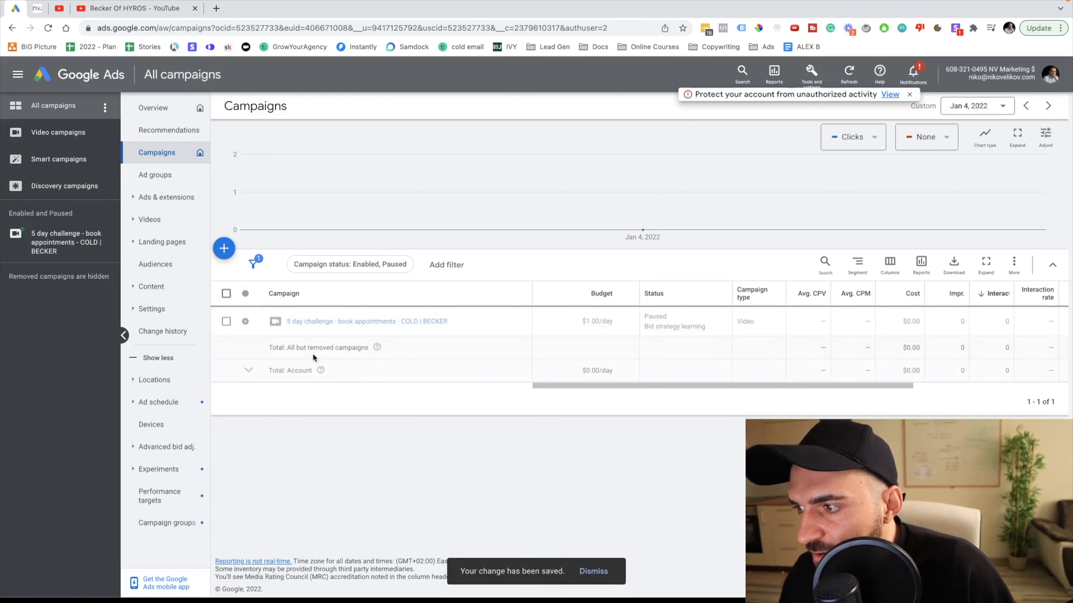
left_click(226, 322)
key("ctrl+c")
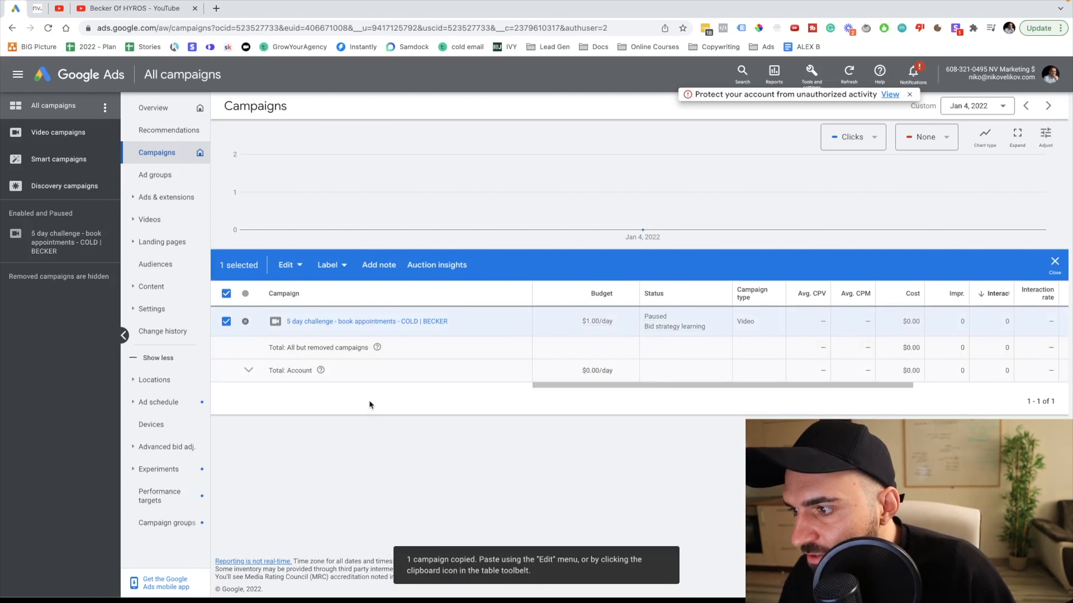
key("ctrl+v")
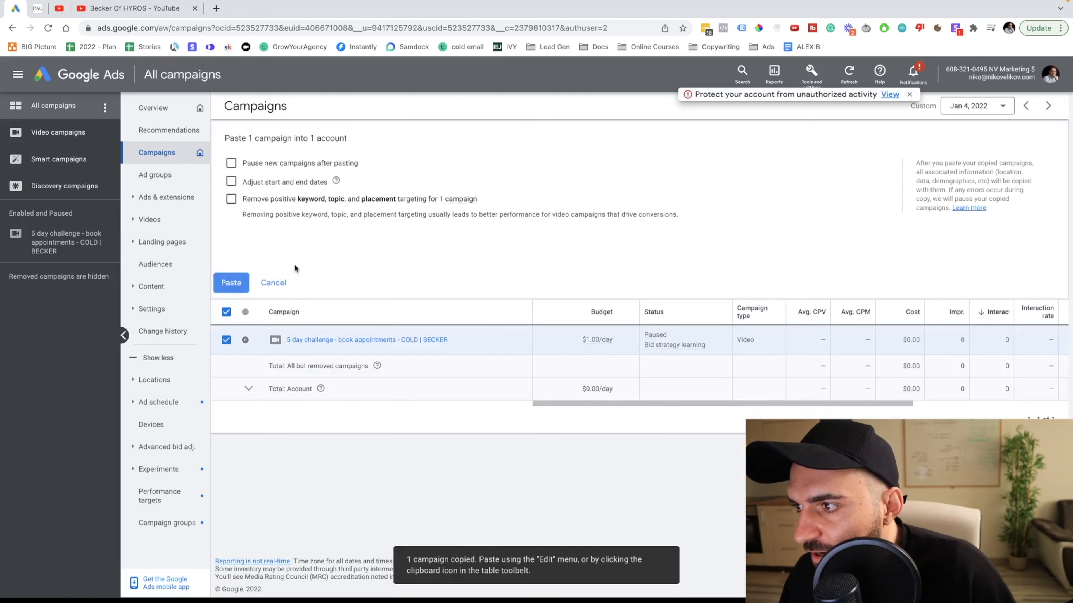
left_click(234, 283)
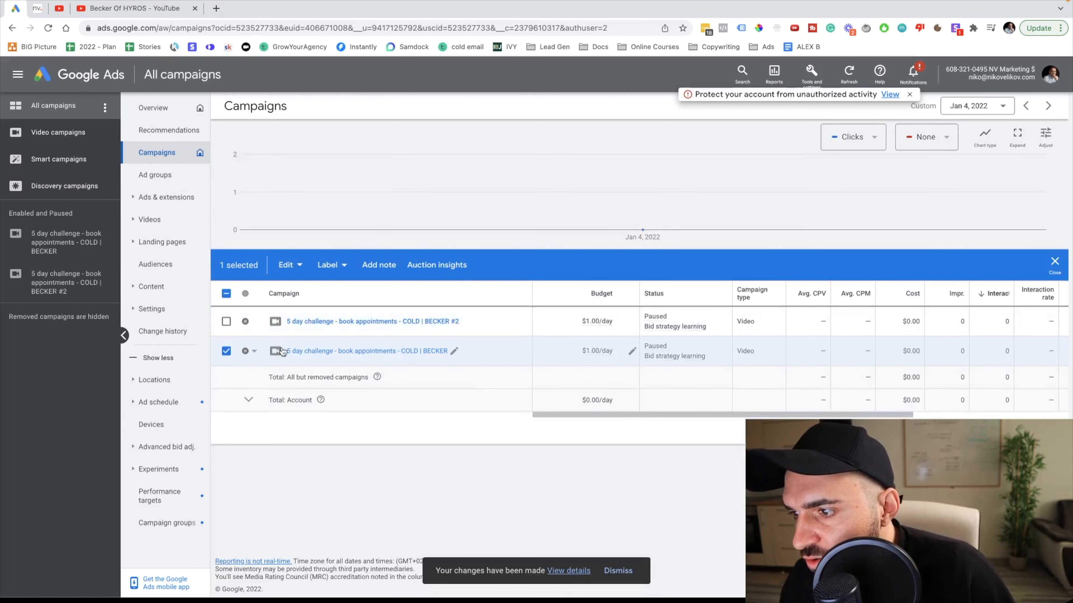
Step: Copy the "5 day challenge - book appointments - COLD | BECKER" campaign and paste a duplicate with positive keyword, topic and placement targeting removed
left_click(226, 352)
left_click(226, 352)
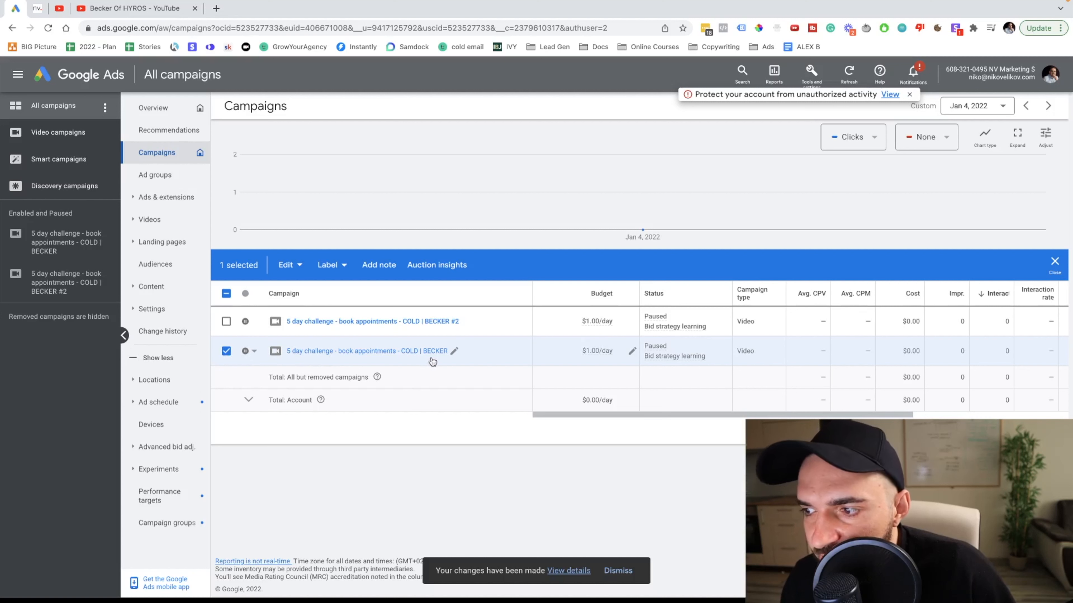
left_click(291, 264)
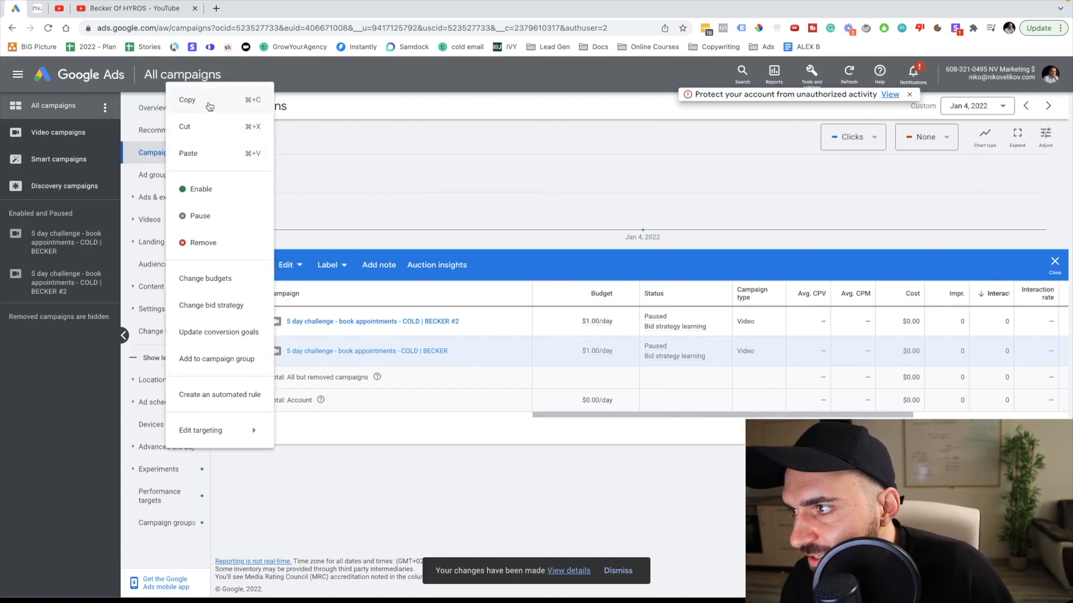
left_click(209, 106)
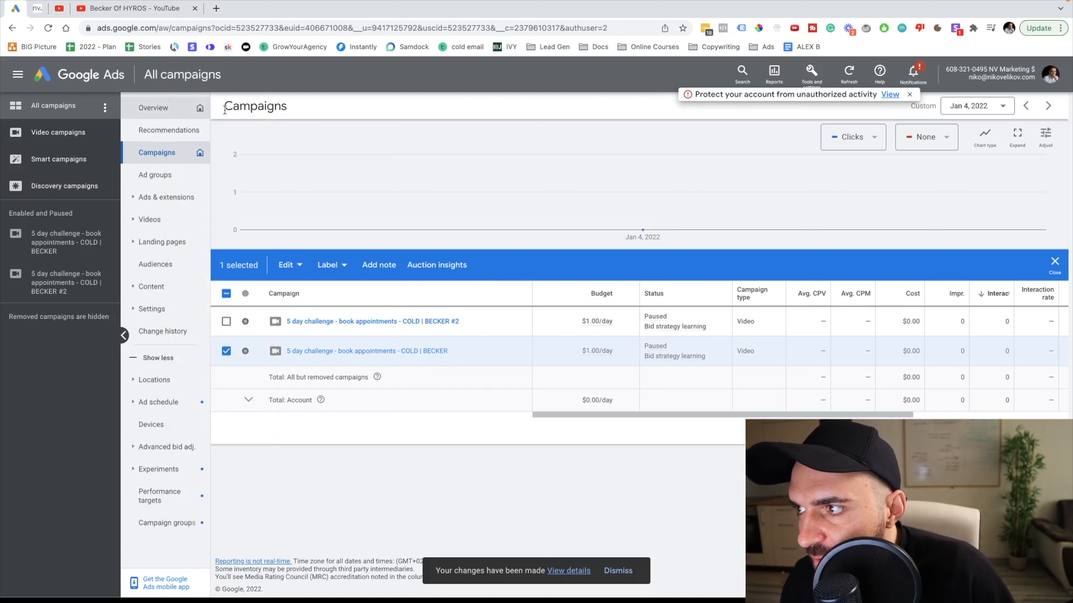
left_click(288, 266)
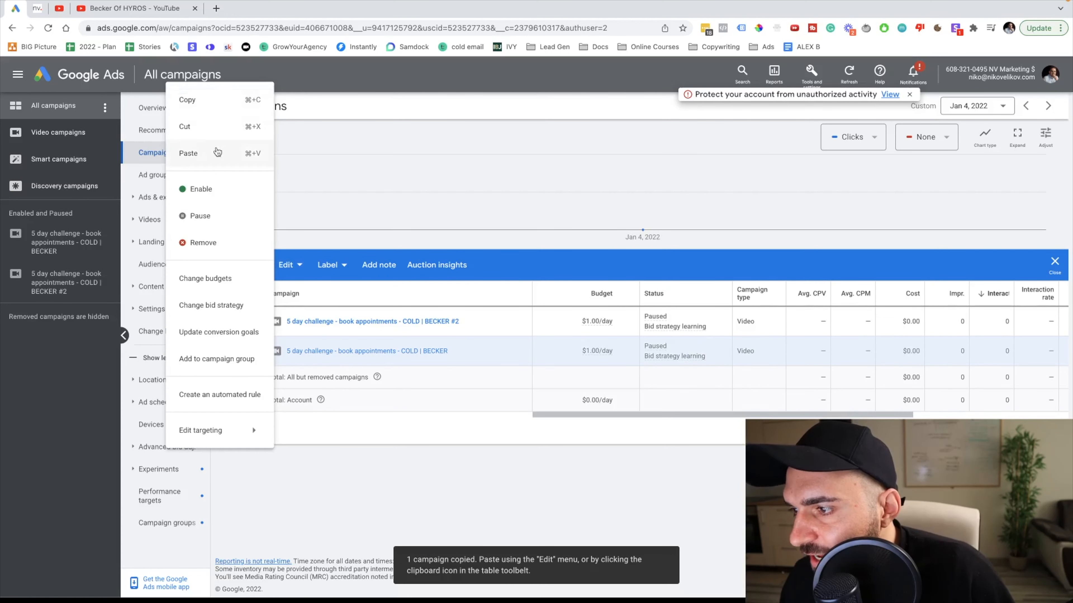
left_click(218, 153)
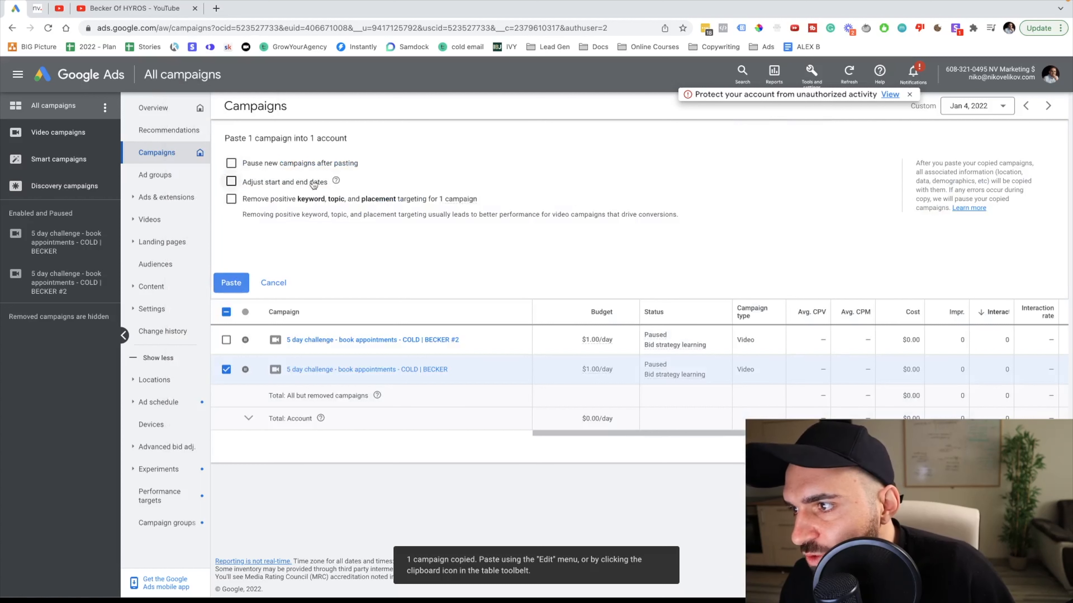
left_click(231, 199)
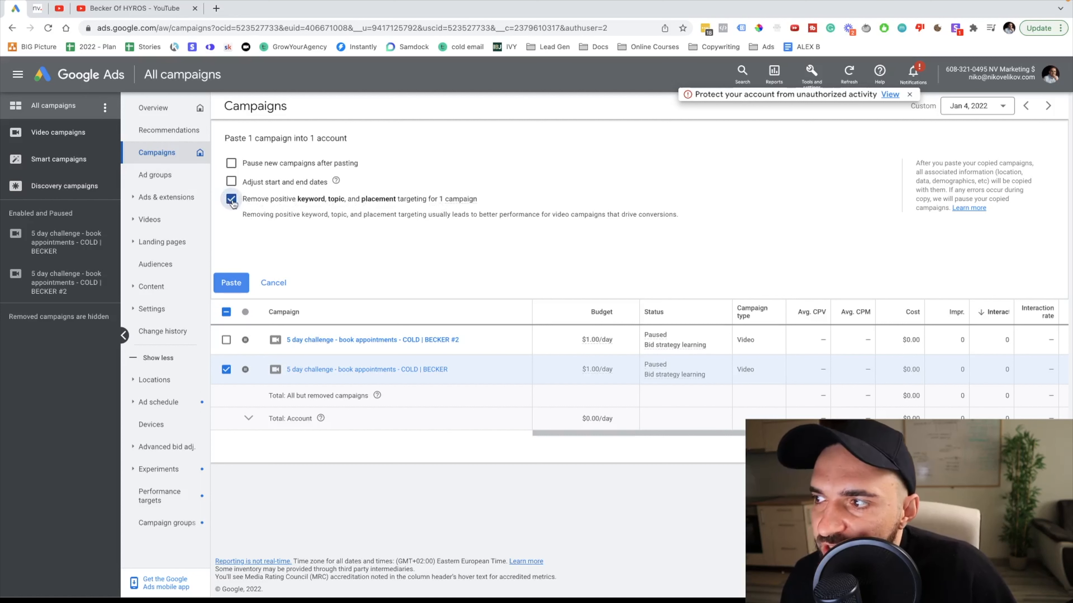
left_click(228, 283)
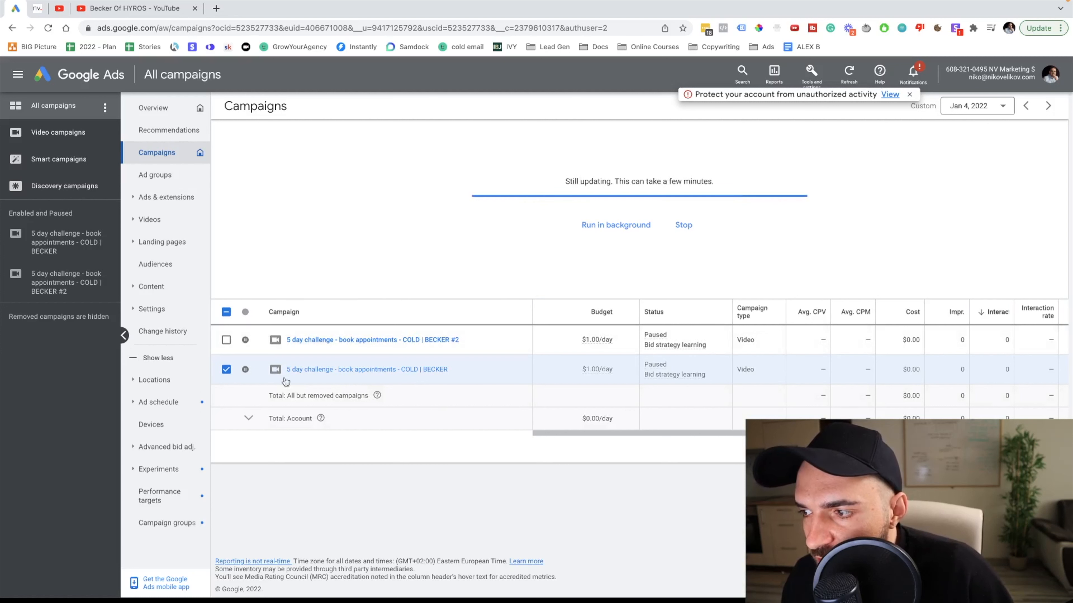
scroll(465, 371, "right", 1)
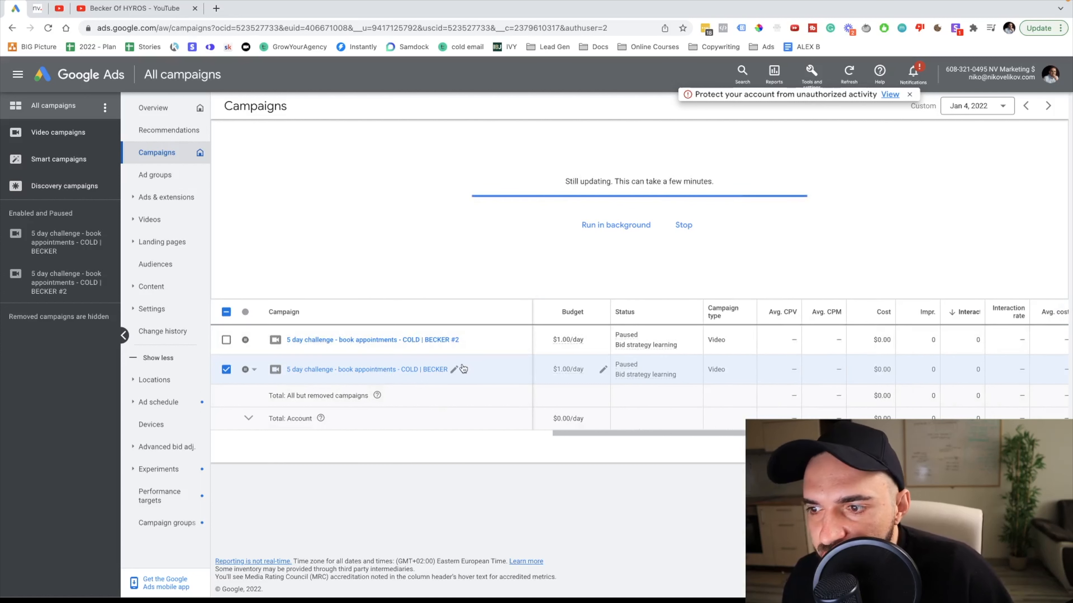
scroll(617, 434, "left", 1)
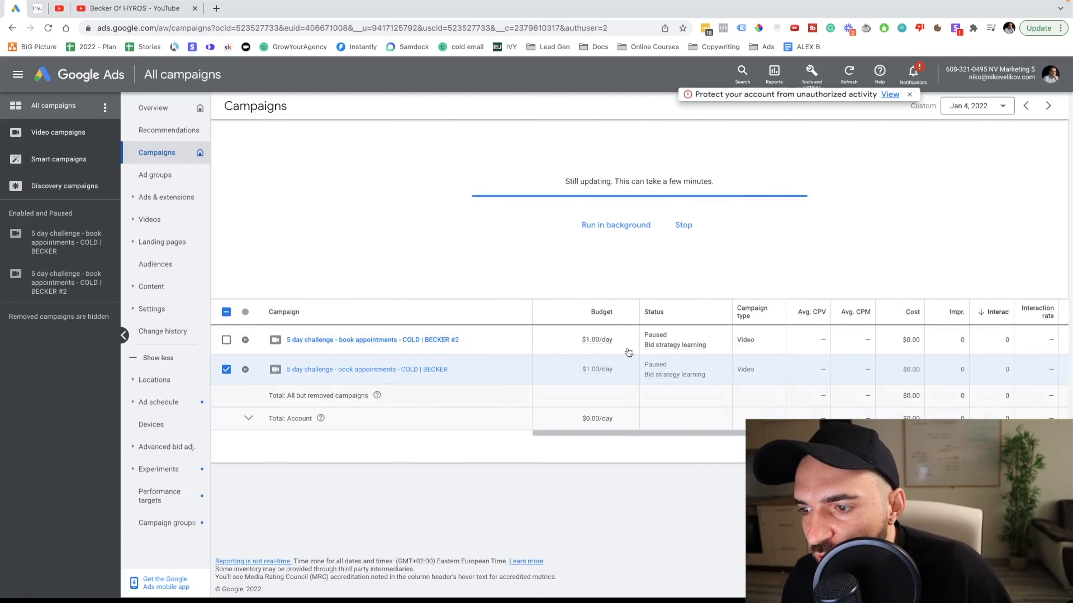
Step: Look through the Becker Of HYROS channel, the YouTube ad video and the 5-day challenge landing page, and return to the campaigns list
left_click(131, 8)
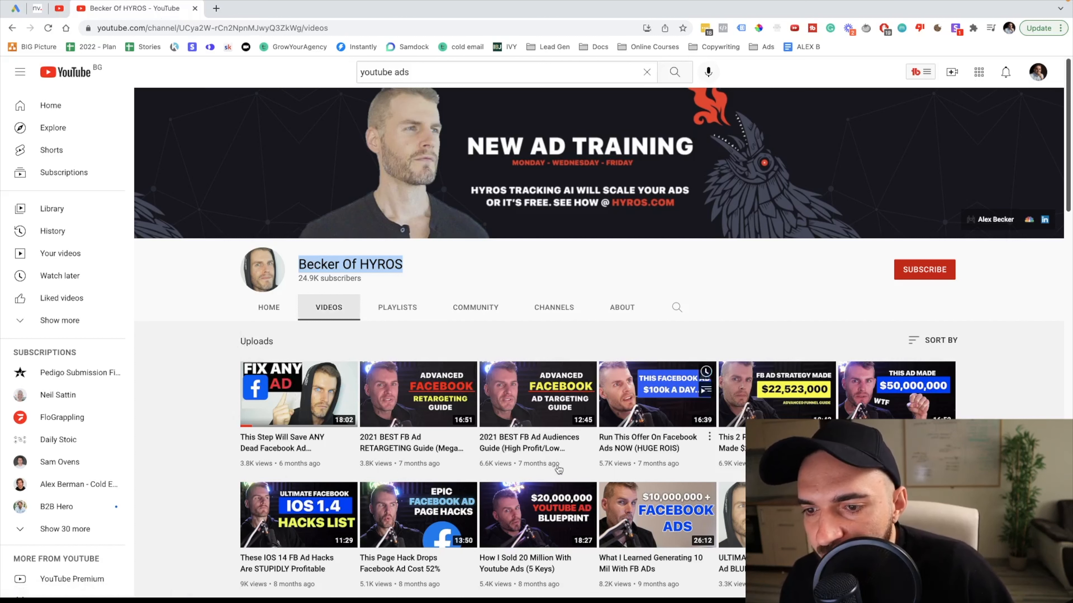
left_click(59, 8)
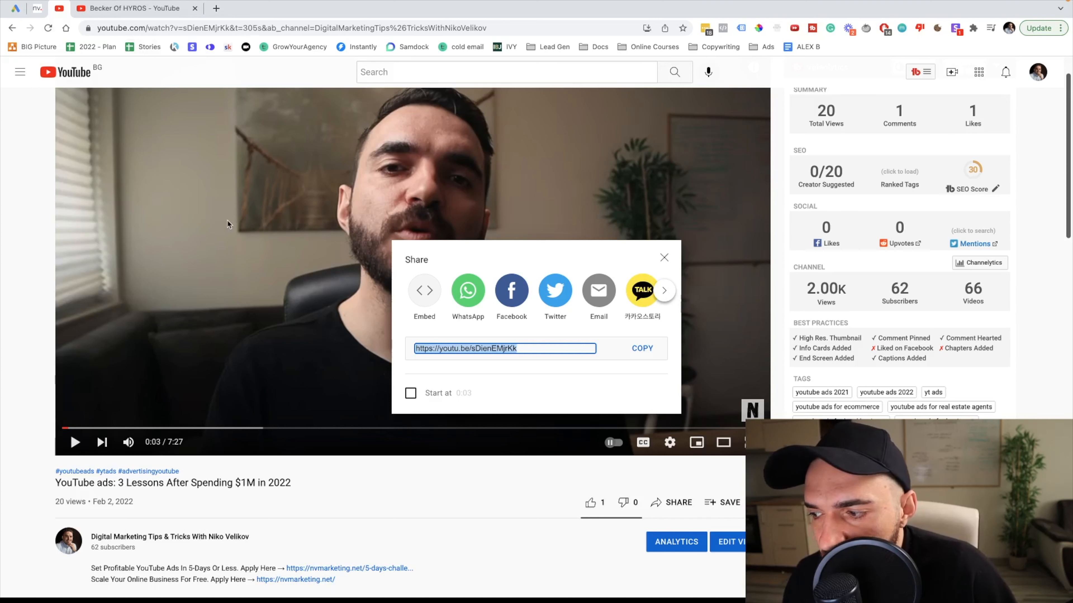
left_click(35, 11)
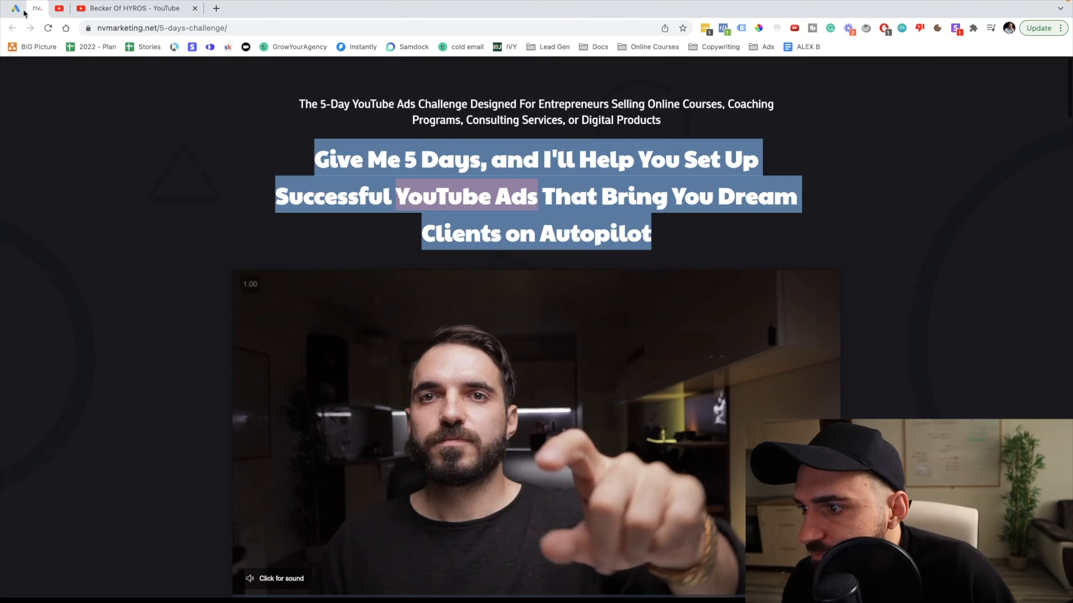
left_click(18, 12)
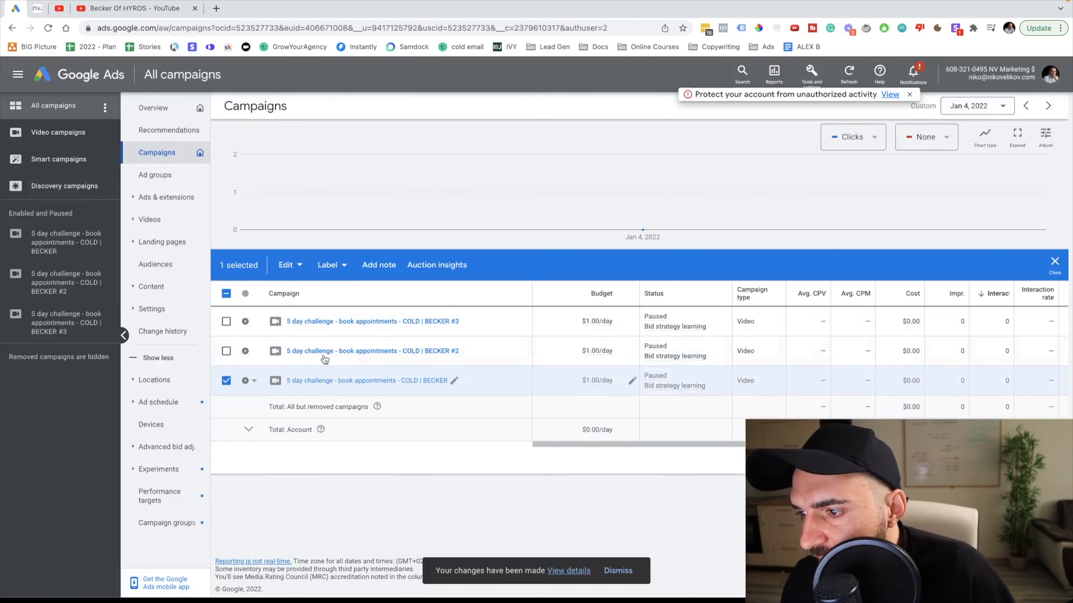
Step: Copy the original "5 day challenge - book appointments - COLD | BECKER" campaign again and paste another duplicate into the account
left_click(290, 265)
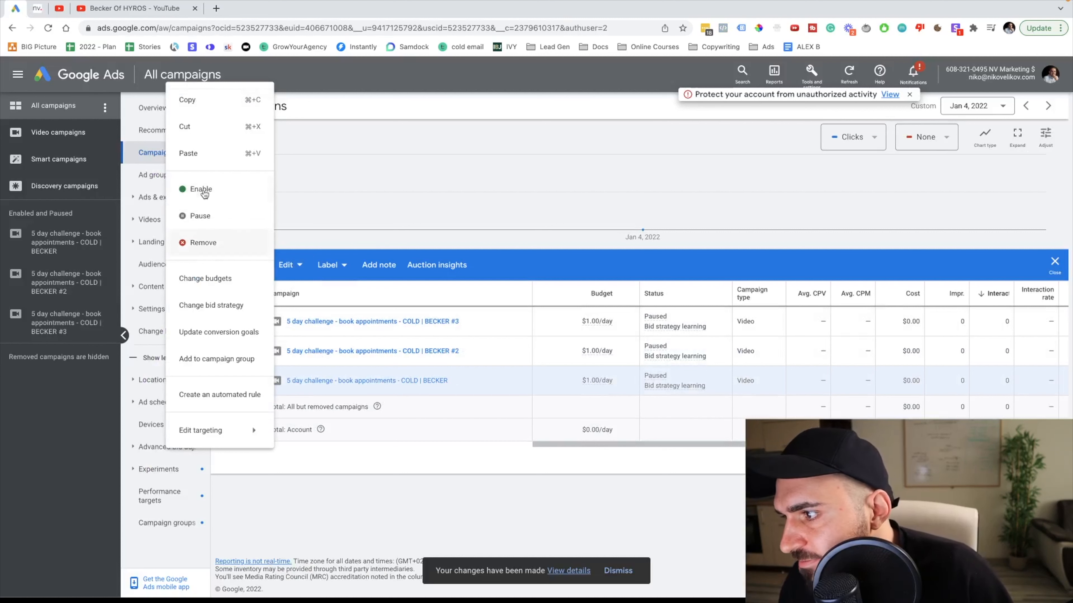
left_click(280, 462)
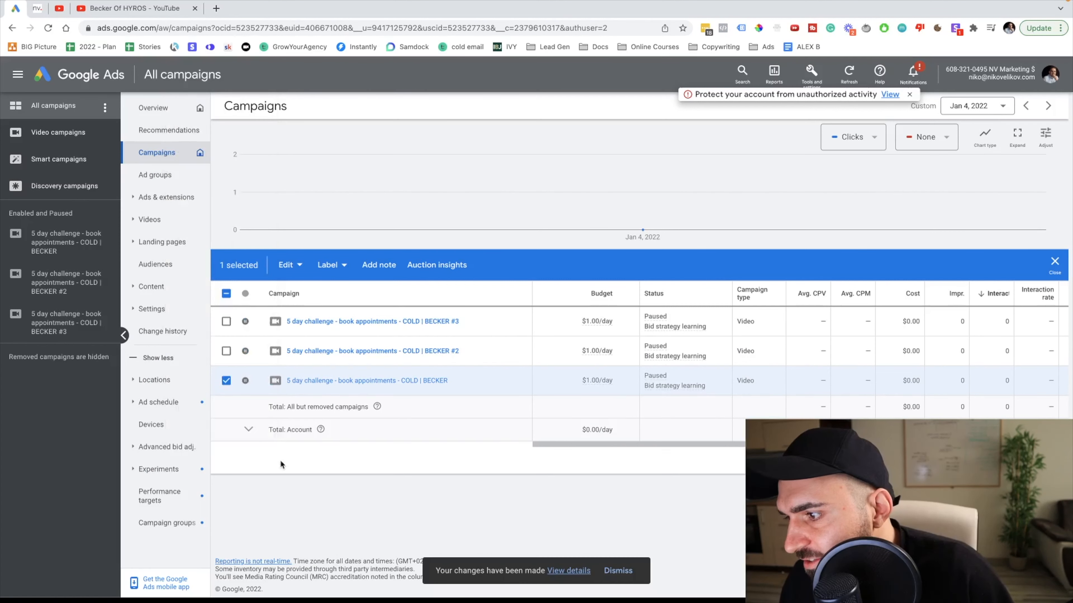
left_click(290, 265)
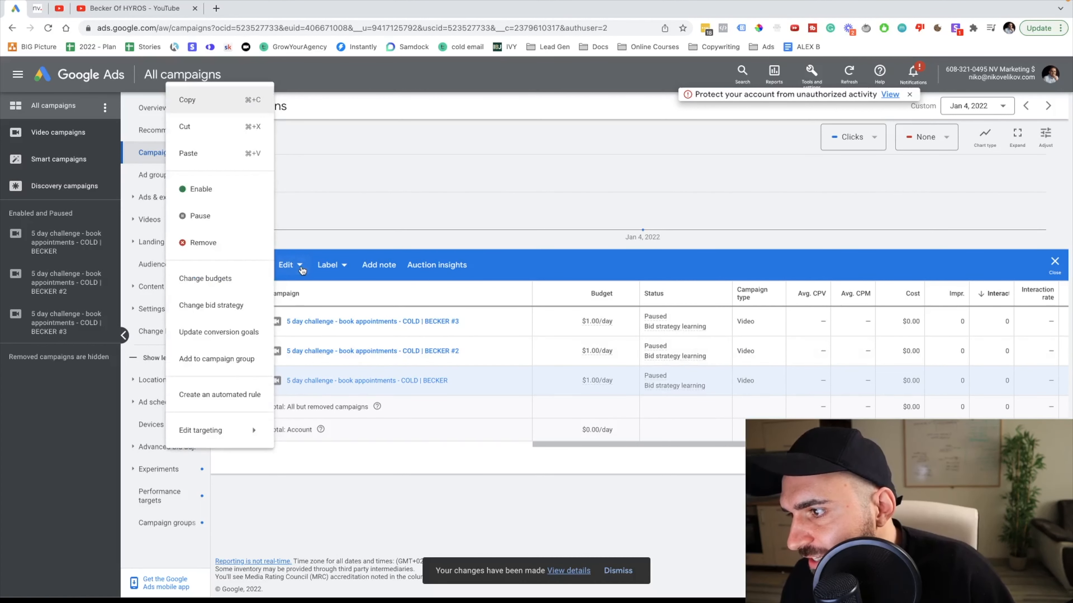
left_click(217, 105)
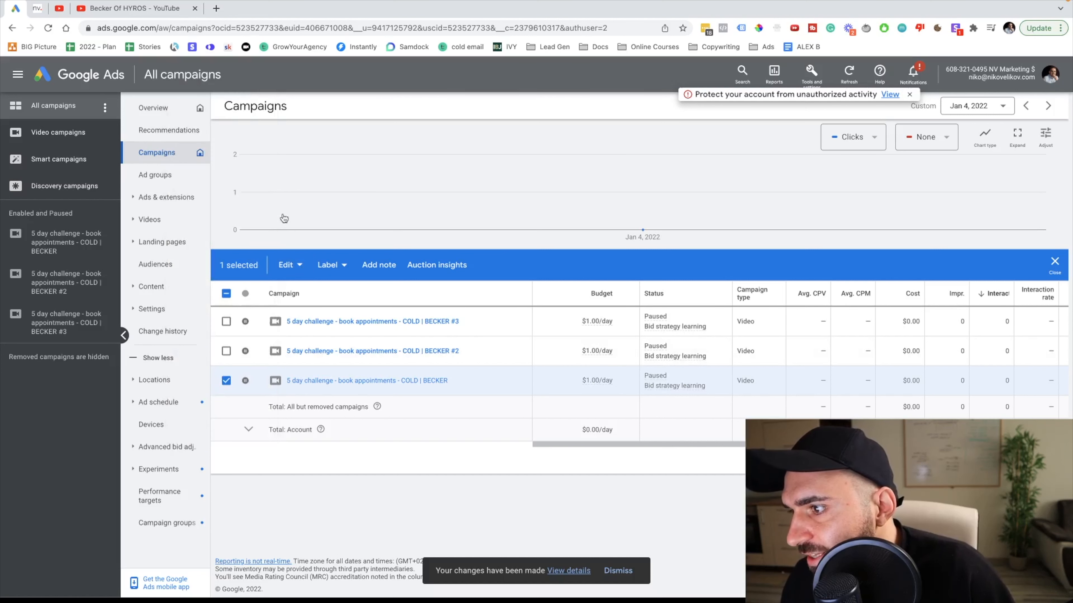
left_click(294, 271)
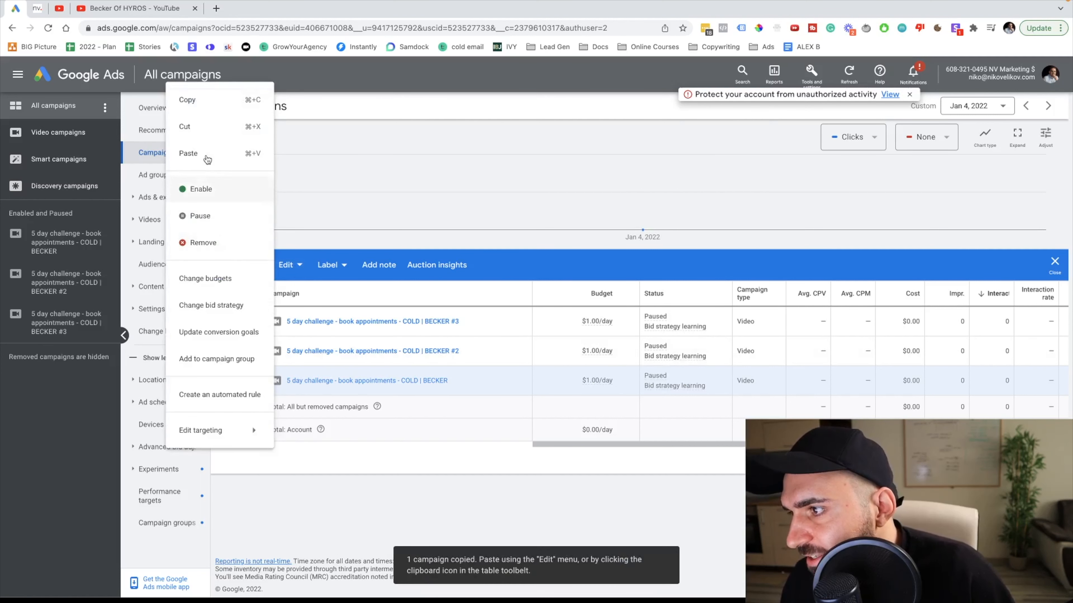
left_click(188, 154)
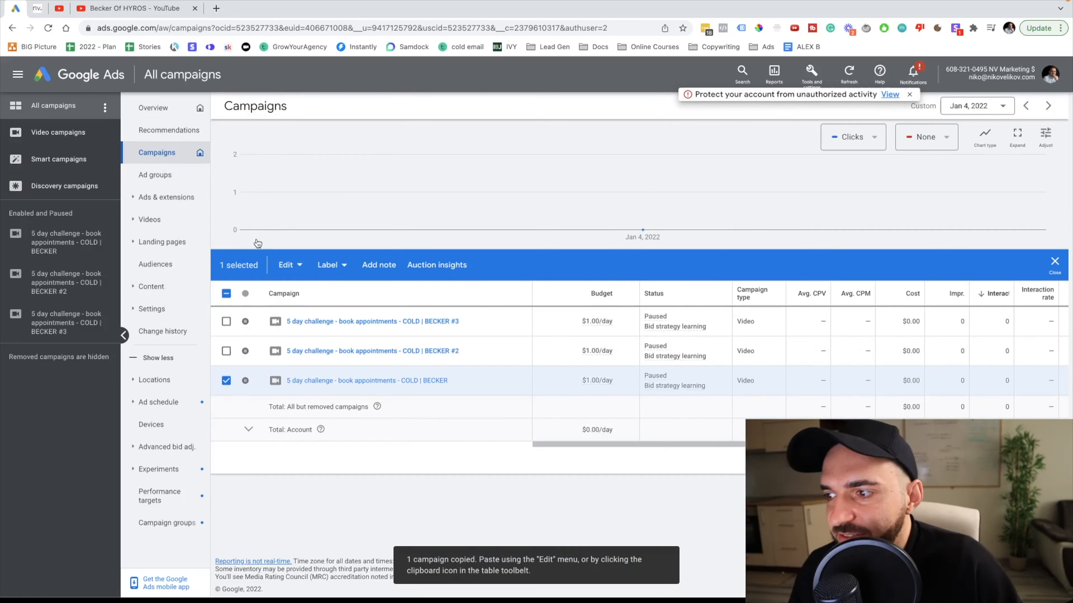
left_click(232, 284)
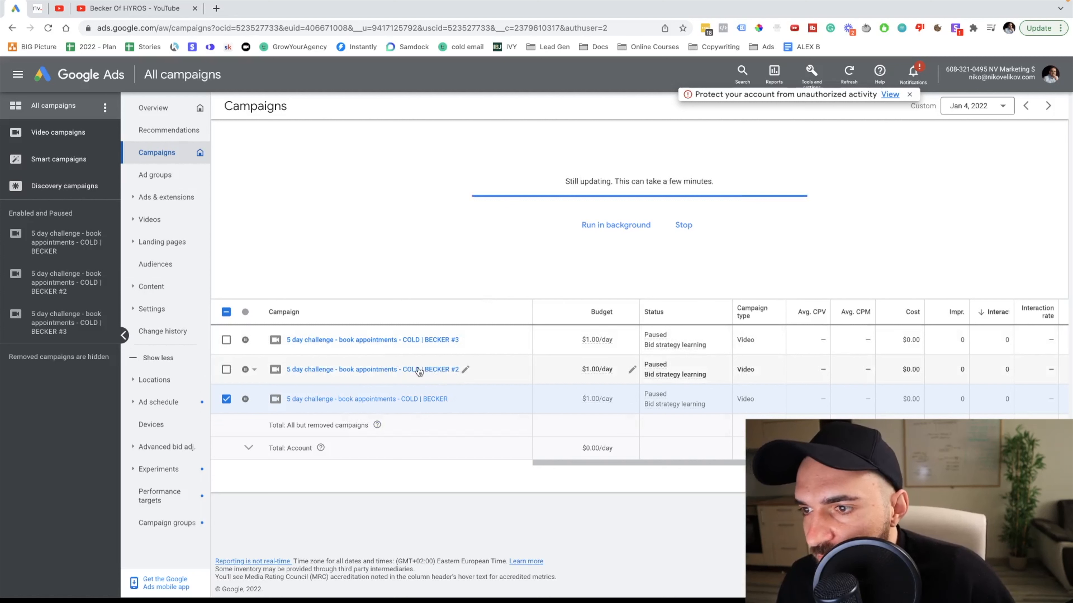
Step: Switch to YouTube, go back to the "youtube ads" search results, open the Jordan Platten channel and copy its URL
left_click(109, 15)
left_click(16, 29)
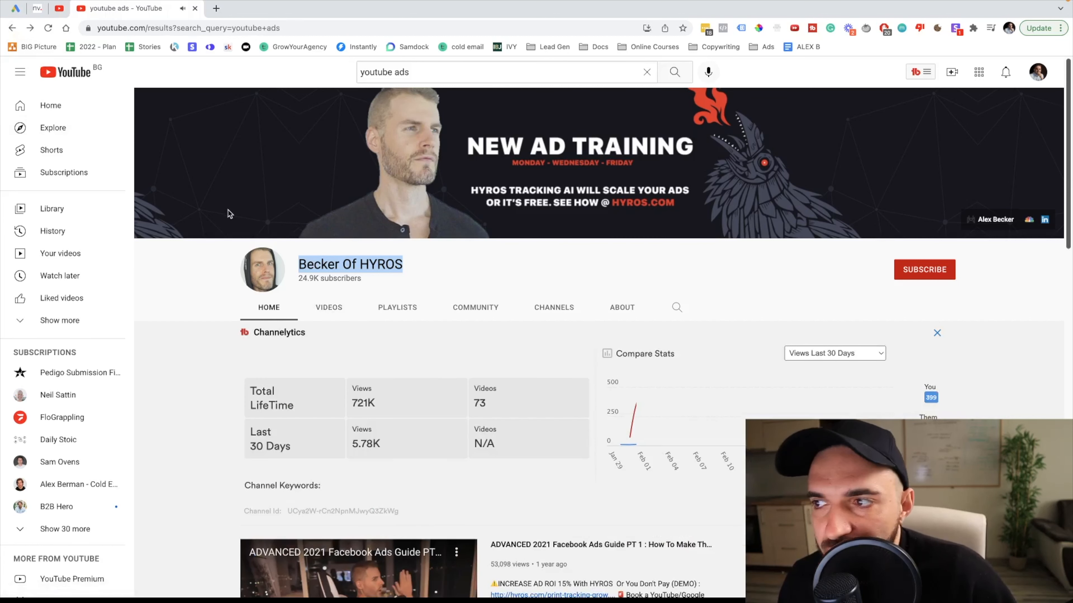
scroll(750, 322, "up", 10)
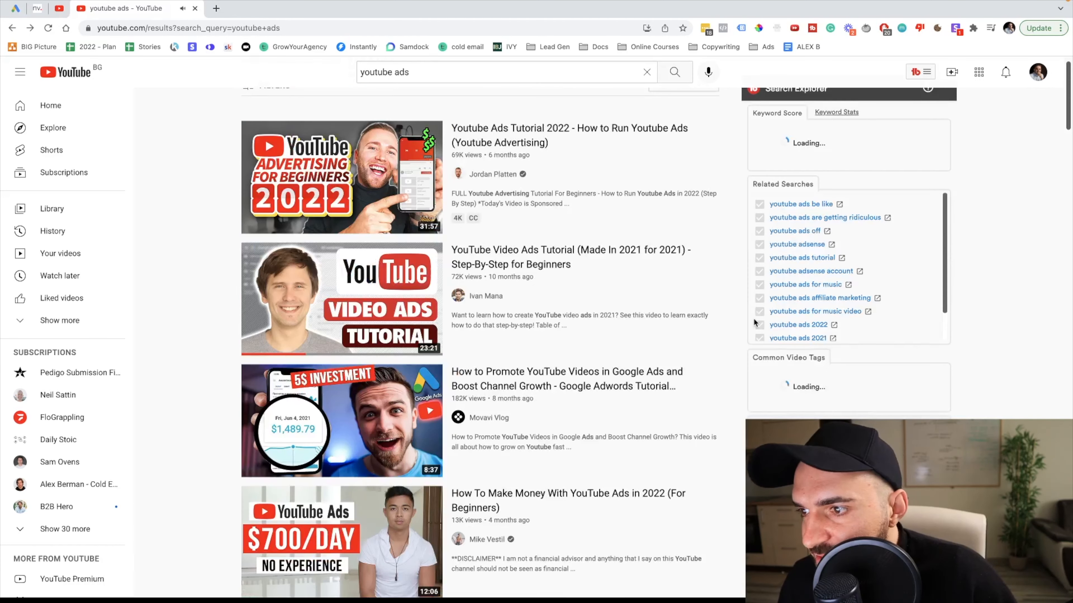
scroll(733, 316, "up", 1)
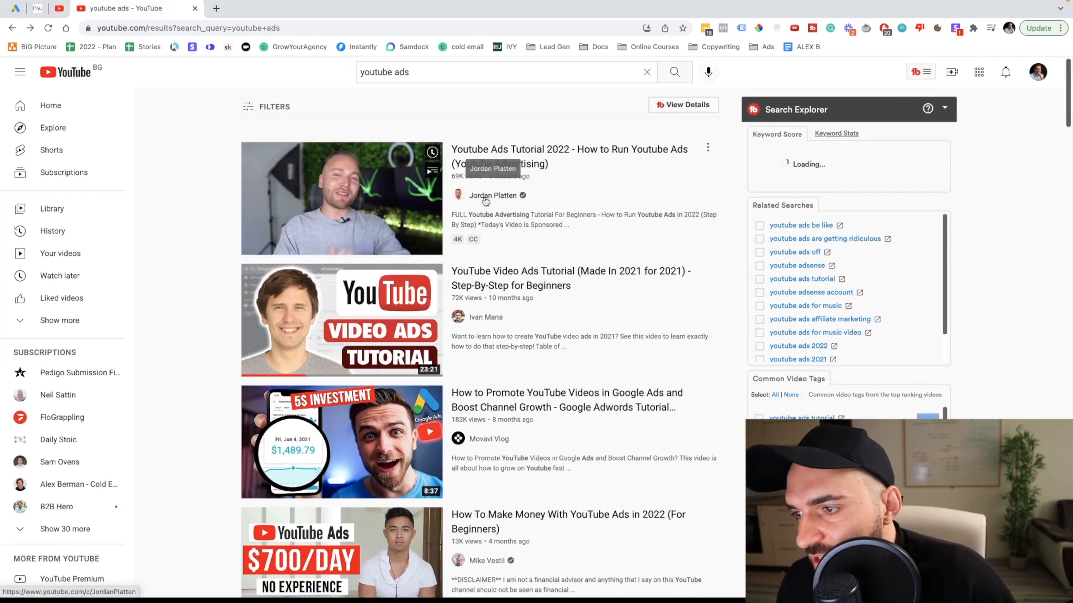
left_click(486, 199)
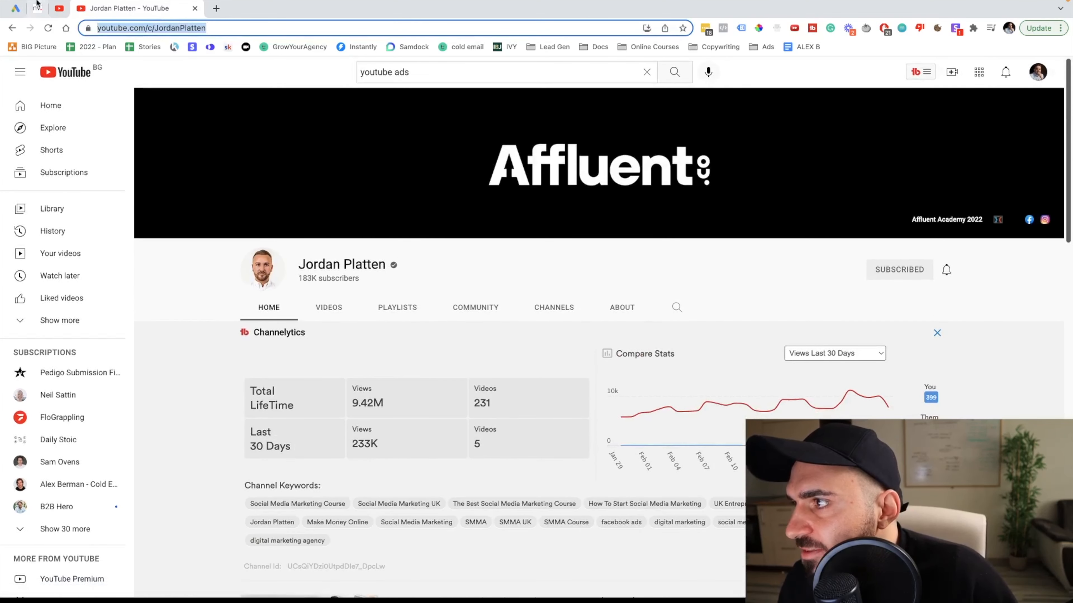
Step: Return to Google Ads and rename the BECKER #2 campaign as "5 day challenge - book appointments - COLD | Jordan"
left_click(34, 8)
left_click(16, 8)
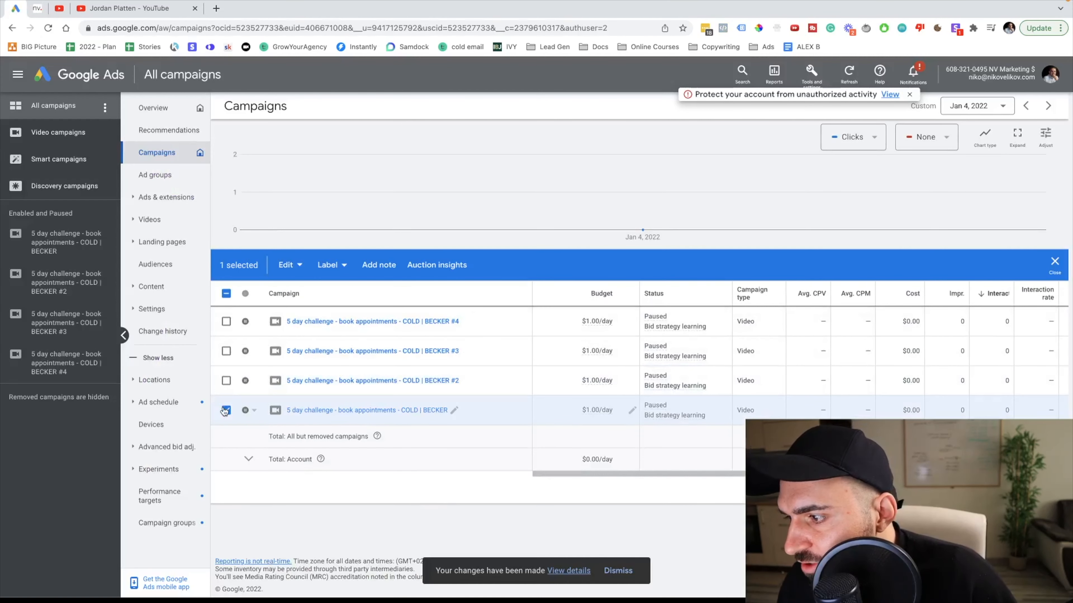
left_click(227, 410)
left_click(227, 381)
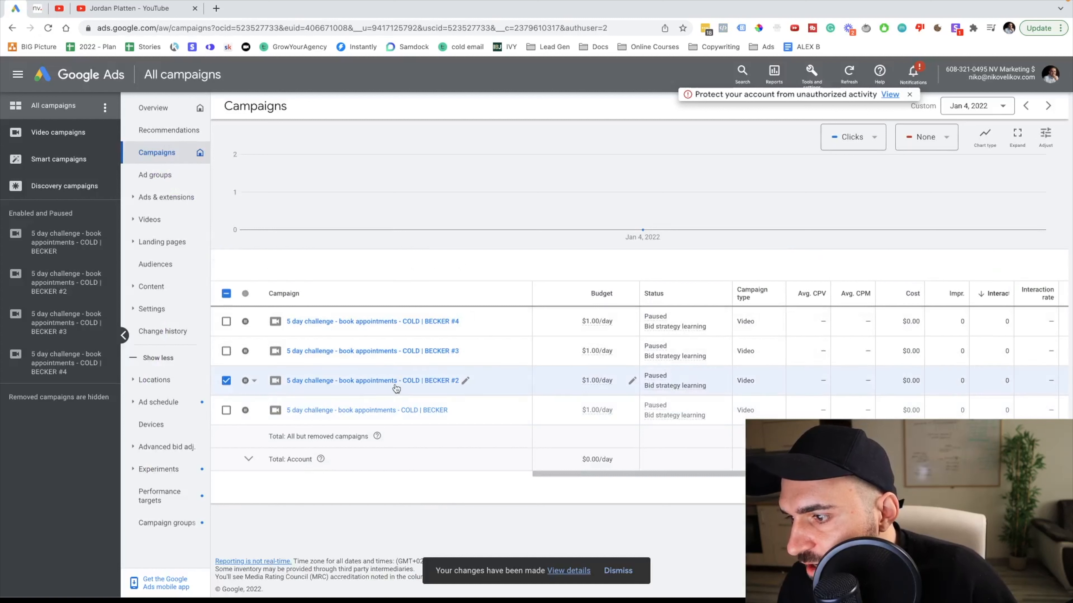
left_click(465, 381)
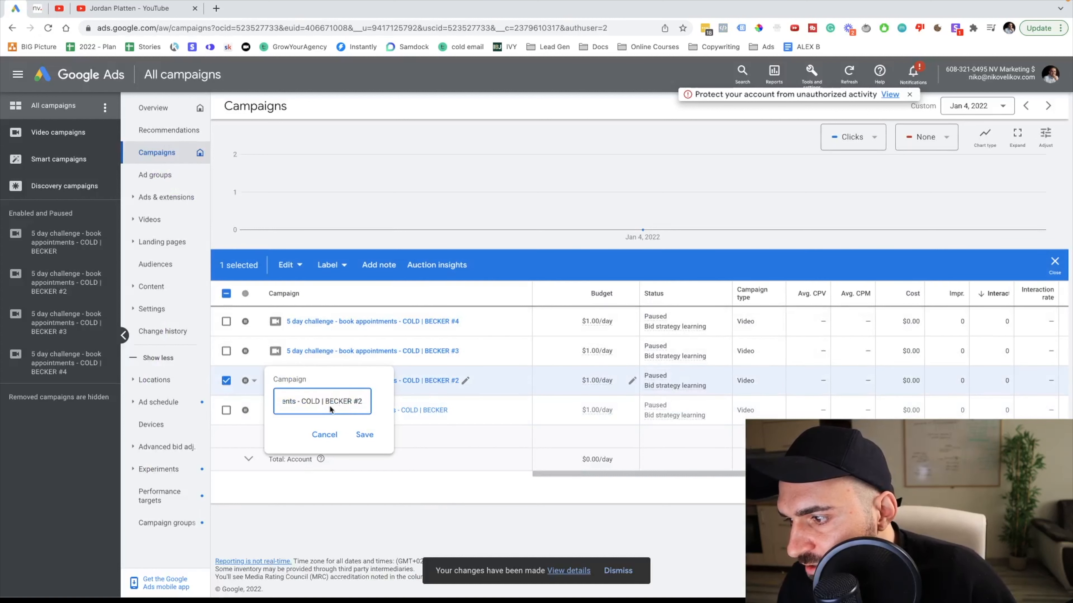
left_click_drag(327, 401, 362, 401)
type("Jordan")
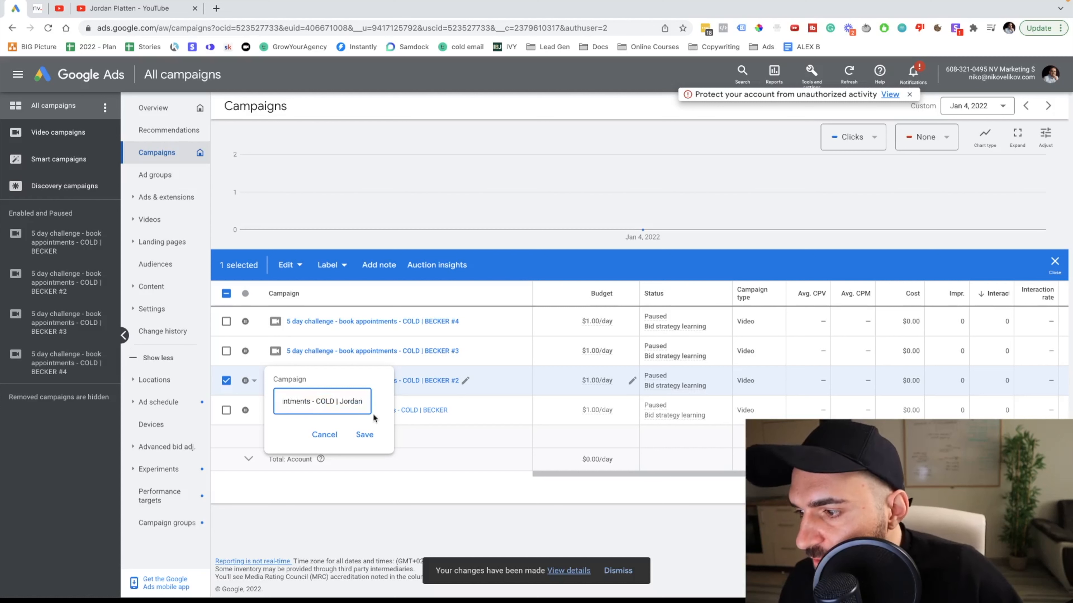
left_click(364, 435)
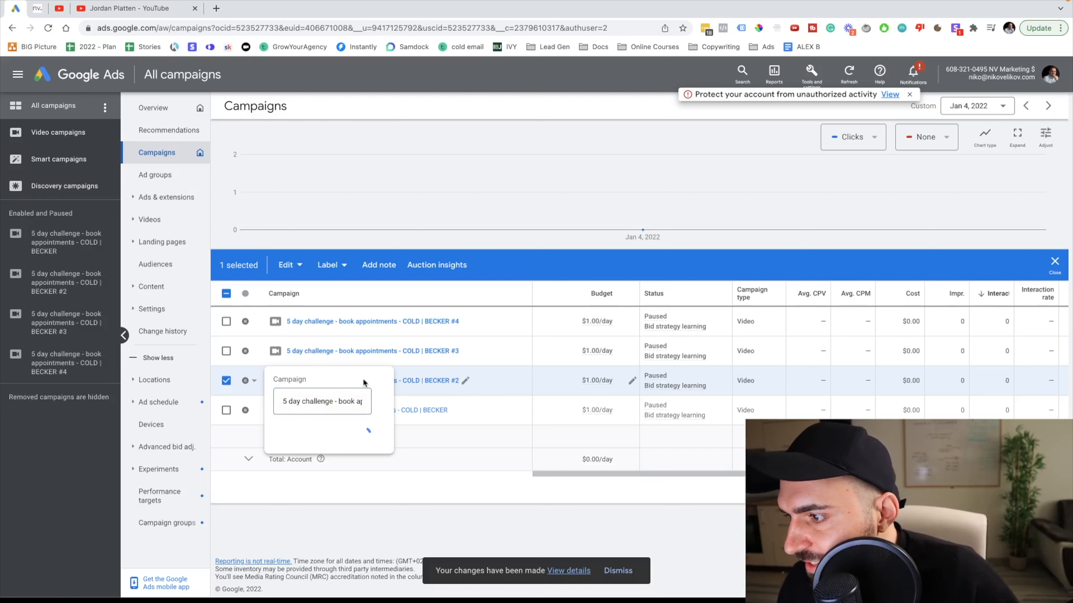
Step: Open placement editing for the BECKER FROM HYROS ad group in the Jordan campaign and remove the Becker Of HYROS channel from the selection
left_click(423, 381)
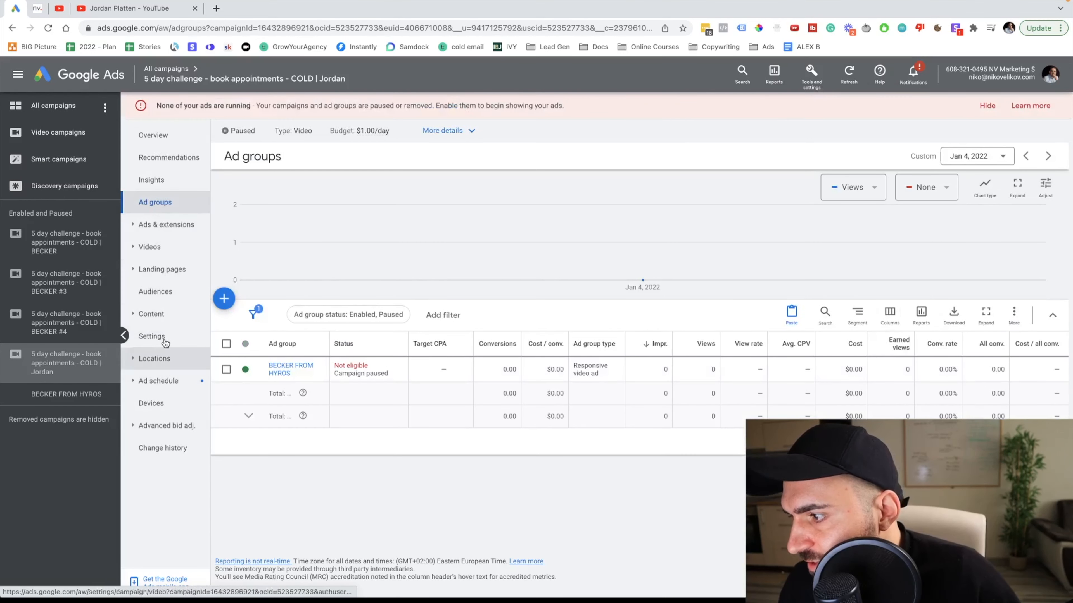
left_click(276, 372)
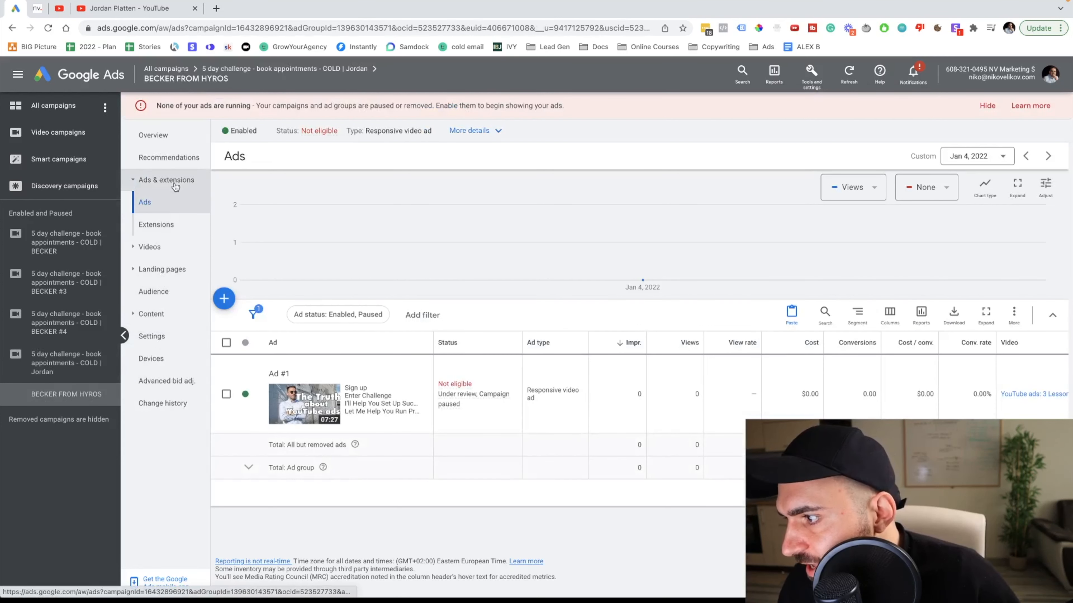
left_click(151, 315)
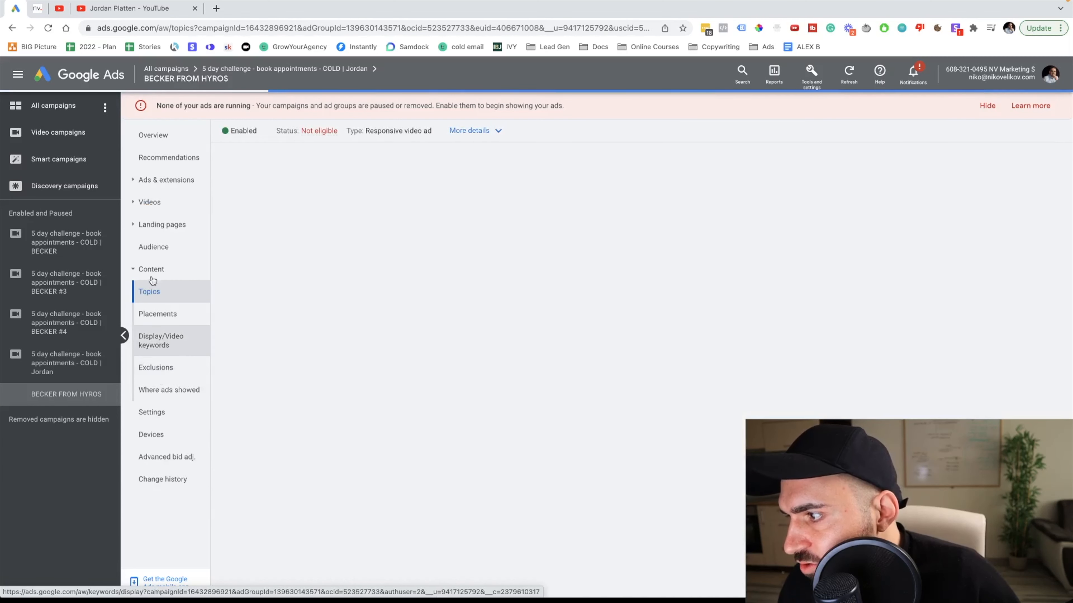
left_click(160, 313)
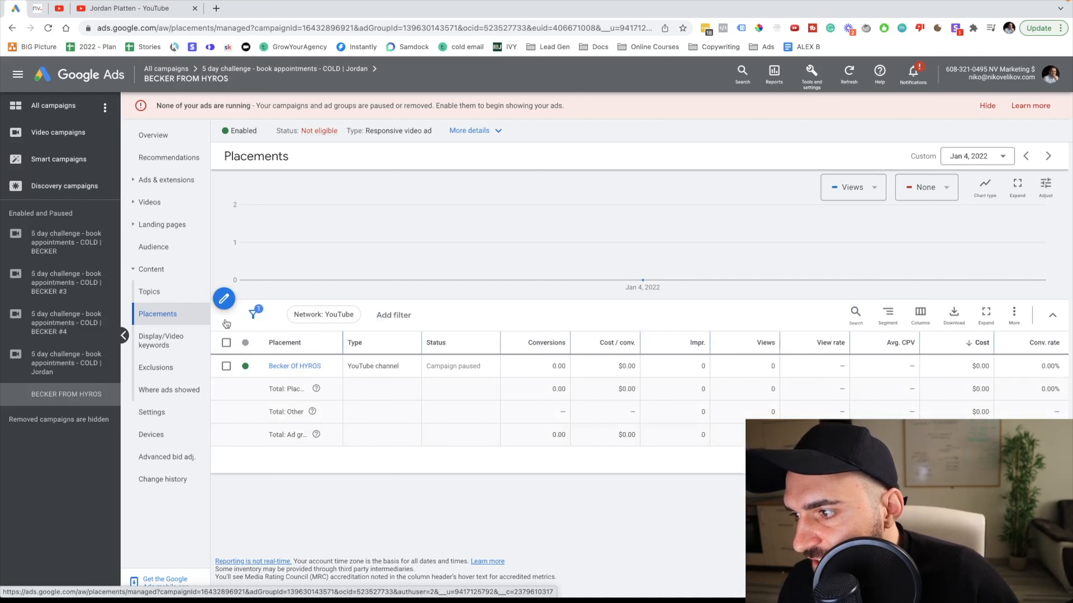
left_click(224, 300)
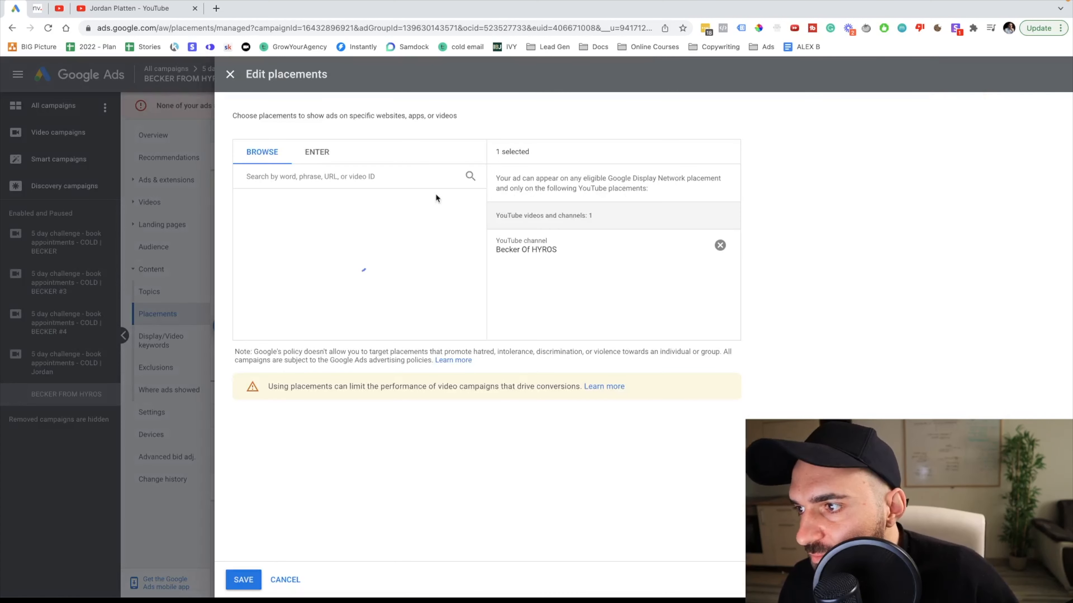
left_click(719, 245)
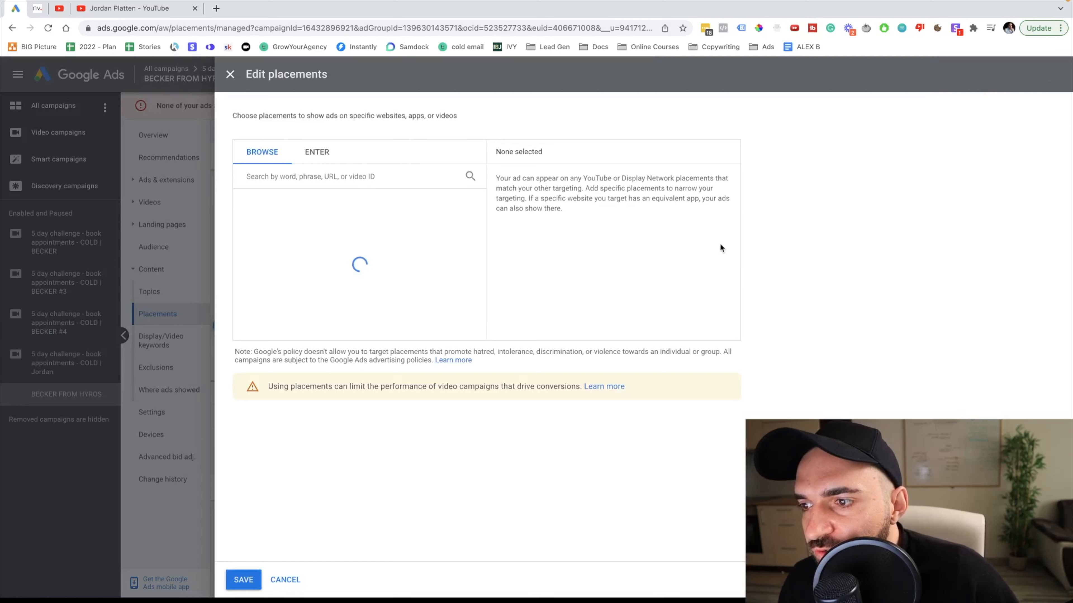
left_click(349, 176)
type("https://www.youtube.com/c/JordanPlatten")
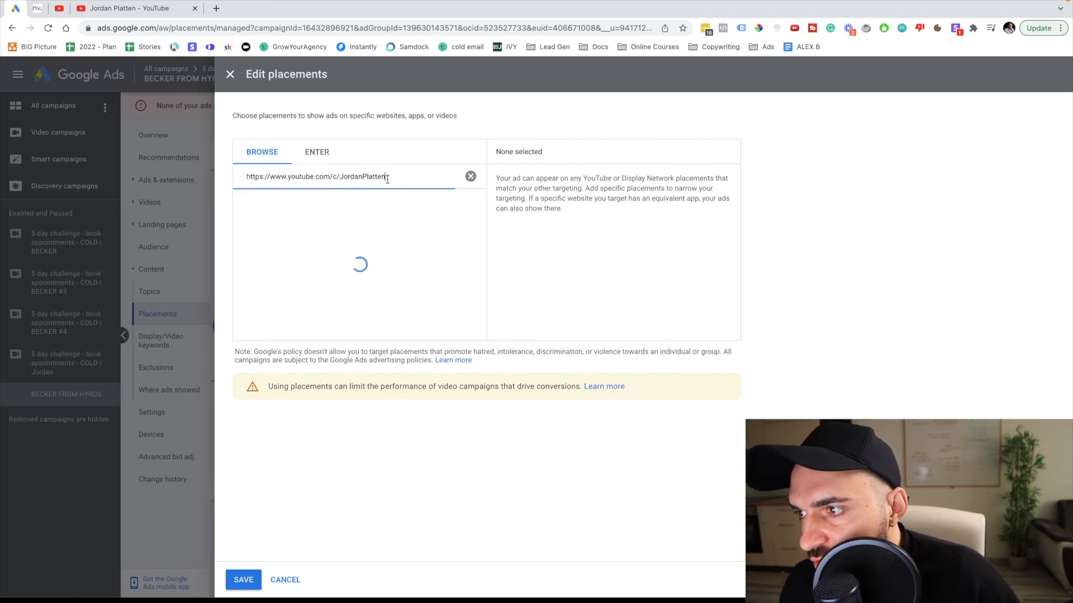
left_click(359, 195)
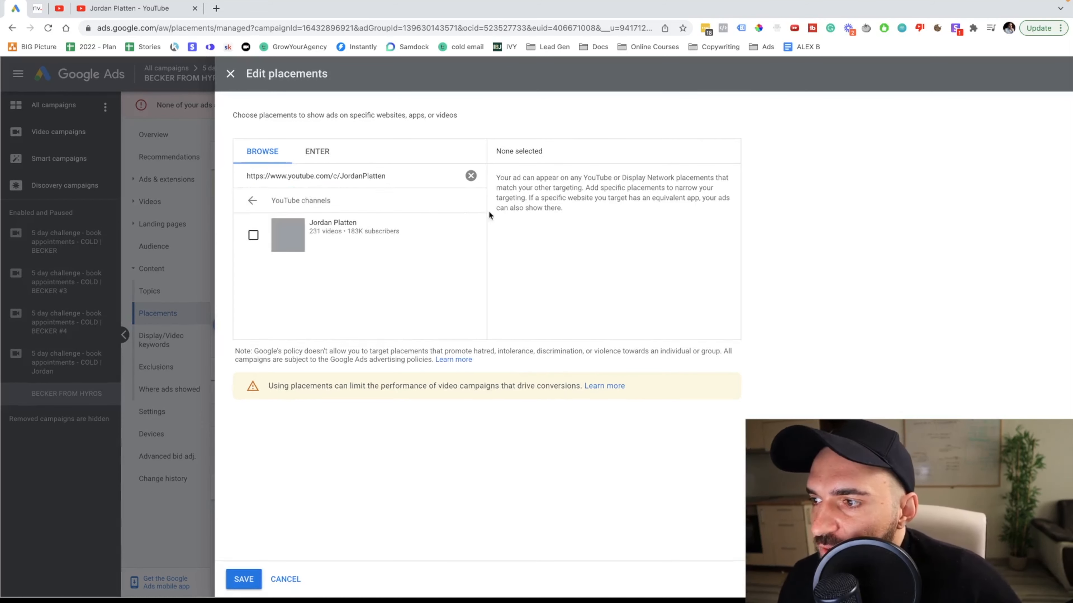
left_click(253, 236)
left_click(244, 579)
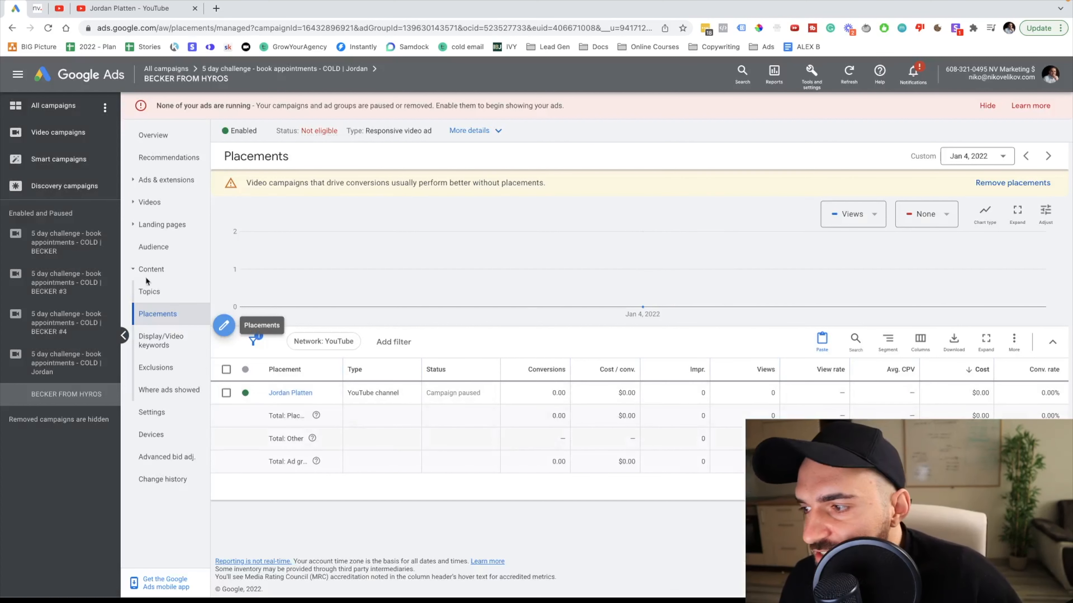
Step: Leave the ad group and return to the campaign list for all campaigns
left_click(163, 136)
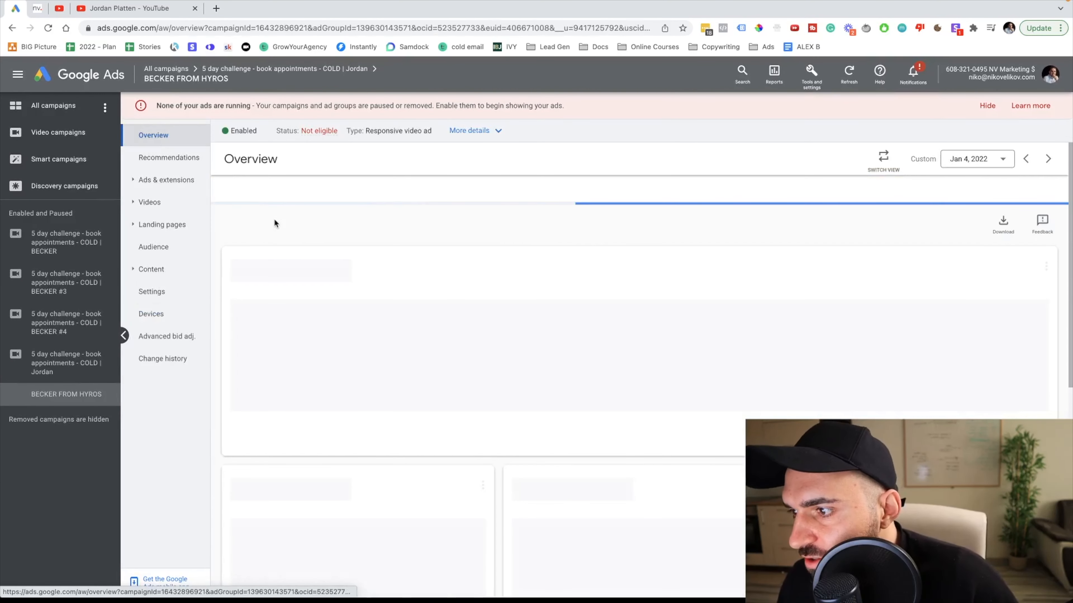
left_click(71, 111)
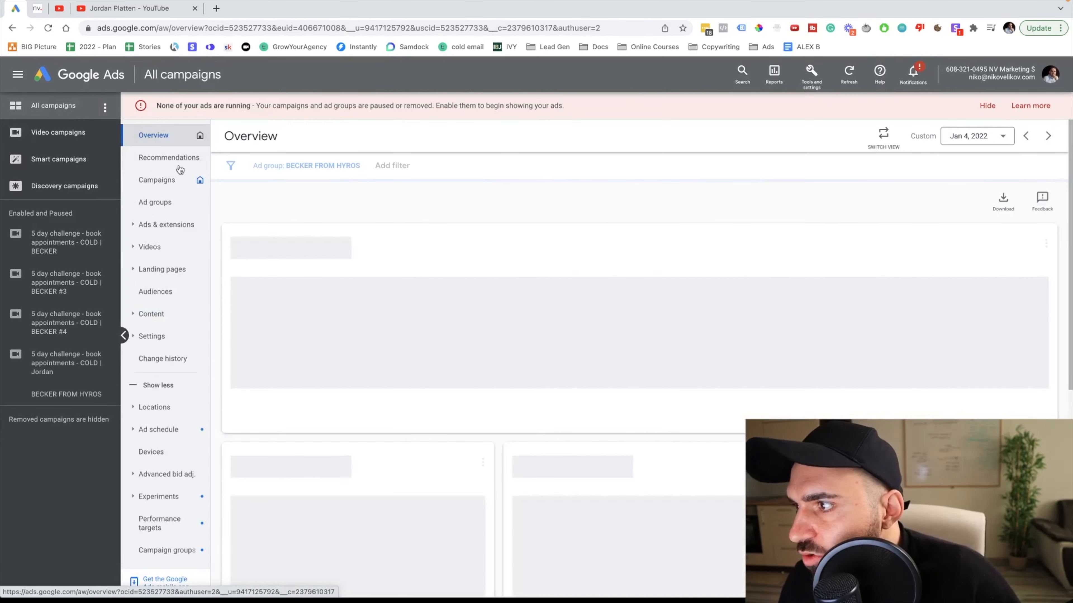
left_click(175, 181)
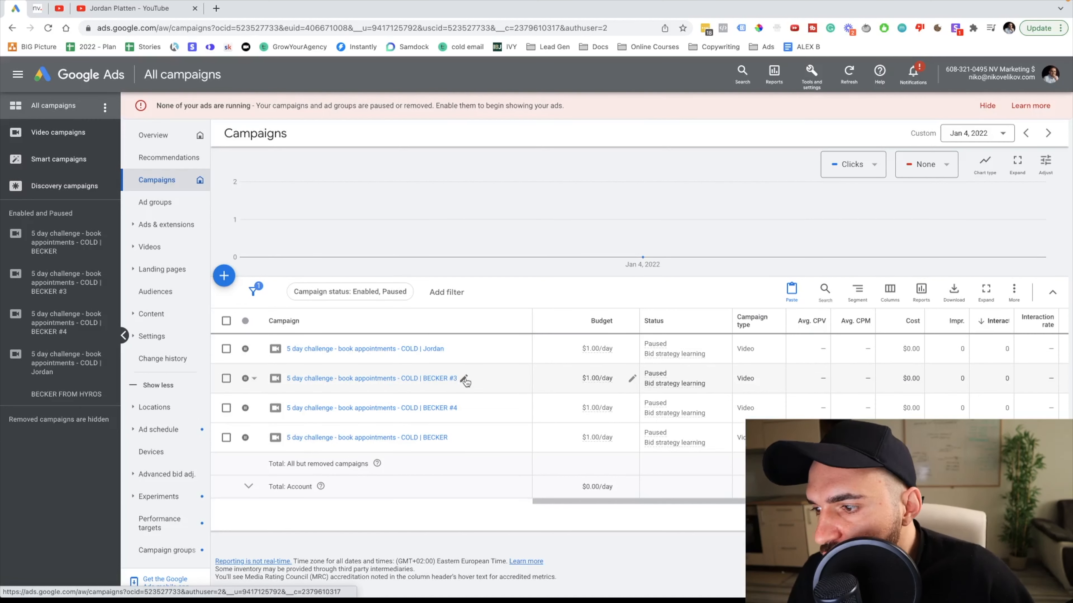
left_click(465, 380)
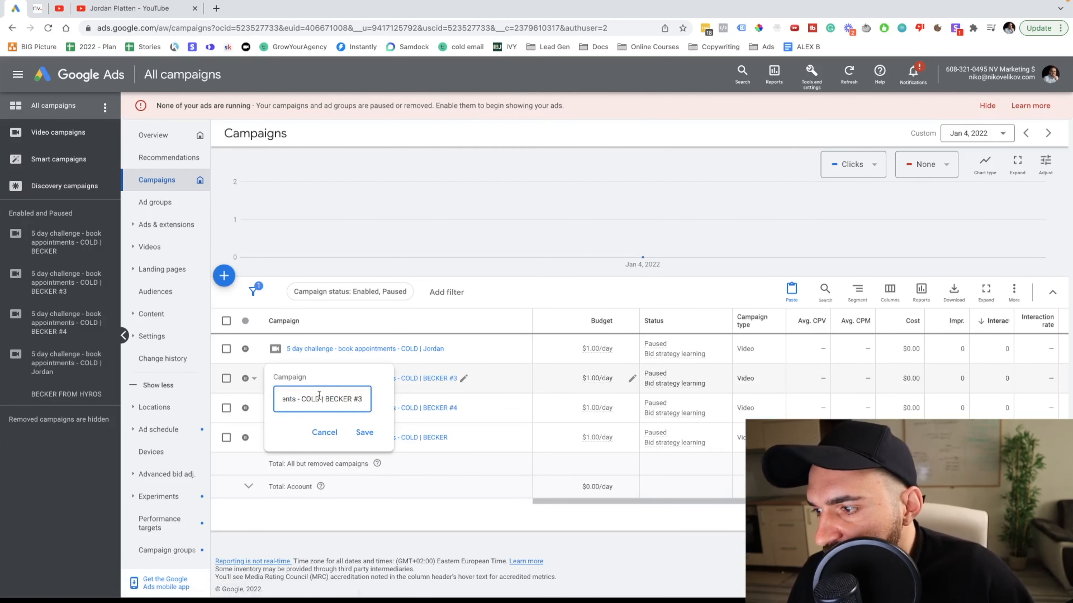
left_click_drag(326, 397, 361, 400)
type("youtube channel")
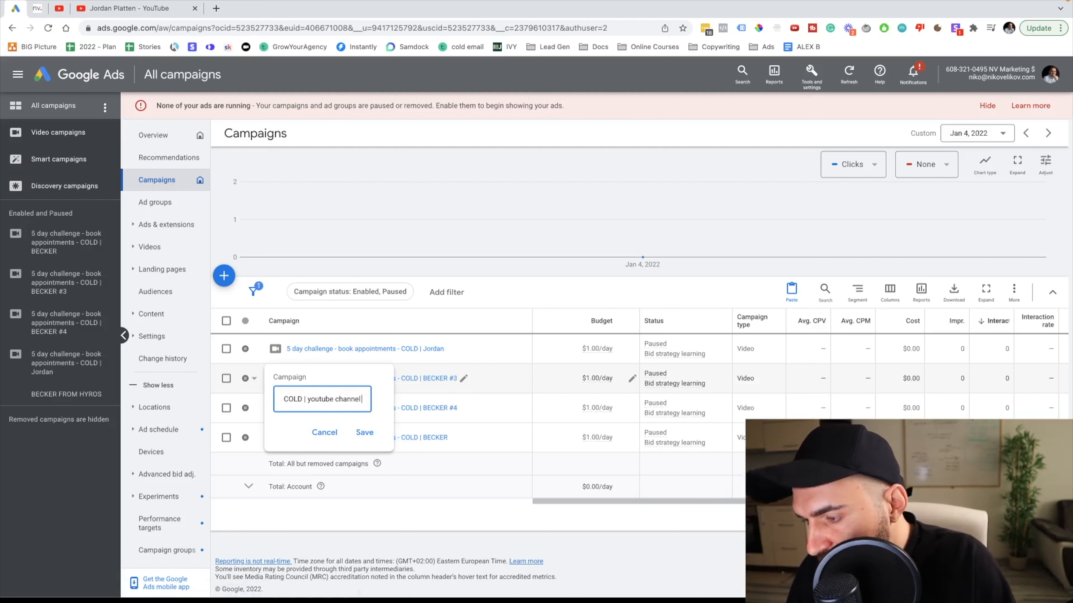
type(" #4")
left_click(461, 412)
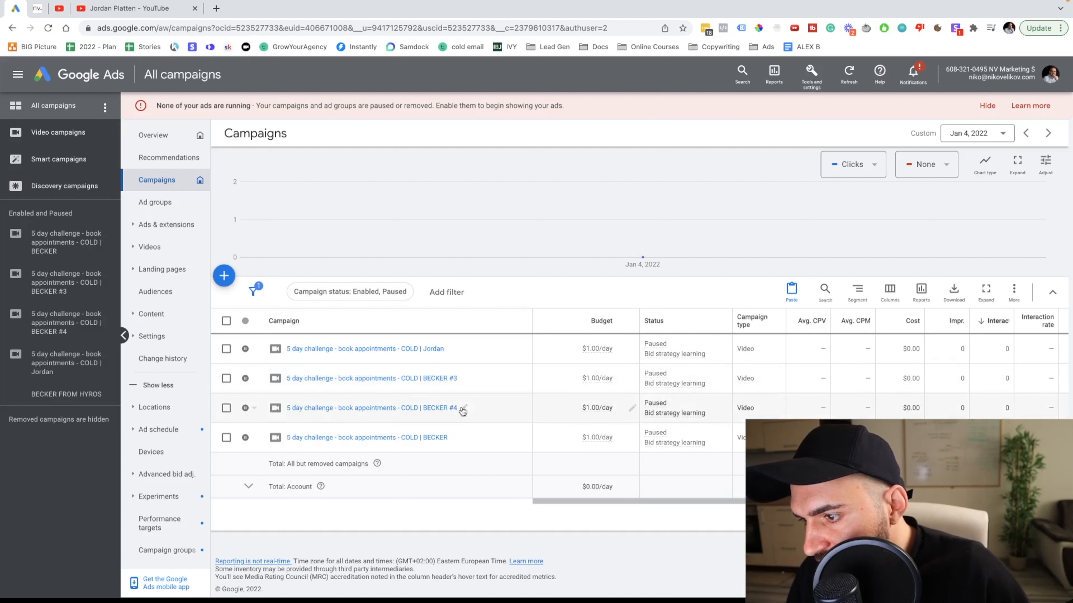
Step: Rename the BECKER #4 campaign as "5 day challenge - book appointments - COLD | yt channel #4"
left_click(463, 409)
double_click(337, 428)
type("yo channel")
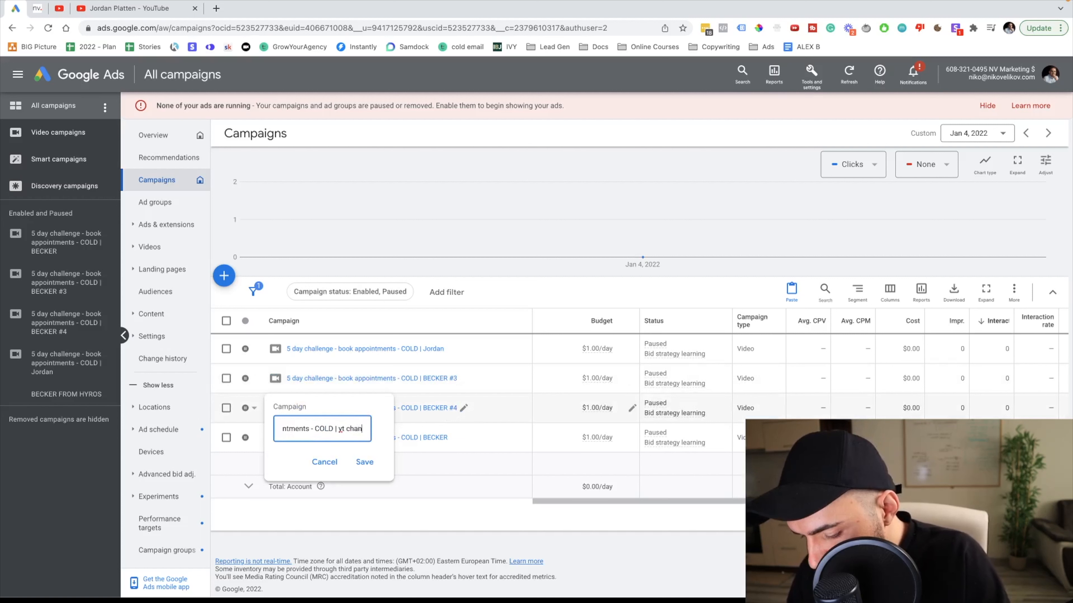
left_click(355, 457)
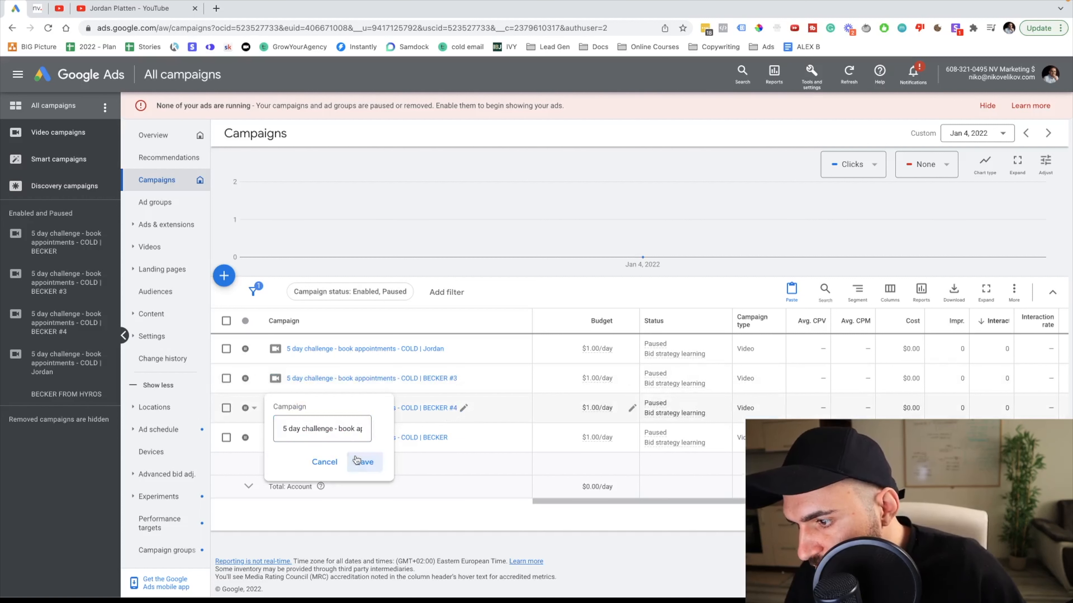
Step: Rename the BECKER #3 campaign as "5 day challenge - book appointments - COLD | yt channel #3"
left_click(464, 379)
double_click(331, 398)
type("yt channel")
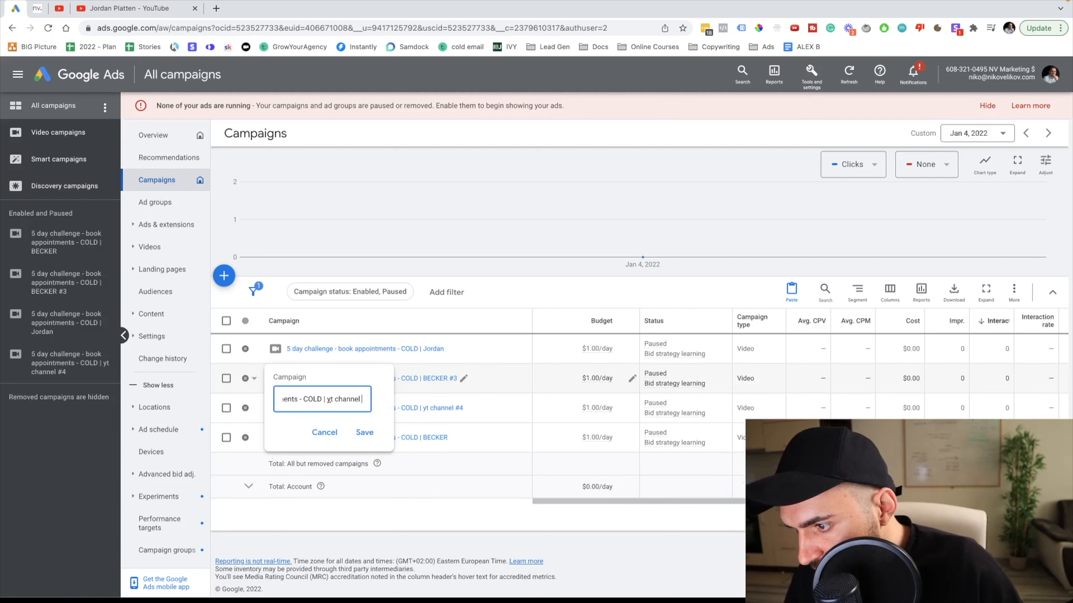
left_click(367, 433)
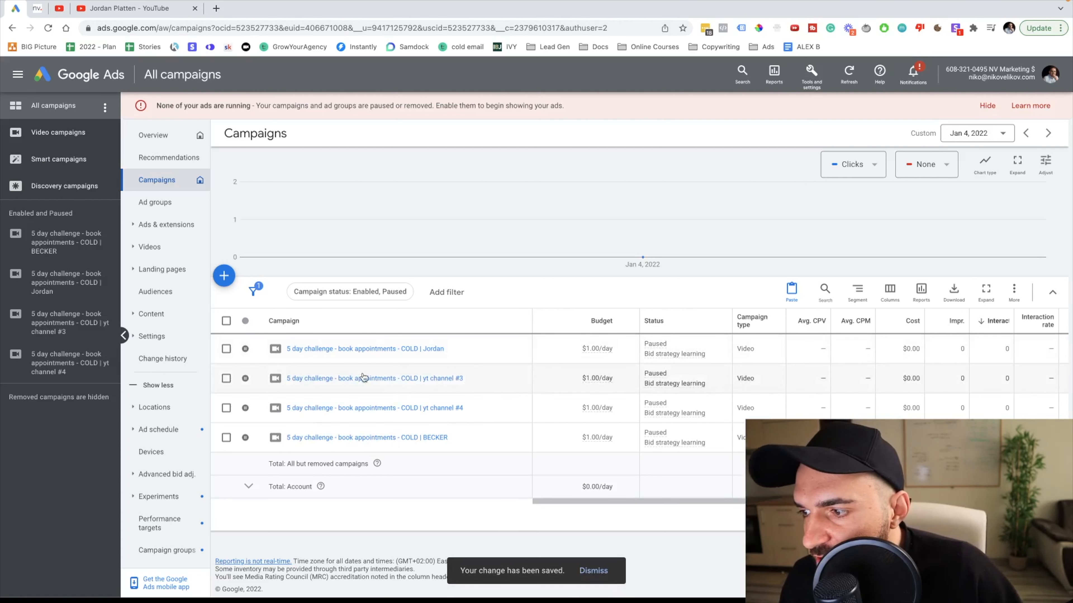
Step: Open placement editing for the BECKER FROM HYROS ad group in the yt channel #3 campaign
left_click(396, 379)
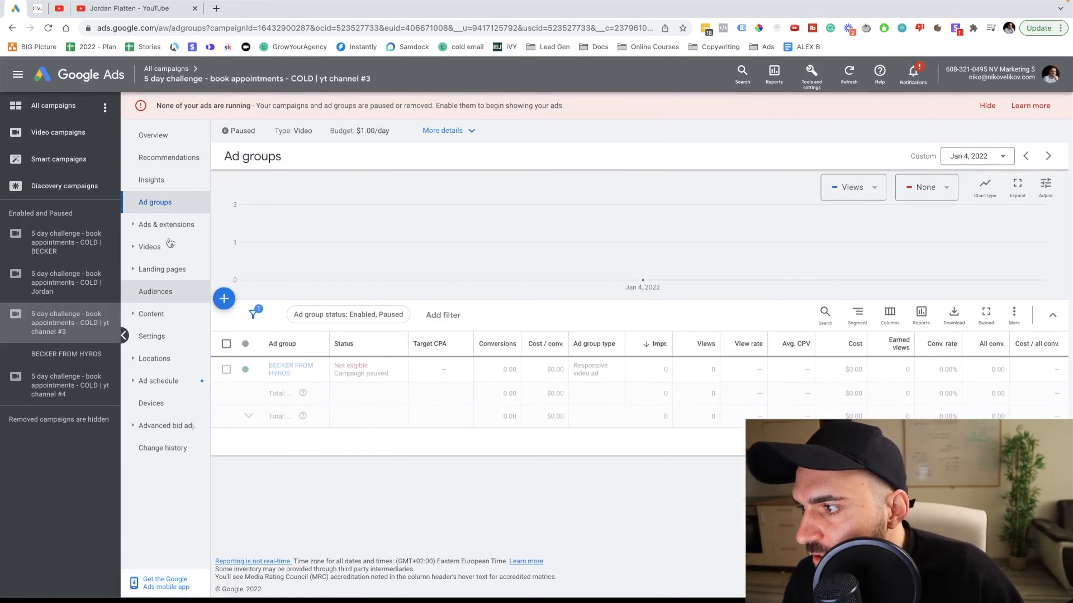
left_click(279, 372)
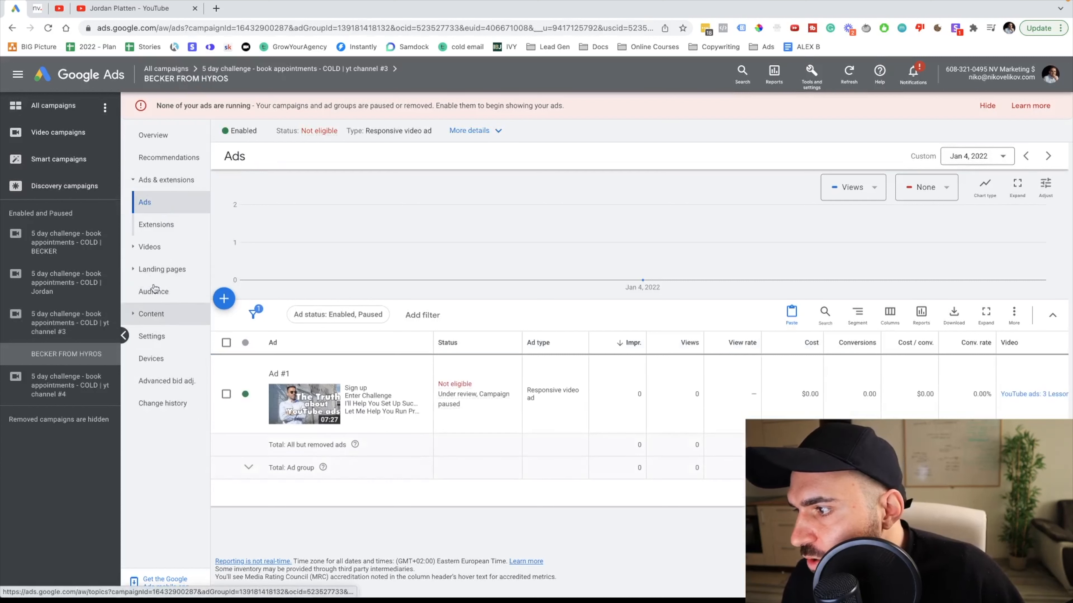
left_click(150, 314)
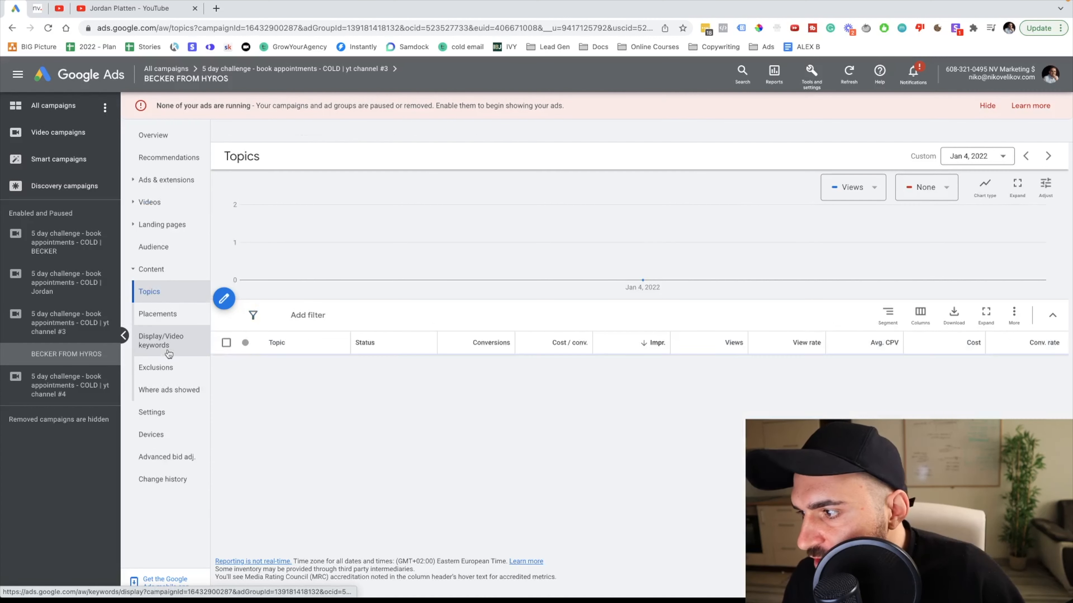
left_click(158, 314)
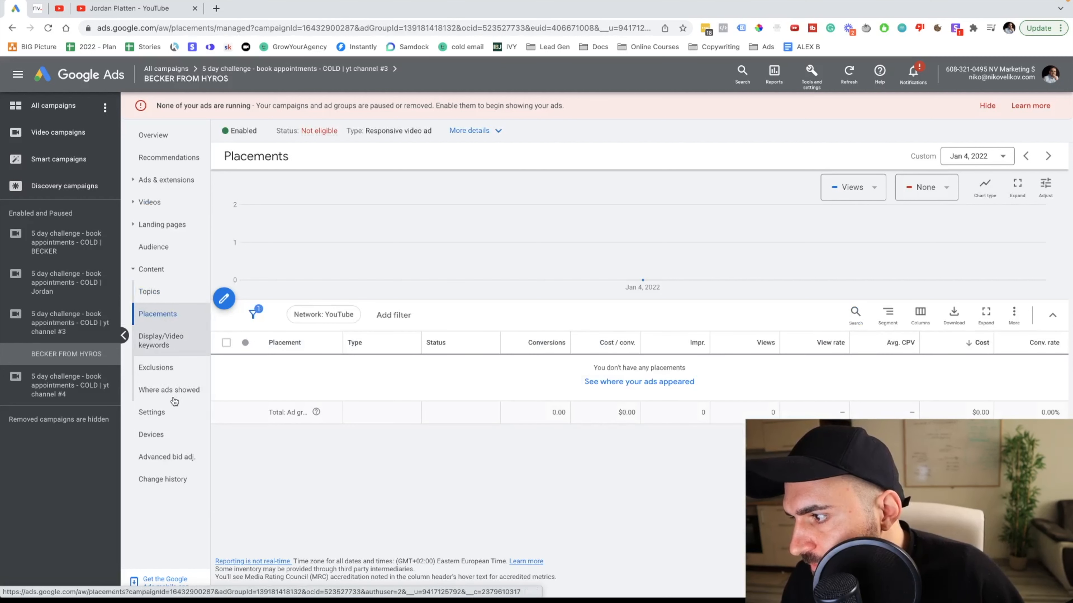
left_click(223, 300)
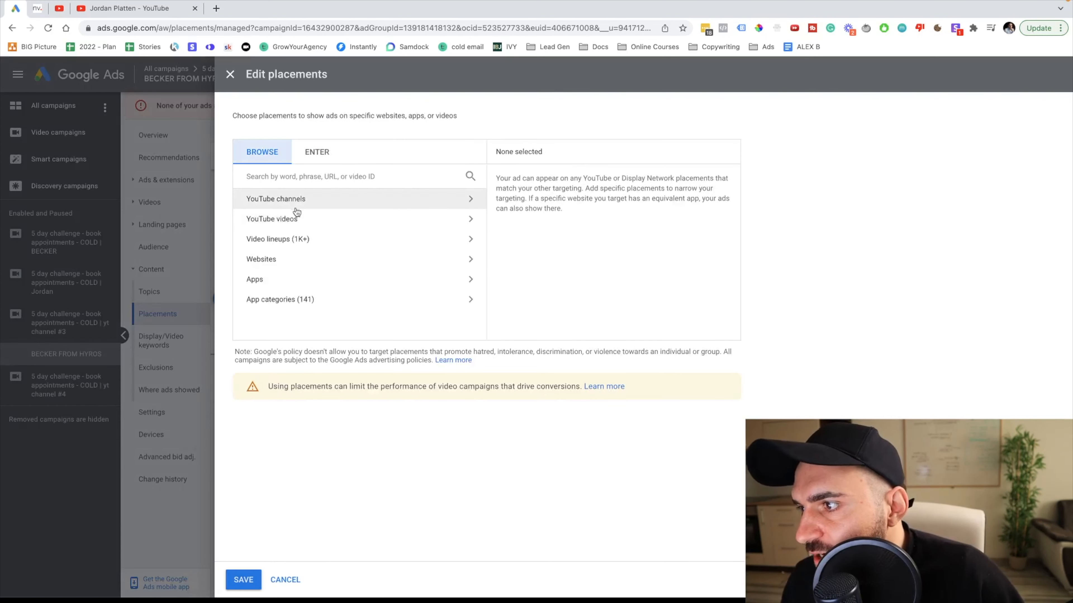
Step: Search the YouTube channel placements for "youtube ads" and look through the matching channels
left_click(292, 200)
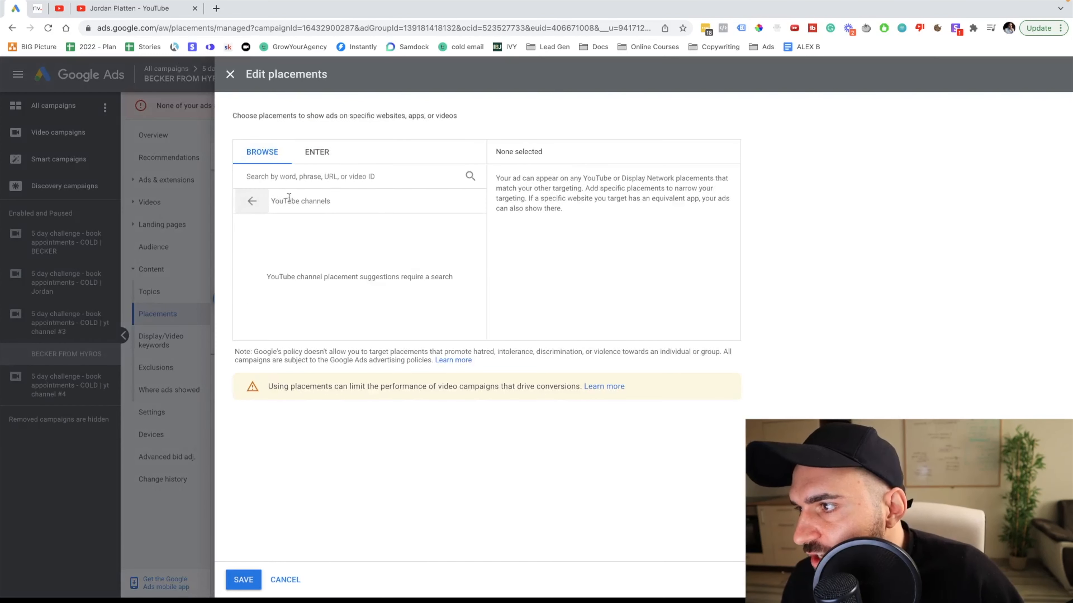
left_click(313, 176)
type("youtube")
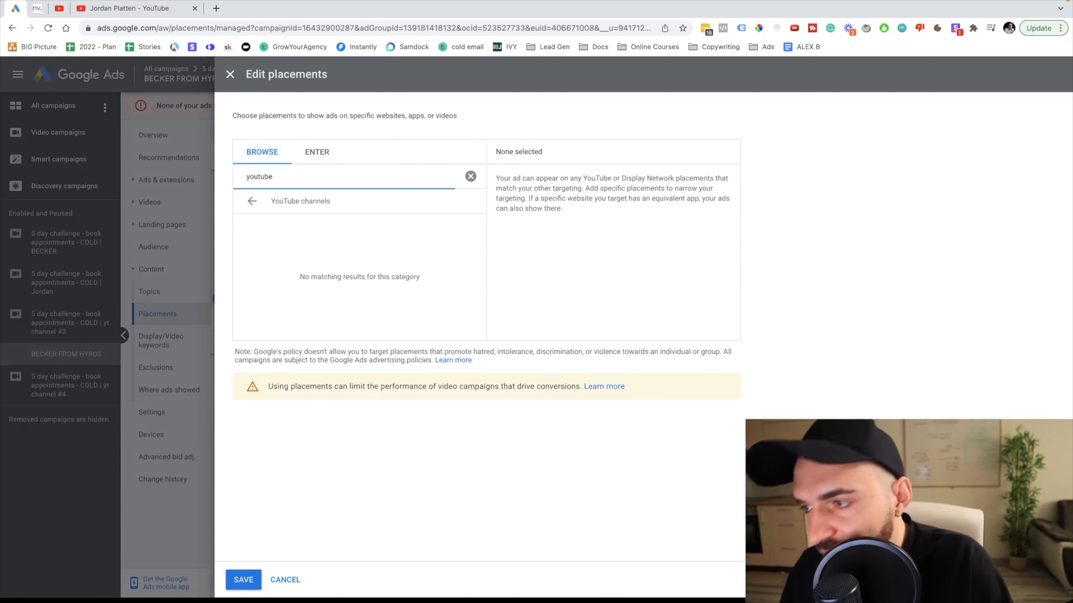
type(" ads")
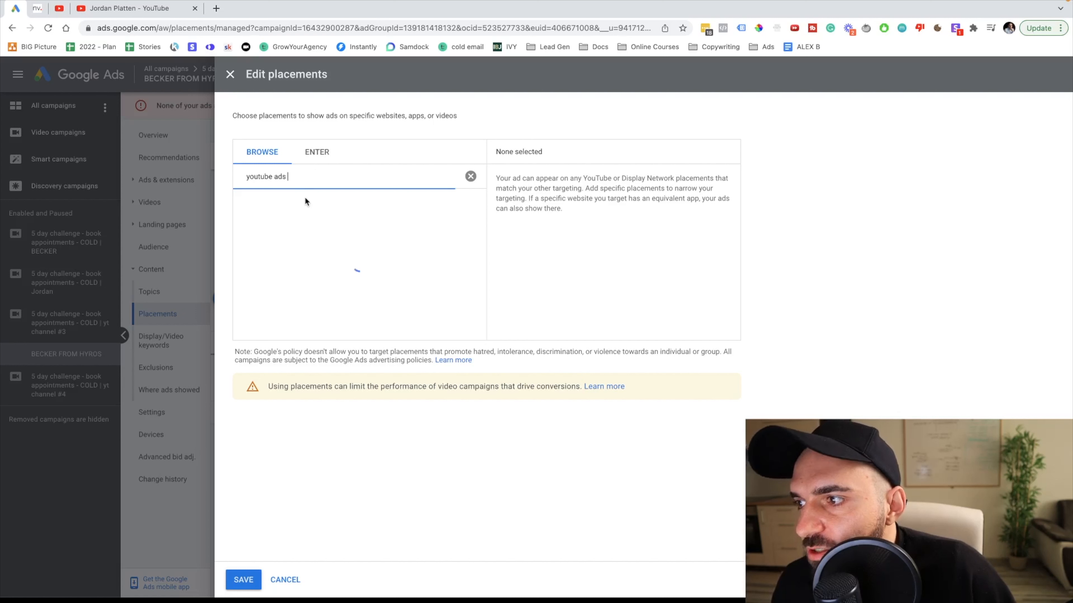
scroll(366, 283, "down", 5)
scroll(367, 283, "down", 5)
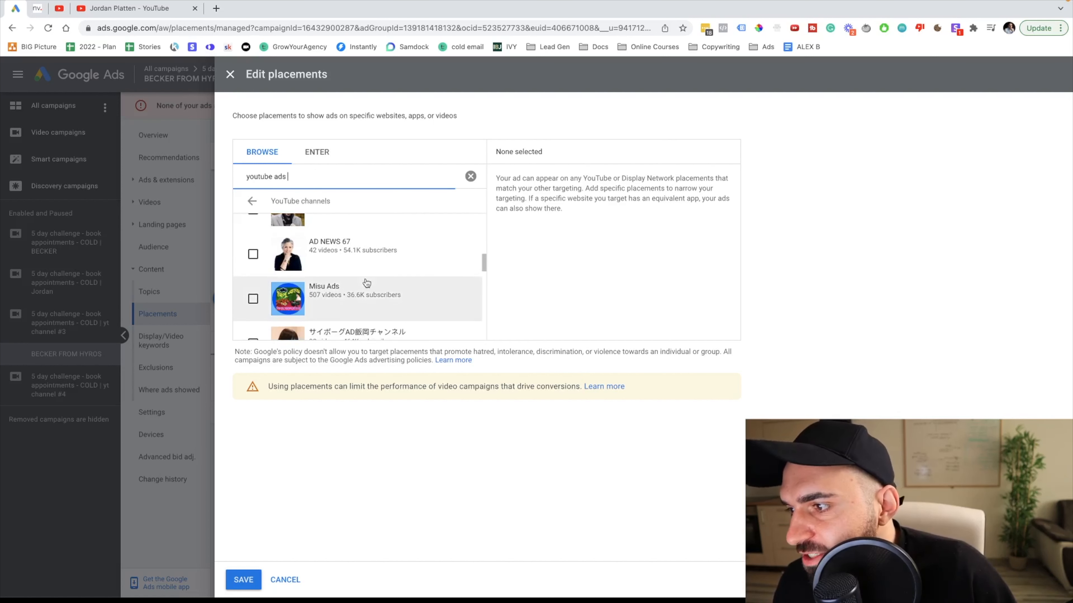
scroll(437, 283, "down", 5)
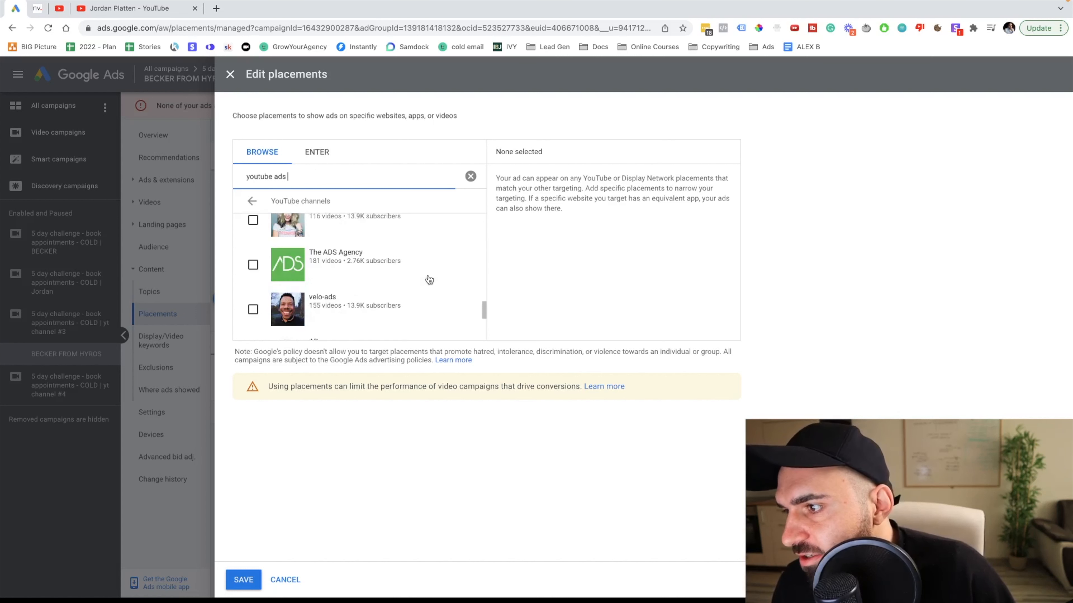
scroll(416, 277, "down", 2)
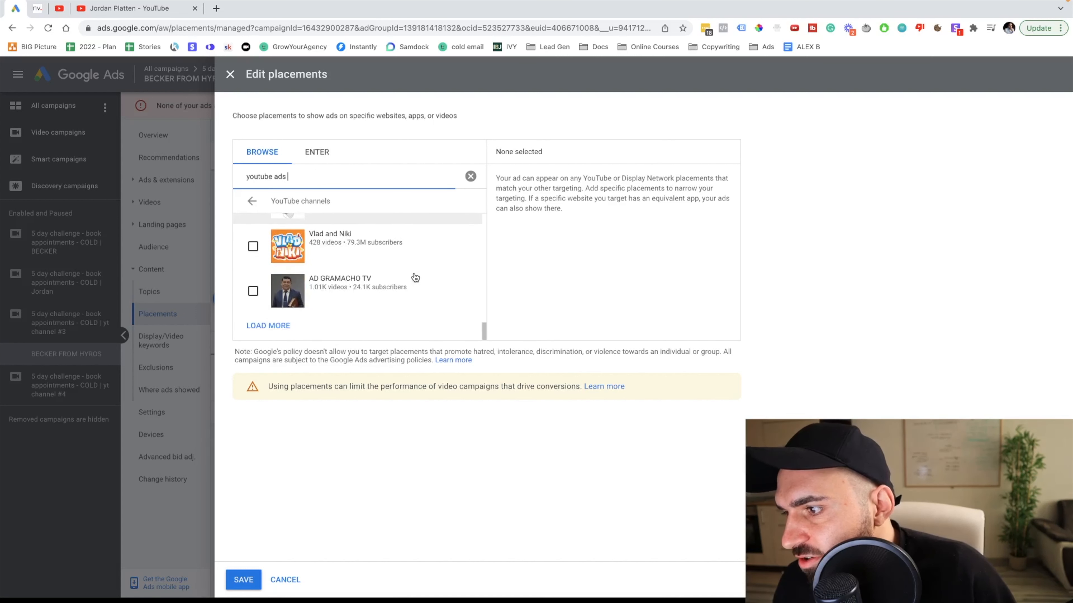
scroll(415, 277, "up", 12)
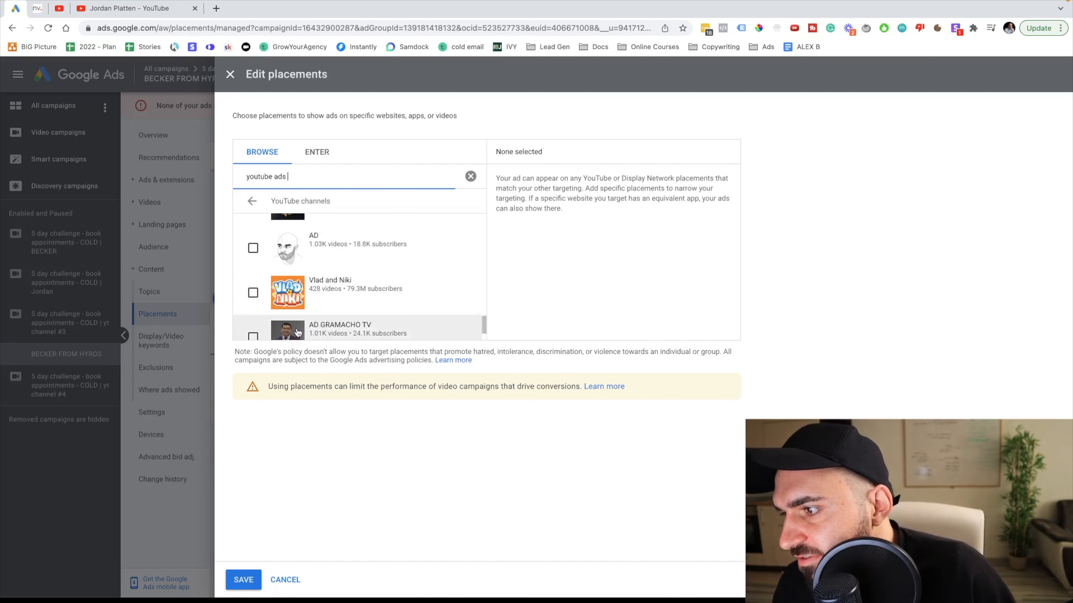
Step: Reopen the YouTube channels category, select AD Sports as the placement and save the placements
left_click(252, 201)
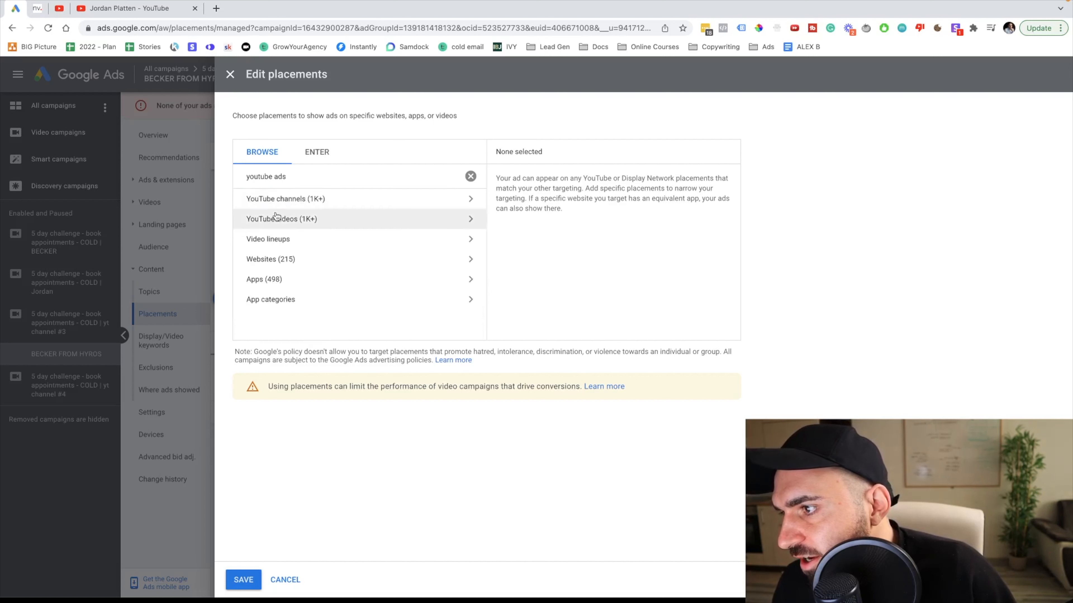
left_click(296, 199)
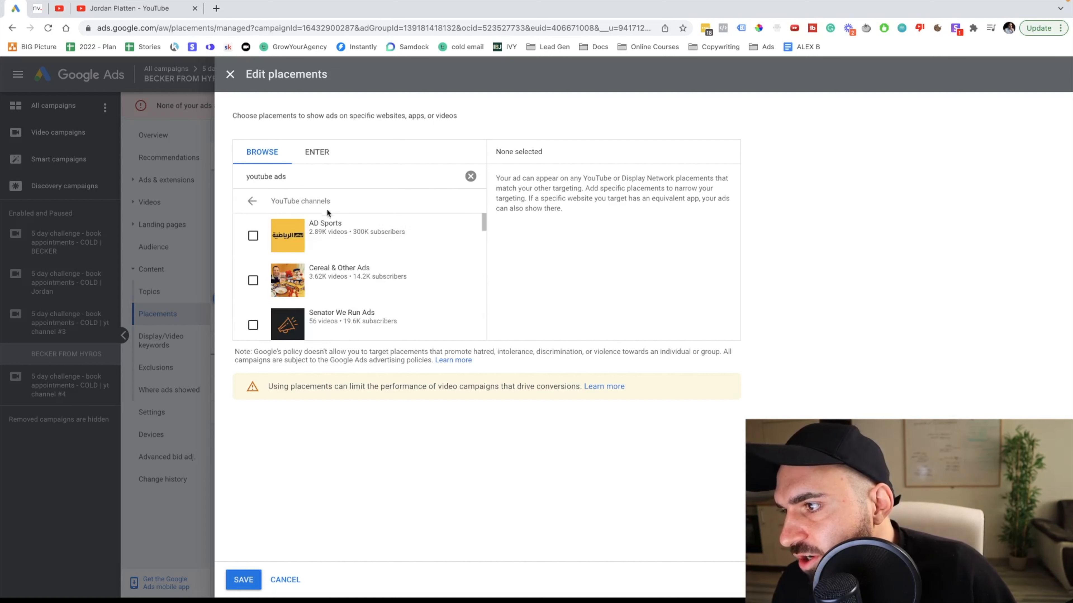
left_click(252, 236)
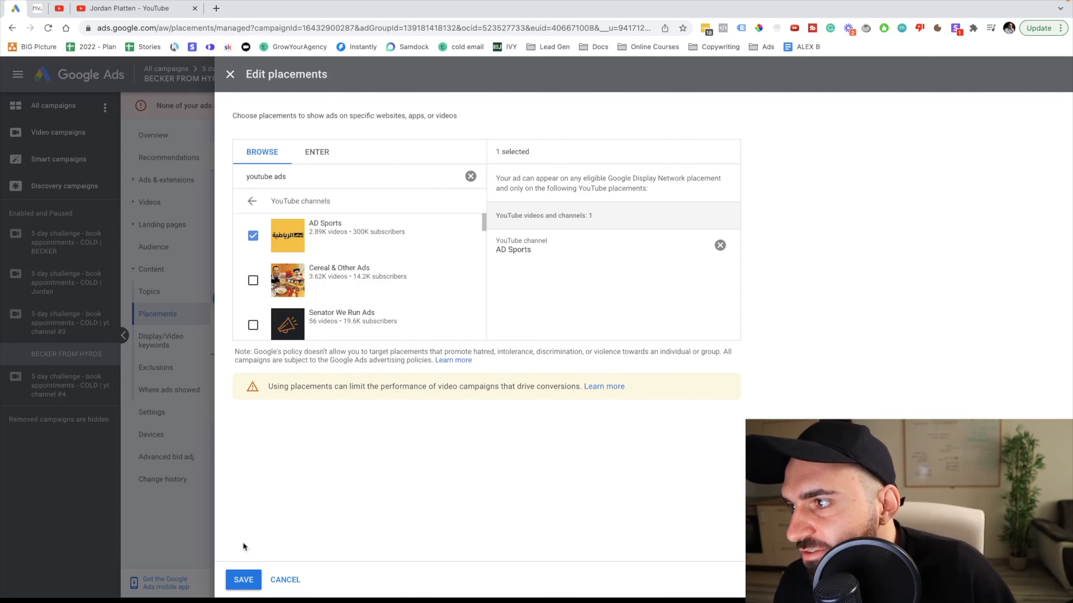
left_click(243, 580)
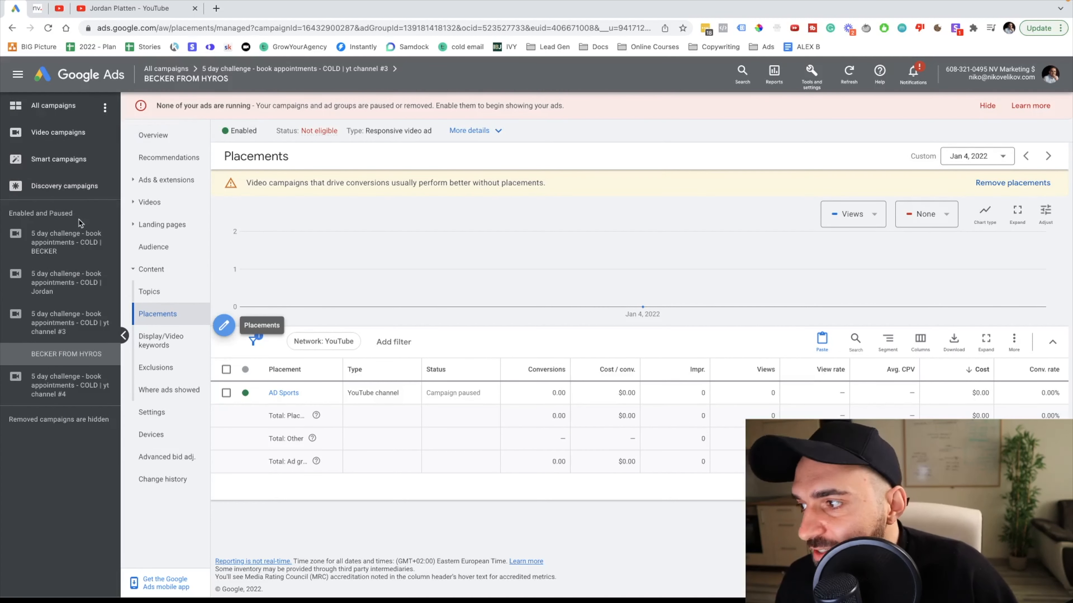
Step: Return to the list of all campaigns and start a new campaign with the Website traffic objective
left_click(45, 110)
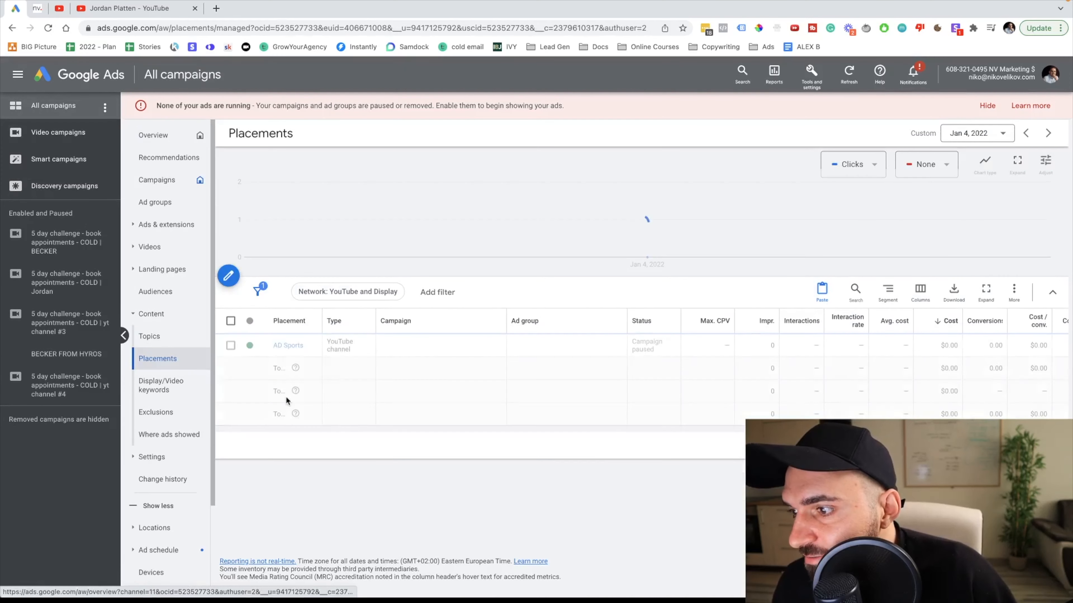
left_click(158, 189)
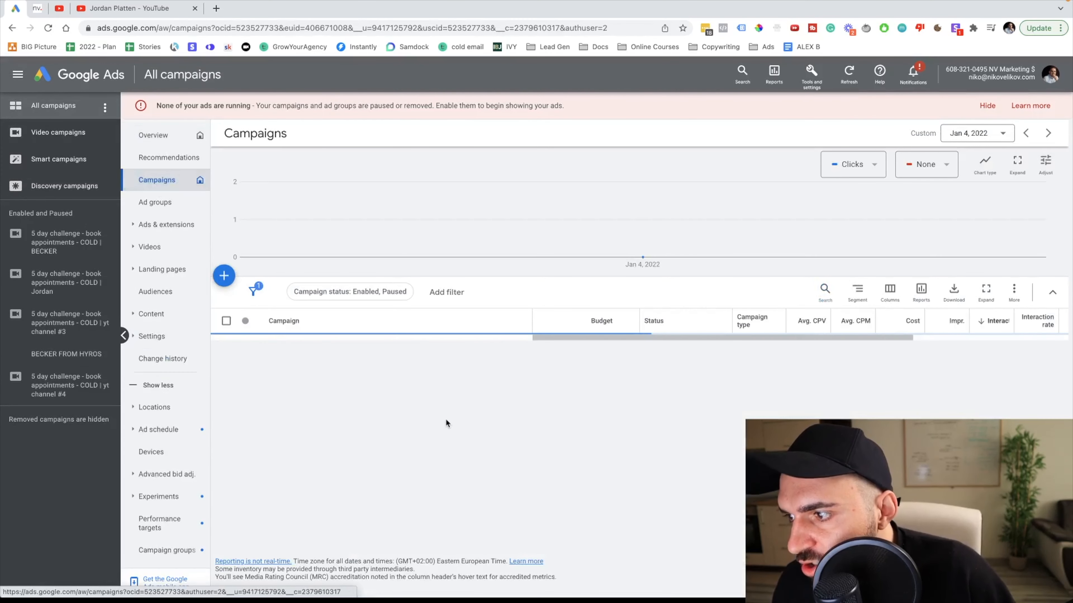
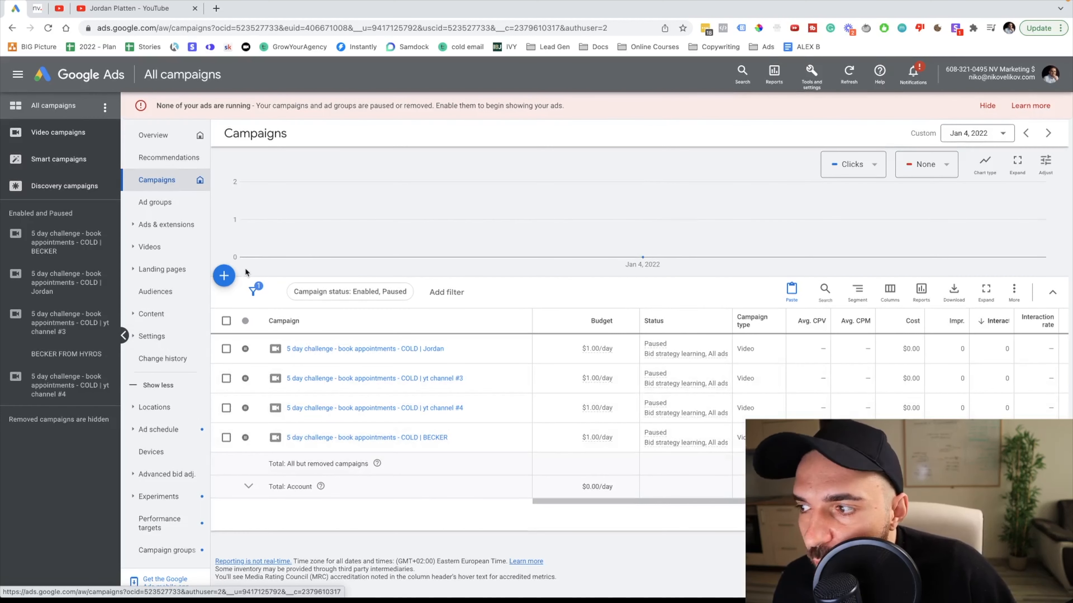
left_click(223, 277)
left_click(235, 293)
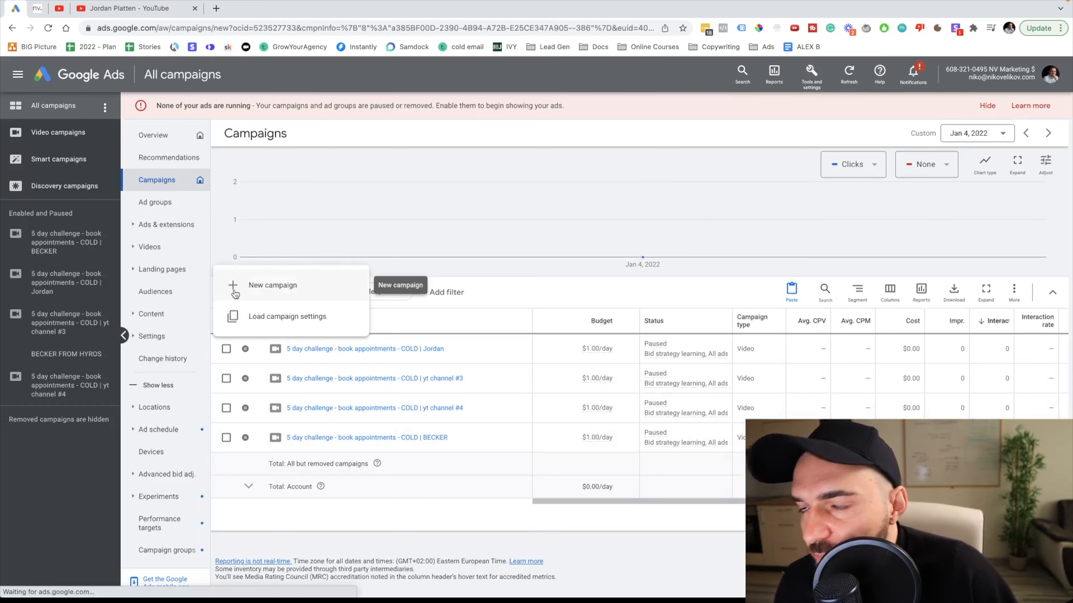
left_click(579, 311)
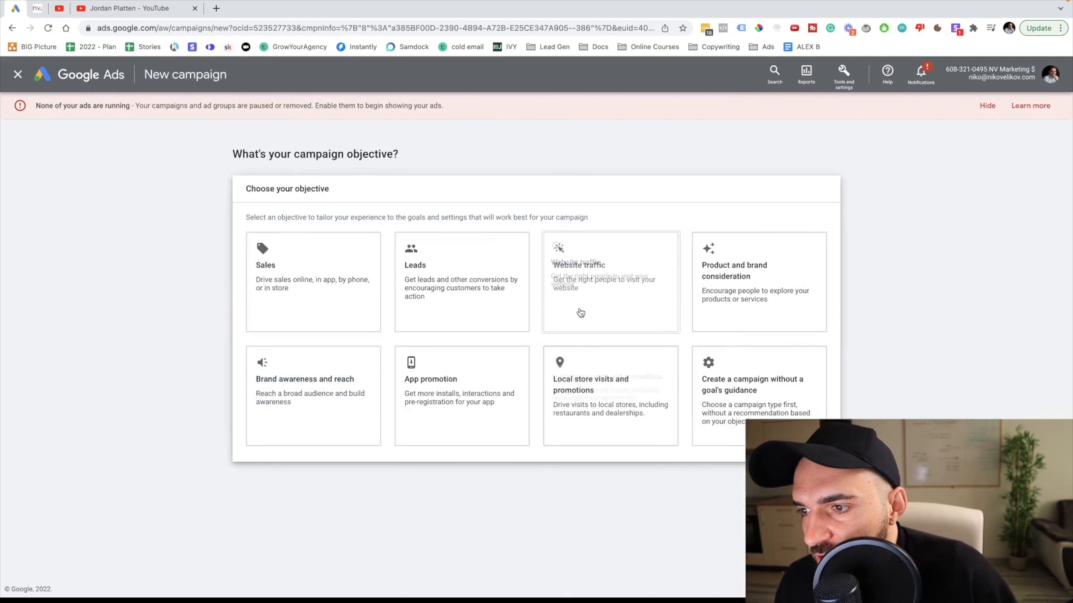
scroll(510, 242, "down", 5)
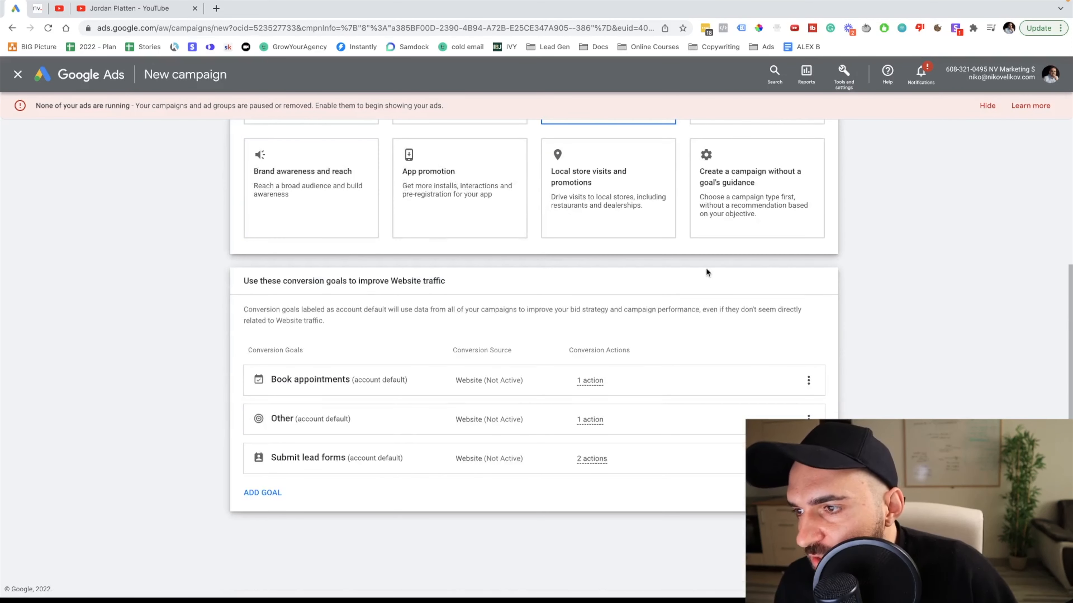
Step: Remove the Other and Submit lead forms conversion goals from the campaign, keeping only Book appointments
scroll(708, 272, "up", 5)
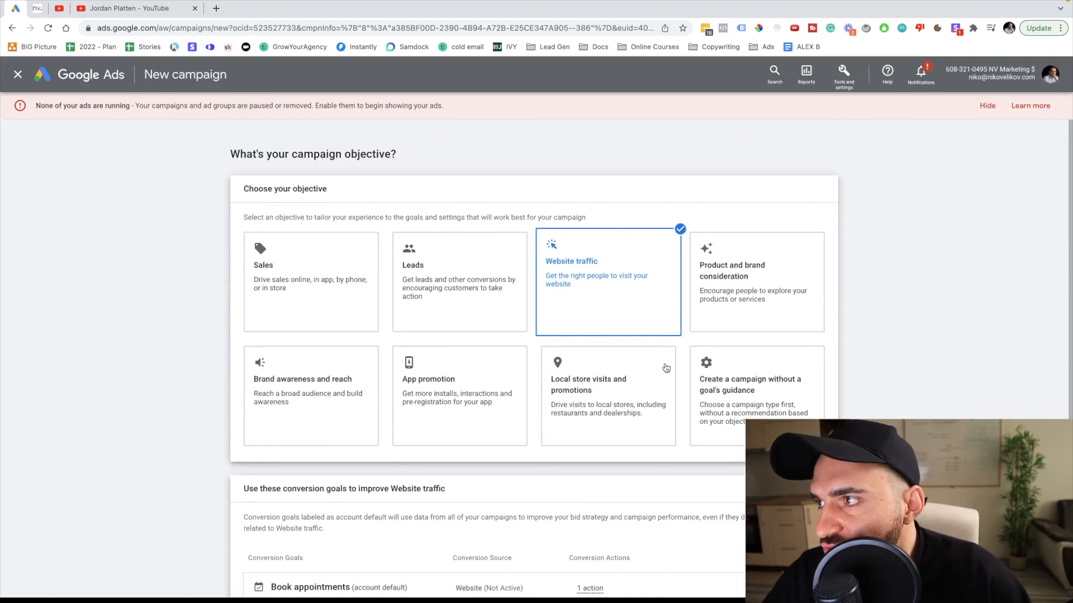
scroll(587, 355, "down", 5)
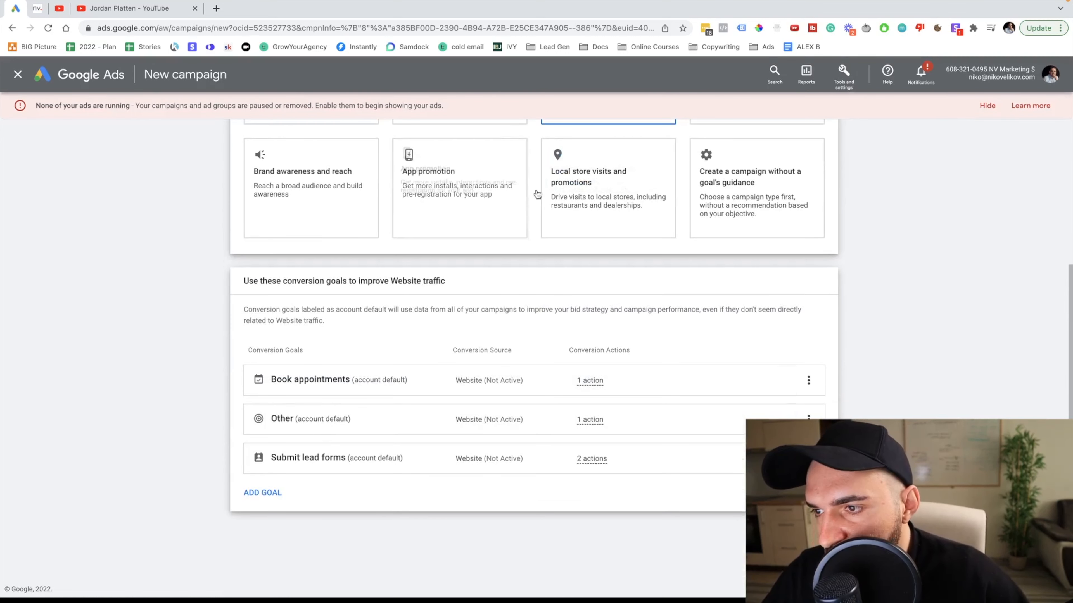
scroll(608, 208, "up", 5)
scroll(628, 405, "down", 5)
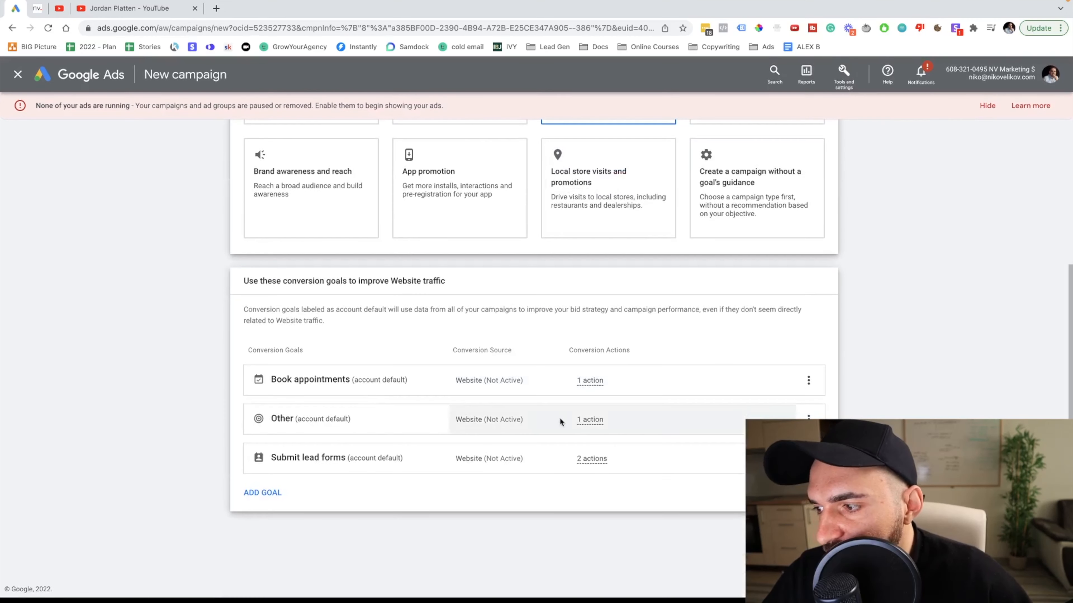
left_click(824, 422)
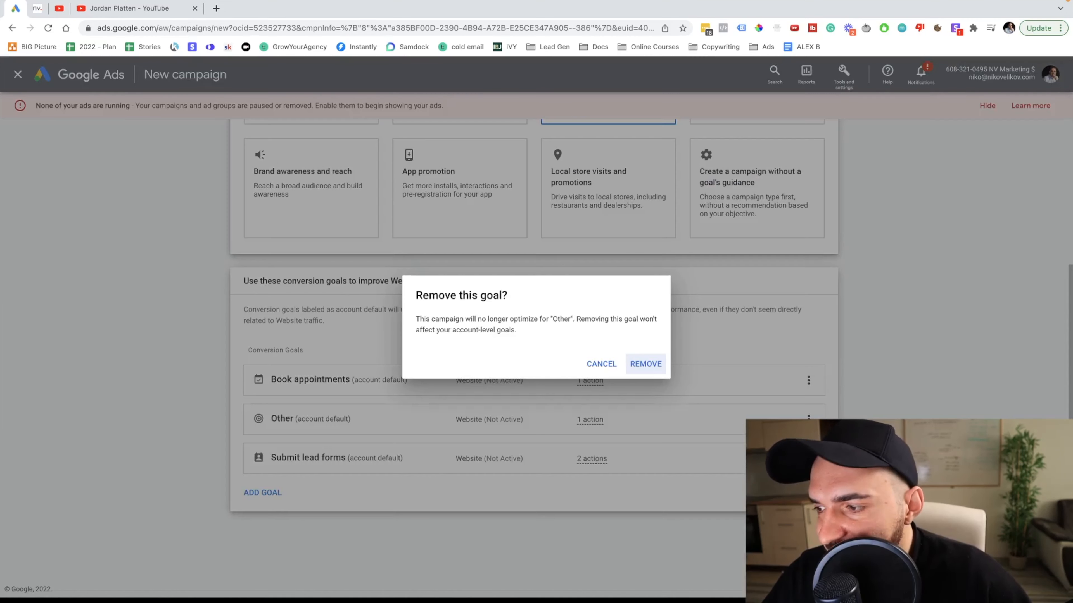
left_click(642, 362)
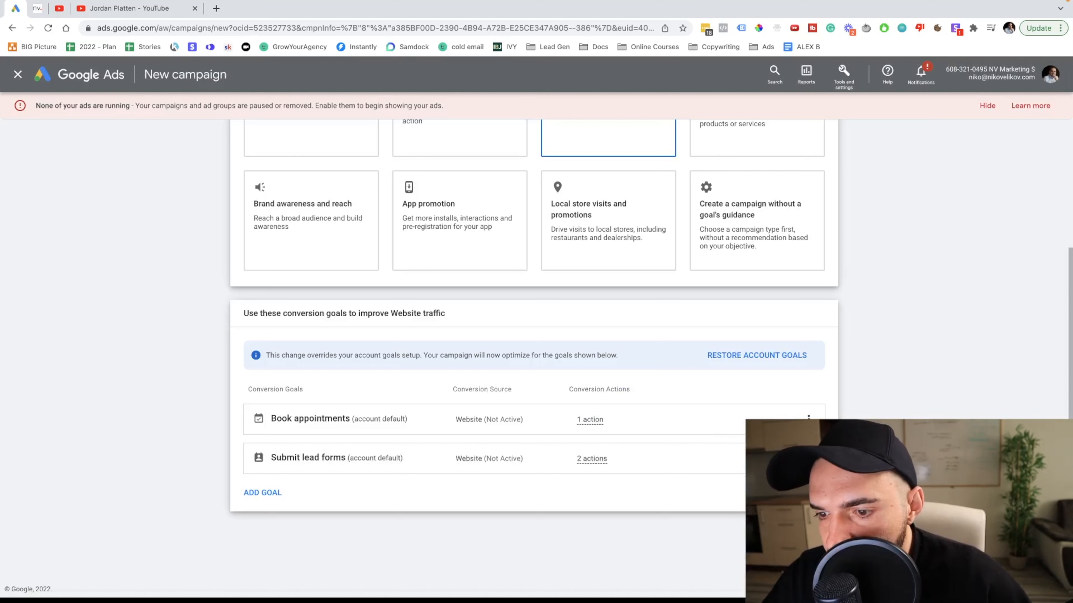
left_click(808, 457)
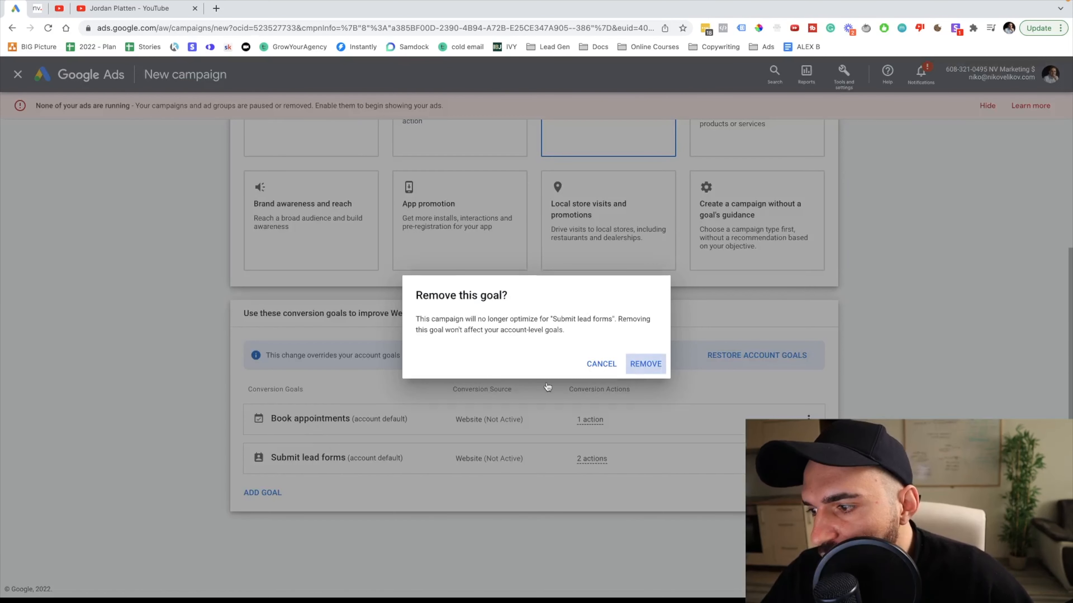
left_click(642, 363)
left_click_drag(347, 458, 264, 453)
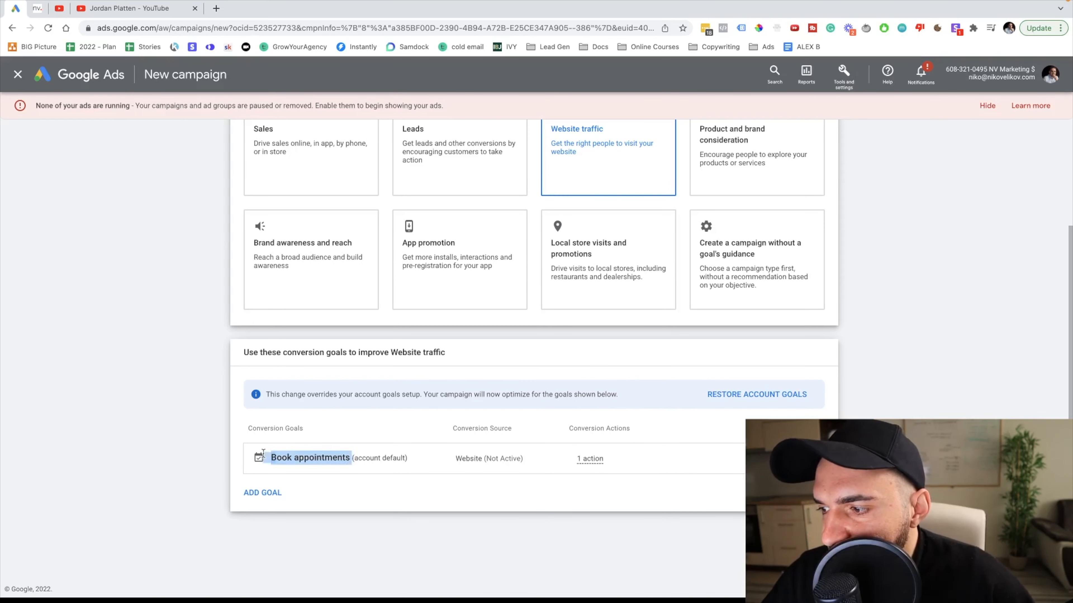
triple_click(269, 424)
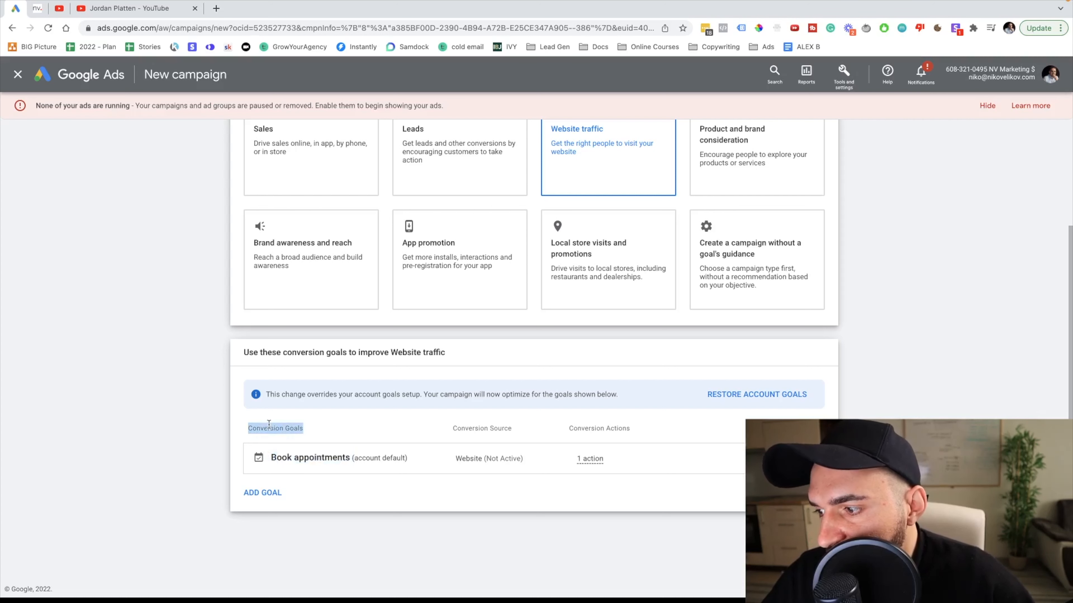
Step: Choose Video as the campaign type with the Drive conversions subtype and continue to the campaign settings
scroll(537, 338, "down", 7)
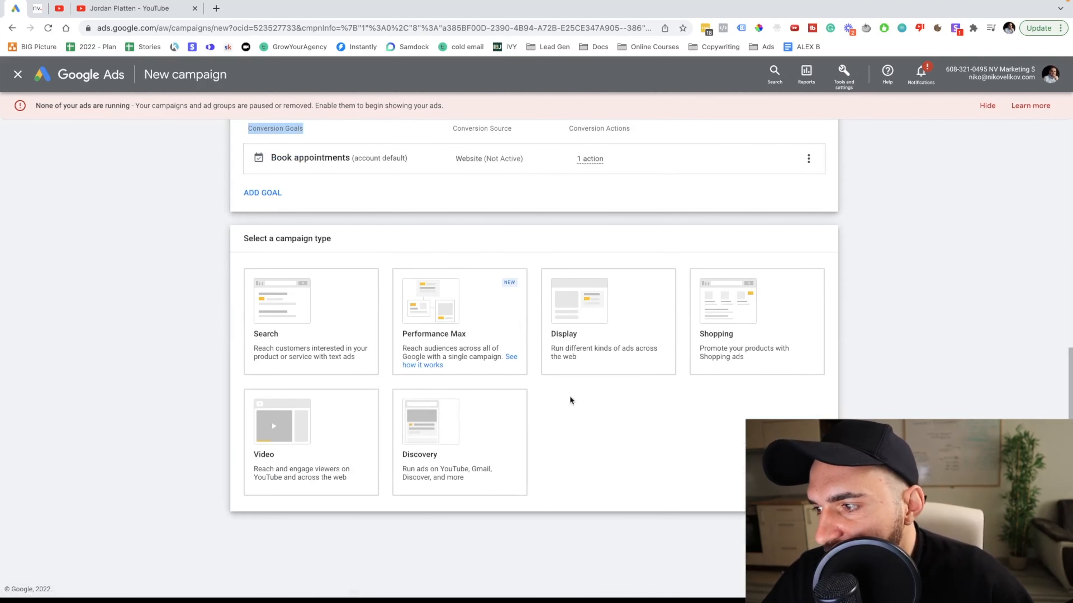
left_click(264, 420)
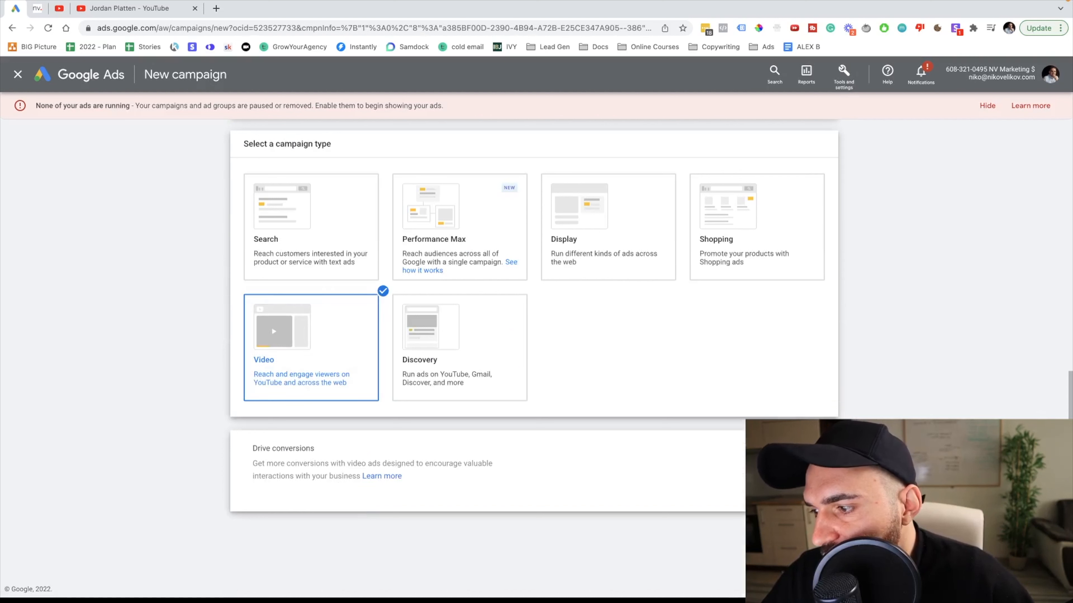
triple_click(278, 450)
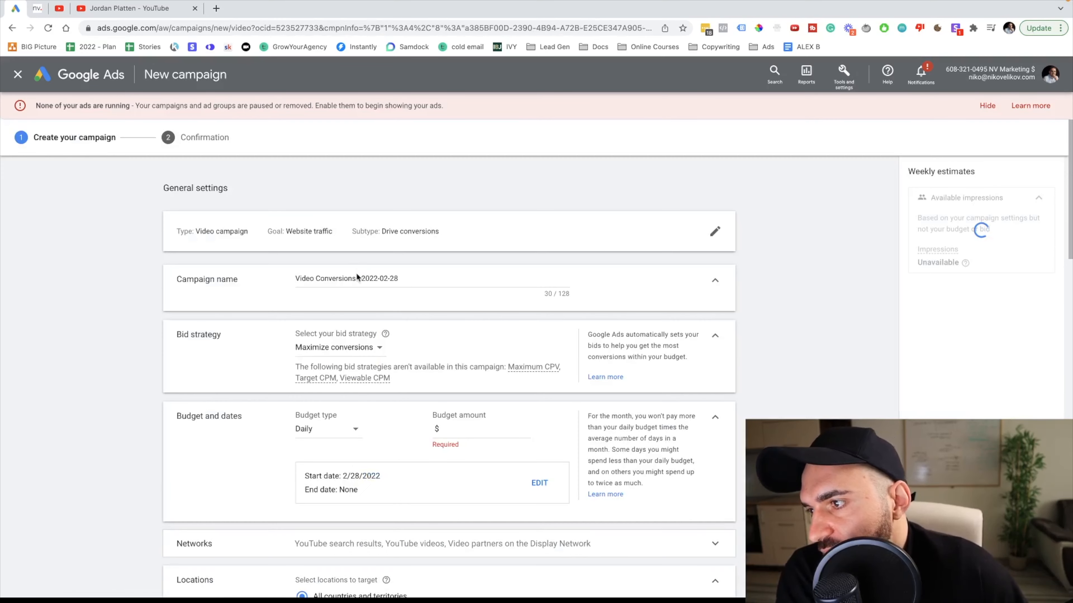
Step: Replace the default campaign name with "Marketing Partnership Program - WARM \"
triple_click(354, 277)
key("BackSpace")
type("Marketing ")
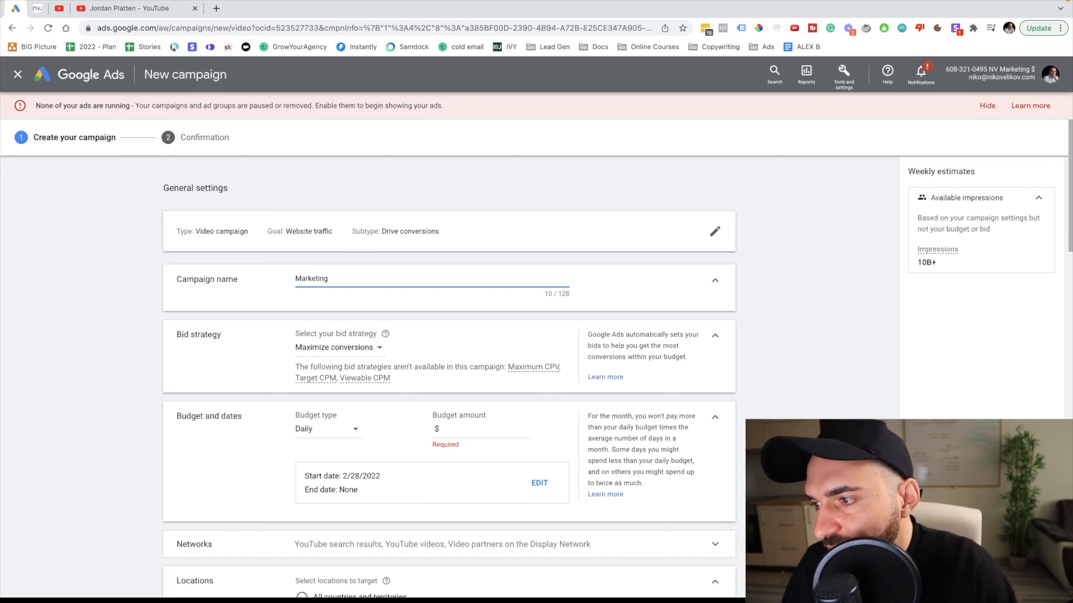
type("Partnership O")
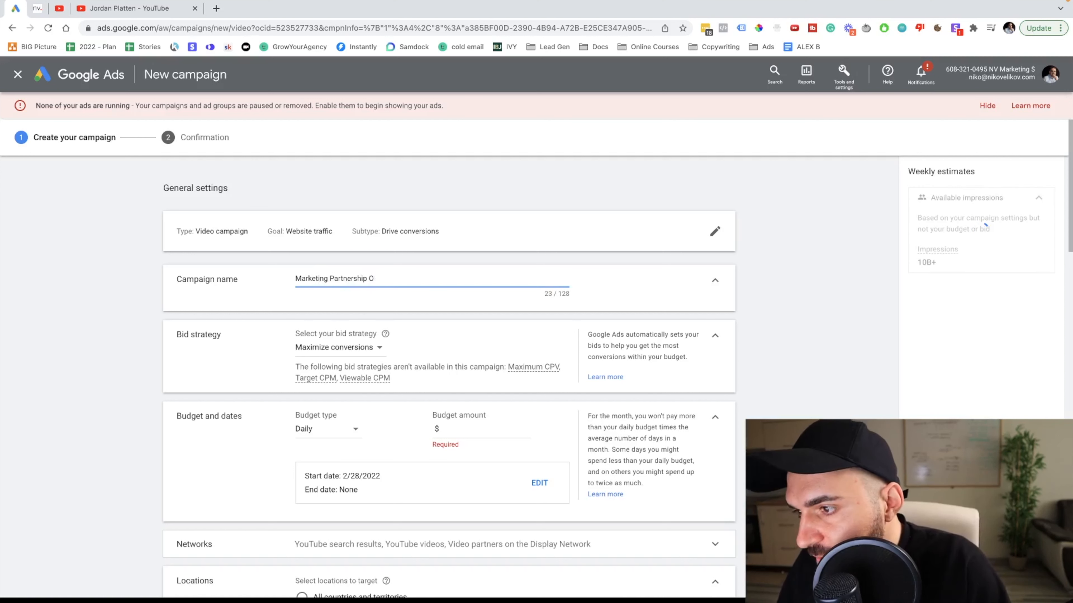
key("BackSpace")
type("Program - ")
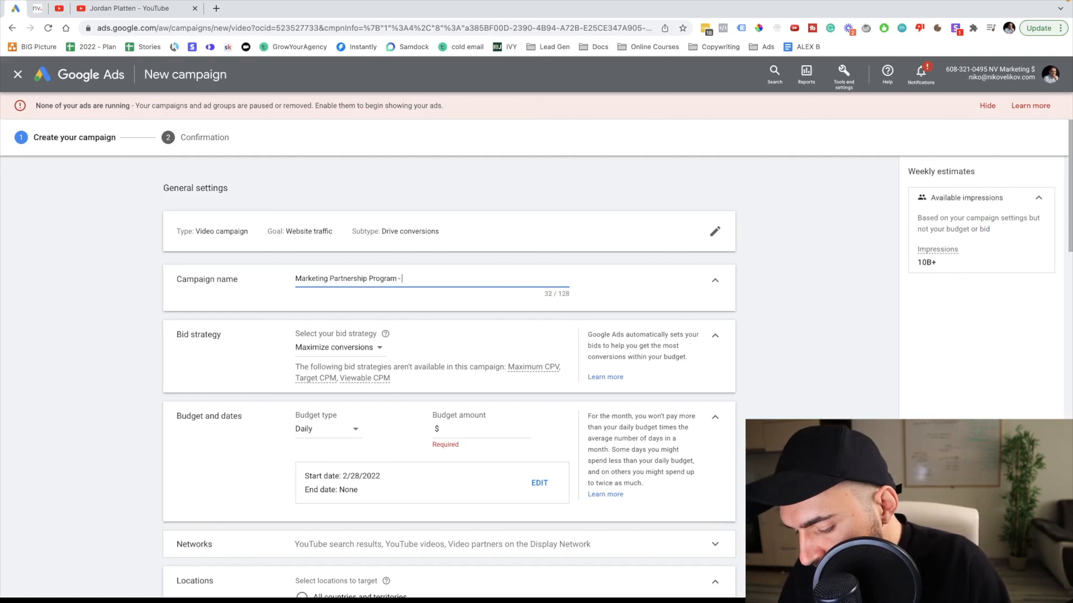
type("WARM \\")
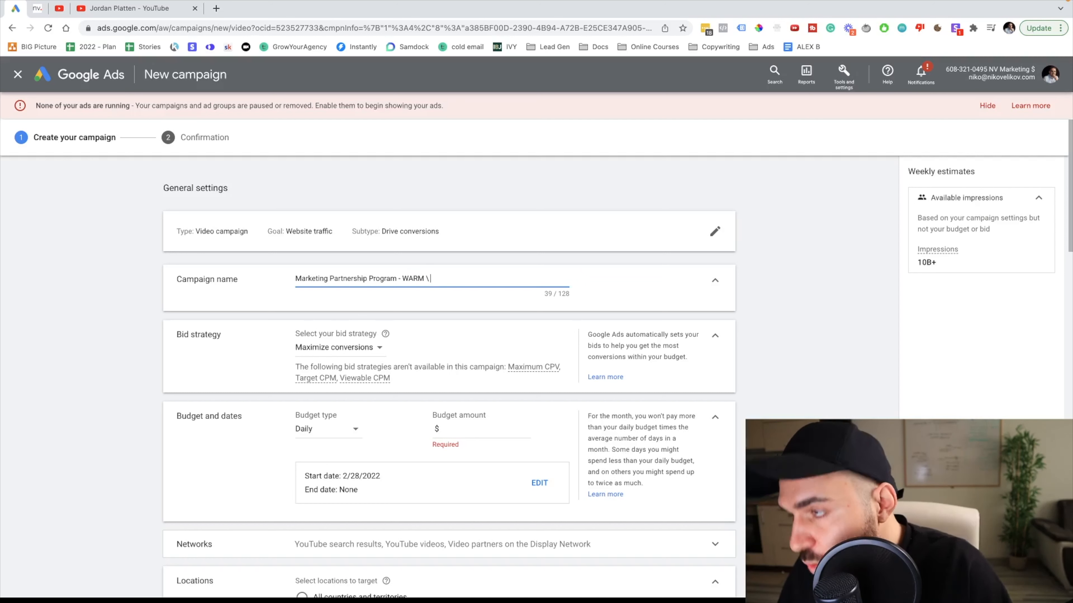
Step: Check the web address of the 5-days-challenge landing page, then return to the campaign setup
left_click(42, 9)
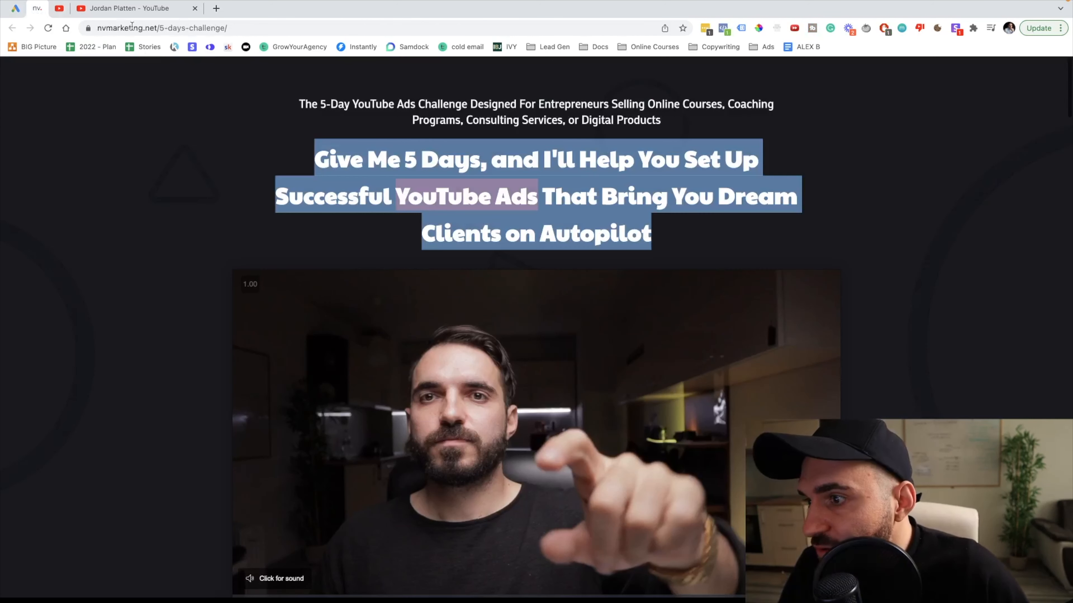
left_click(158, 27)
left_click_drag(275, 26, 126, 29)
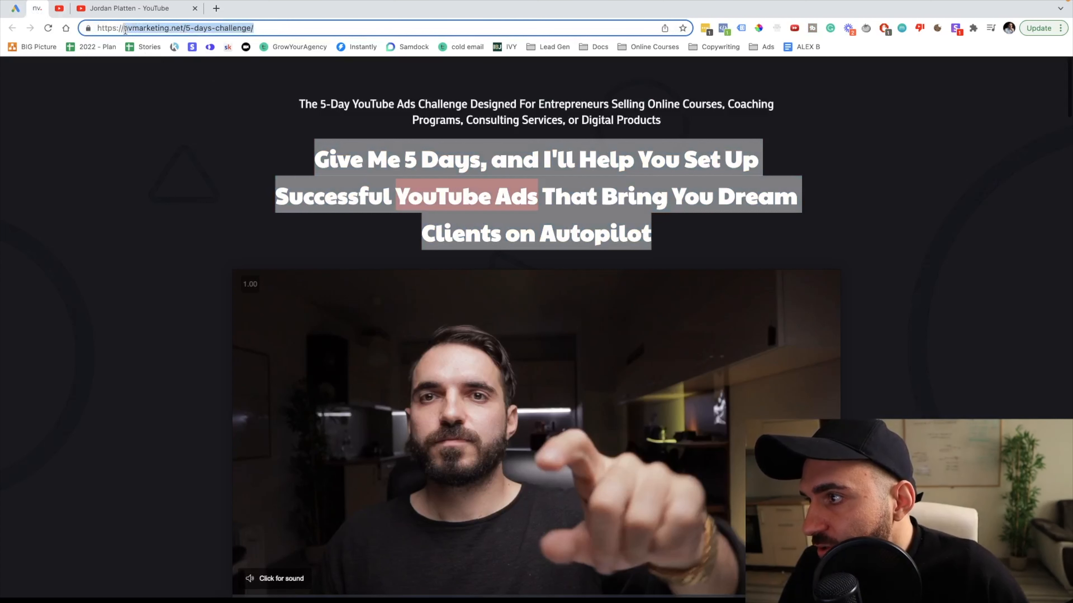
left_click(16, 9)
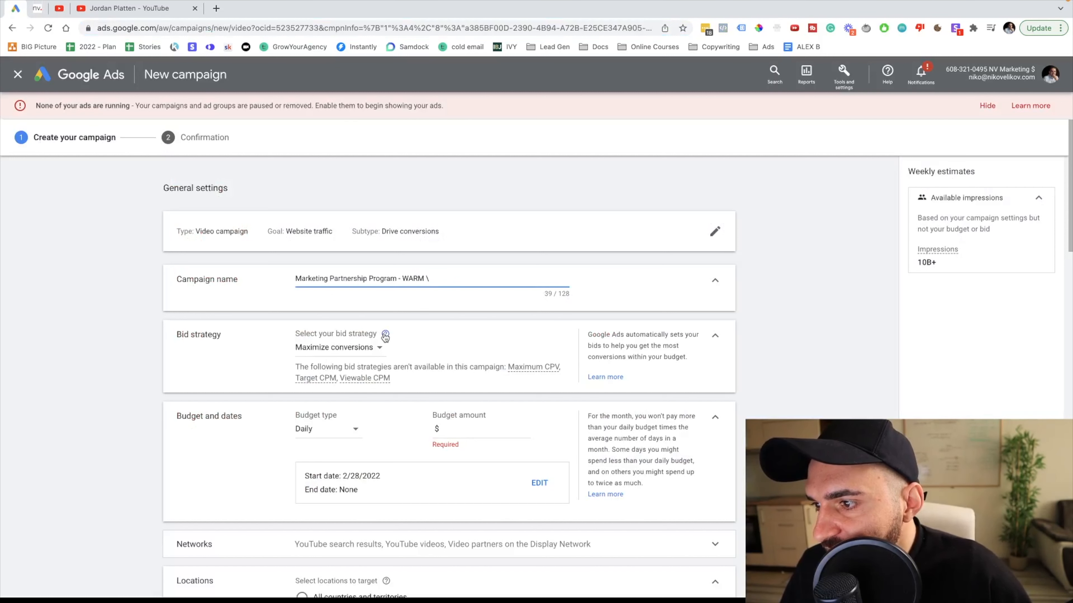
Step: Append "30 d" to the campaign name and set the daily budget to $1.00
mouse_move(385, 337)
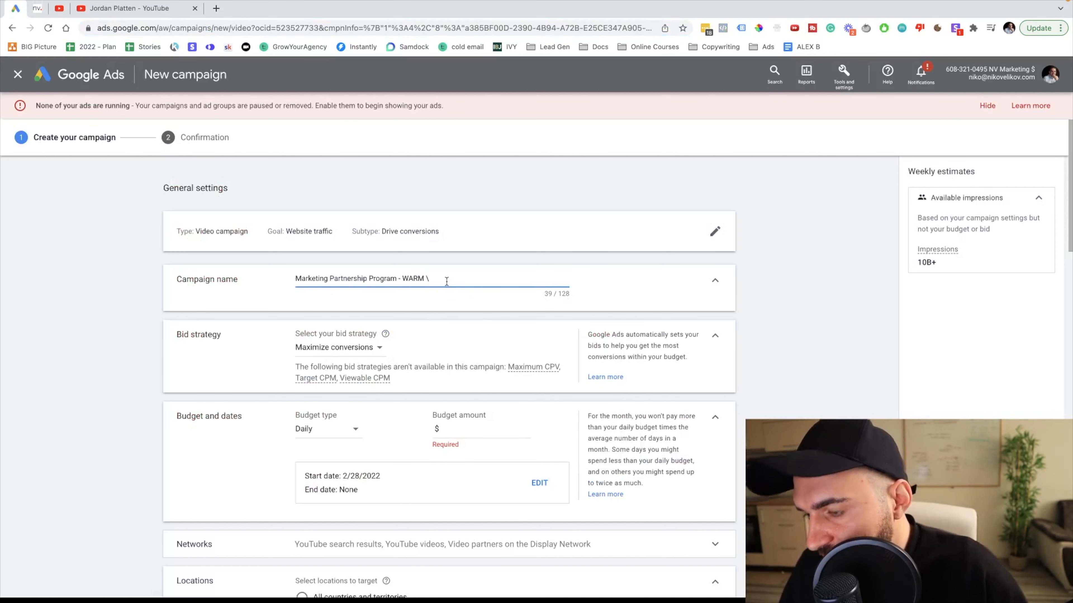
type("30 d")
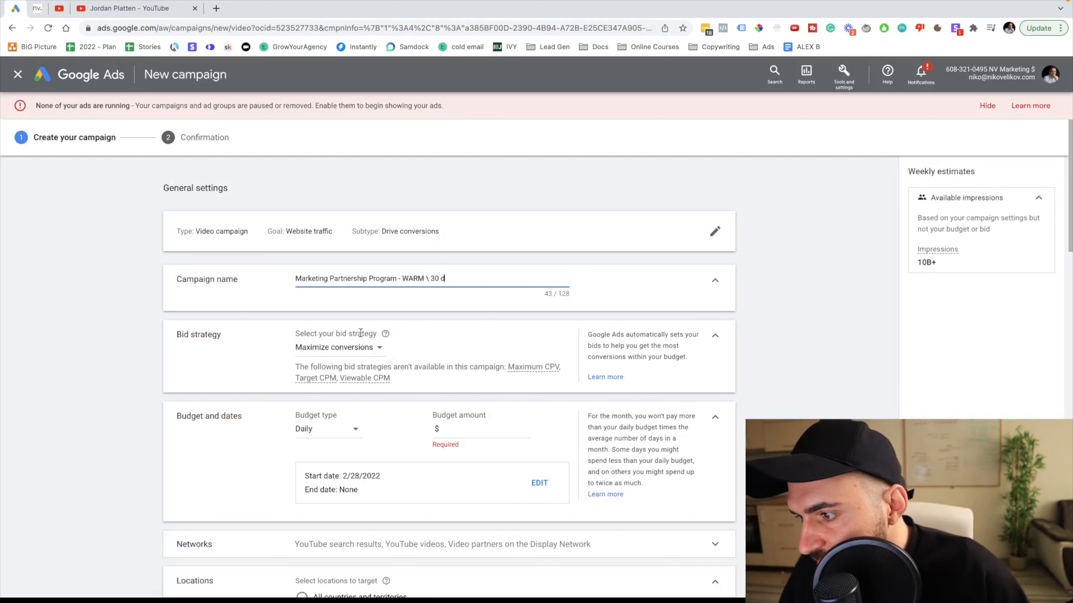
left_click(449, 432)
type("1")
left_click(267, 460)
Step: Review the campaign's networks, locations, languages and content exclusions, and expand the sitelink extensions
scroll(359, 457, "down", 3)
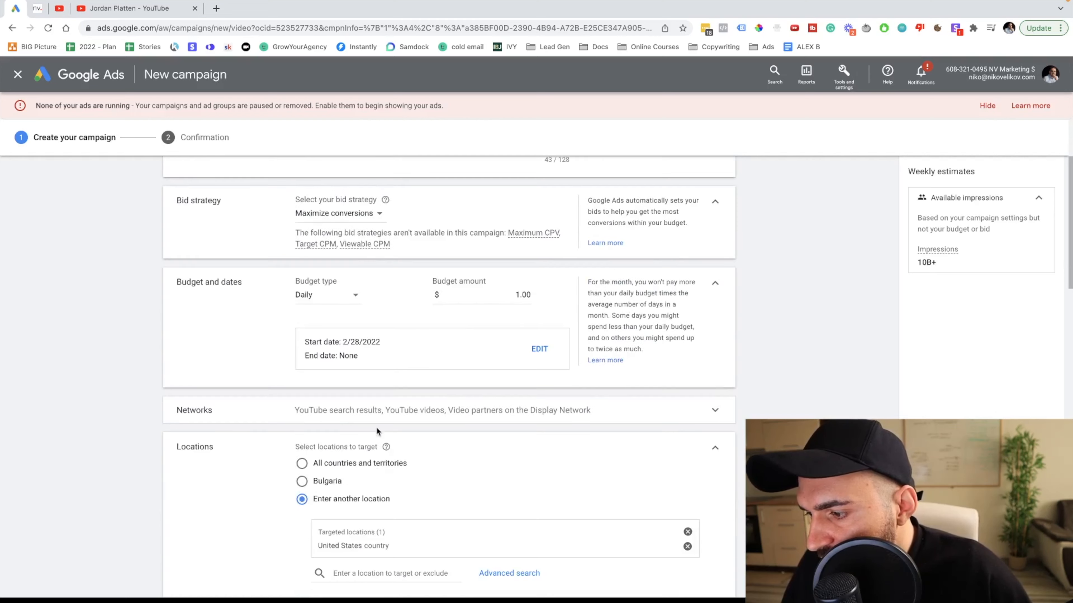
left_click(376, 411)
scroll(339, 466, "down", 1)
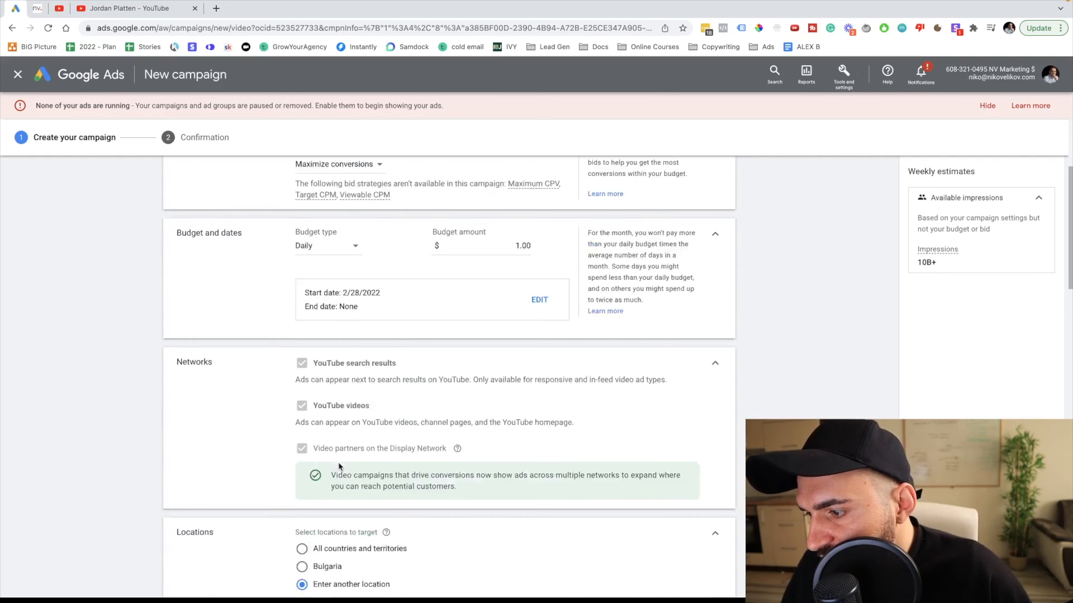
scroll(351, 499, "down", 3)
scroll(363, 471, "down", 3)
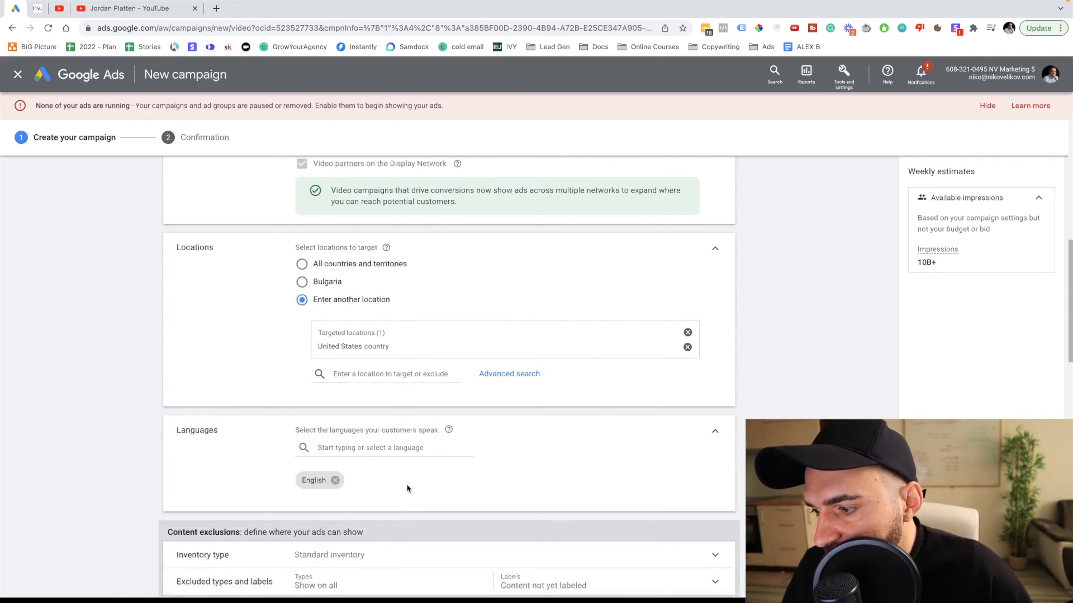
scroll(310, 459, "down", 4)
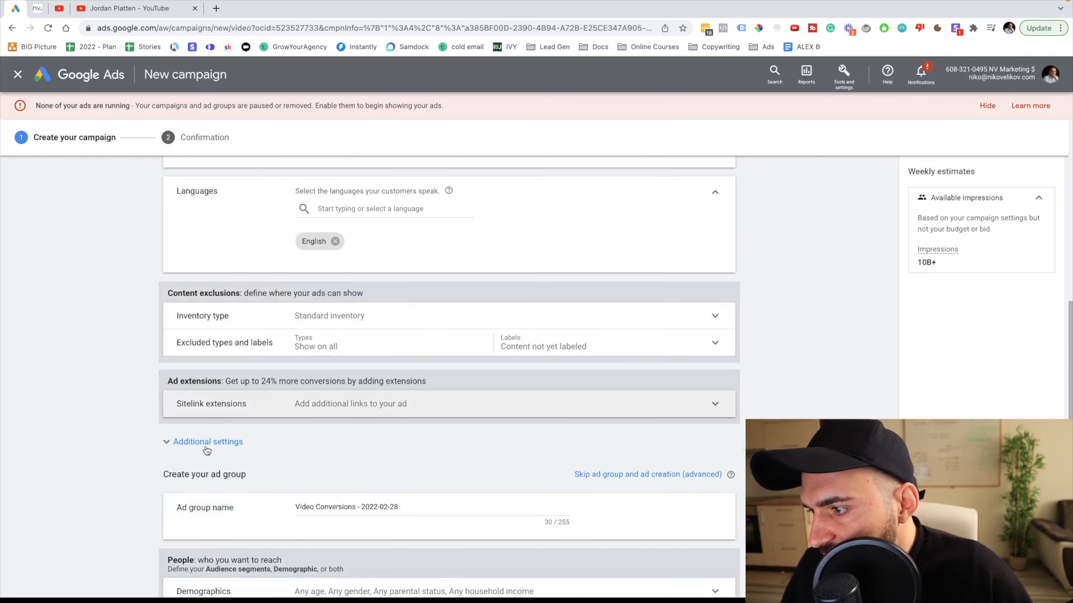
left_click(212, 408)
Step: Name the ad group "Landing page visitors - 30 days"
scroll(231, 497, "down", 7)
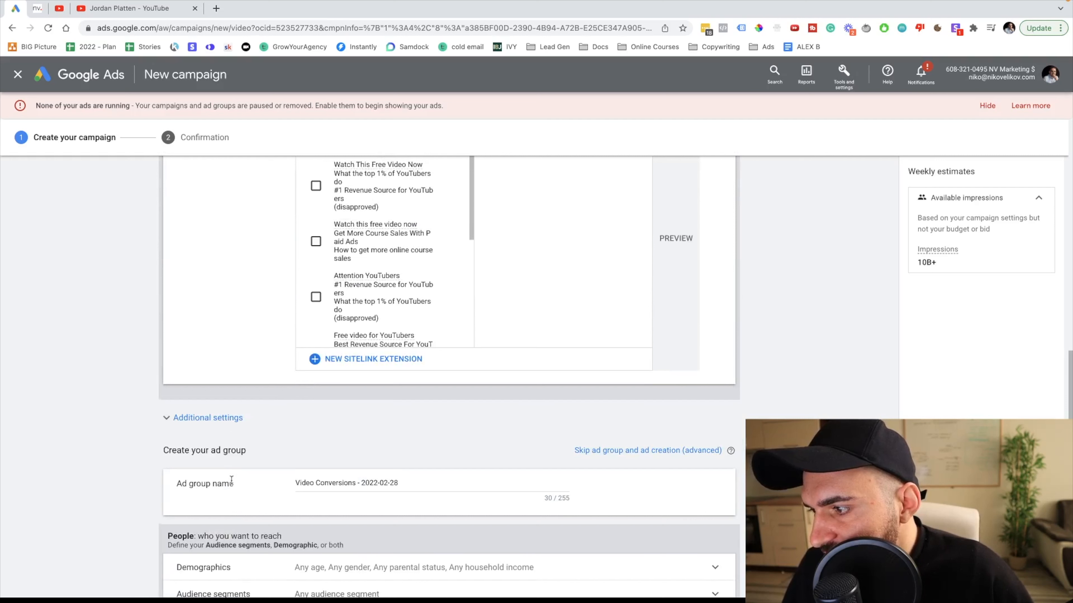
triple_click(338, 480)
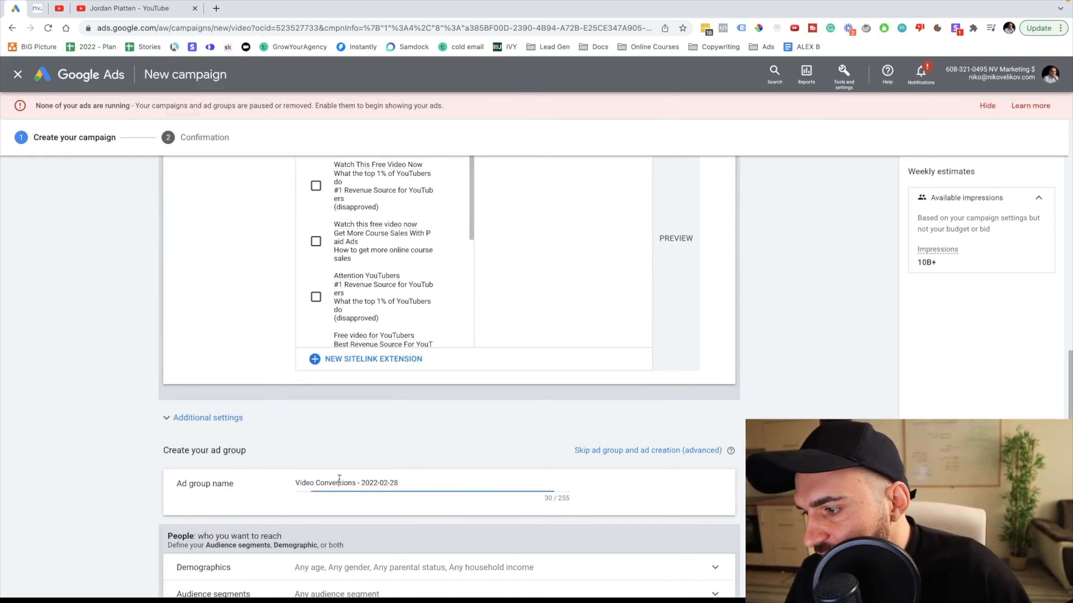
key("BackSpace")
type("Landing")
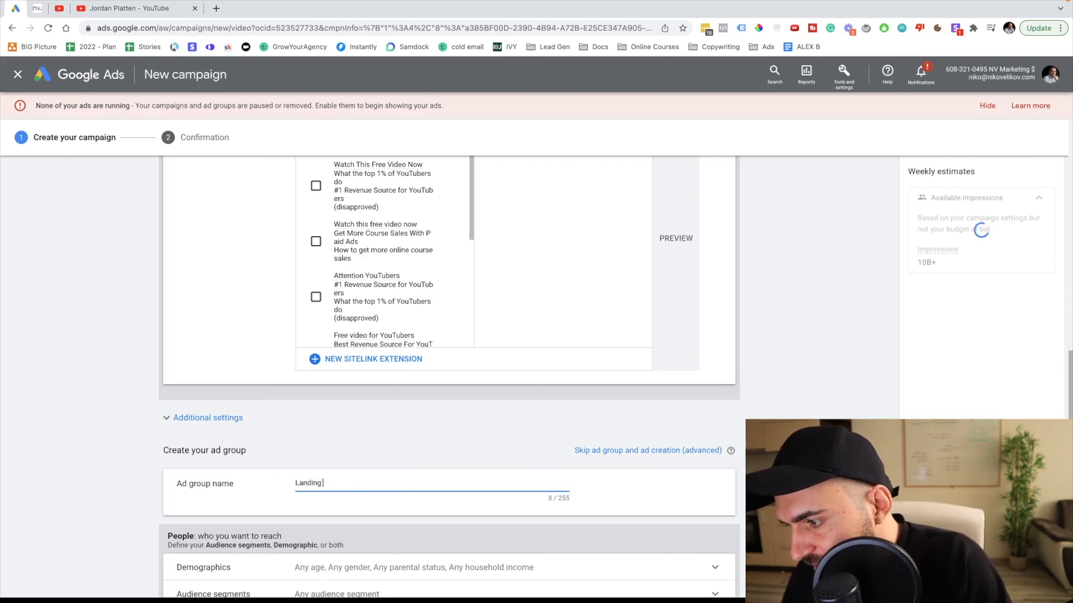
type(" page visit")
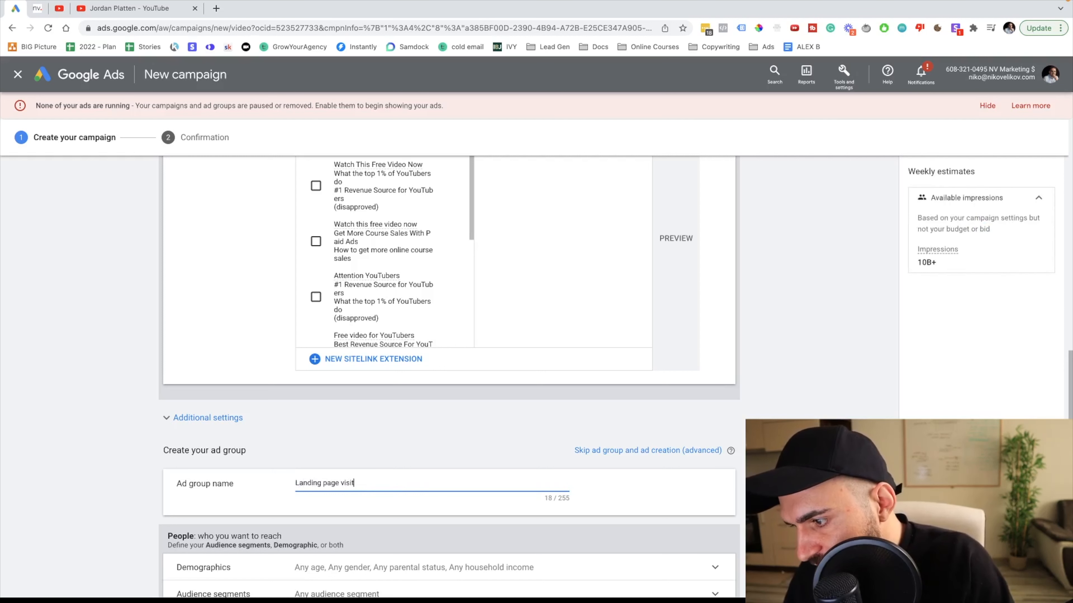
type("ors - 30 da")
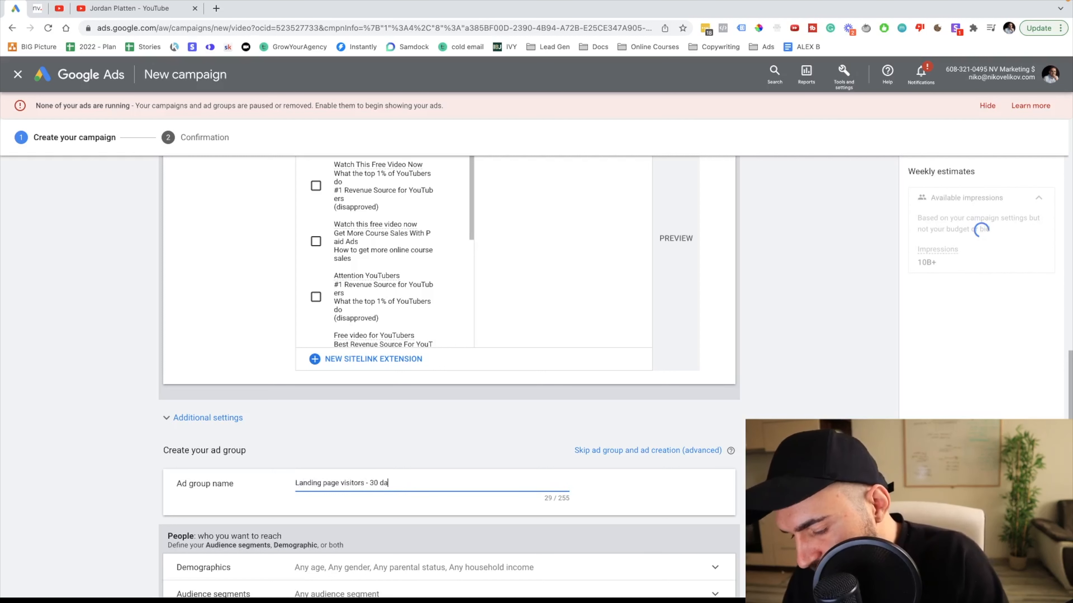
type("ys")
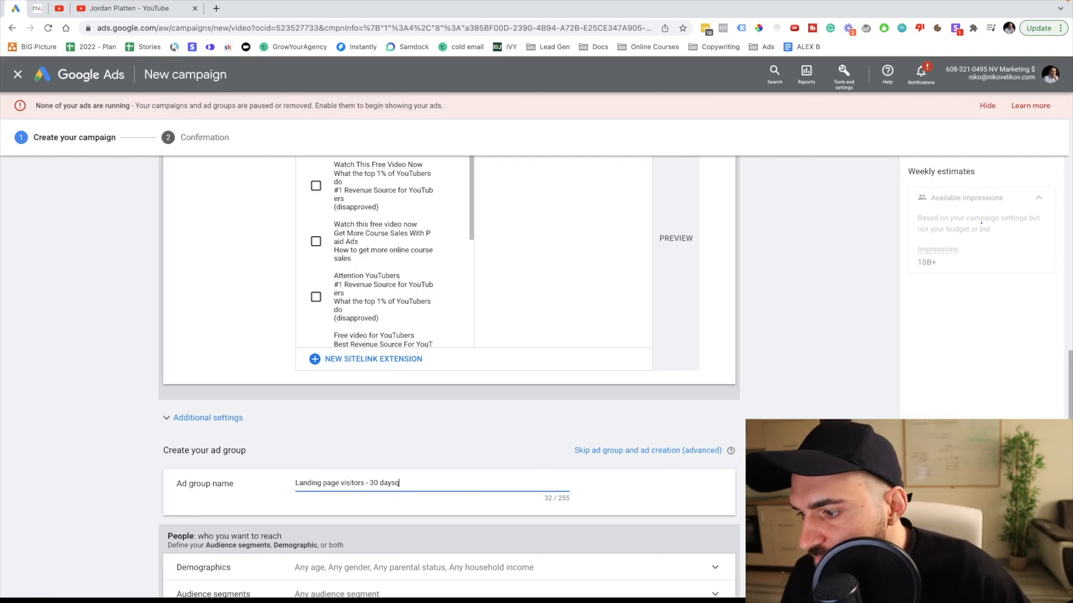
Step: Expand the ad group's Demographics and Audience segments settings
scroll(363, 525, "down", 3)
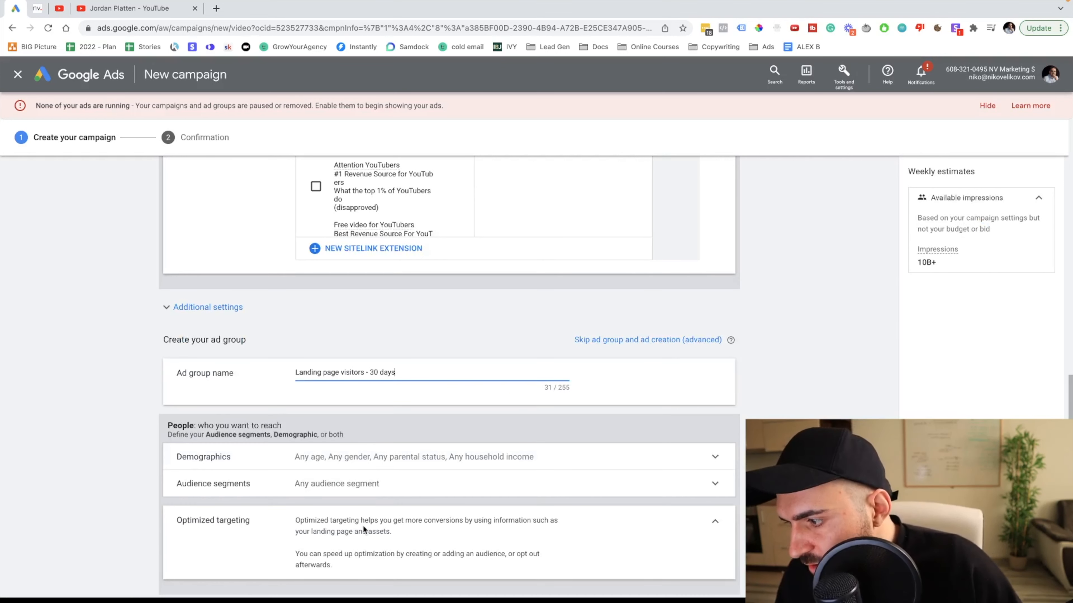
left_click(401, 453)
scroll(388, 481, "down", 5)
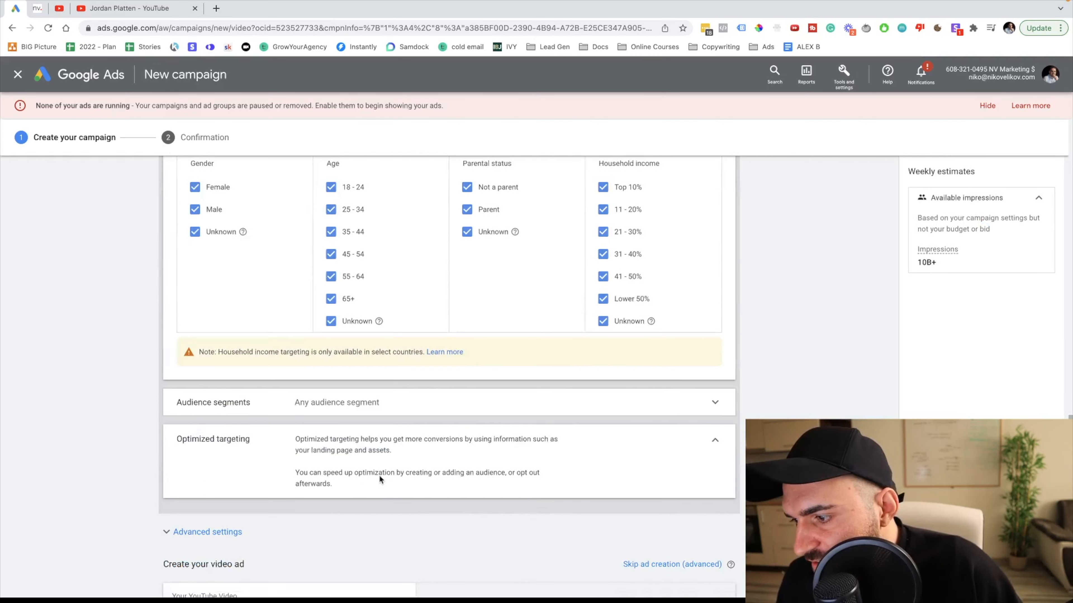
left_click(375, 369)
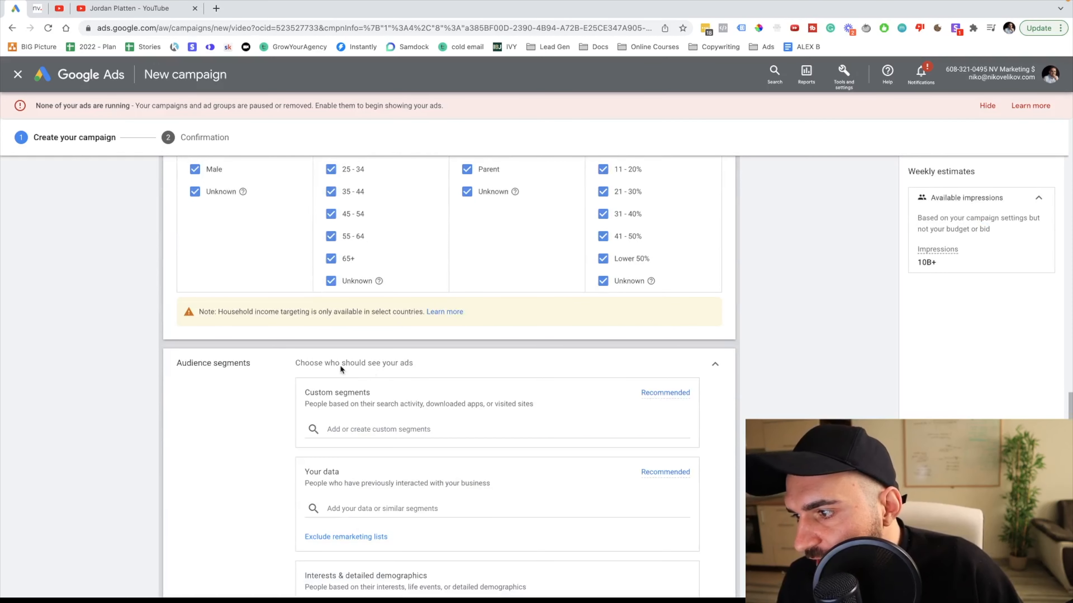
left_click_drag(176, 362, 237, 362)
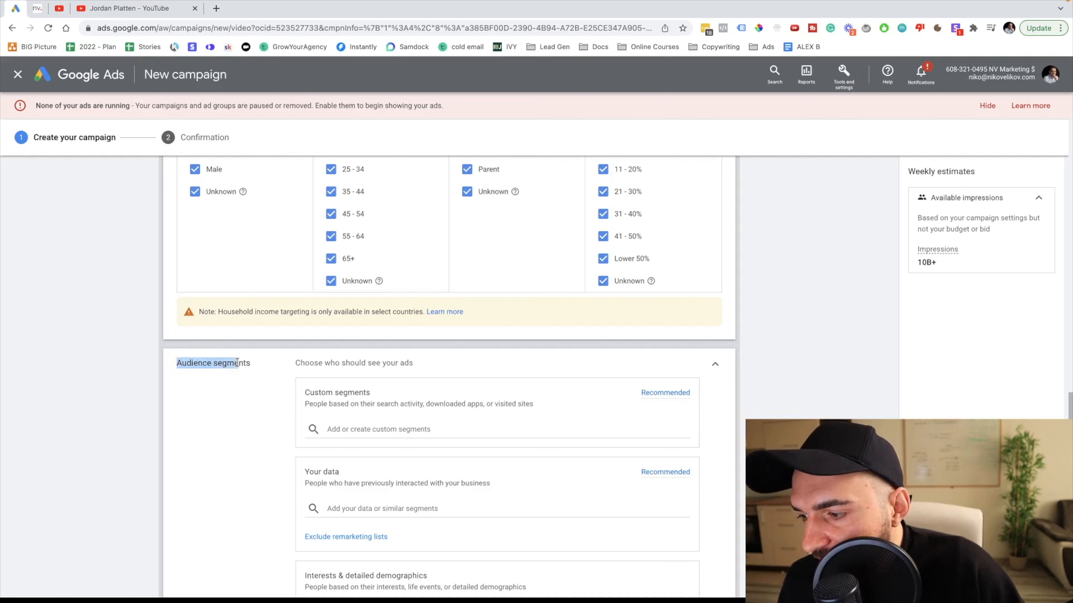
triple_click(213, 362)
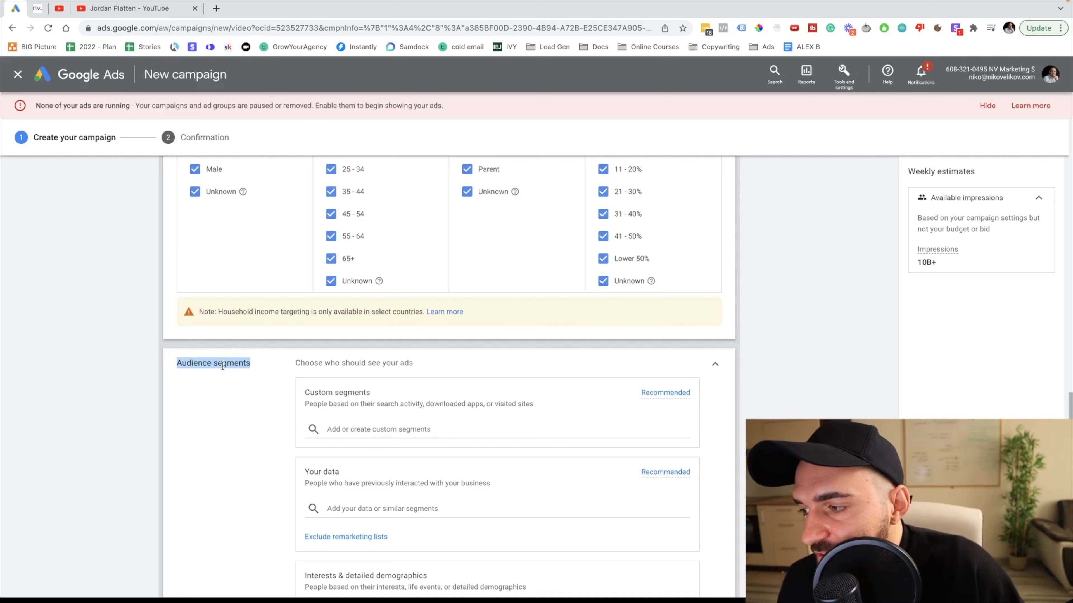
Step: Enable Tag Assistant Legacy on the nvmarketing.net 5-days-challenge landing page and reload the page
left_click(89, 6)
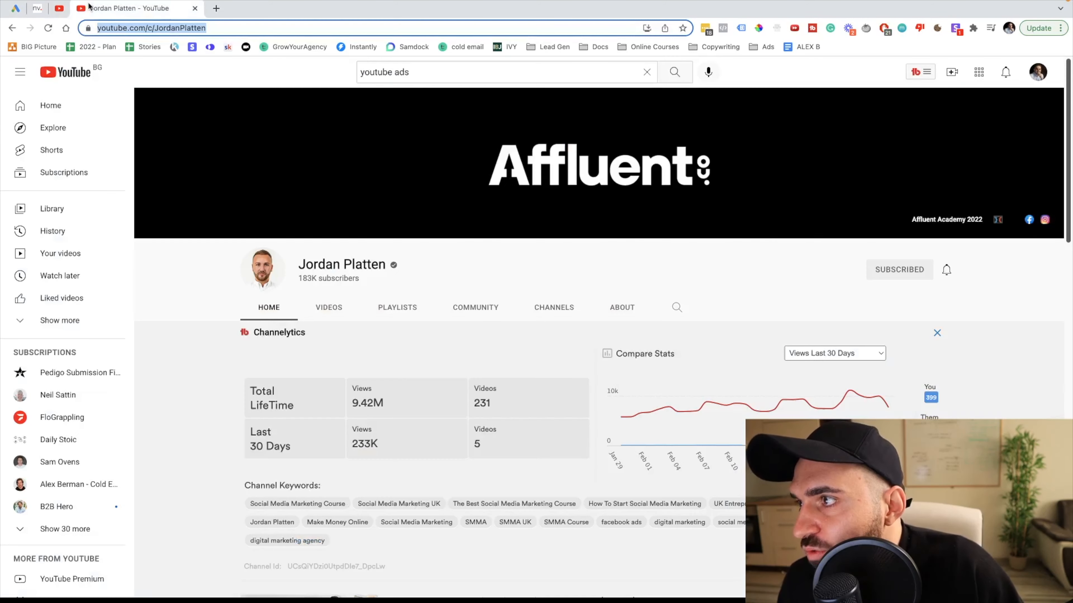
left_click(38, 8)
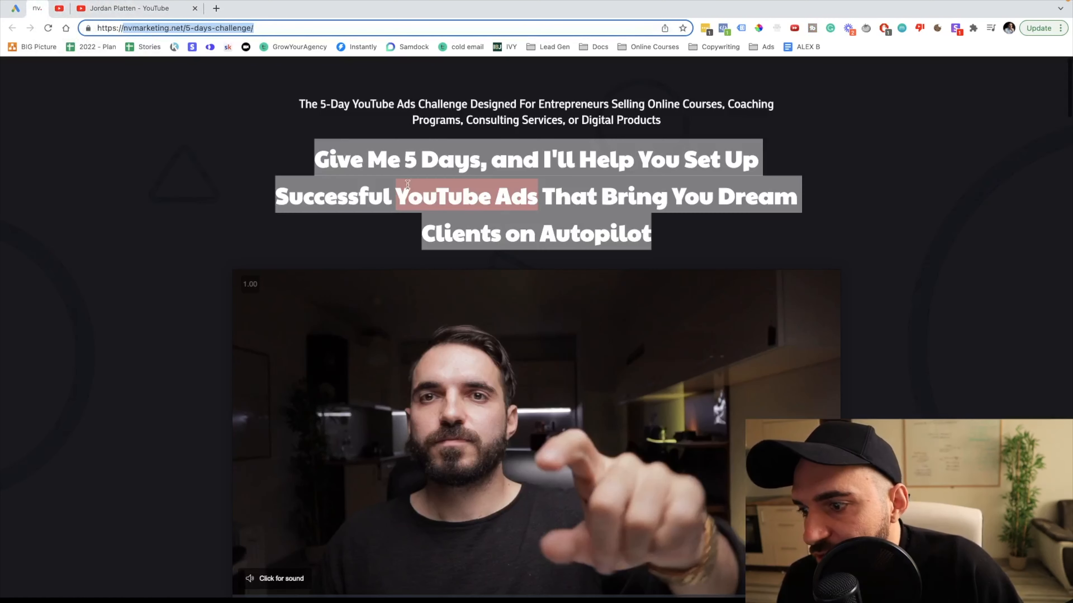
left_click(742, 28)
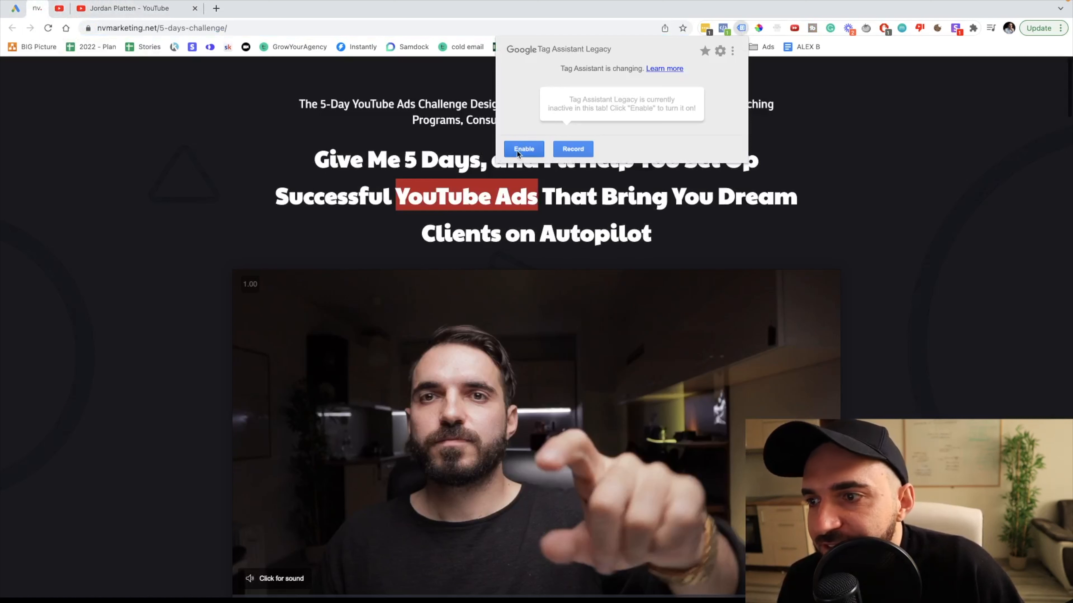
left_click(517, 152)
left_click(388, 141)
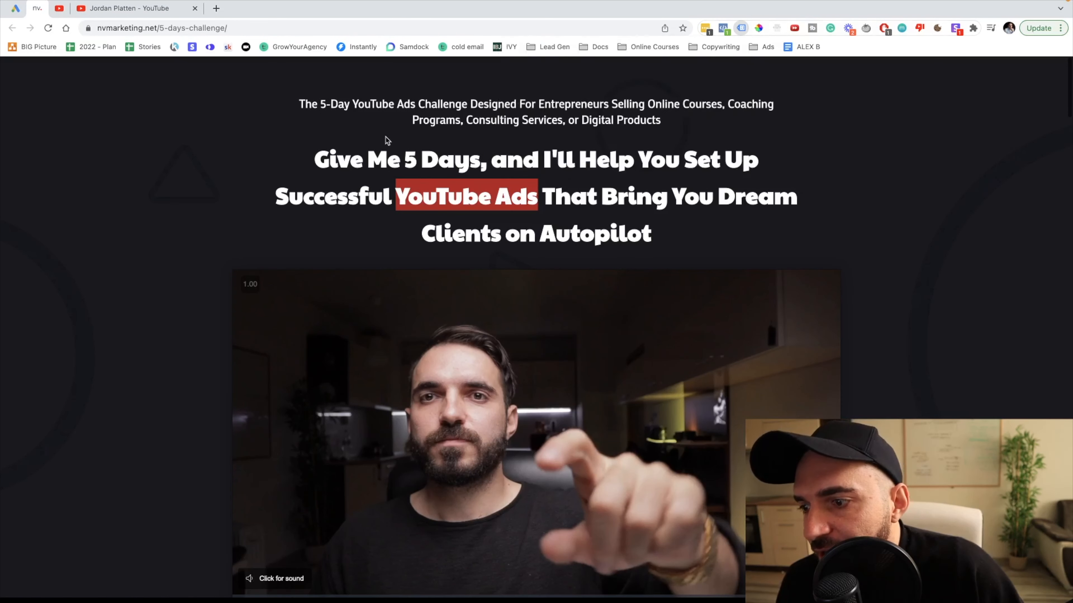
left_click(202, 26)
key("Return")
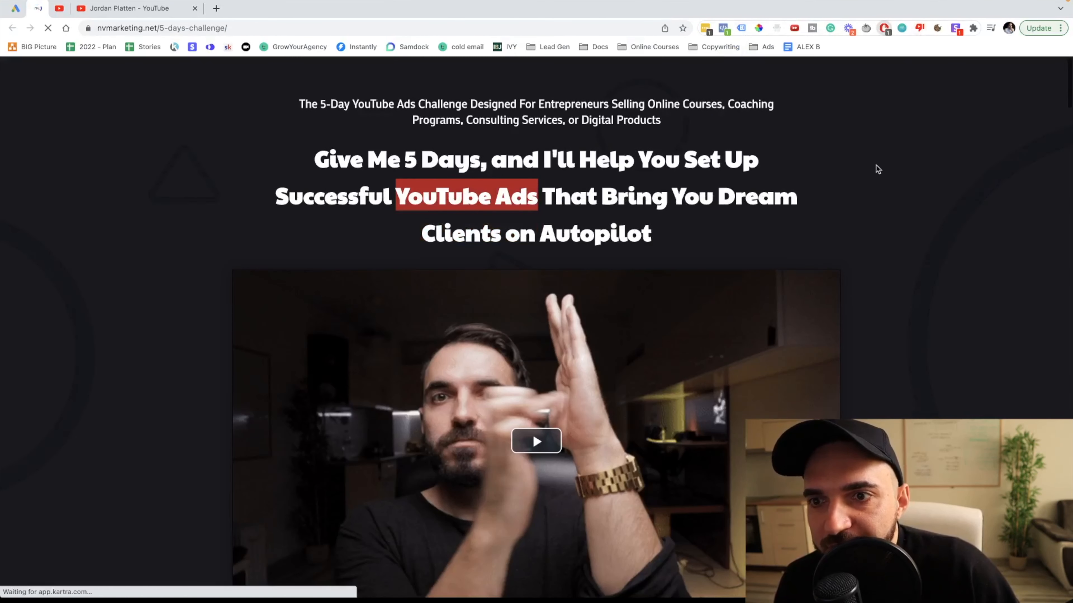
Step: Pause AdBlock permanently on nvmarketing.net and check the landing page's tags in Tag Assistant Legacy
left_click(884, 28)
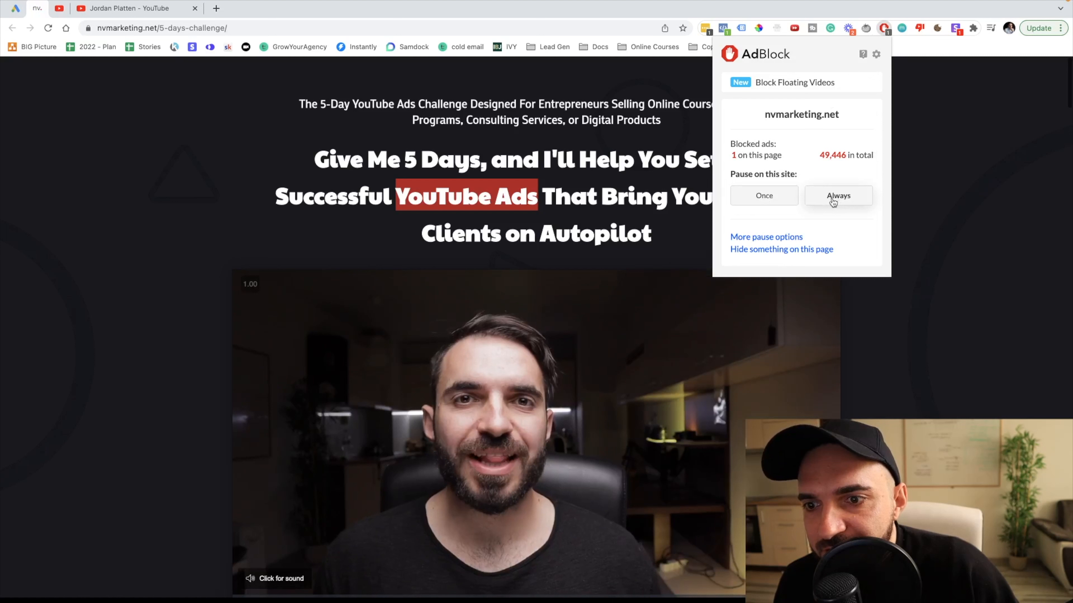
left_click(742, 31)
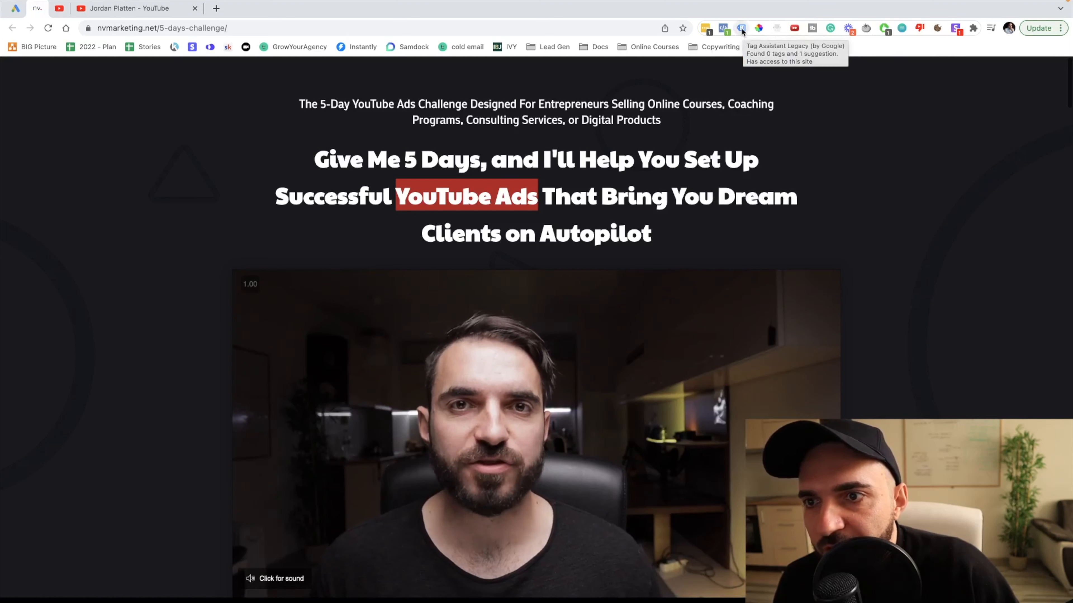
left_click(742, 30)
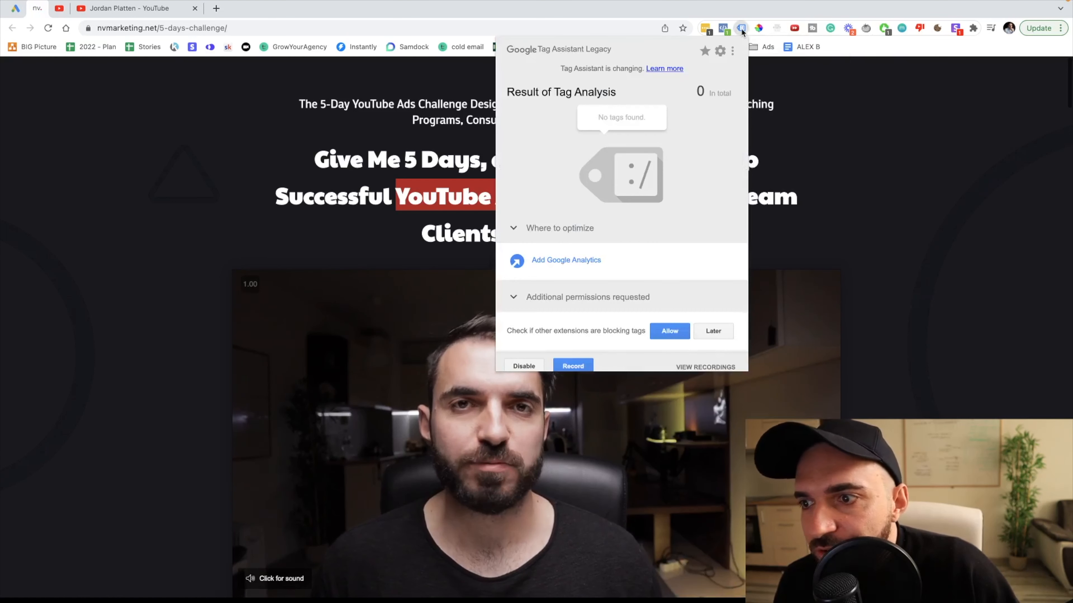
Step: Reload the landing page and re-check its tag analysis in Tag Assistant Legacy
left_click(203, 28)
key("Return")
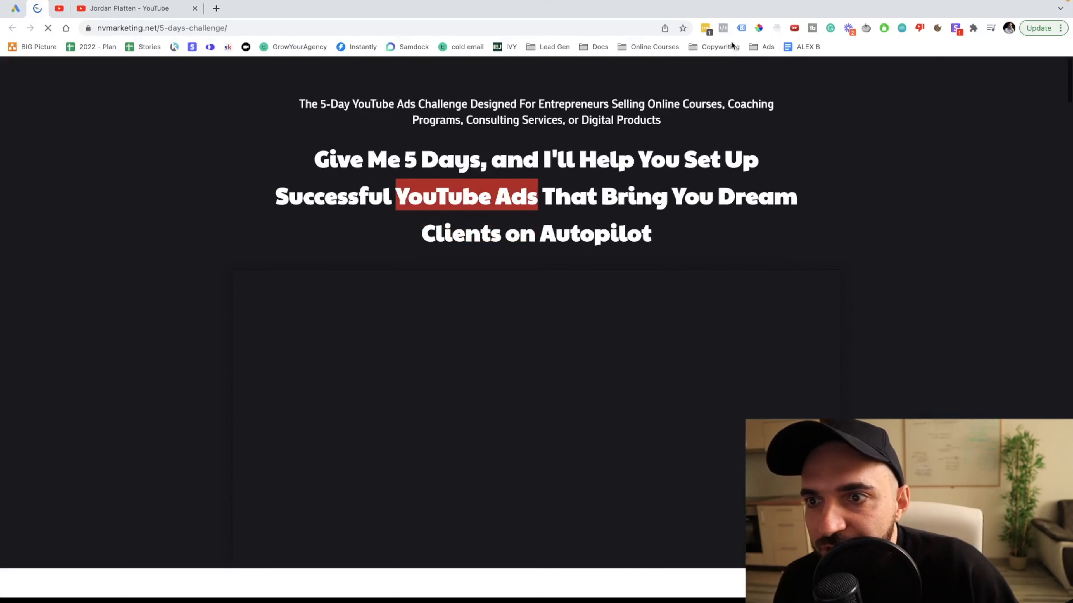
left_click(742, 28)
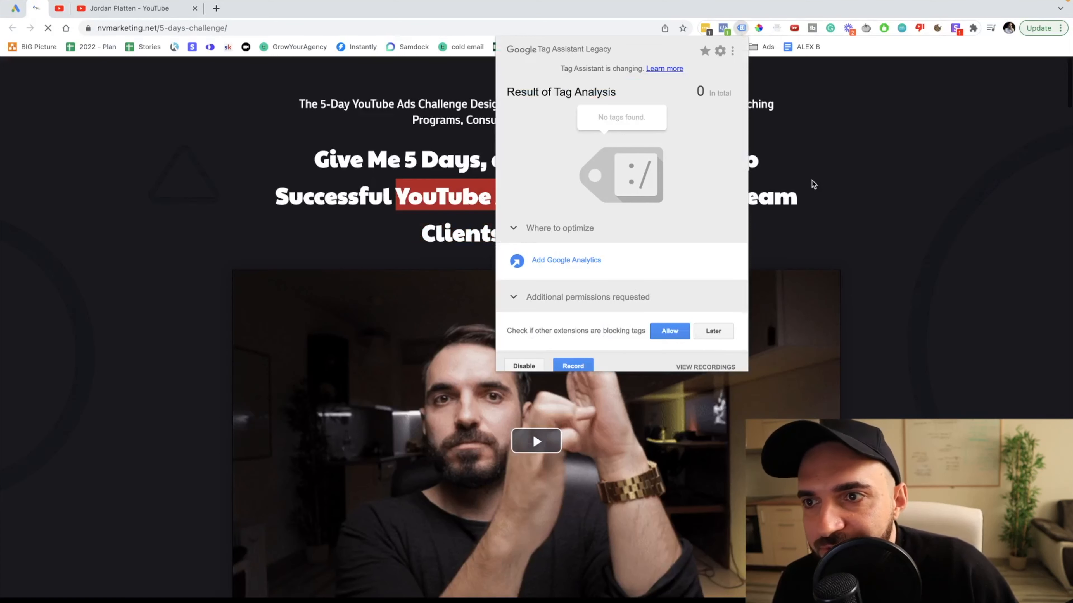
left_click(314, 172)
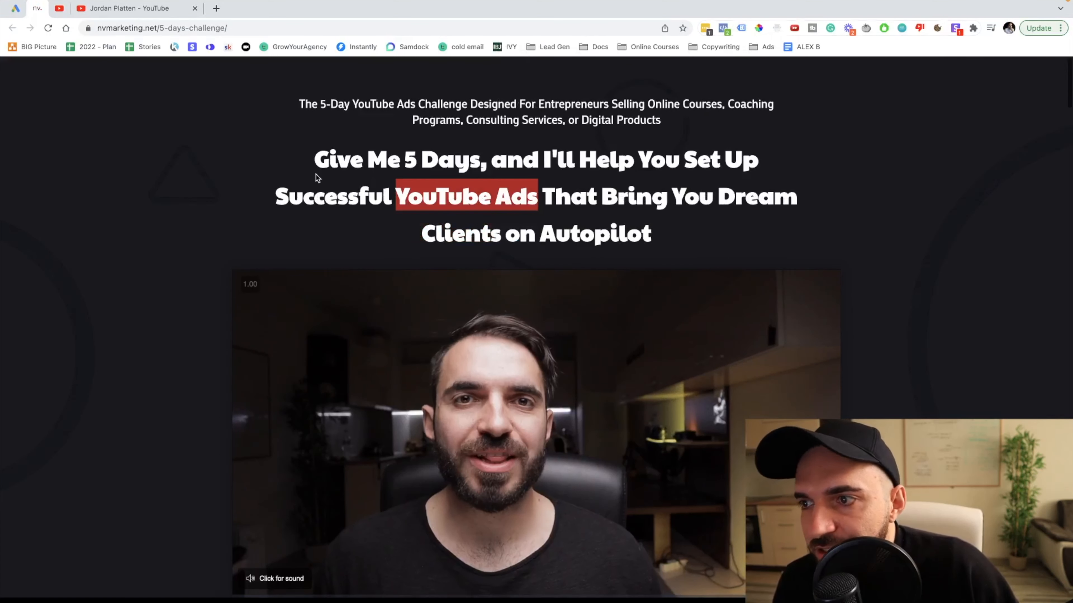
left_click(742, 28)
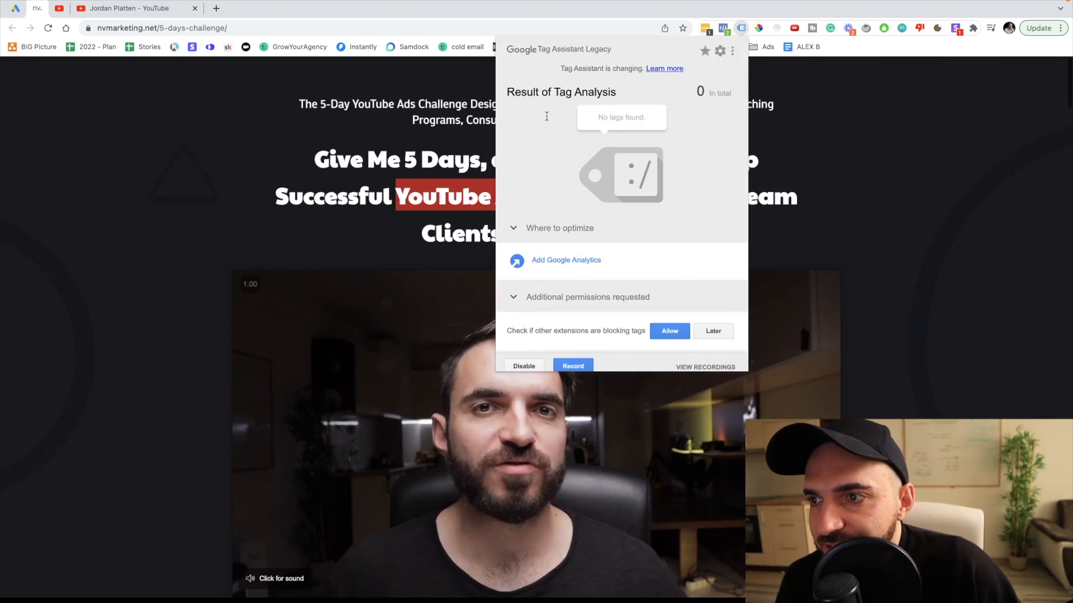
left_click(400, 176)
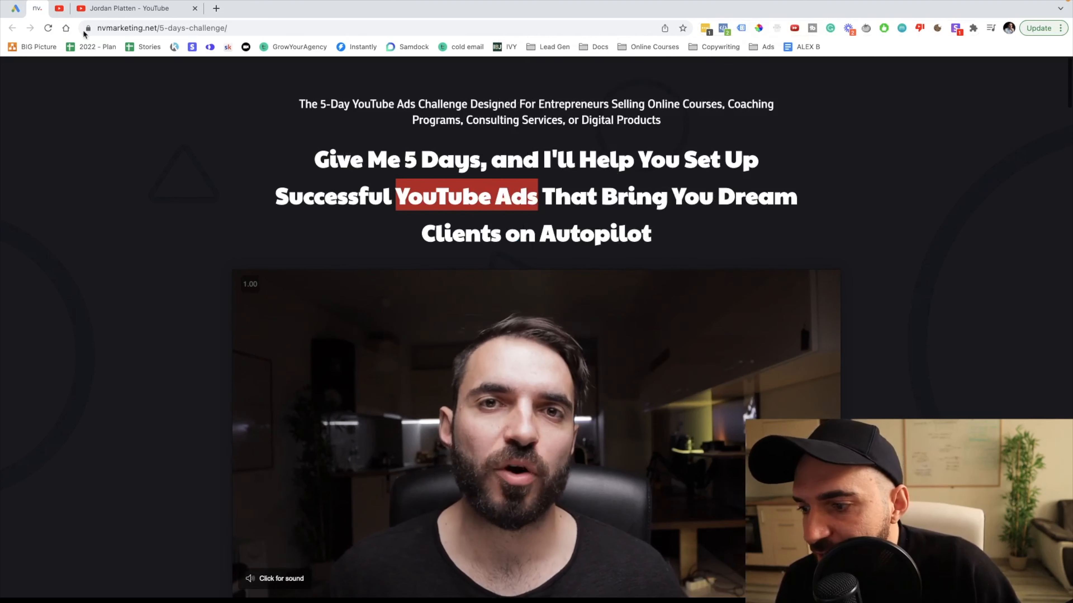
Step: Return to the Google Ads campaign, browse the existing custom segments and view the new custom segment form without creating one
left_click(15, 10)
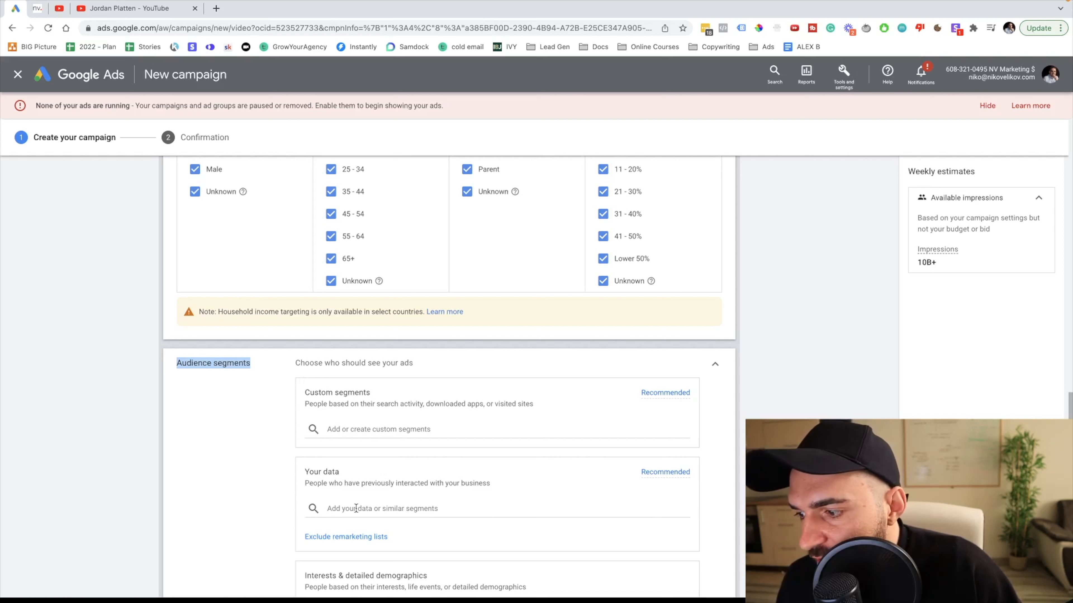
left_click(343, 428)
scroll(241, 427, "down", 2)
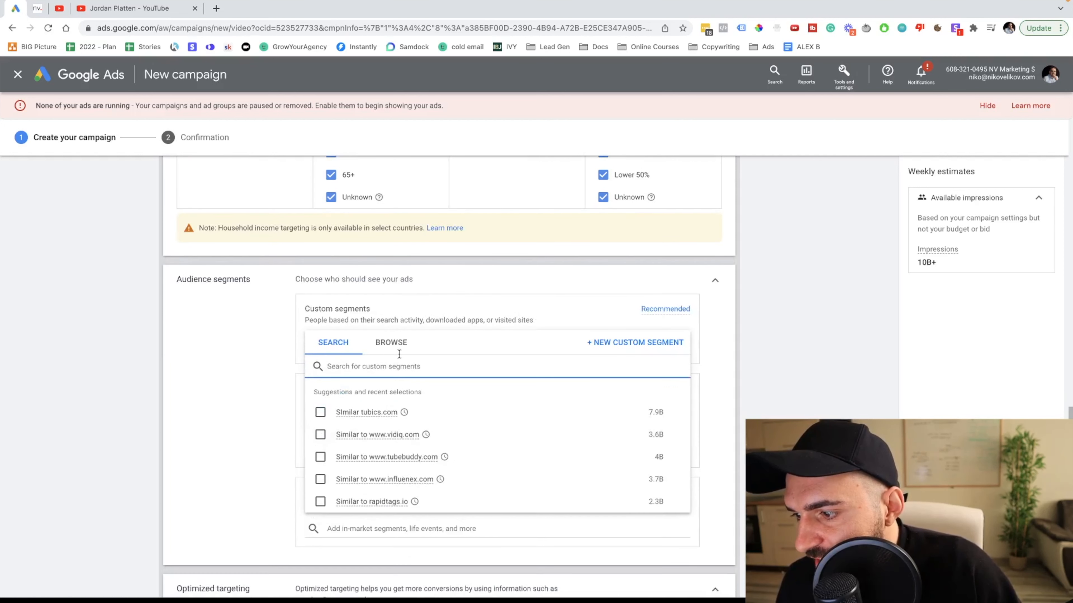
left_click(397, 348)
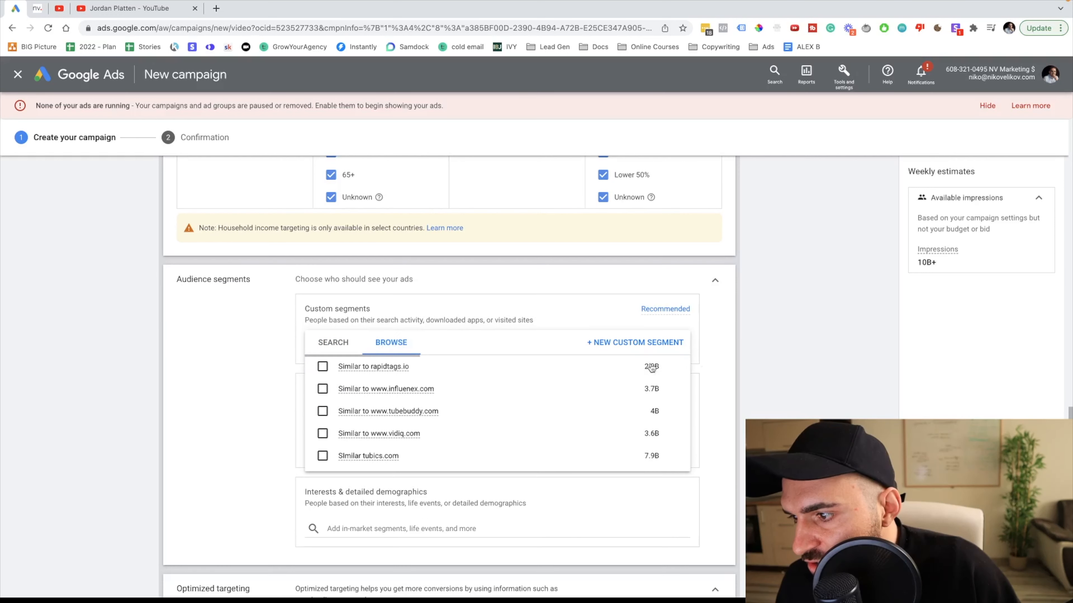
left_click(595, 345)
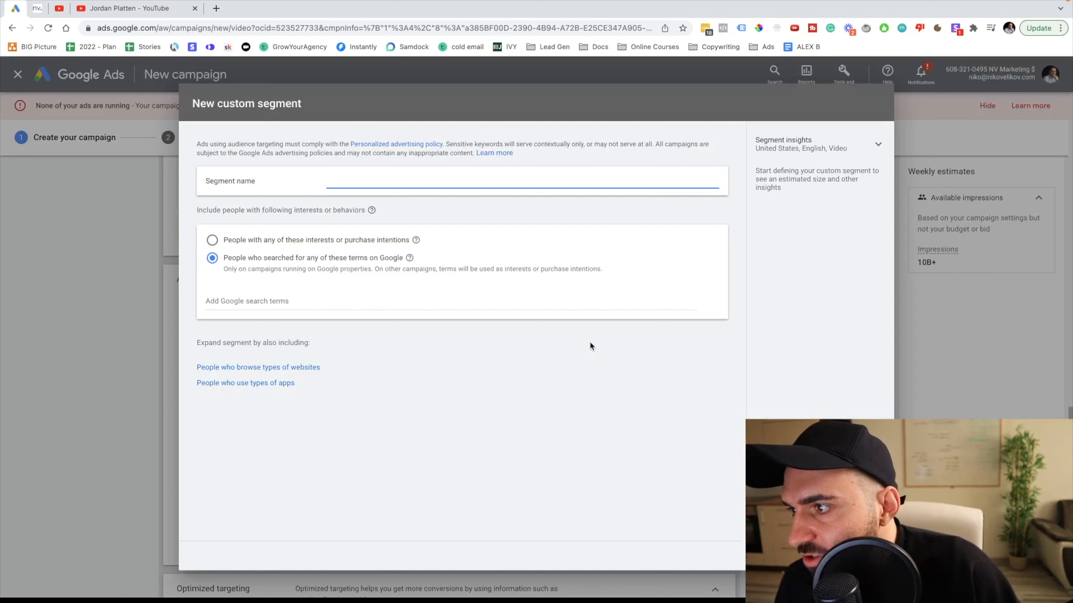
key("Escape")
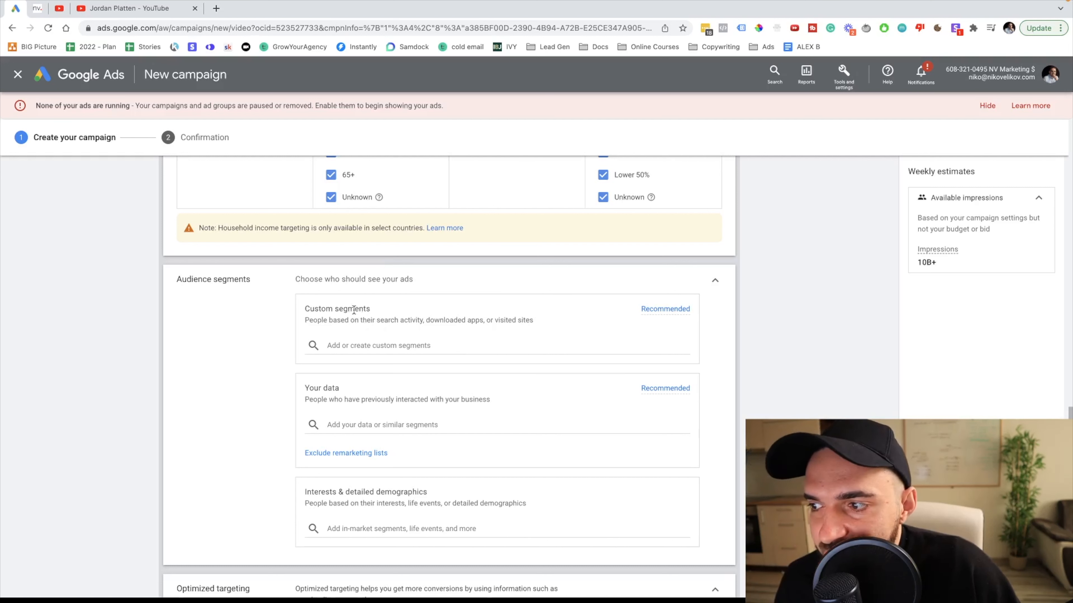
Step: Add the "All visitors (Google Ads)" website visitors segment to the ad group's own-data audience targeting
left_click(427, 424)
left_click(390, 422)
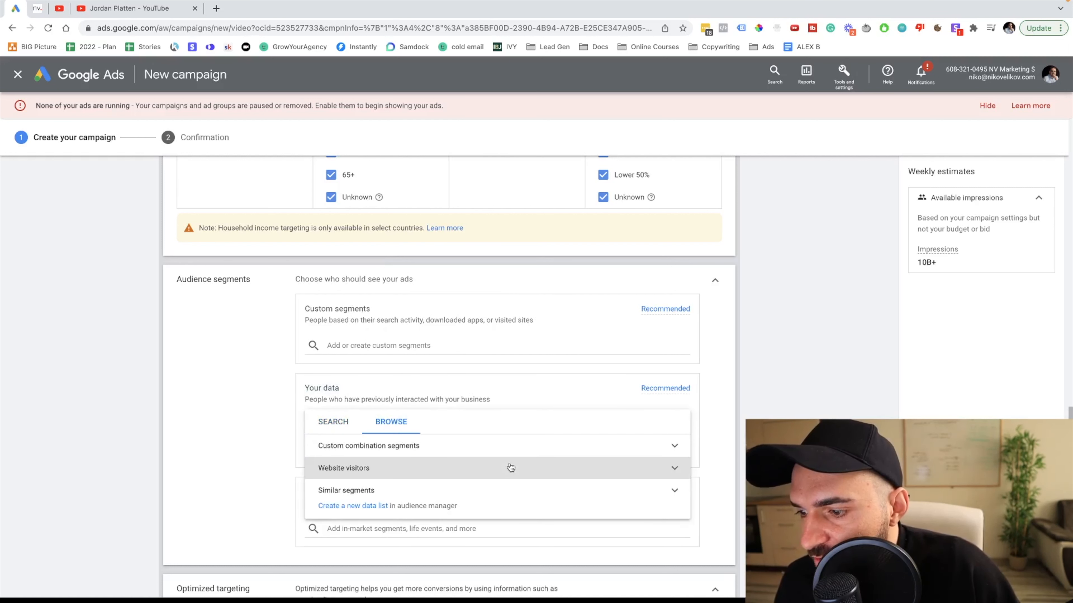
left_click(390, 471)
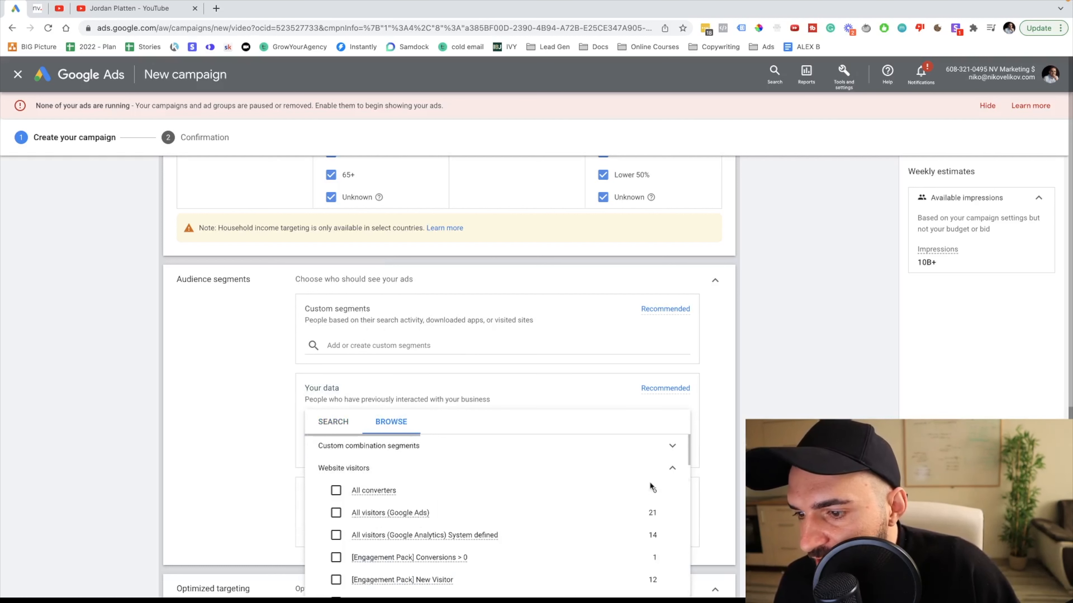
scroll(422, 507, "down", 2)
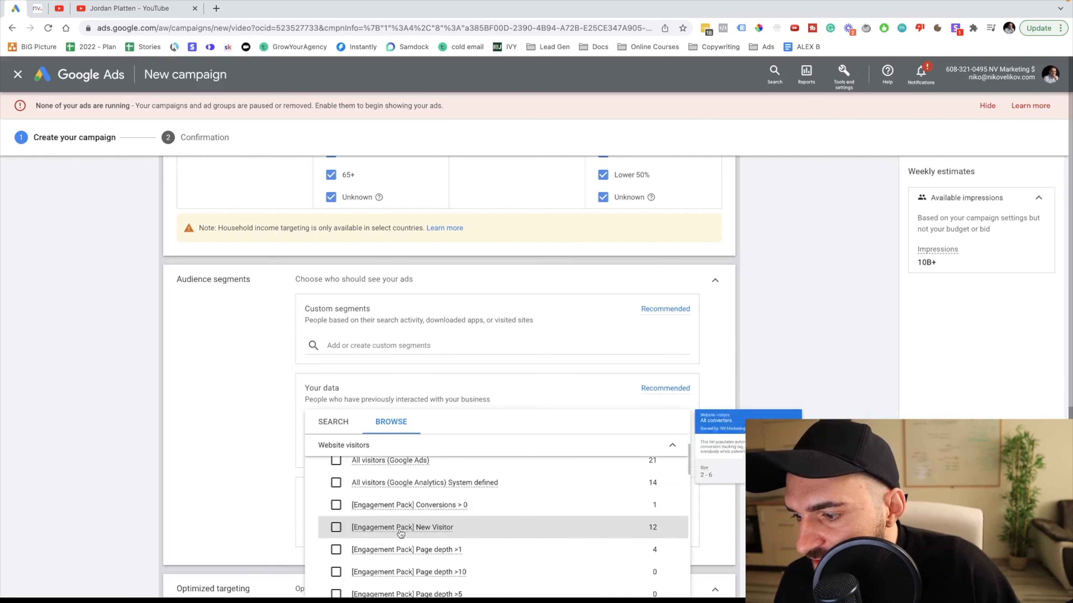
scroll(401, 533, "up", 2)
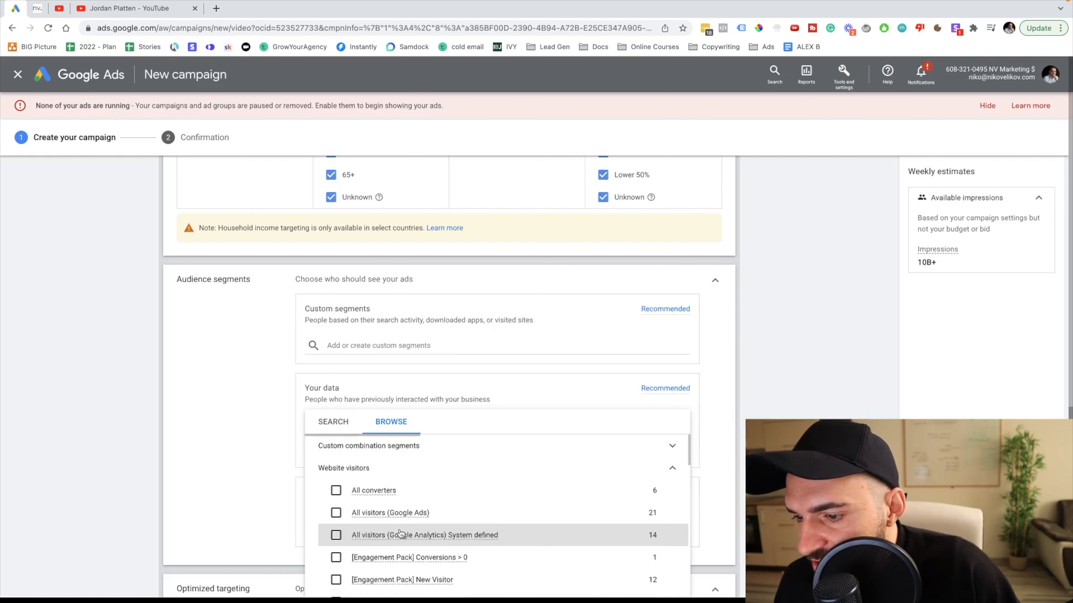
left_click(336, 512)
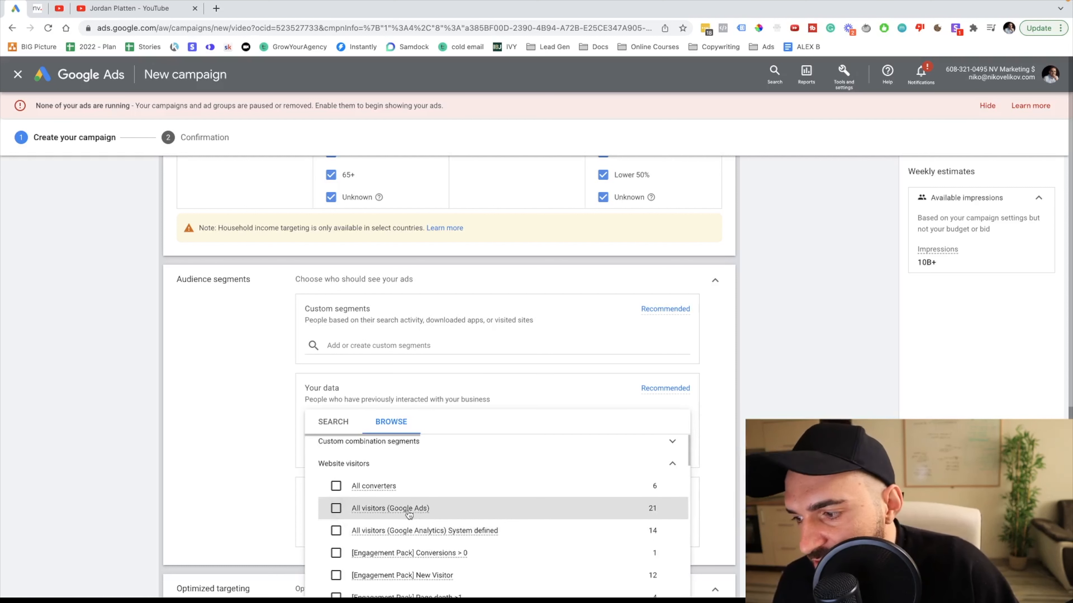
mouse_move(362, 528)
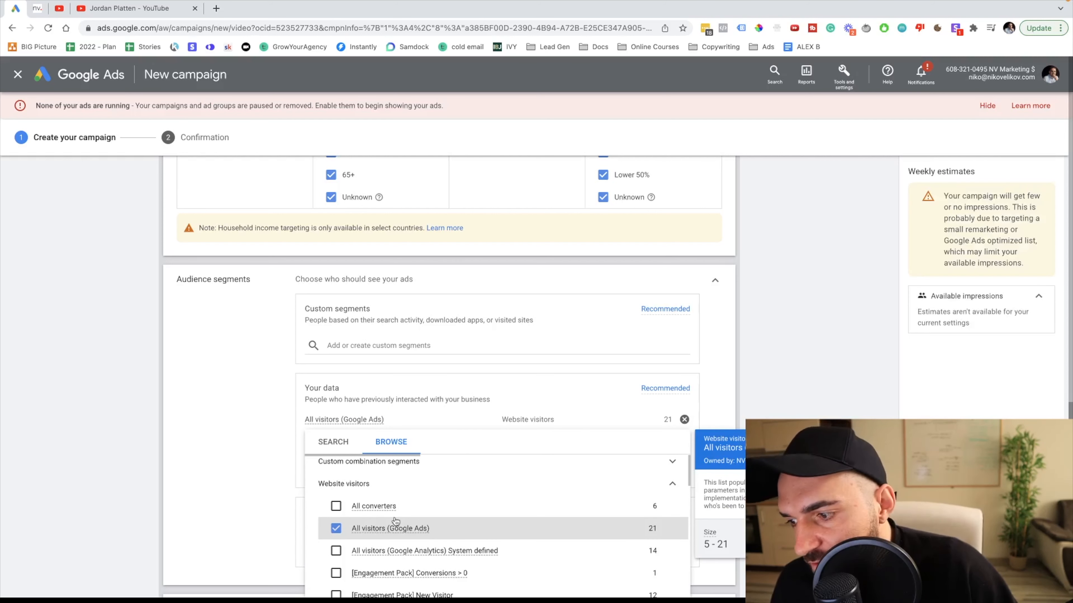
scroll(420, 527, "down", 1)
scroll(420, 526, "up", 1)
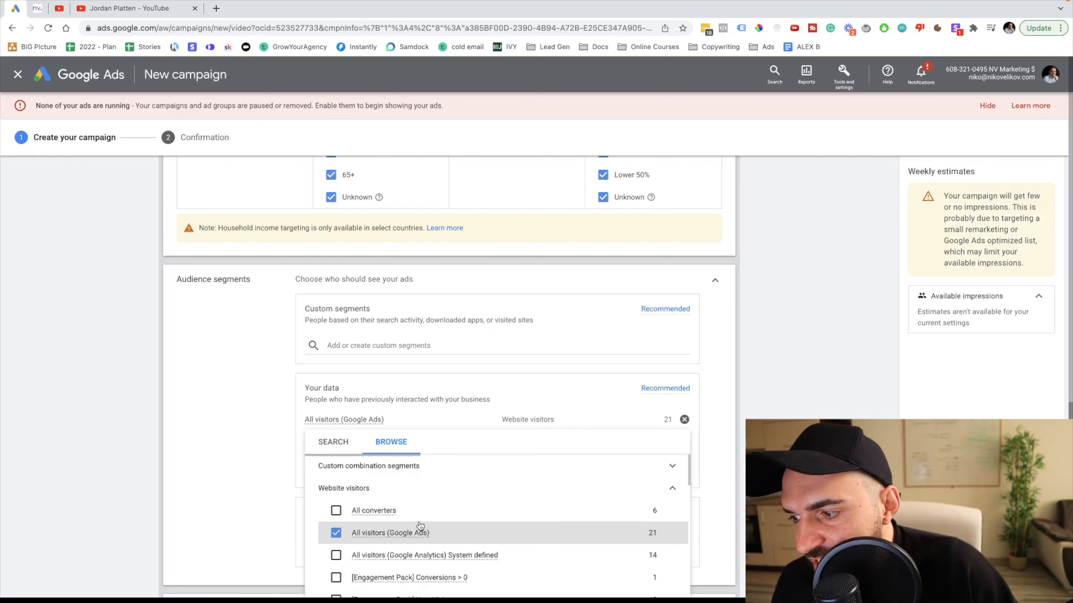
left_click(243, 476)
Step: Look over the shared tools and settings, the selected visitor segment's details and the landing page's URL path
mouse_move(363, 419)
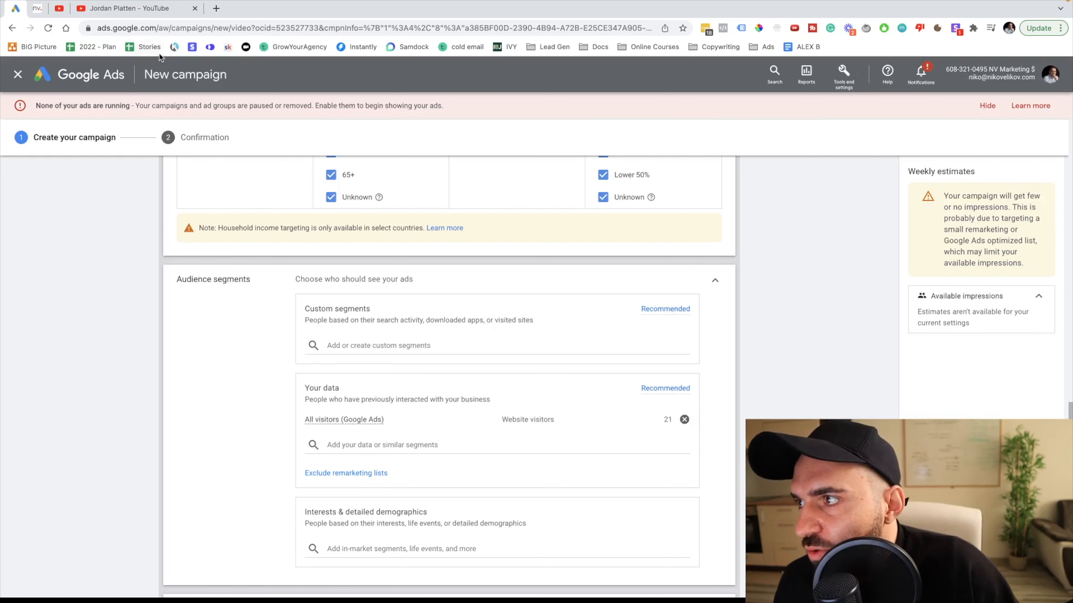
left_click(848, 80)
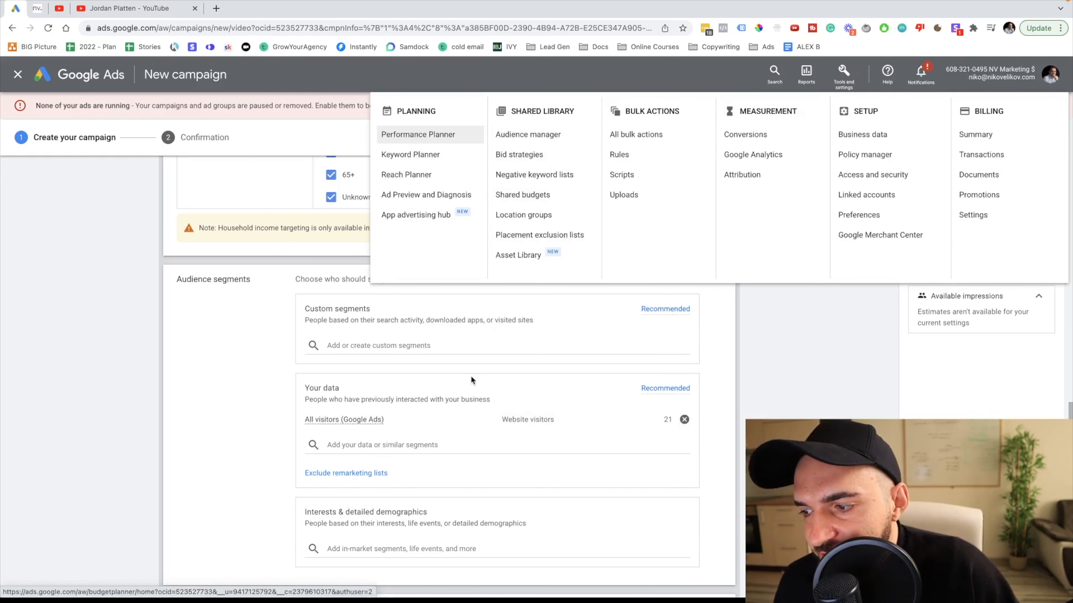
left_click(371, 446)
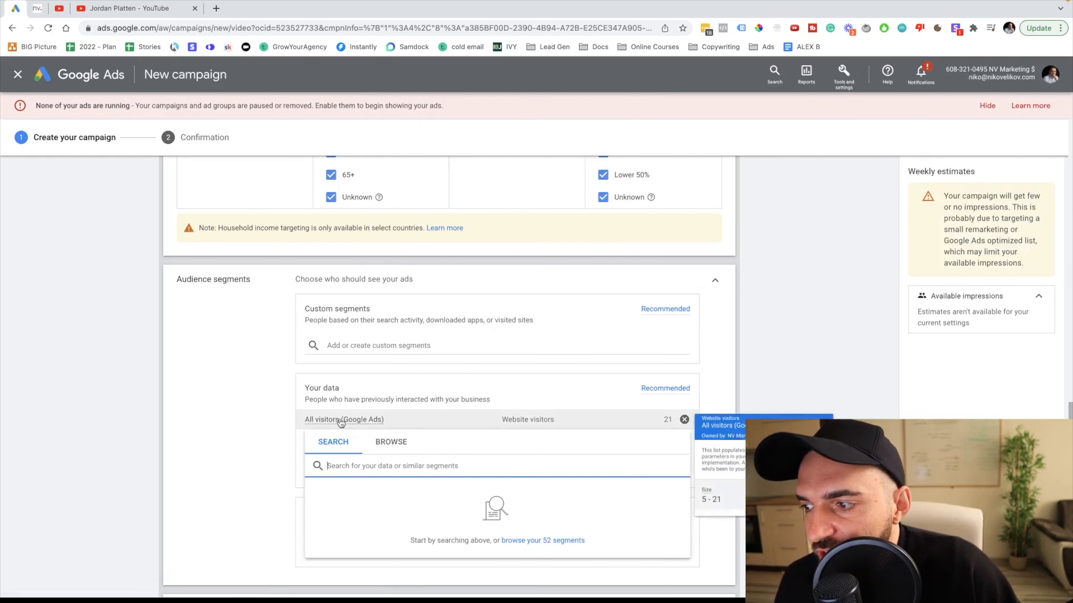
left_click(37, 9)
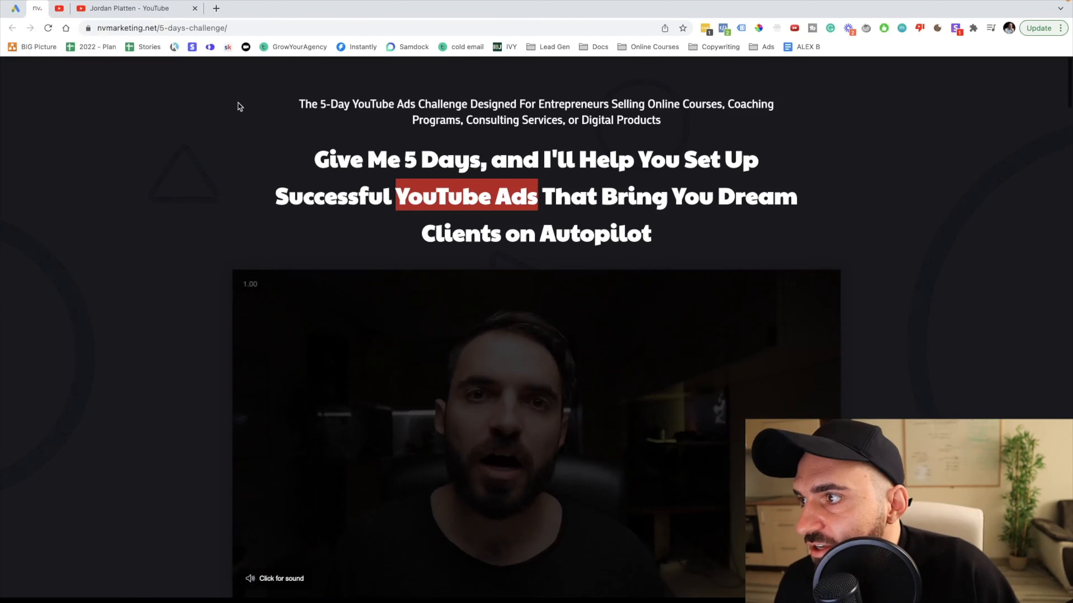
left_click_drag(159, 27, 251, 28)
left_click(15, 8)
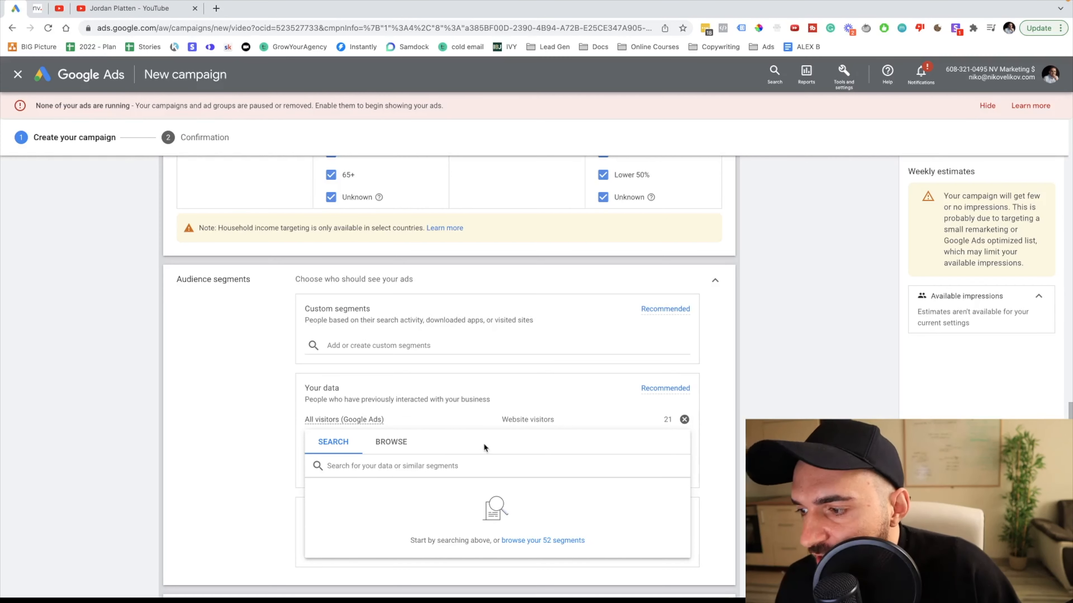
left_click(162, 414)
Step: Turn off optimized targeting for the ad group
scroll(252, 440, "down", 5)
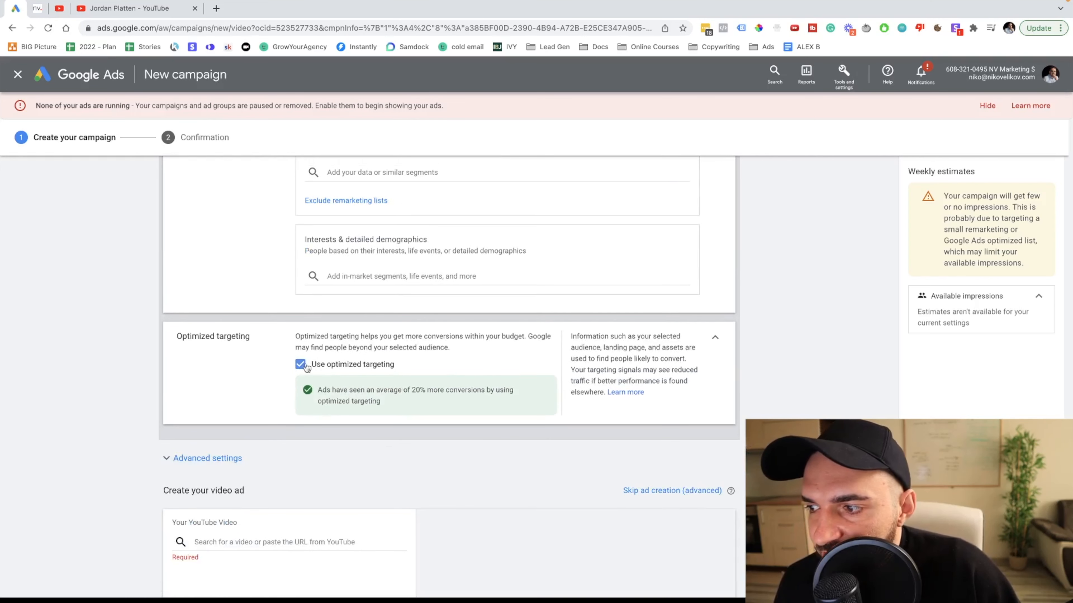
scroll(298, 367, "down", 1)
left_click(313, 350)
Step: Expand the ad group's advanced content targeting and open its Keywords and Placements settings
left_click(266, 442)
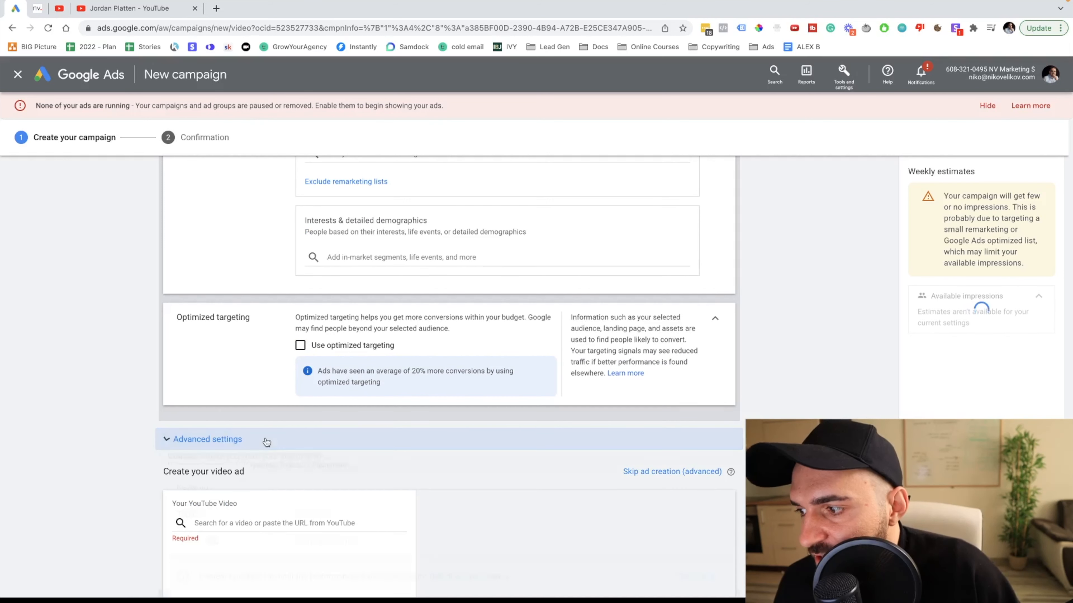
scroll(268, 446, "down", 3)
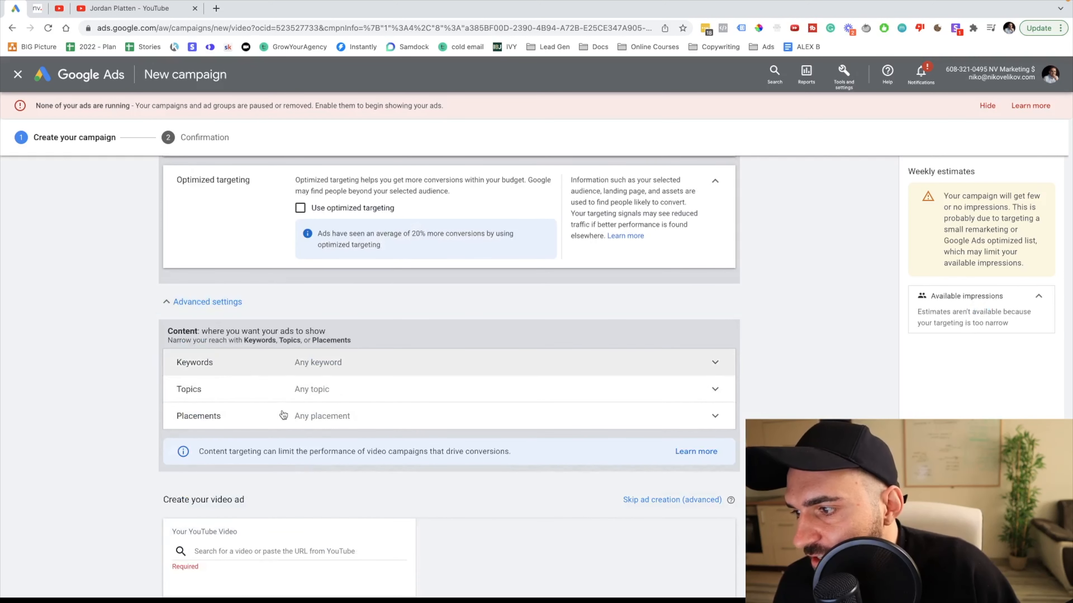
left_click(284, 365)
scroll(286, 485, "down", 5)
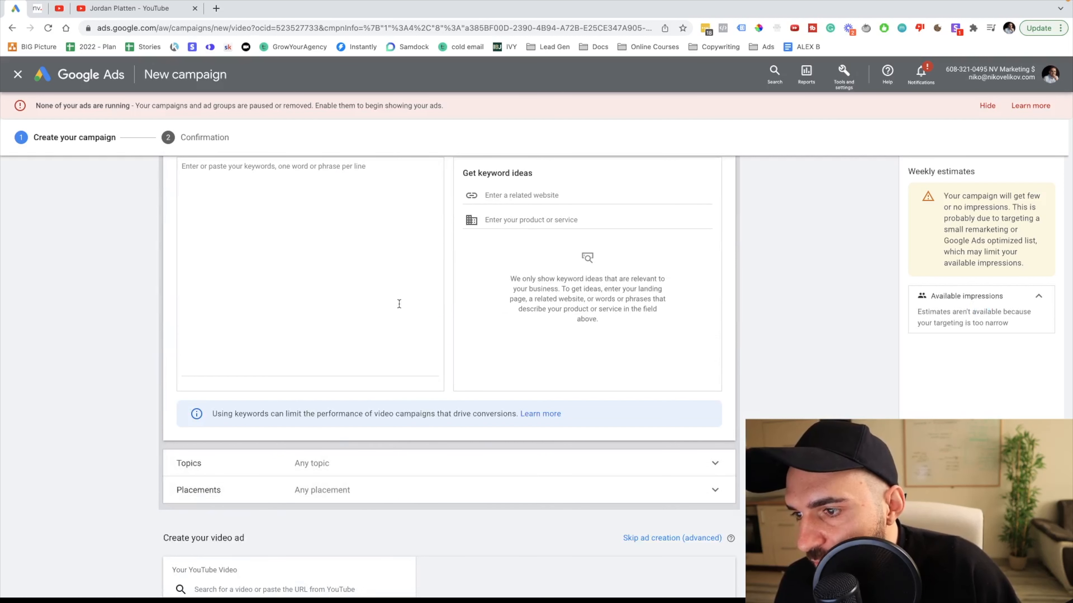
left_click(349, 481)
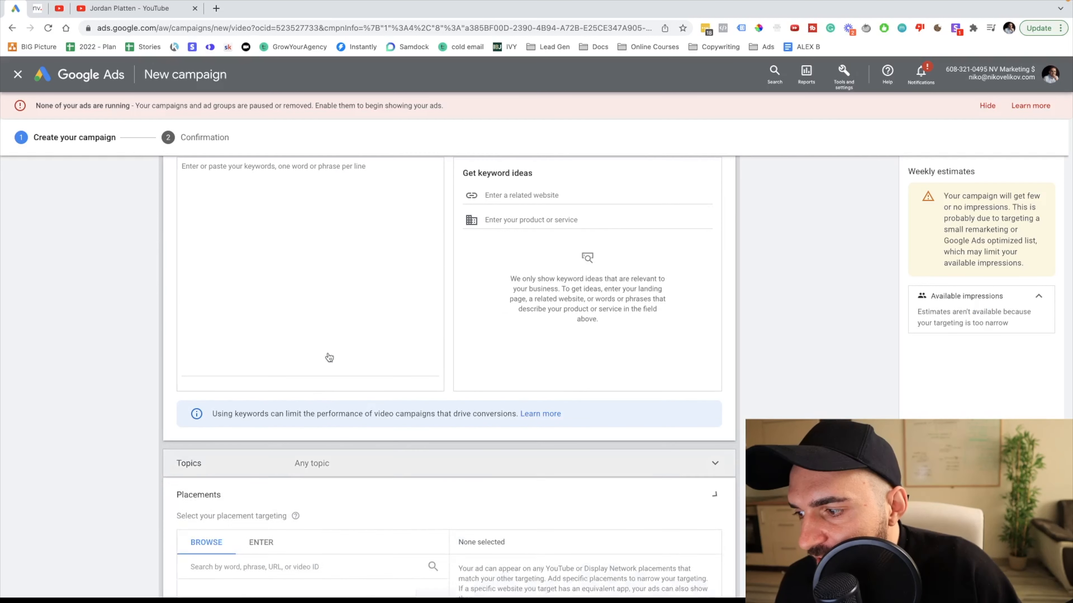
Step: Add the YouTube video "YouTube ads: 3 Lessons After Spending $1M in 2022" to the new ad using its copied share link
scroll(326, 340, "up", 10)
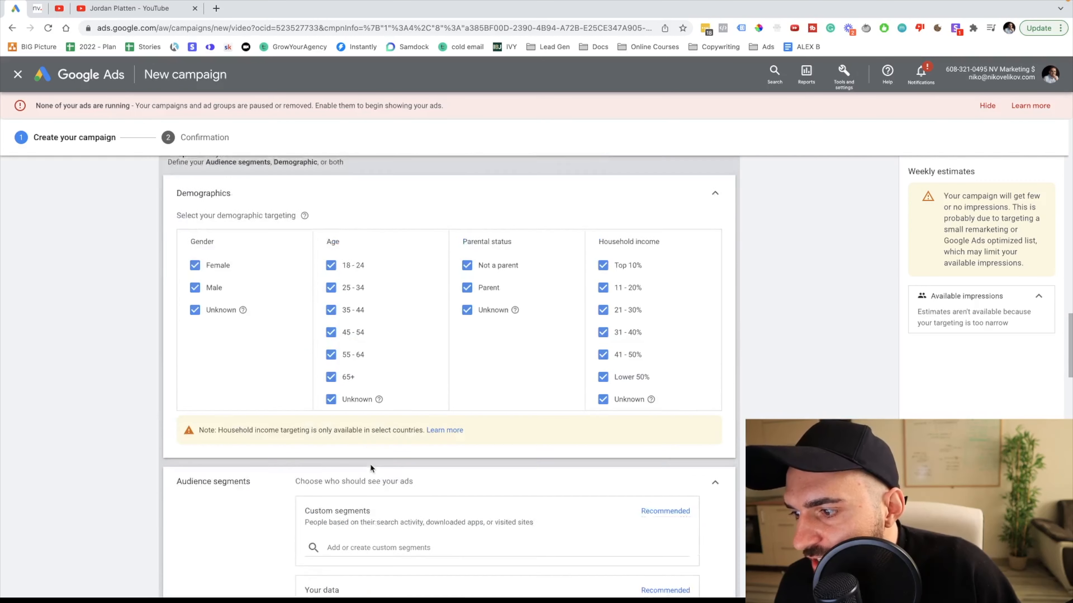
scroll(326, 368, "down", 4)
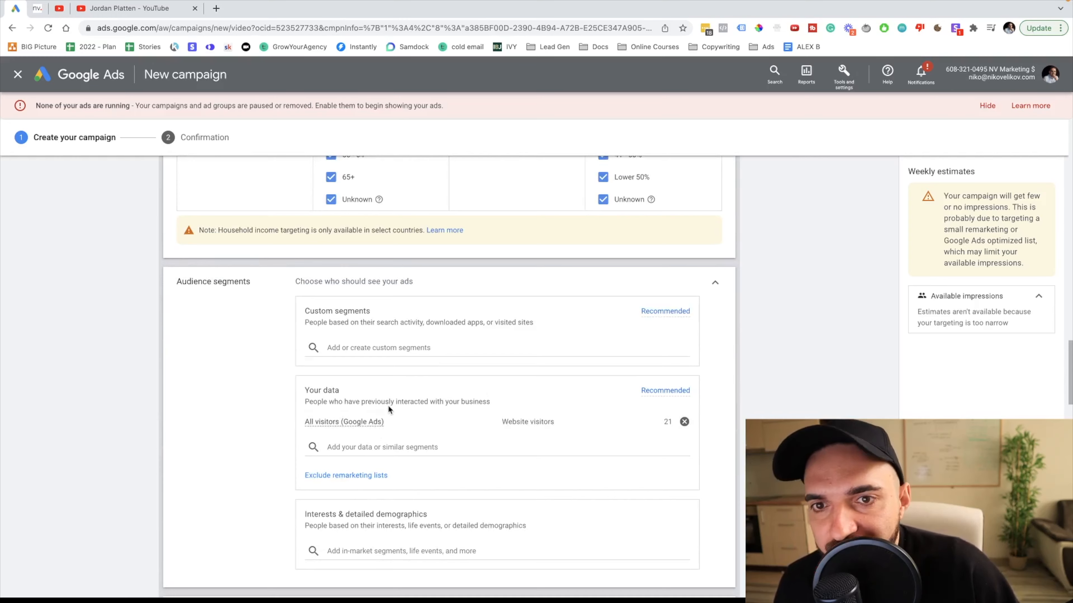
scroll(388, 404, "down", 6)
scroll(387, 418, "down", 20)
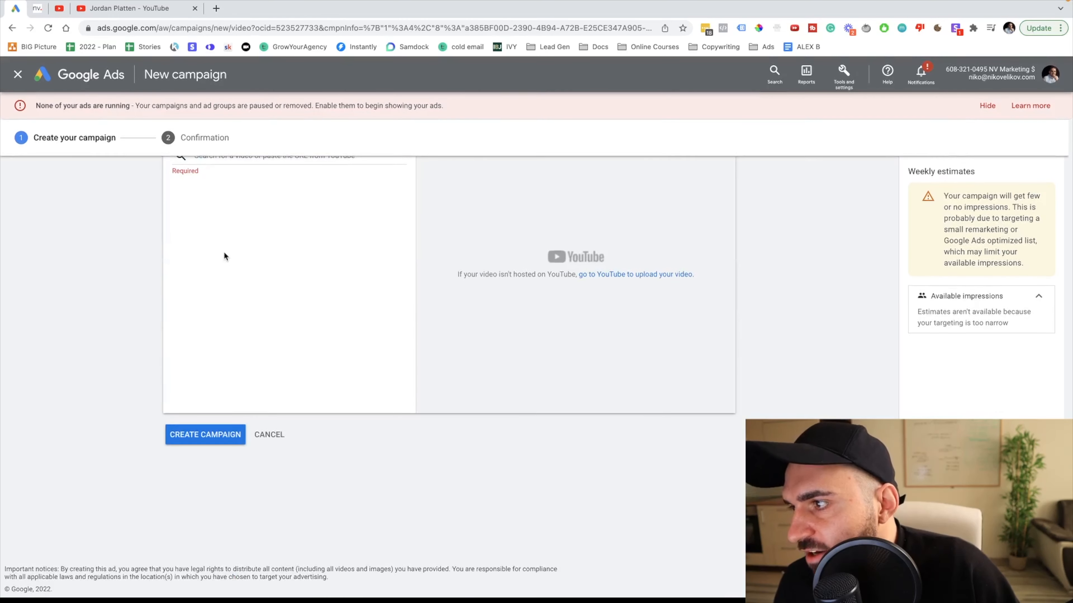
scroll(224, 252, "up", 1)
left_click(222, 186)
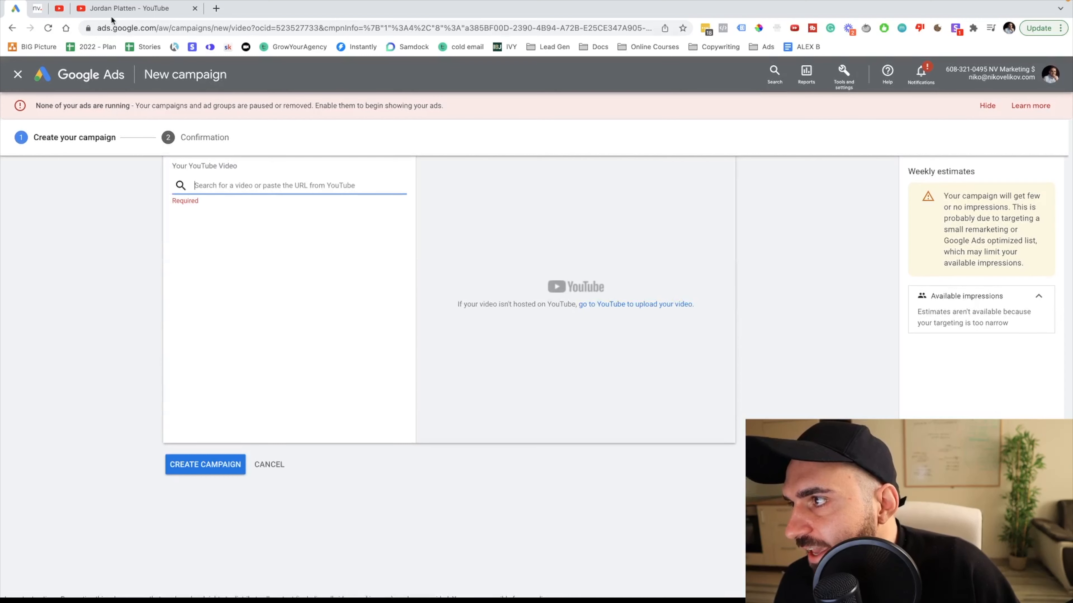
left_click(60, 9)
left_click(642, 348)
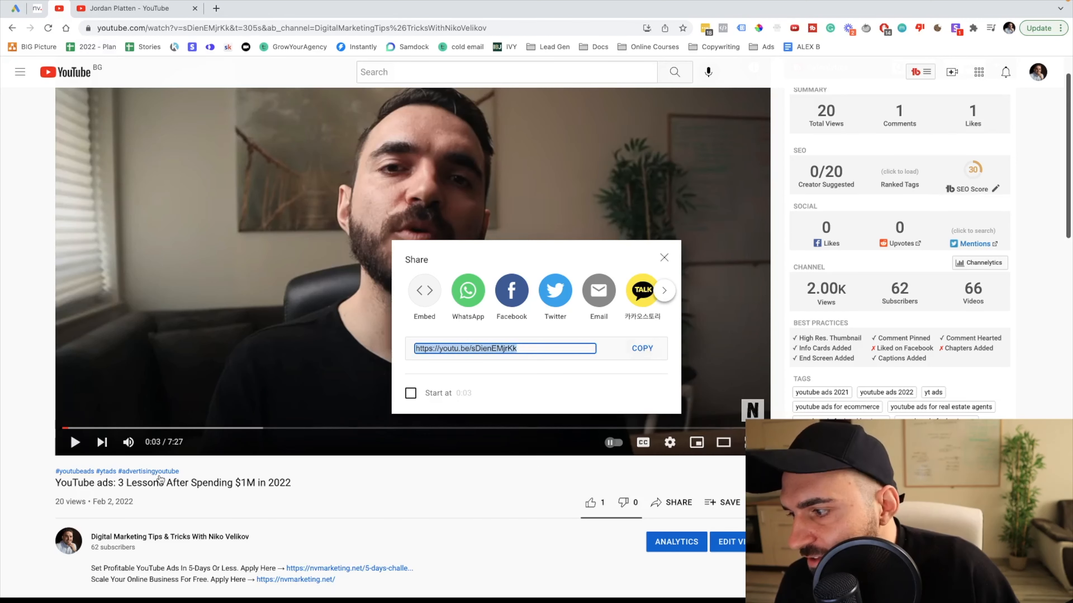
left_click(18, 7)
left_click(219, 189)
key("ctrl+v")
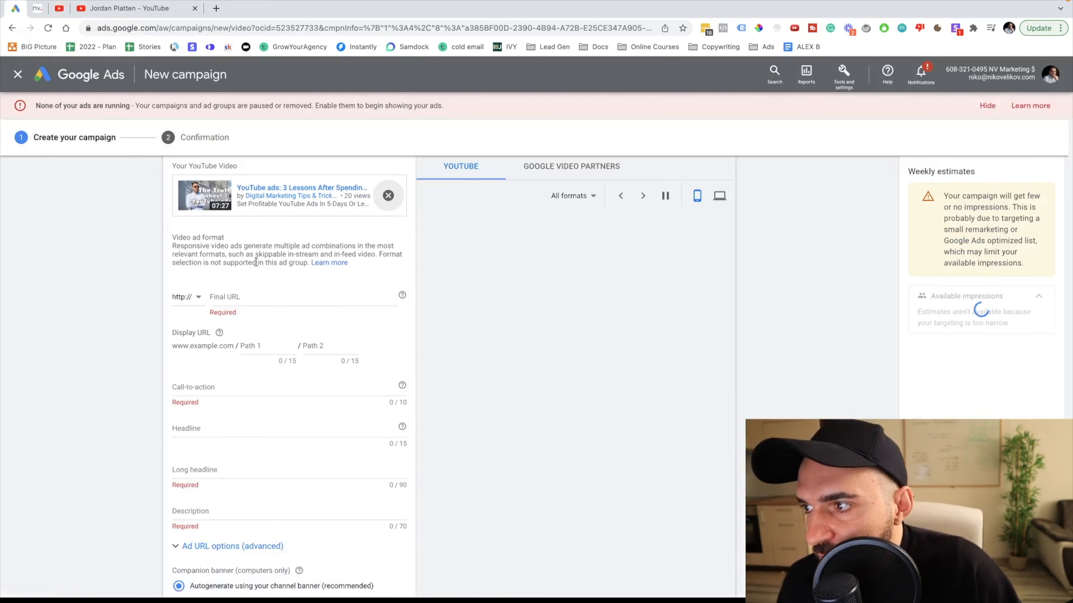
left_click(220, 299)
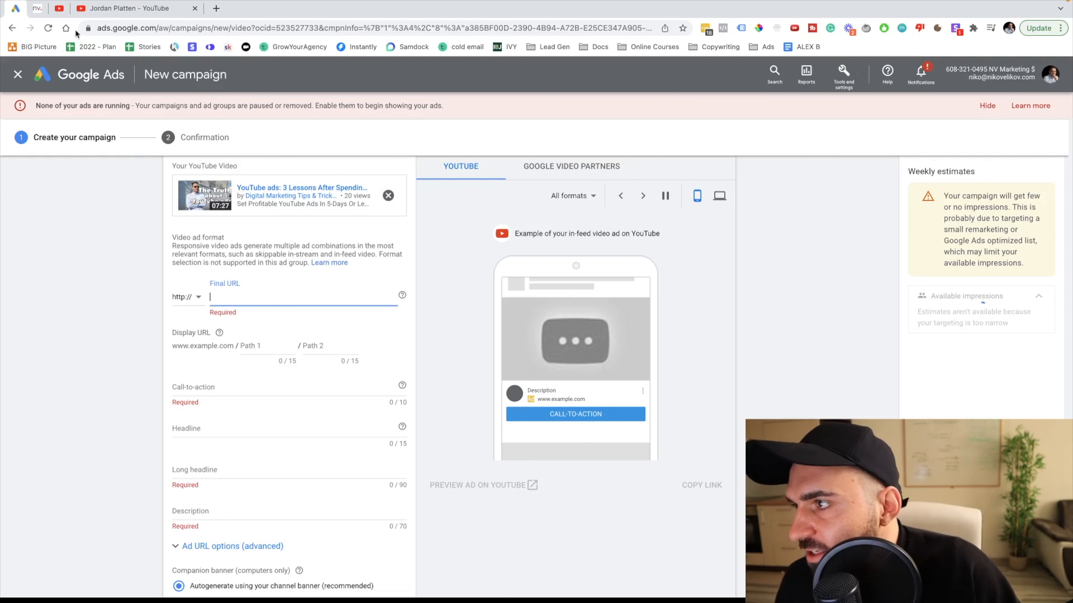
left_click(37, 8)
left_click_drag(124, 24, 96, 27)
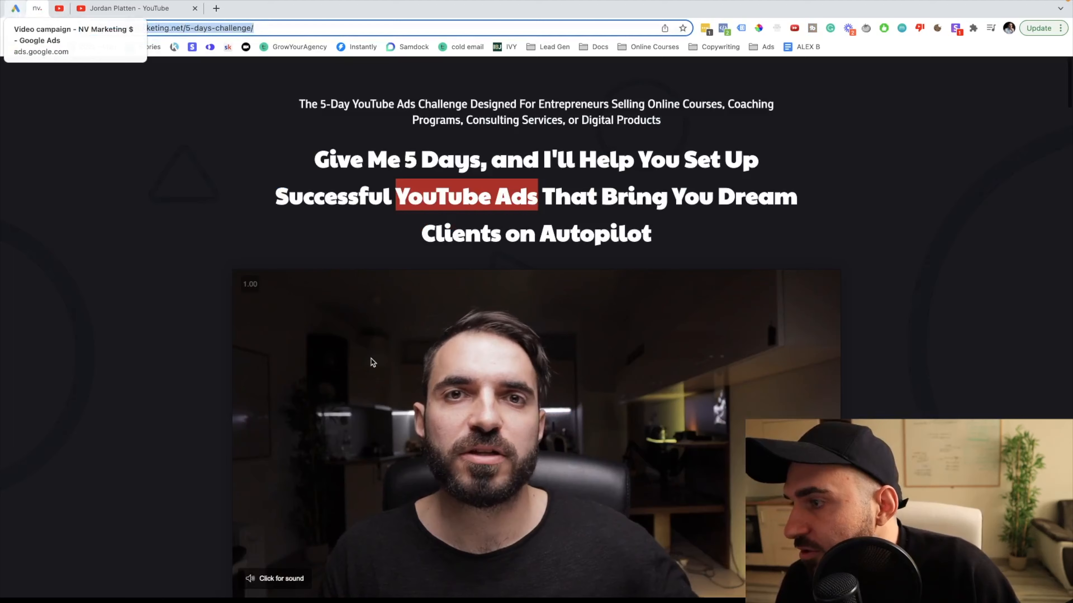
left_click(18, 14)
key("ctrl+v")
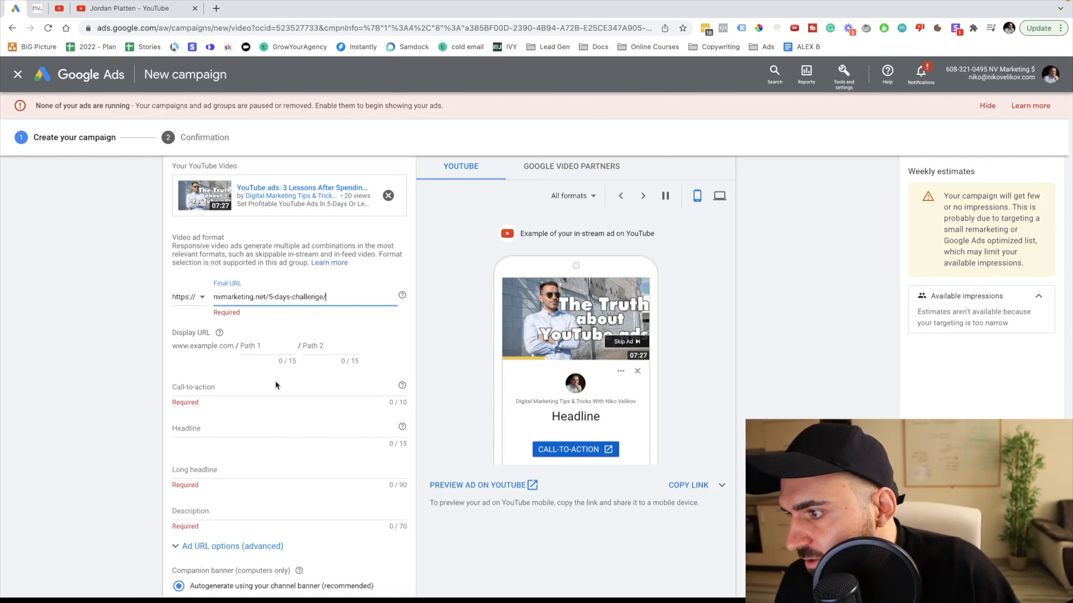
Step: Set the video ad's call-to-action to "Join Today"
left_click(230, 374)
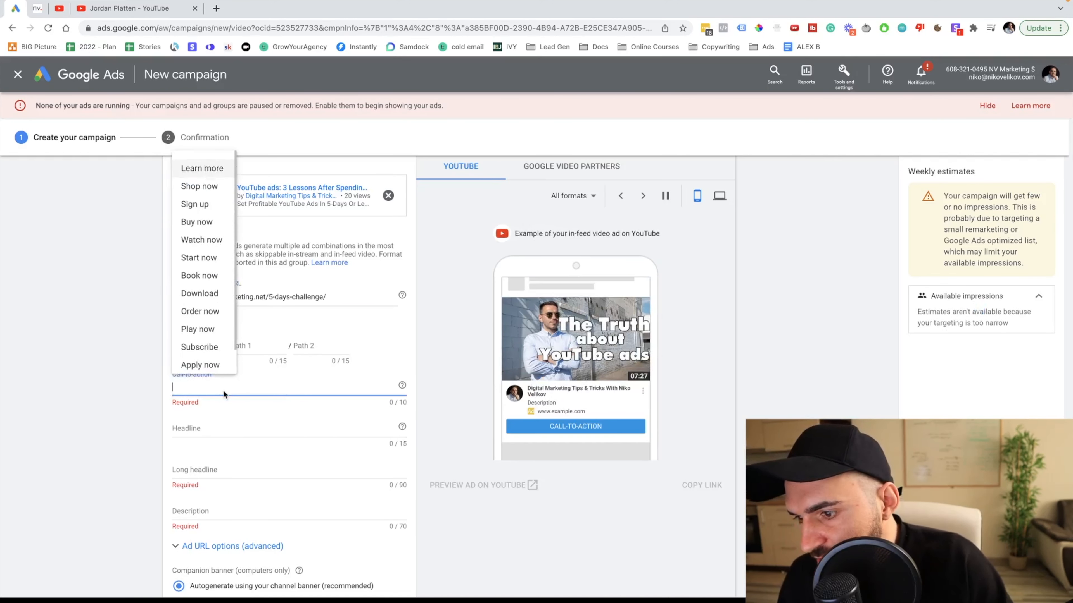
type("Join")
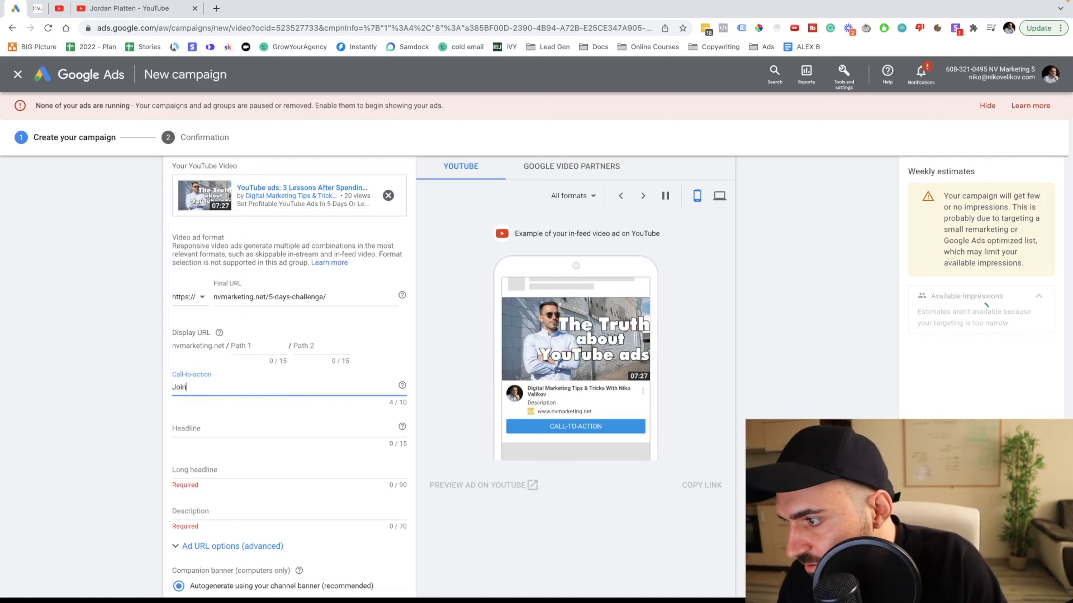
type(" Tod")
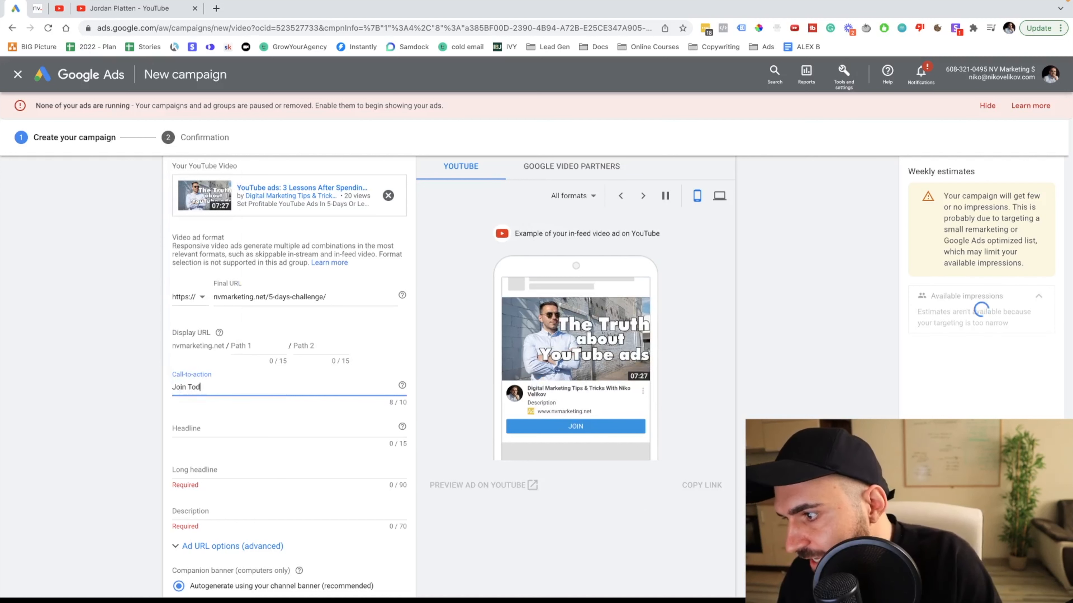
type("ay")
Step: Enter "5 Days - YT Ads" as the video ad's headline, keeping it within the 15-character limit
left_click(226, 427)
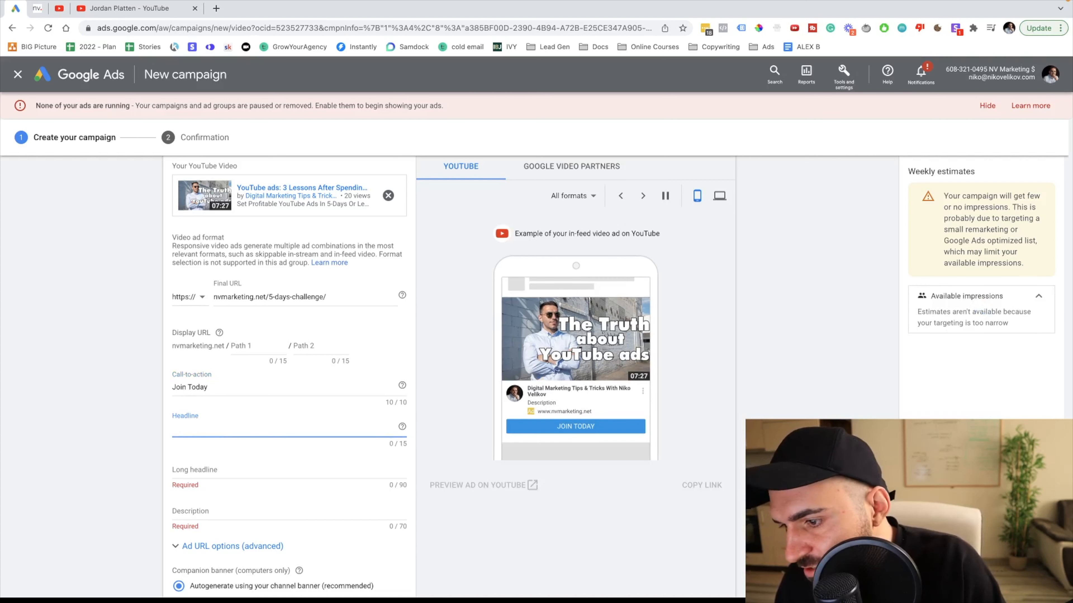
type("5 ")
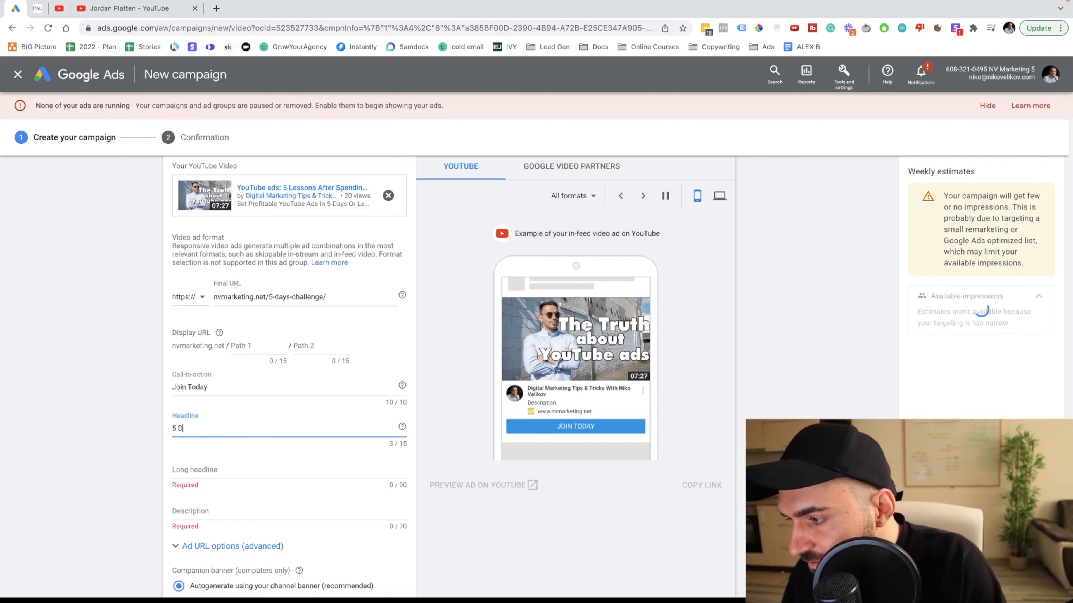
type("Days To YouTUbe")
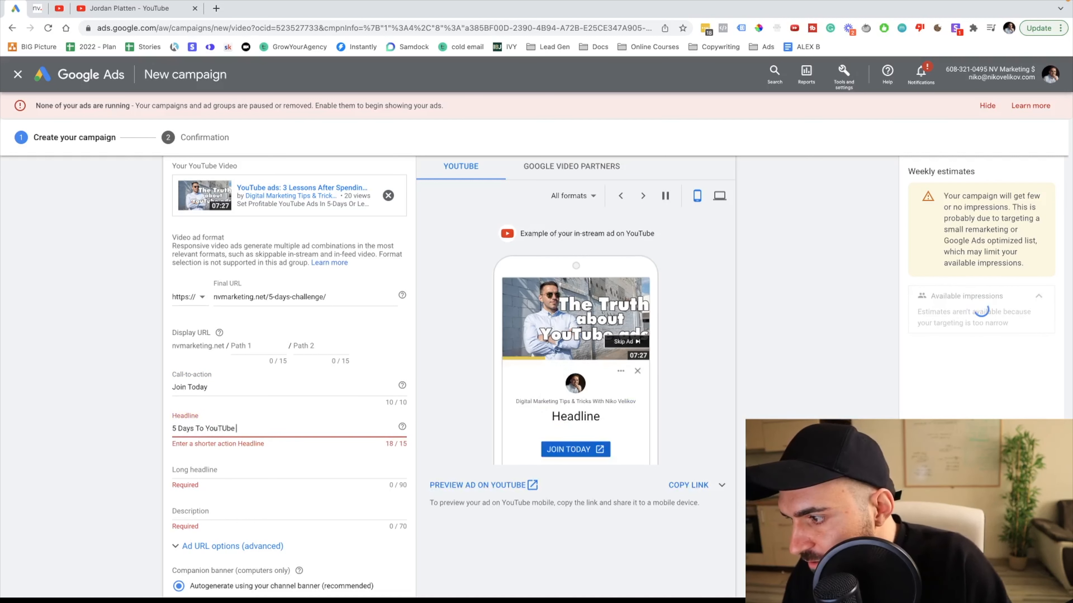
key("BackSpace")
key("BackSpace")
key("BackSpace")
key("BackSpace")
key("BackSpace")
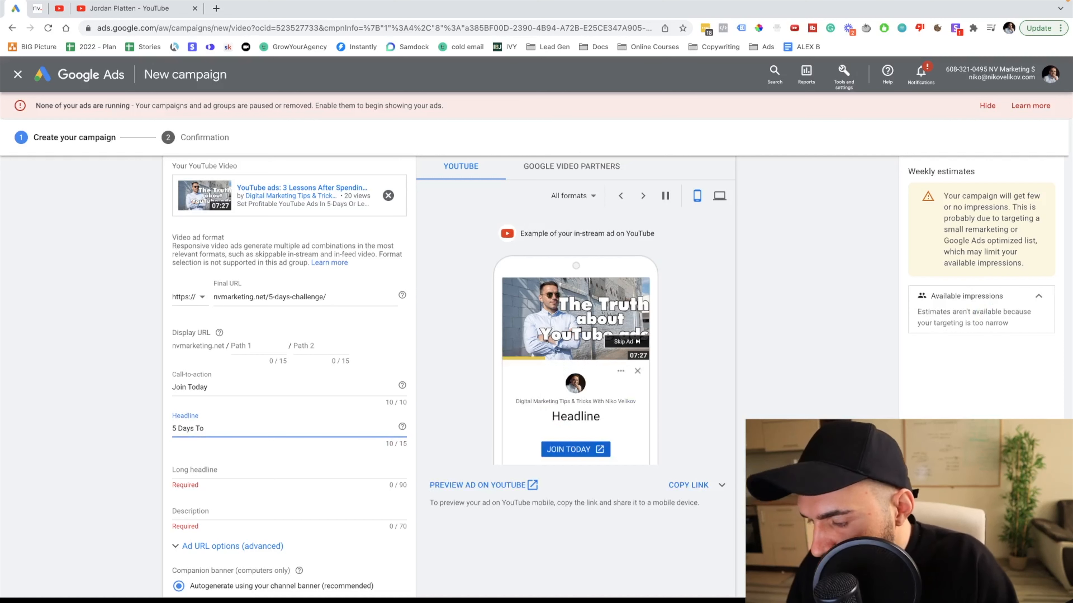
type("ou")
key("BackSpace")
key("BackSpace")
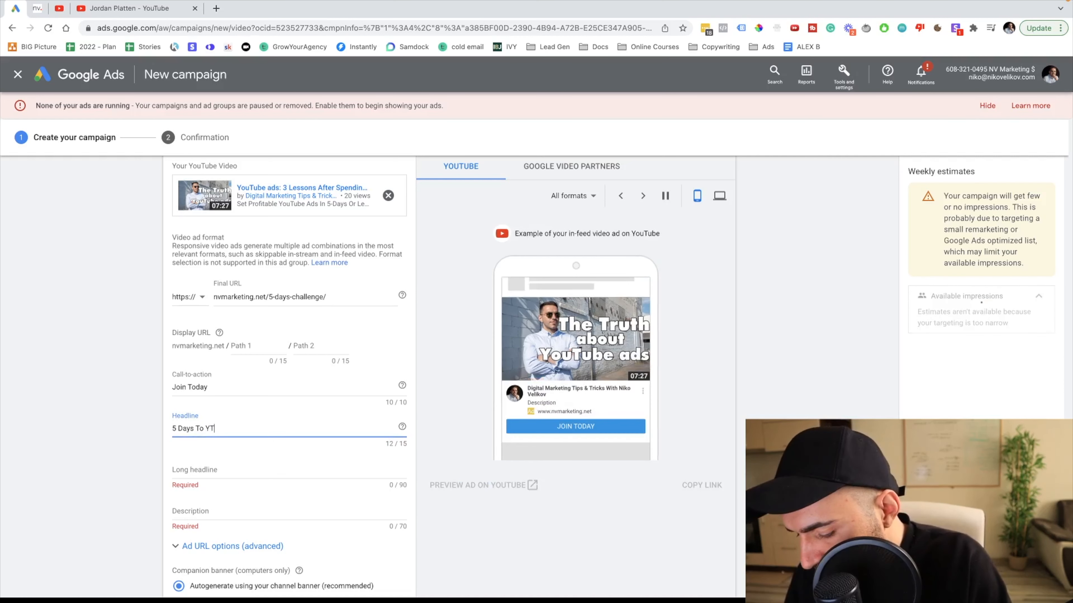
type("T Ads")
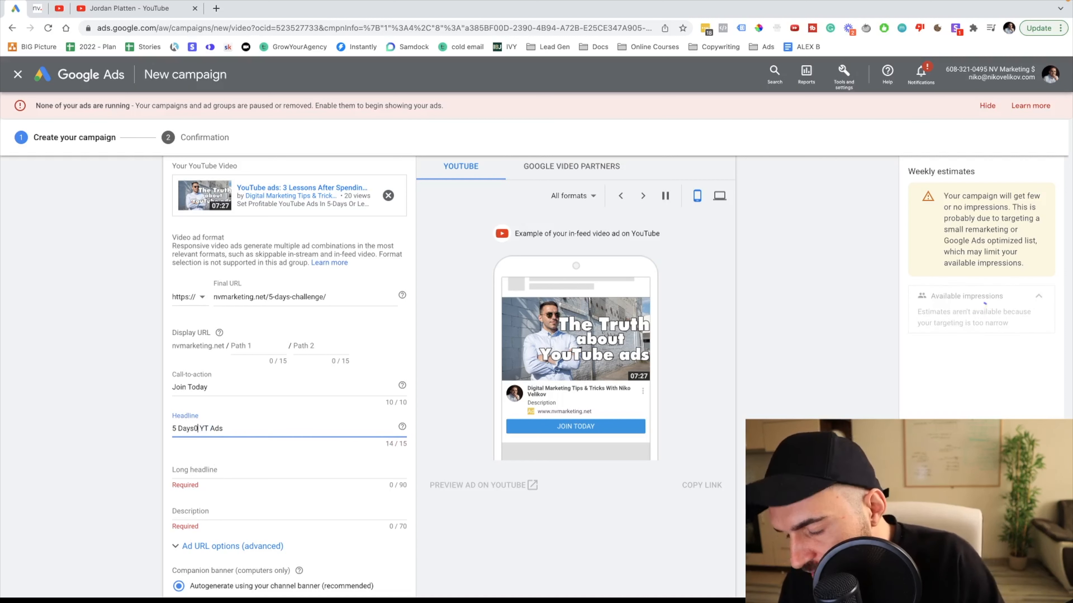
type("-")
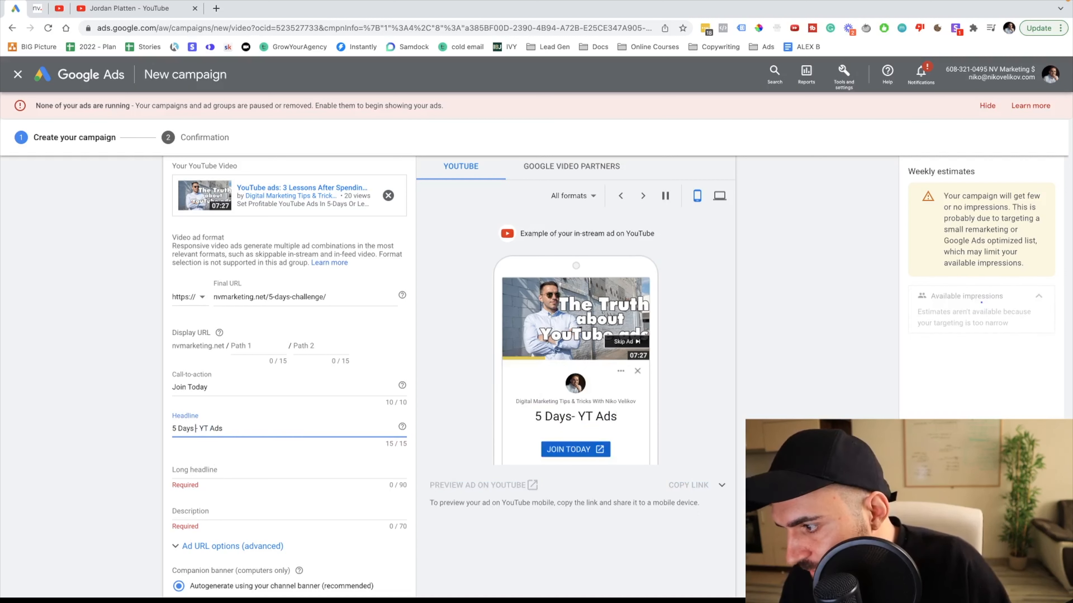
key("Left")
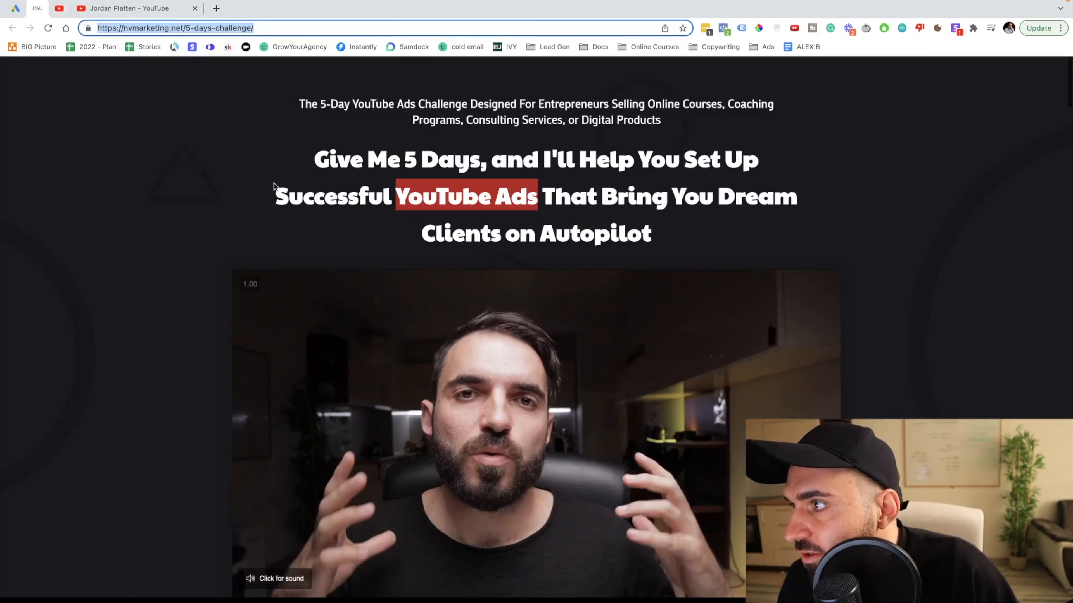
Step: Copy the landing page's main headline starting "Give Me 5 Days" into the ad's long headline
left_click(38, 11)
double_click(353, 165)
triple_click(353, 164)
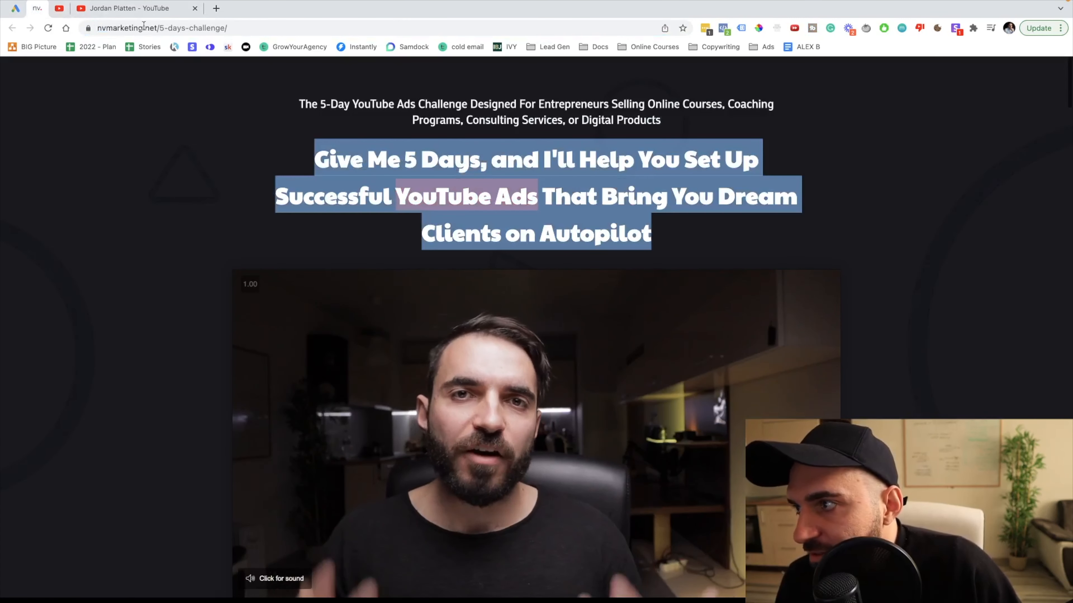
left_click(15, 8)
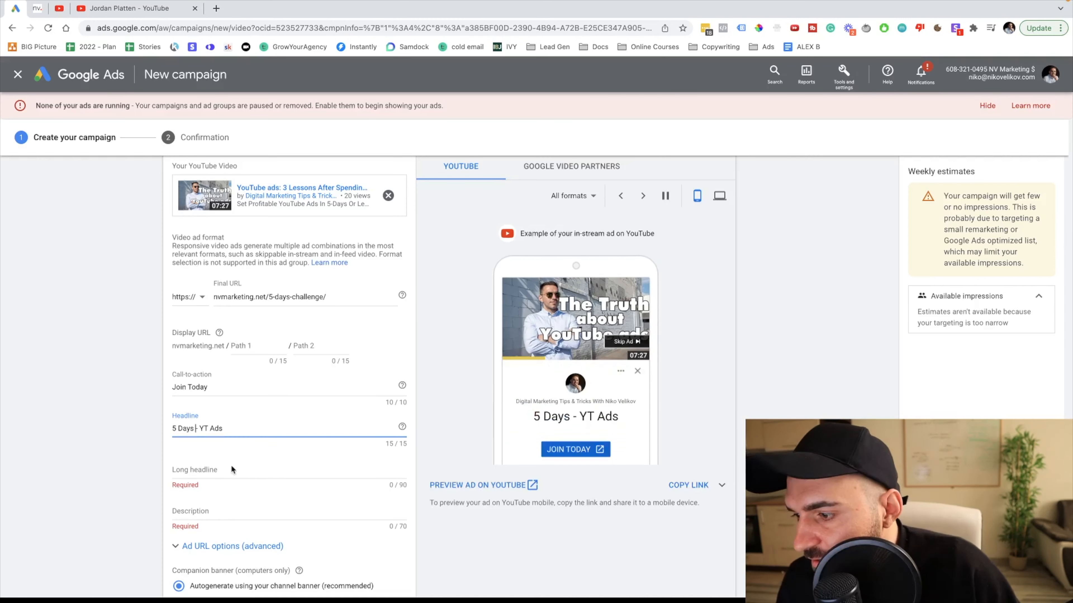
left_click(216, 477)
key("ctrl+v")
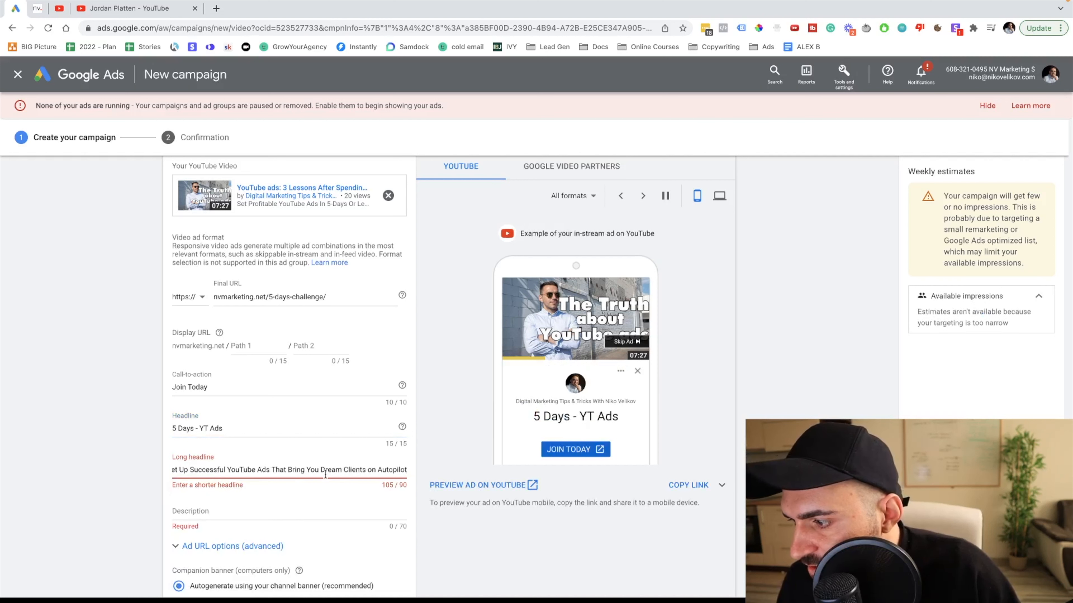
Step: Shorten the long headline by removing "on Autopilot" and "Successful"
left_click_drag(365, 469, 442, 476)
key("BackSpace")
double_click(244, 469)
key("BackSpace")
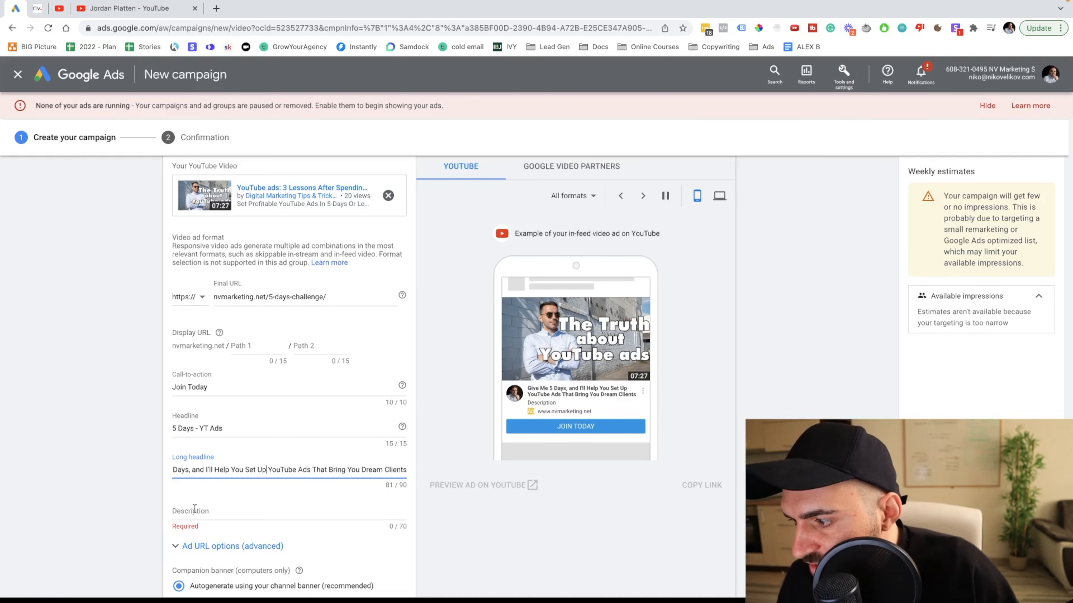
Step: Copy the landing page's line above the main headline, through "Entrepreneurs Selling Online Courses", into the ad's description
left_click(194, 509)
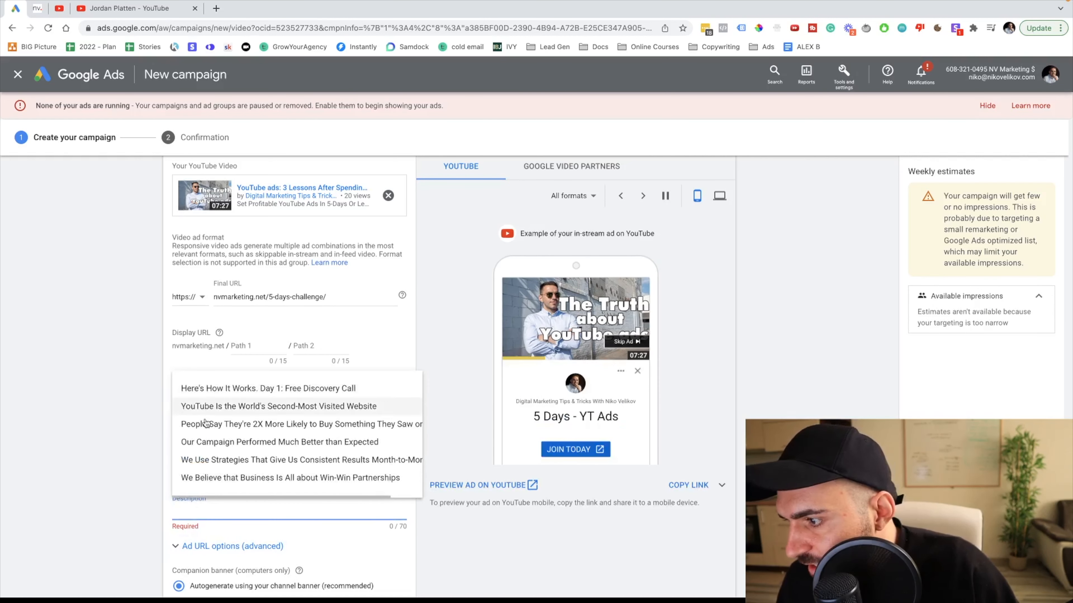
left_click(93, 489)
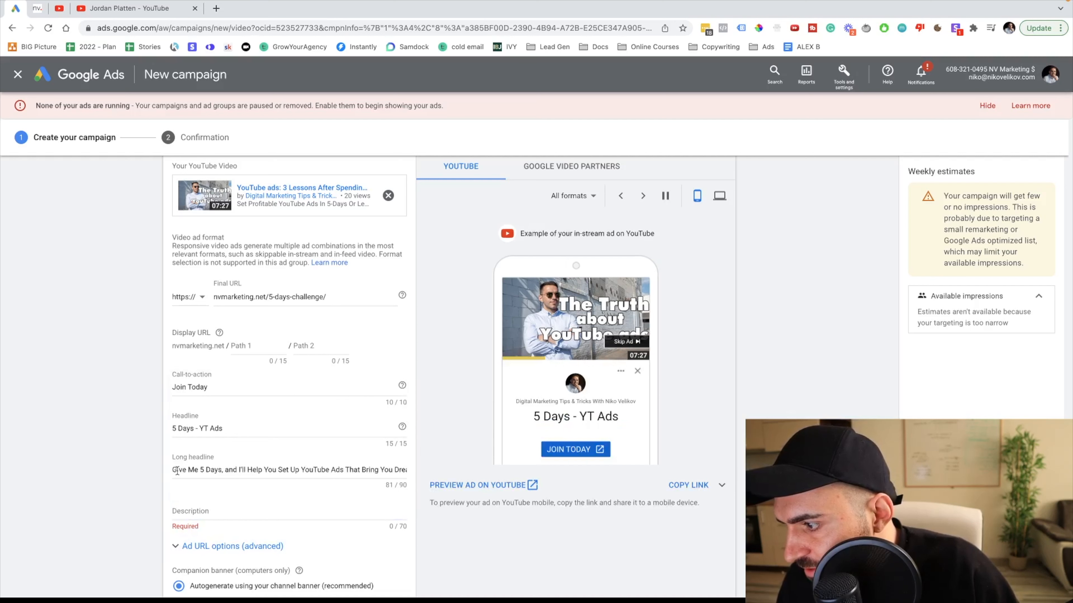
left_click(100, 10)
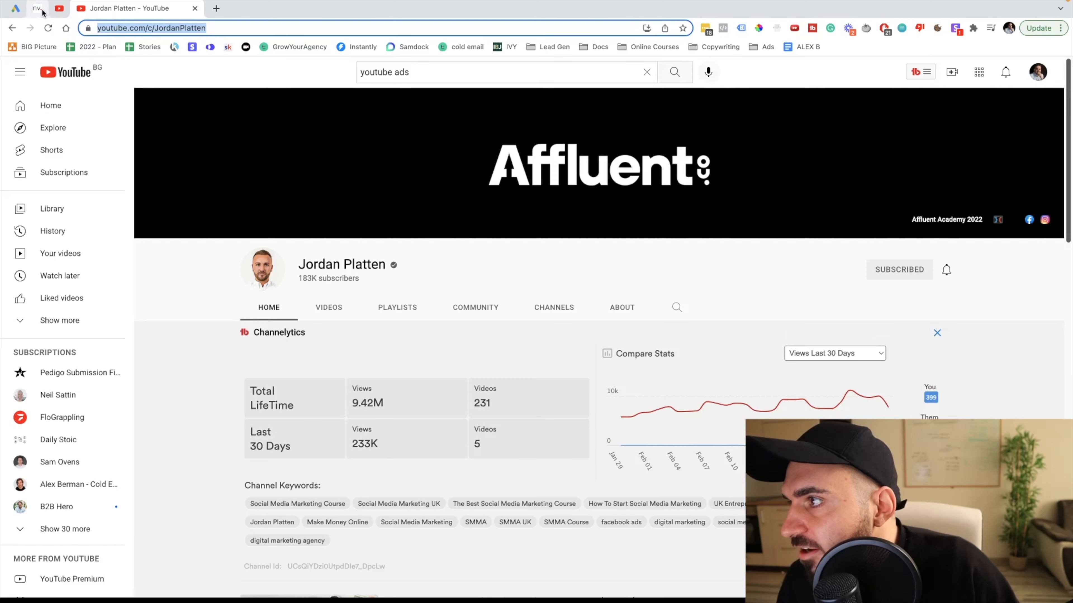
left_click(40, 9)
left_click_drag(312, 103, 722, 105)
key("ctrl+c")
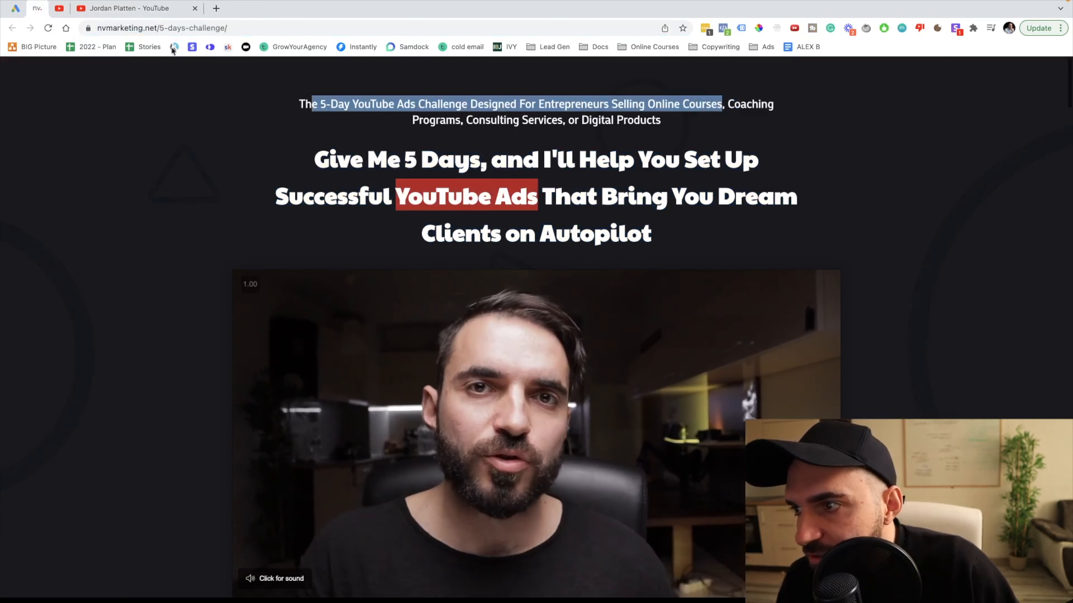
left_click(23, 12)
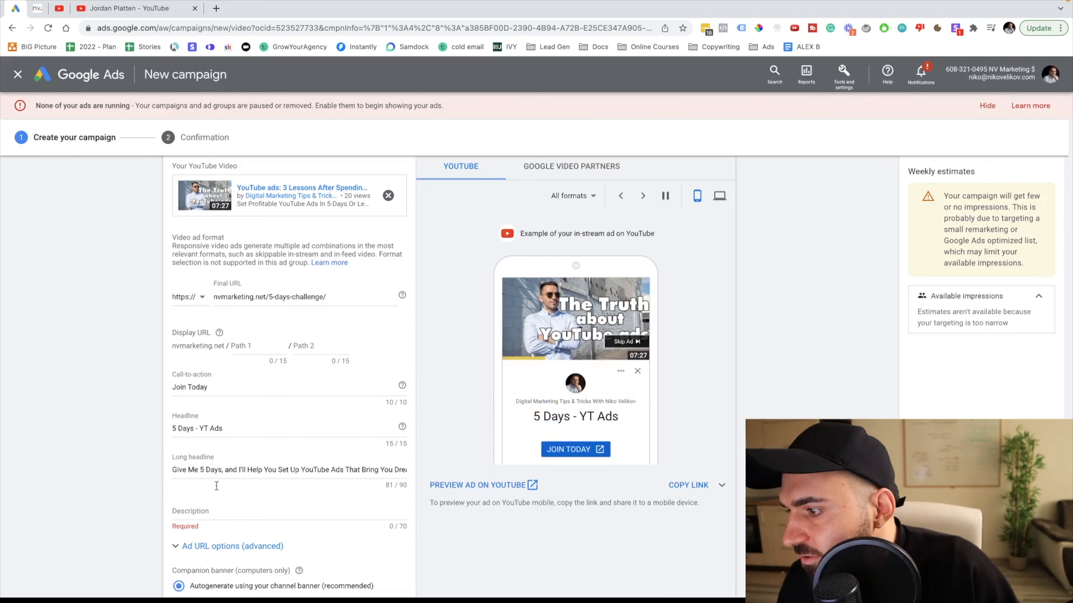
key("ctrl+v")
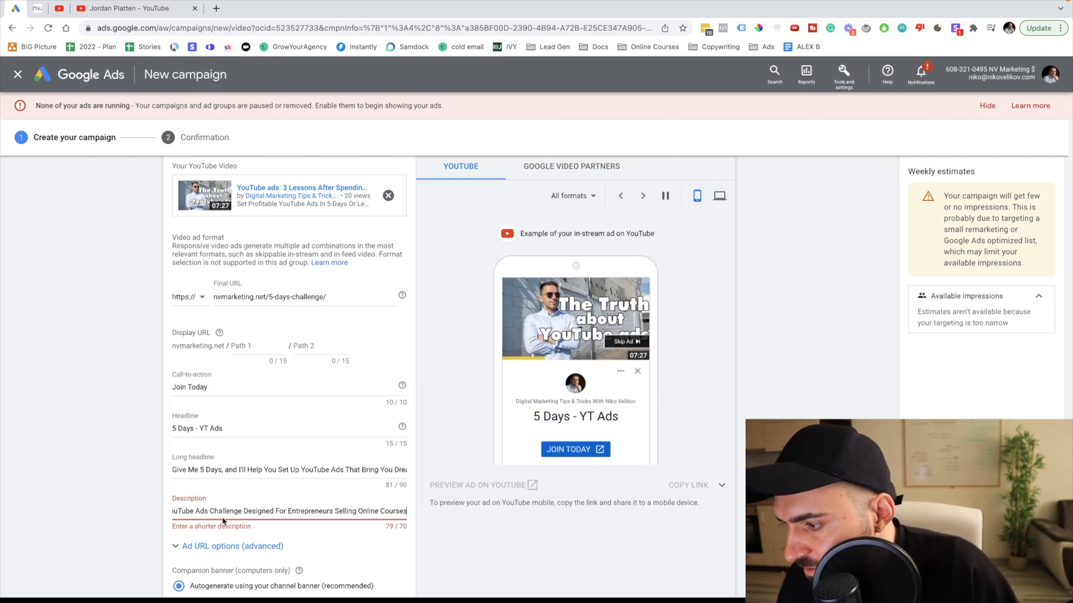
Step: Shorten the description to "YouTube Ads Challenge Designed For Entrepreneurs Selling Courses"
scroll(182, 511, "left", 1)
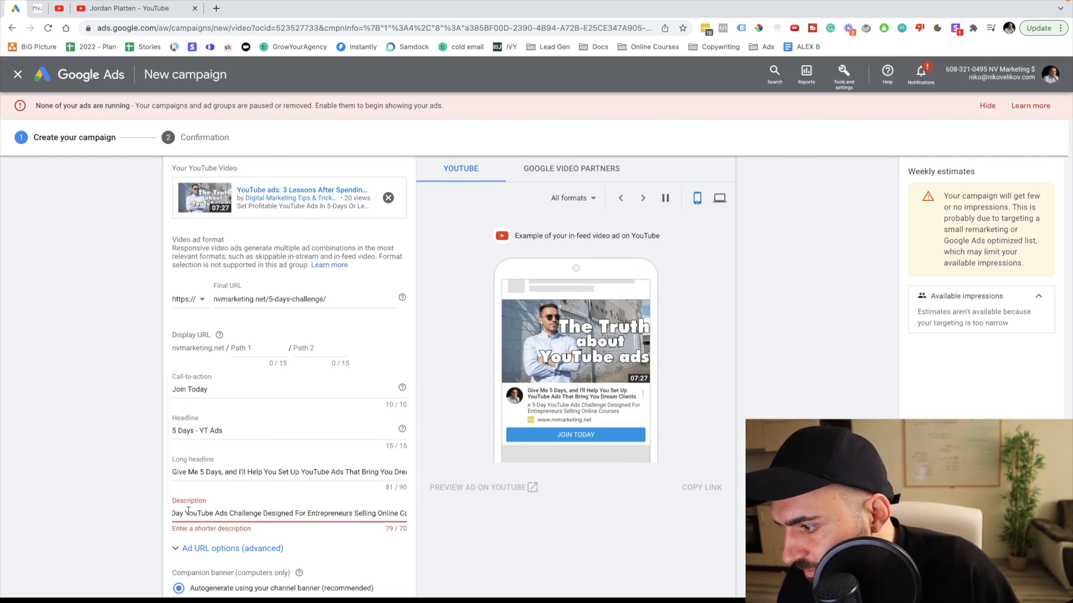
left_click_drag(185, 511, 111, 511)
key("BackSpace")
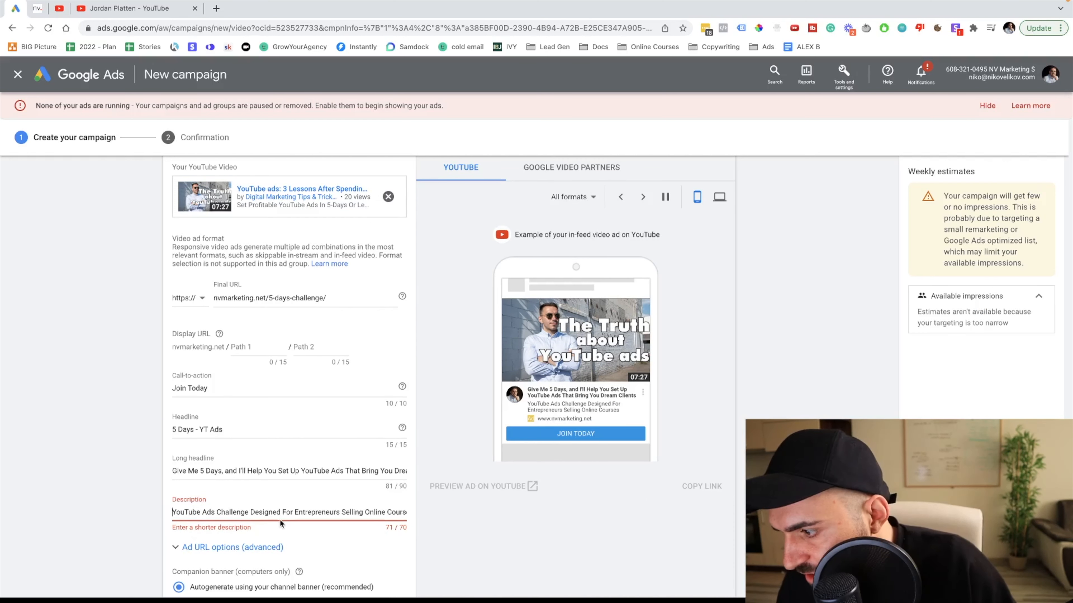
scroll(308, 514, "right", 1)
scroll(309, 514, "down", 1)
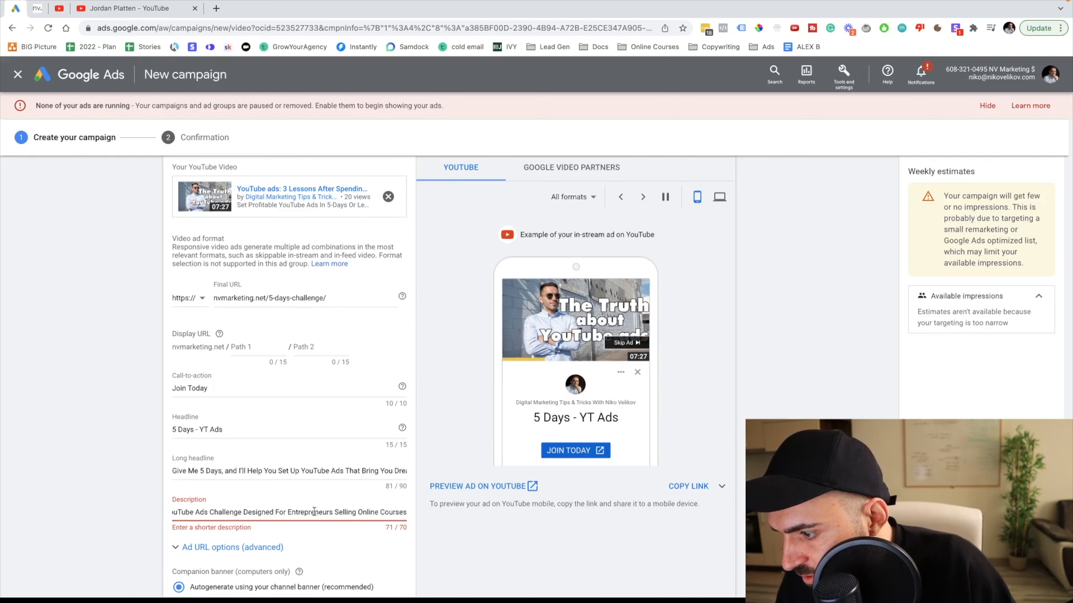
scroll(403, 513, "left", 1)
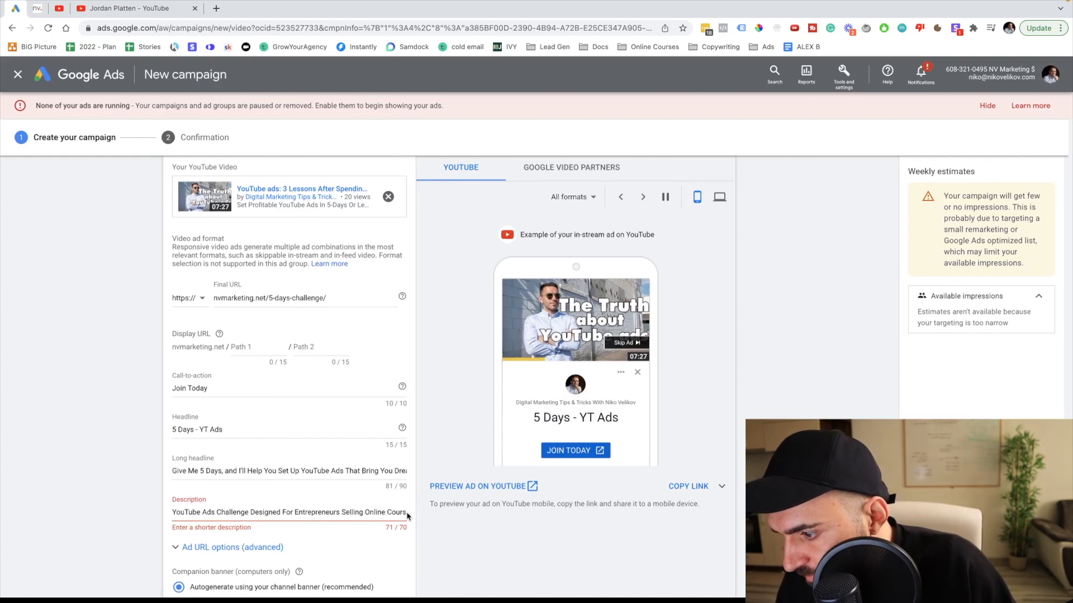
double_click(373, 513)
key("BackSpace")
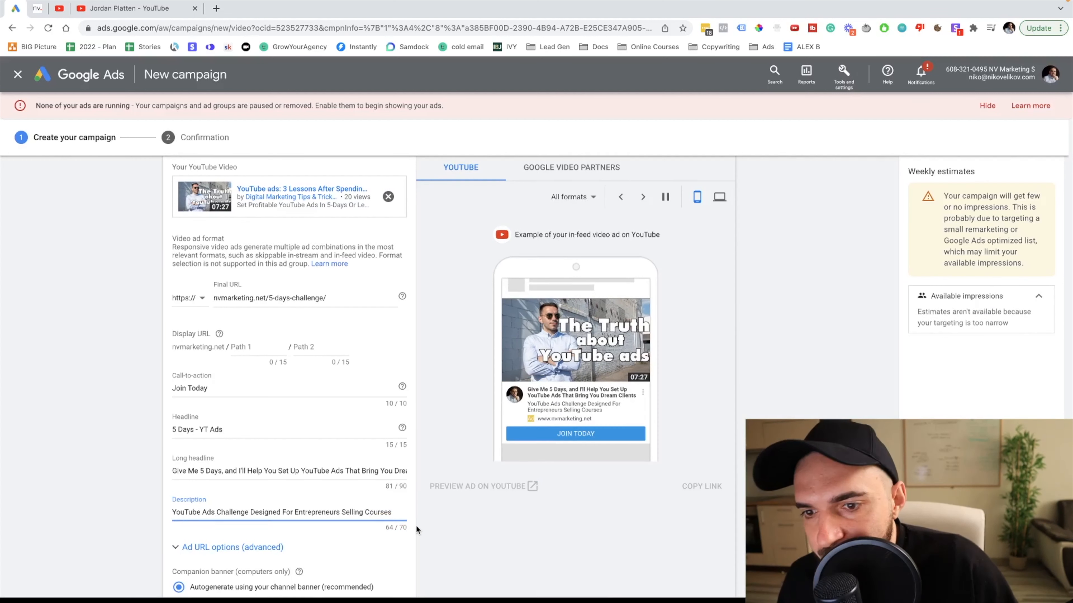
Step: Create the warm retargeting campaign with its finished video ad and continue to the campaign
scroll(411, 525, "down", 6)
left_click(205, 444)
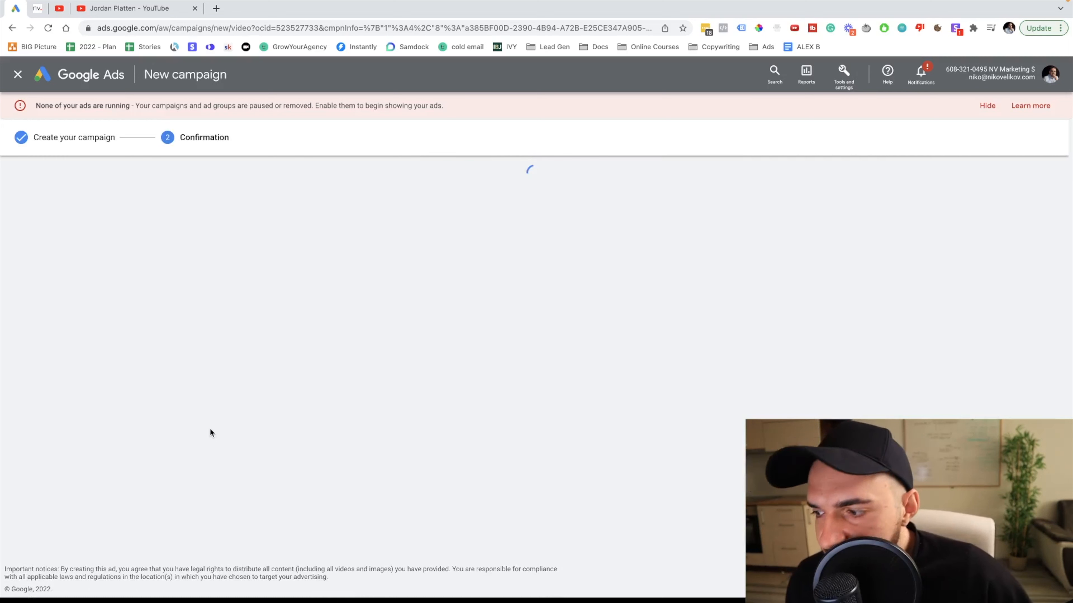
left_click(298, 375)
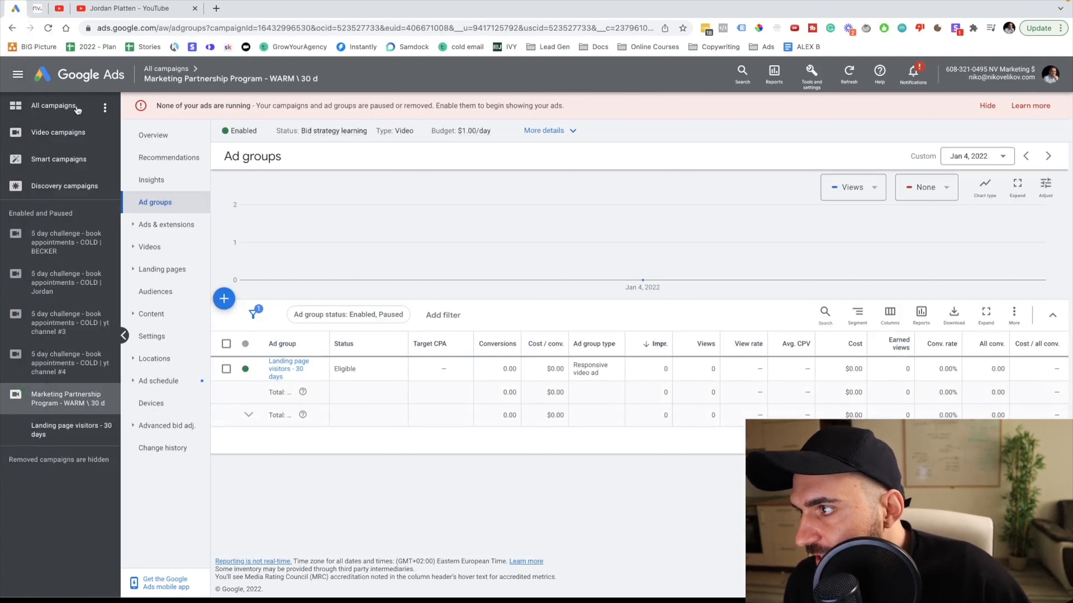
Step: Pause the "Marketing Partnership Program - WARM \ 30 d" campaign in the list of all campaigns
left_click(148, 136)
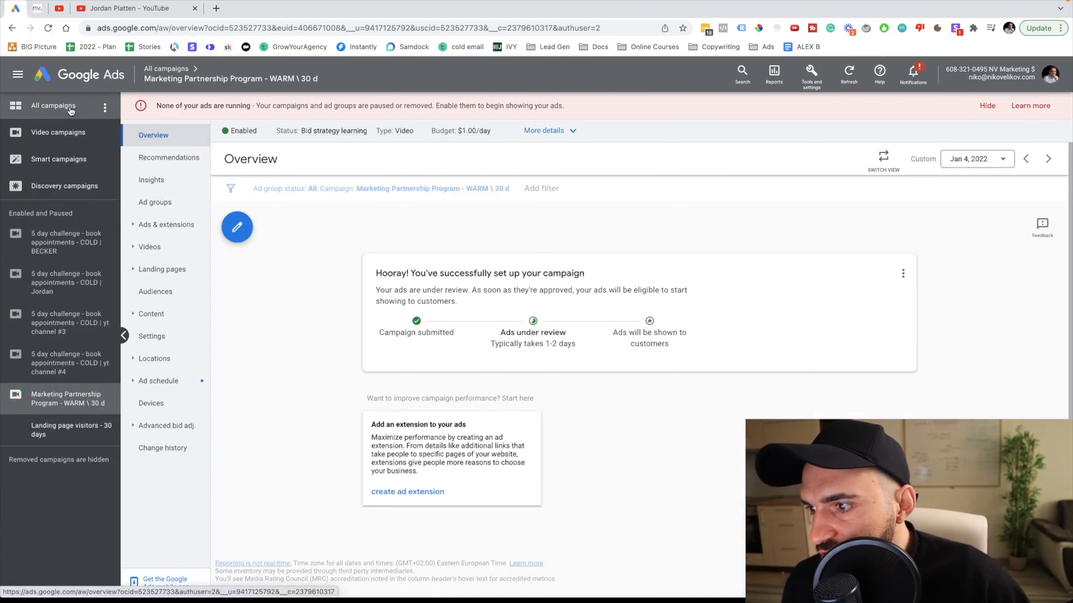
left_click(70, 108)
left_click(169, 185)
left_click(155, 202)
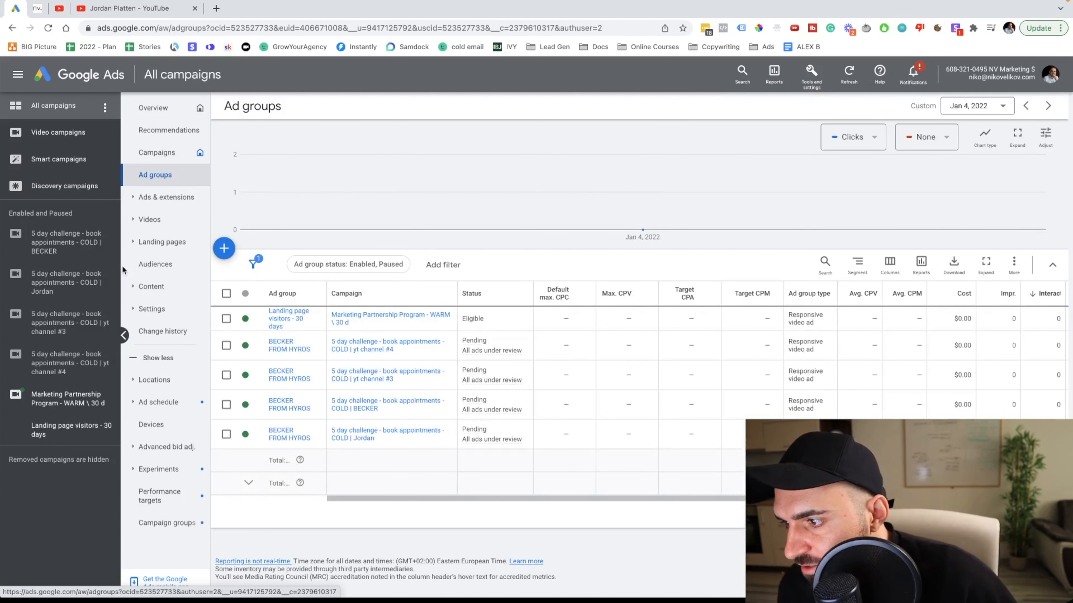
left_click(147, 157)
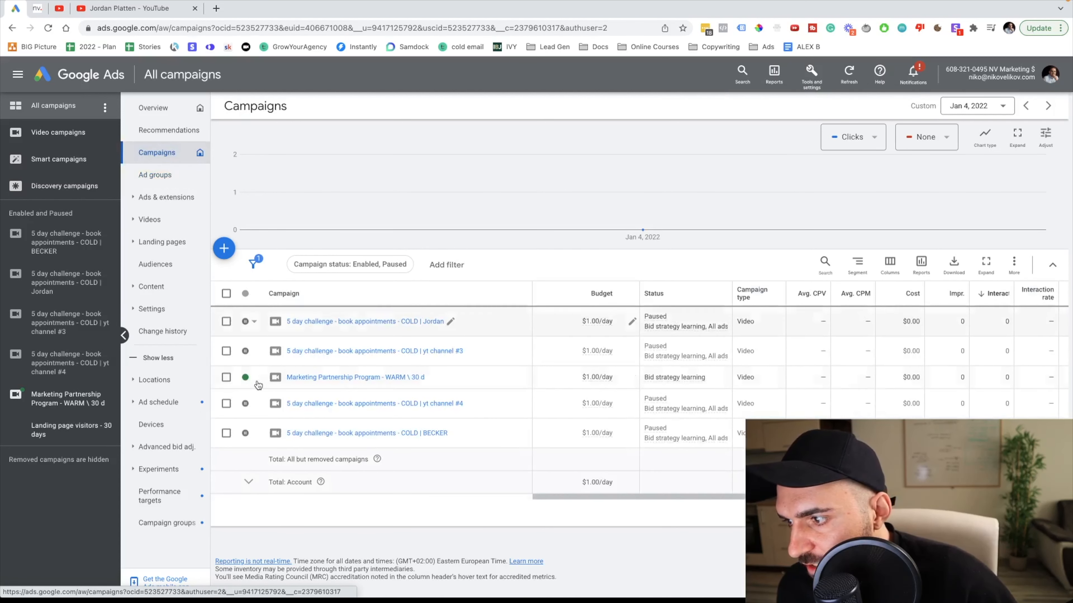
left_click(249, 377)
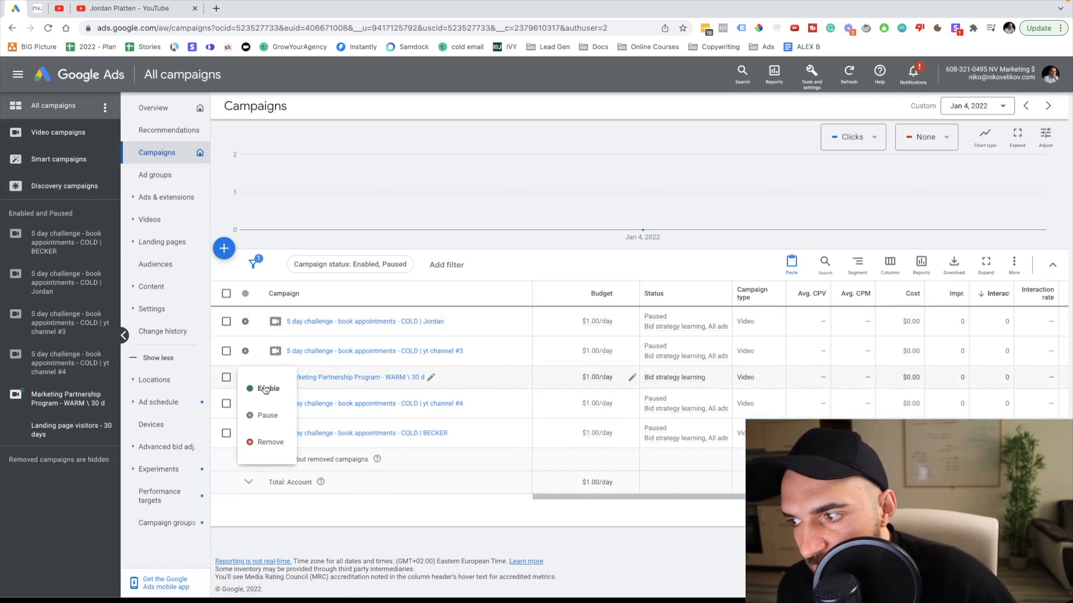
left_click(266, 415)
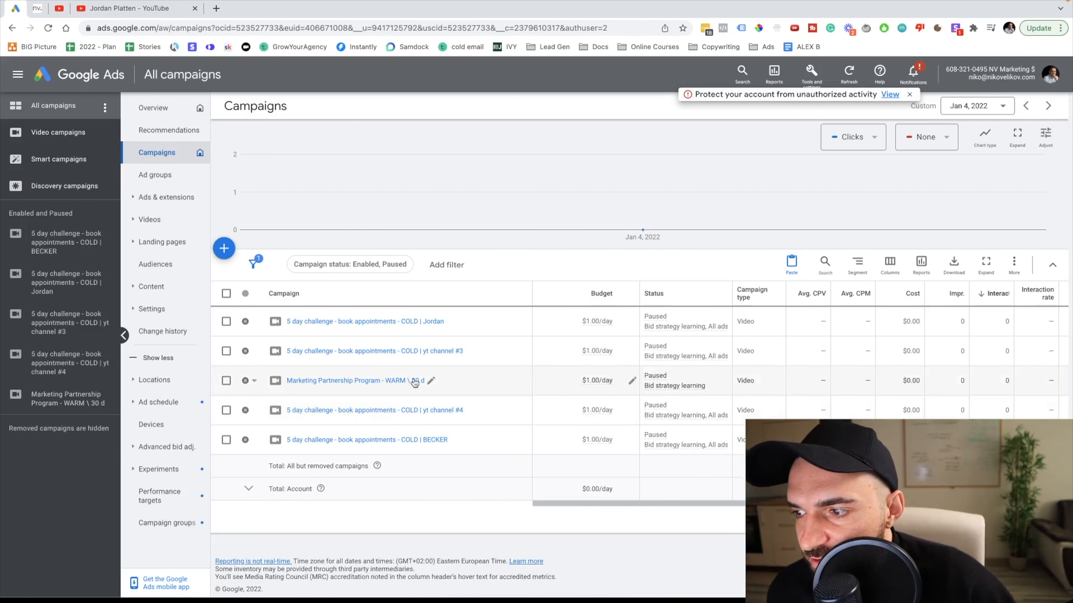
Step: Rename the warm retargeting campaign as "5 day challenge - WARM \ 30 d"
left_click(431, 381)
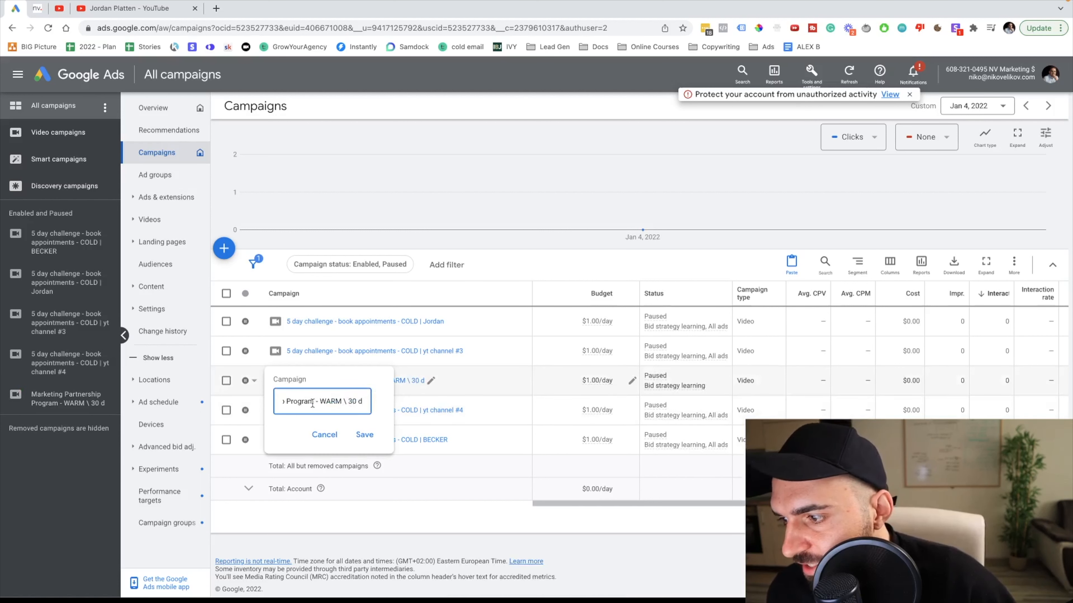
left_click_drag(313, 403, 231, 403)
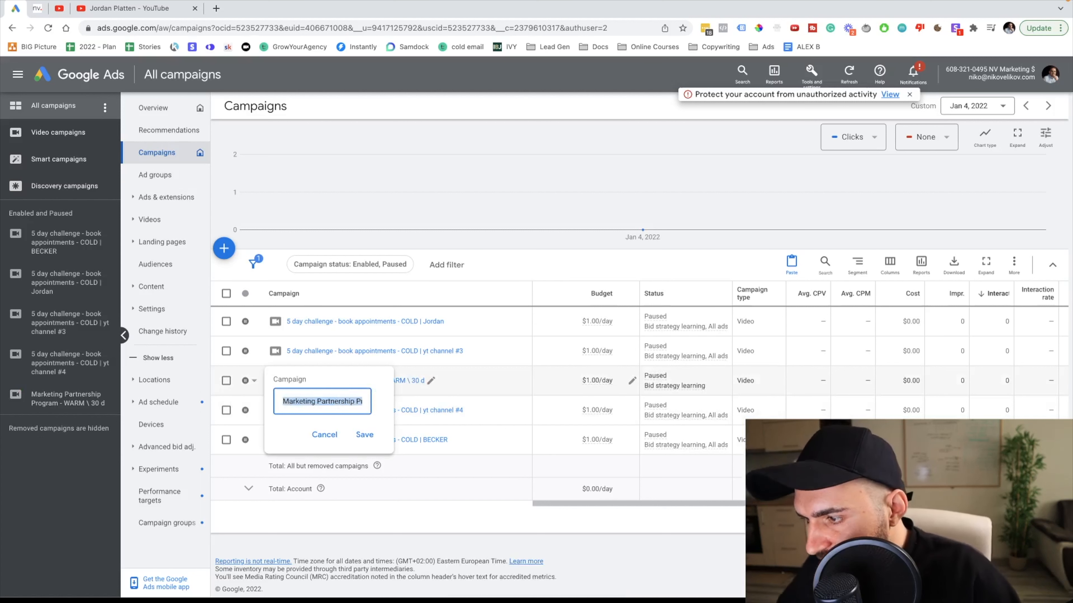
key("BackSpace")
type("5 day challenge - WARM")
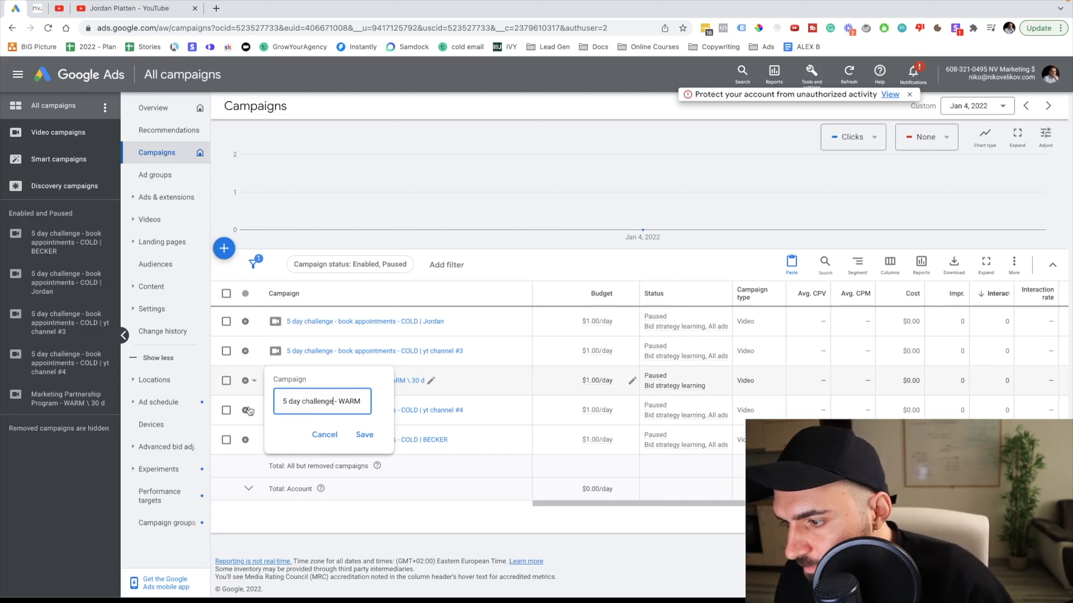
left_click(364, 435)
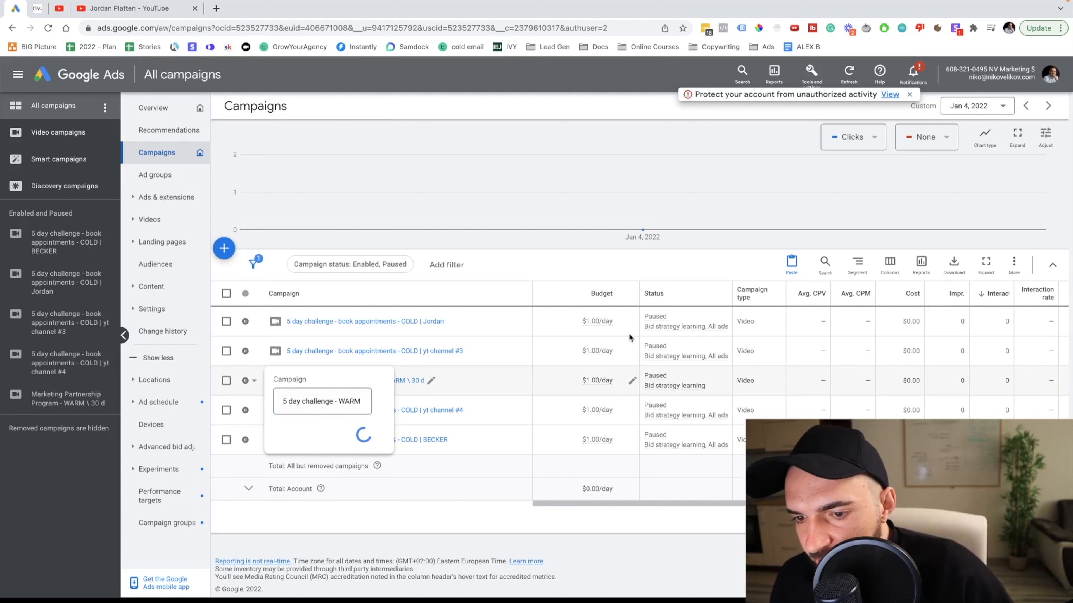
Step: Select all campaigns in the list and check the daily budget of the "COLD | Jordan" campaign
left_click(226, 293)
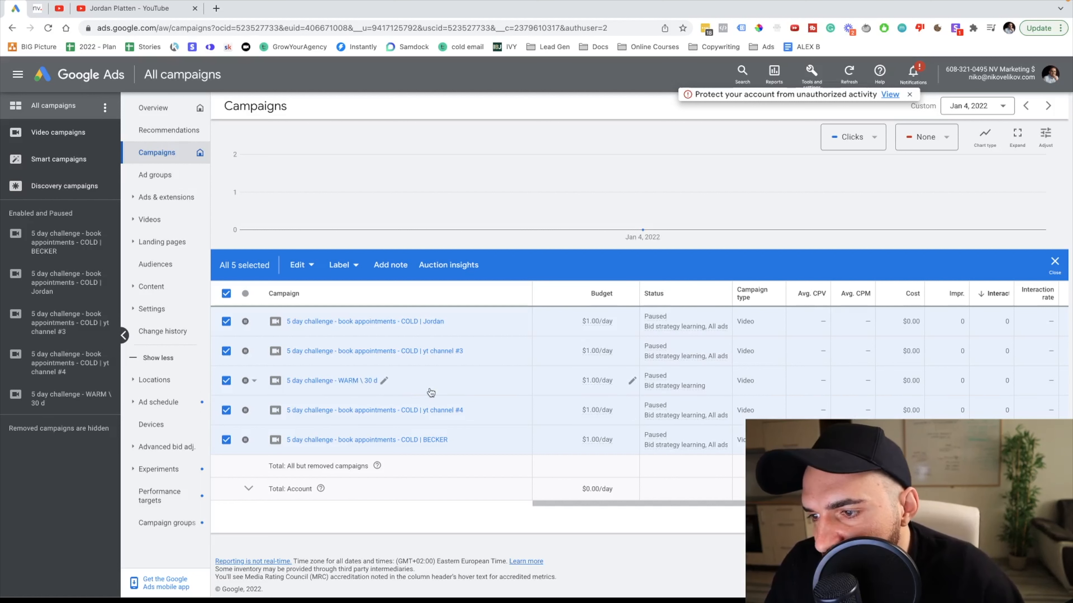
mouse_move(599, 329)
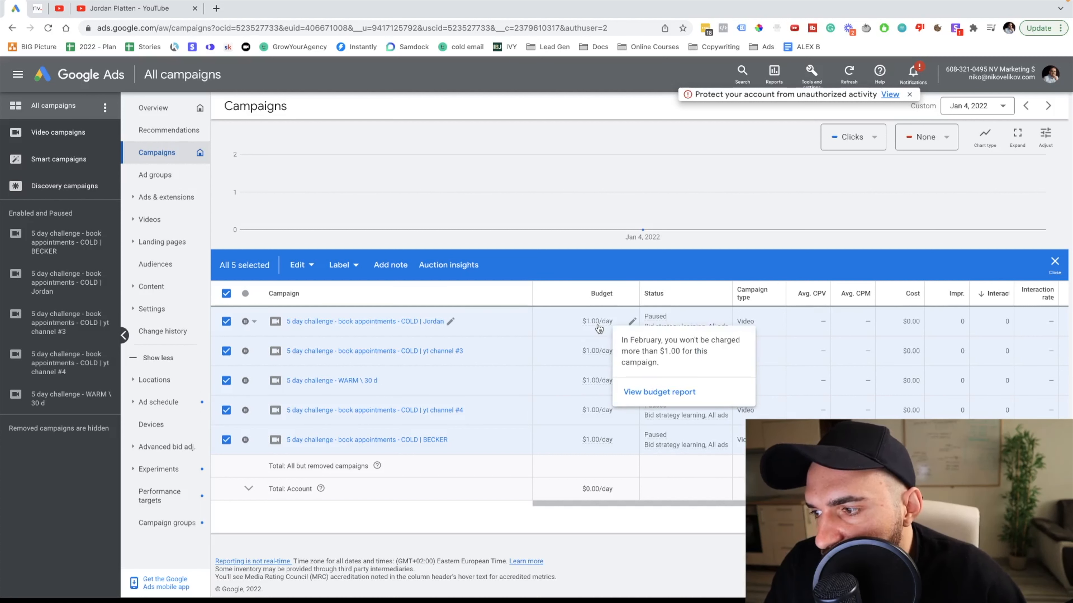
Step: Switch to YouTube, view the video "Best SMMA Outreach Methods in 2022" and the 5-day challenge landing page, and return to the Google Ads campaigns list
left_click(130, 8)
double_click(312, 262)
left_click(327, 317)
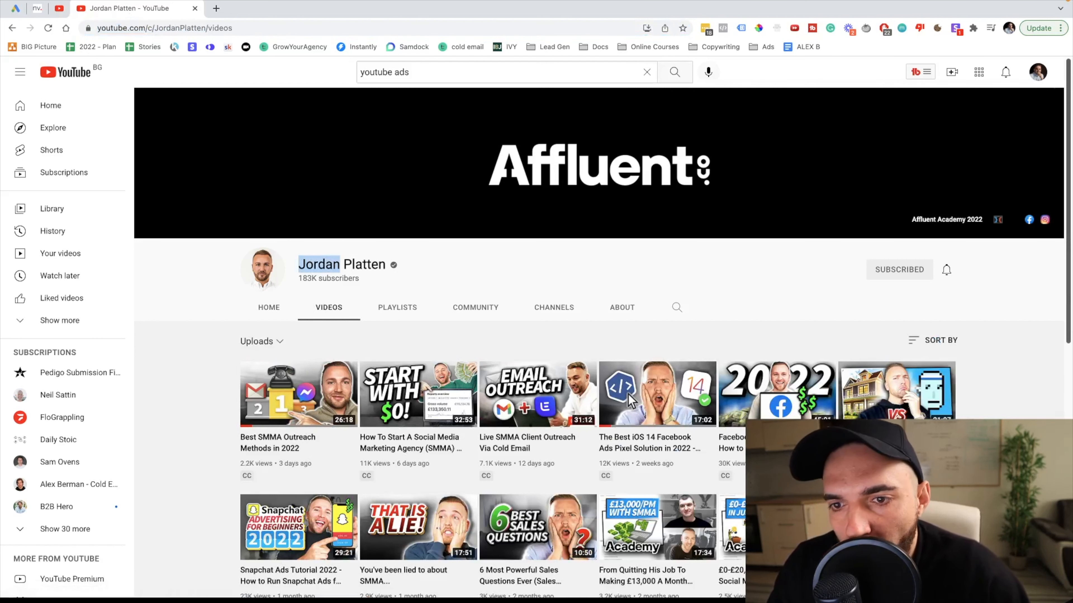
left_click(247, 398)
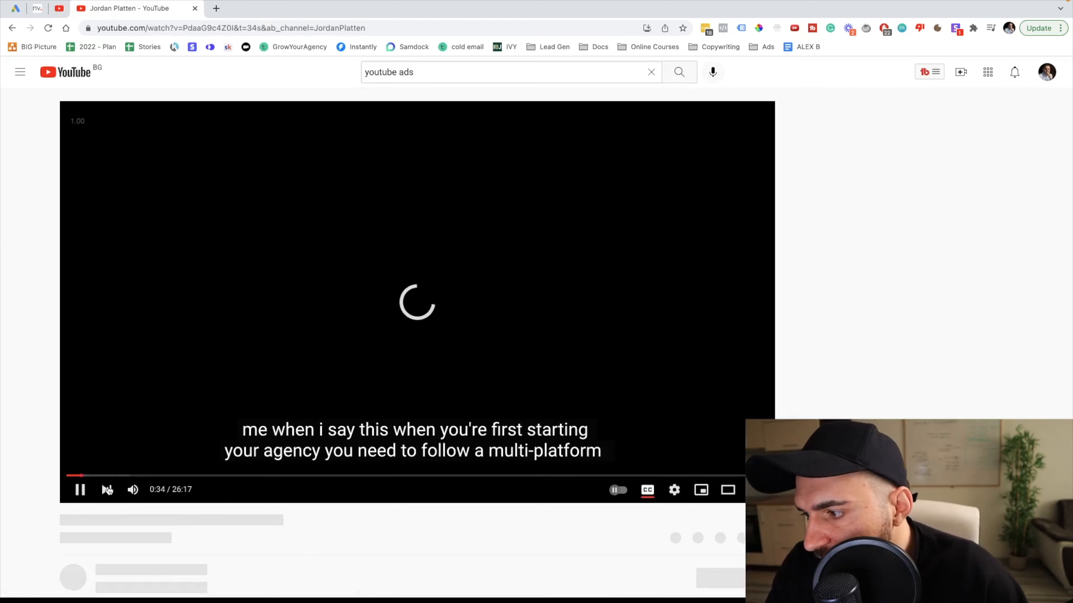
left_click(81, 490)
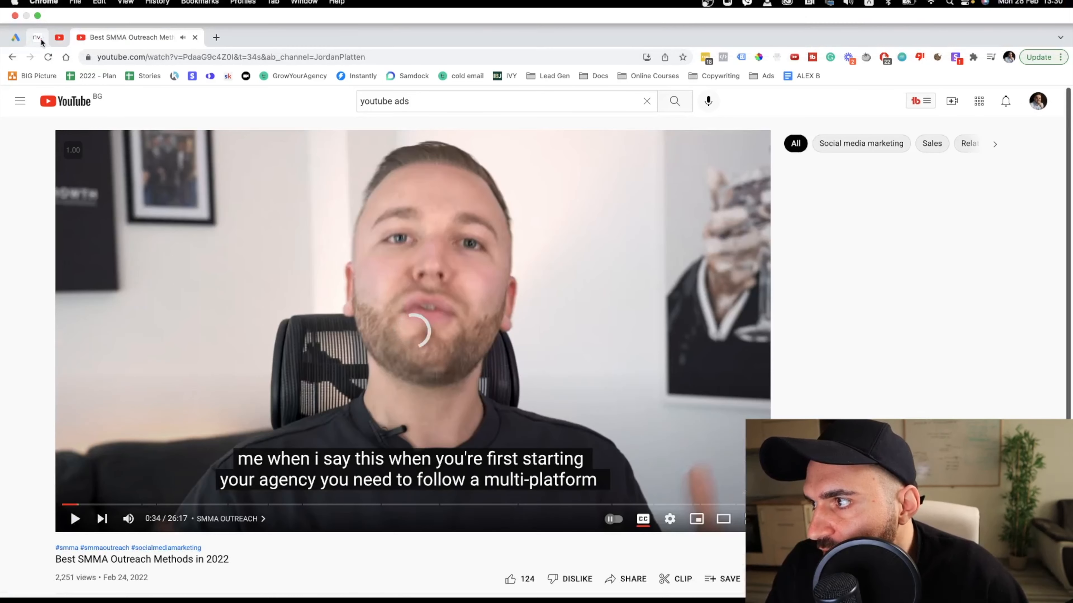
left_click(37, 8)
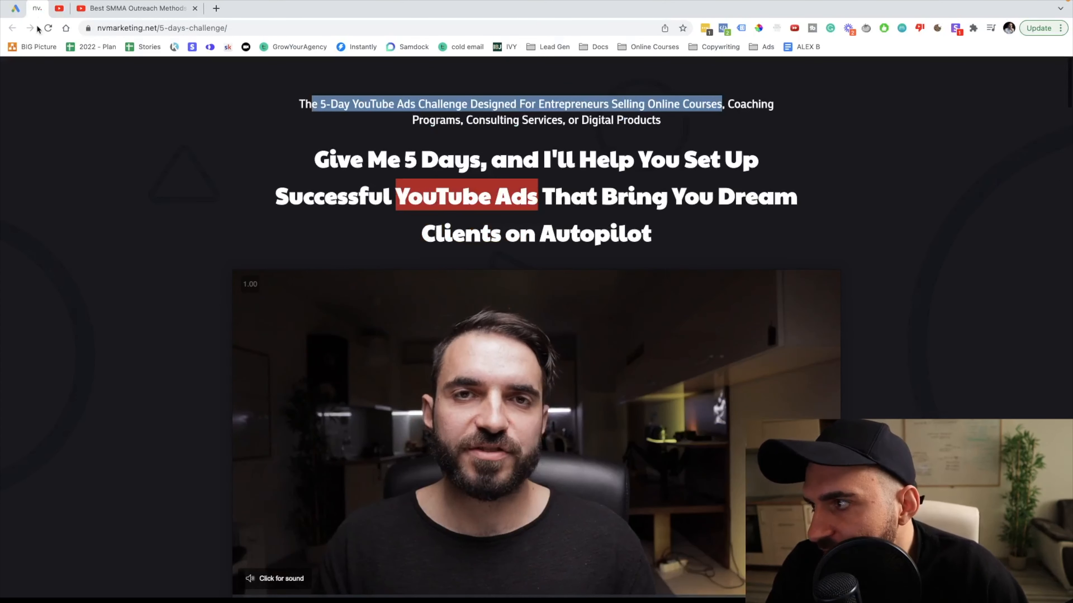
left_click(21, 12)
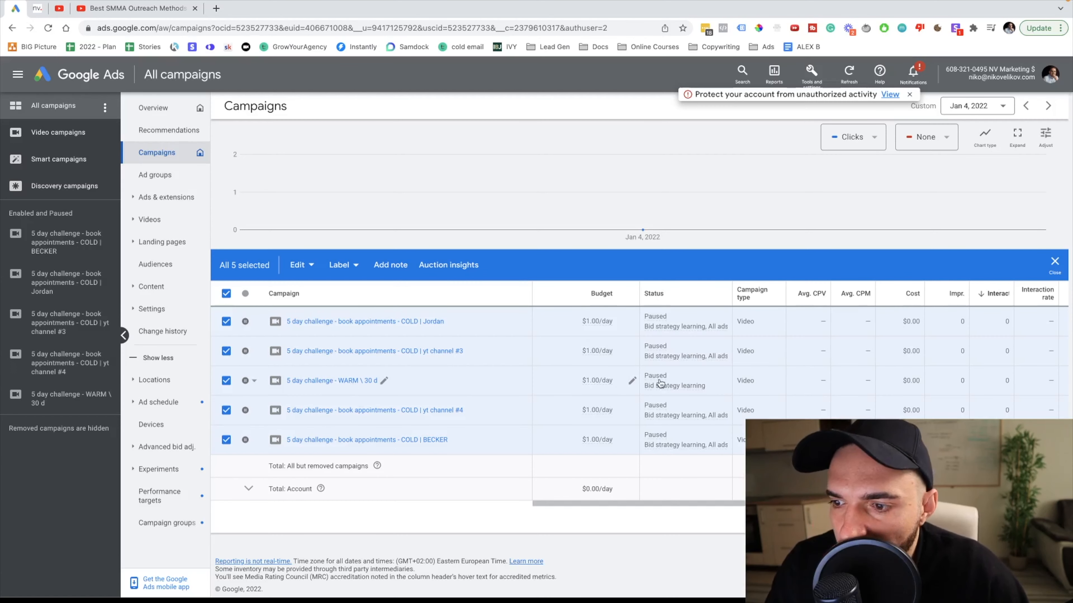
Step: Try a daily budget of $25 for the "5 day challenge - book appointments - COLD | BECKER" campaign
mouse_move(661, 383)
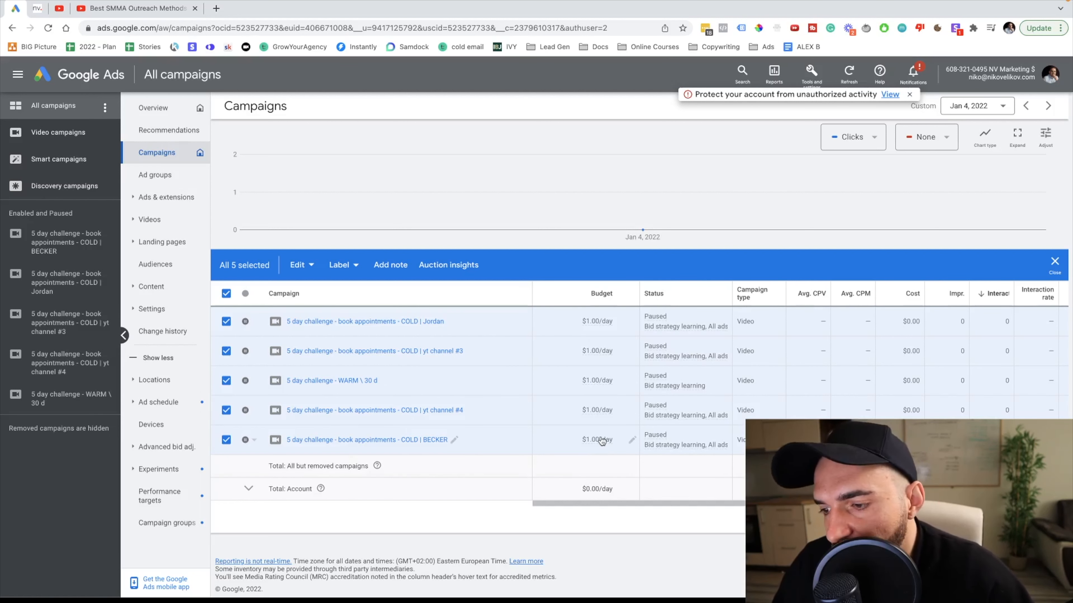
mouse_move(588, 444)
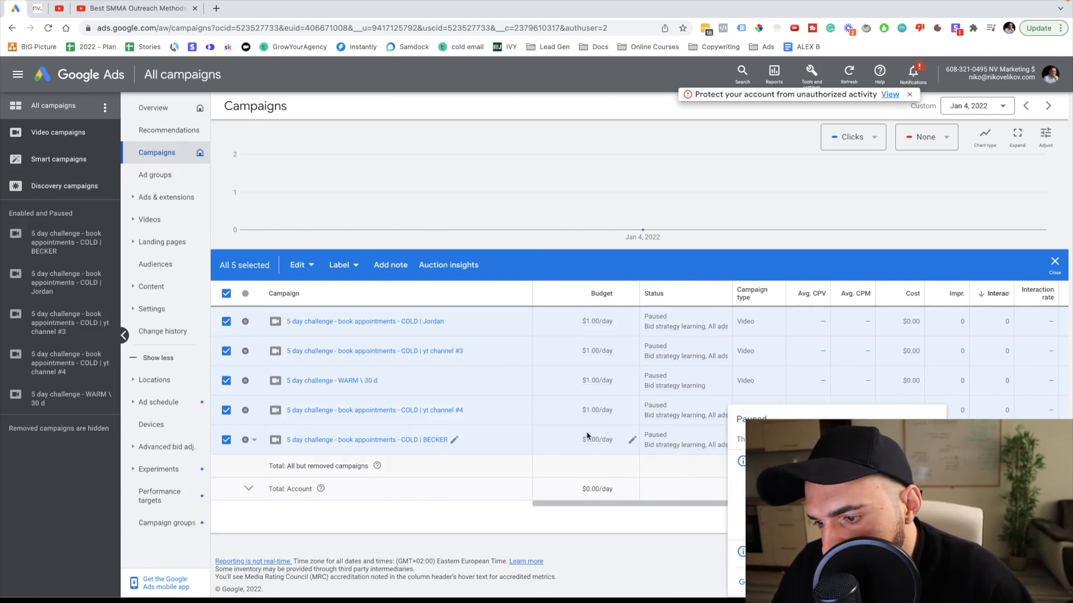
left_click(632, 441)
type("5")
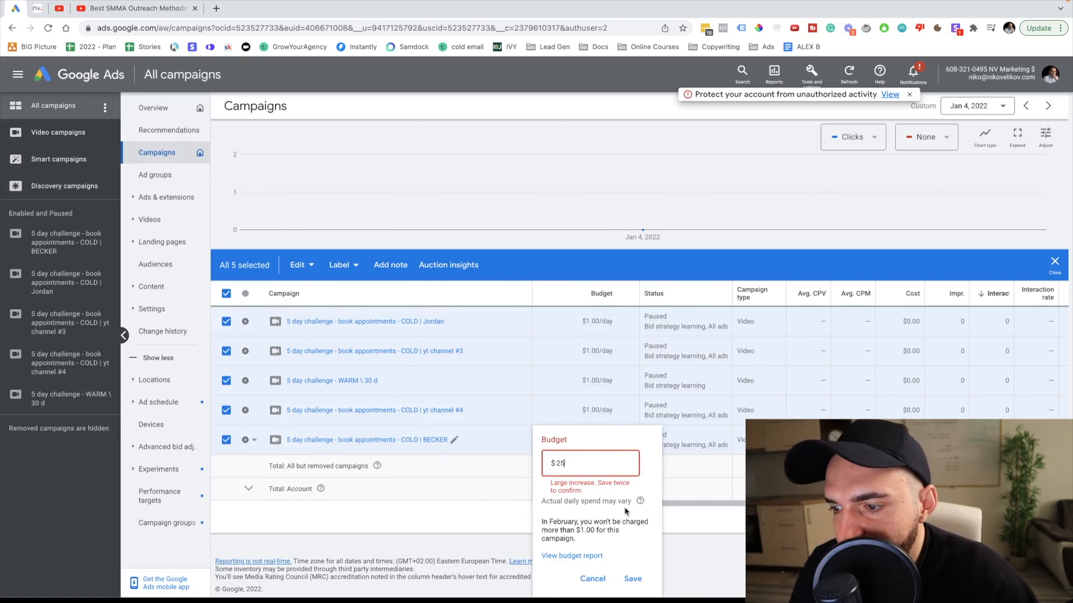
type("\\")
key("BackSpace")
key("BackSpace")
key("BackSpace")
left_click(632, 571)
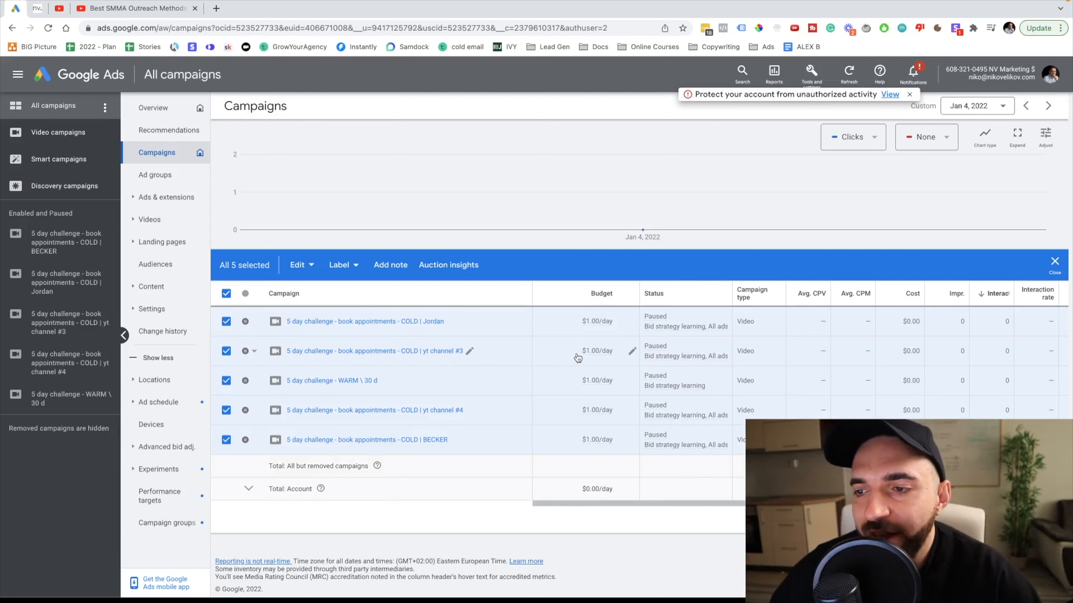